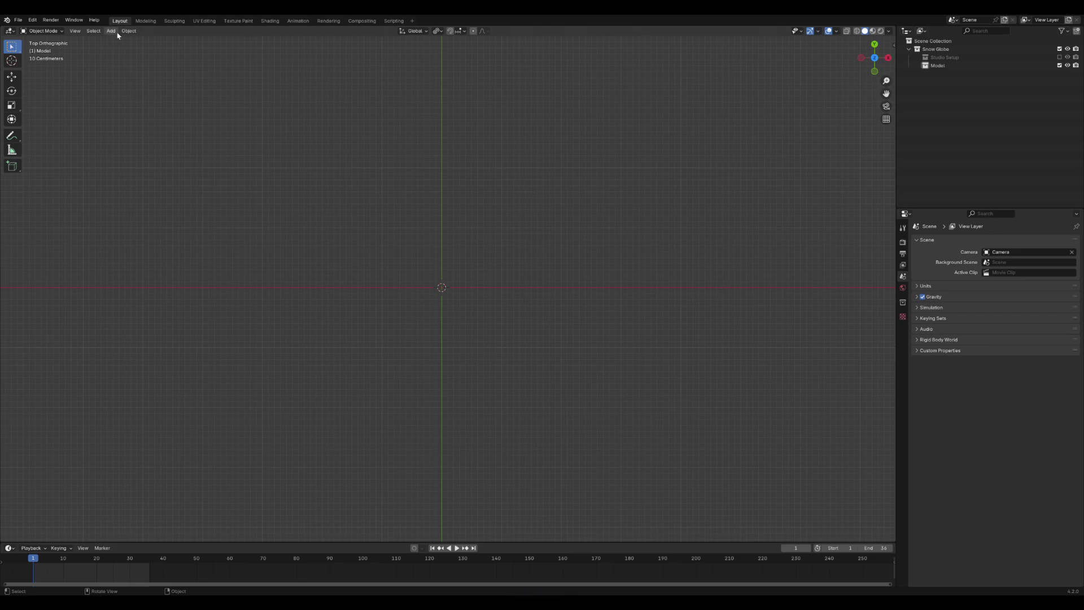
Add a mesh circle at the world origin with 16 vertices and a 100 cm radius
{"action": "left_click", "coordinate": [111, 31]}
{"action": "mouse_move", "coordinate": [129, 39]}
{"action": "left_click", "coordinate": [198, 58]}
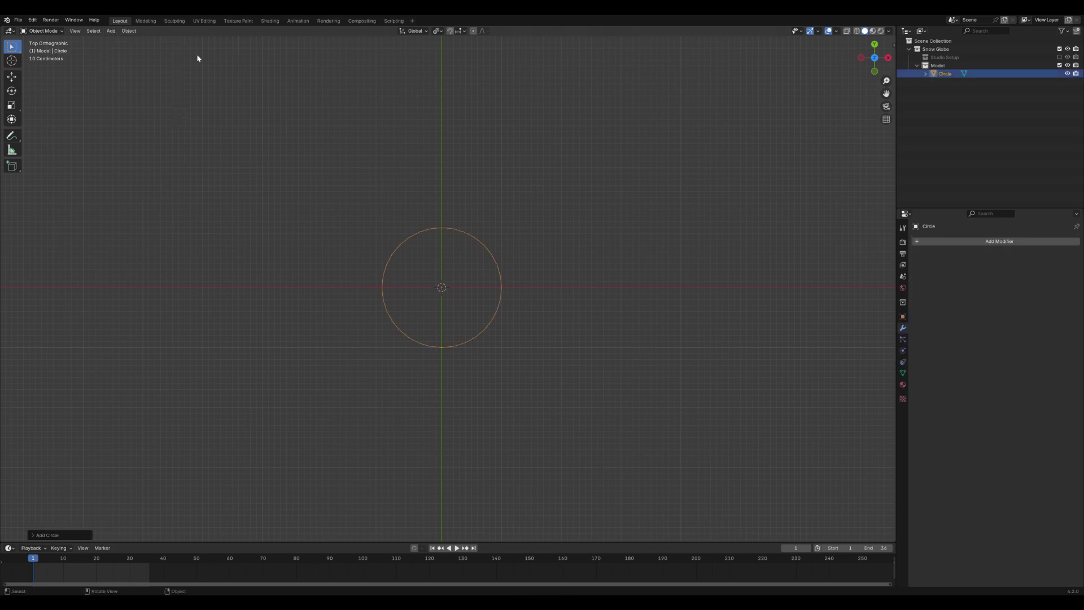
{"action": "scroll", "coordinate": [373, 251], "scroll_direction": "up", "scroll_amount": 5}
{"action": "left_click", "coordinate": [32, 534]}
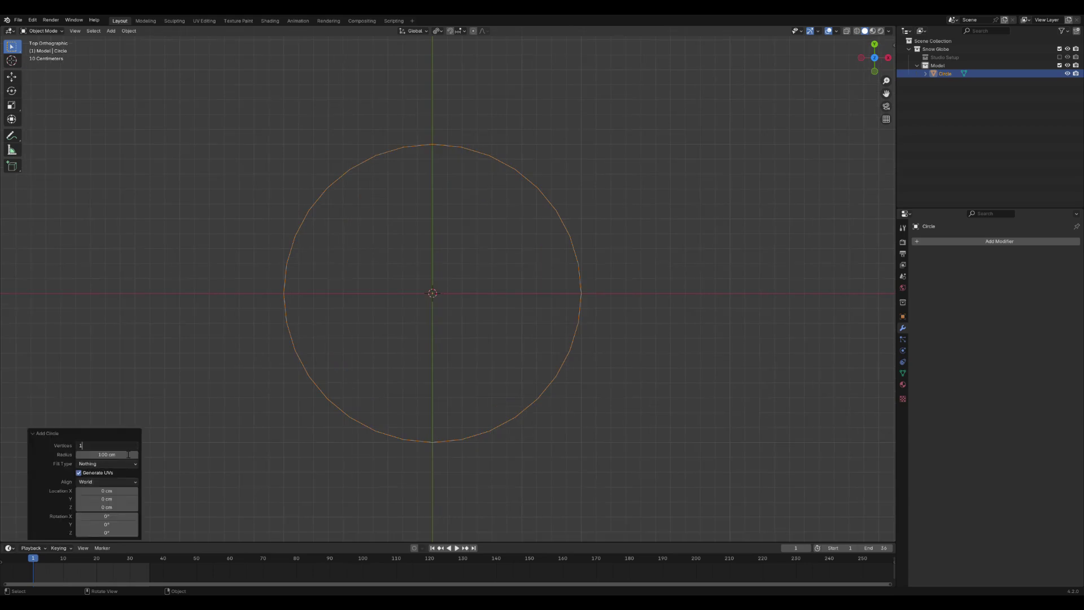
{"action": "type", "text": "16"}
{"action": "key", "text": "Return"}
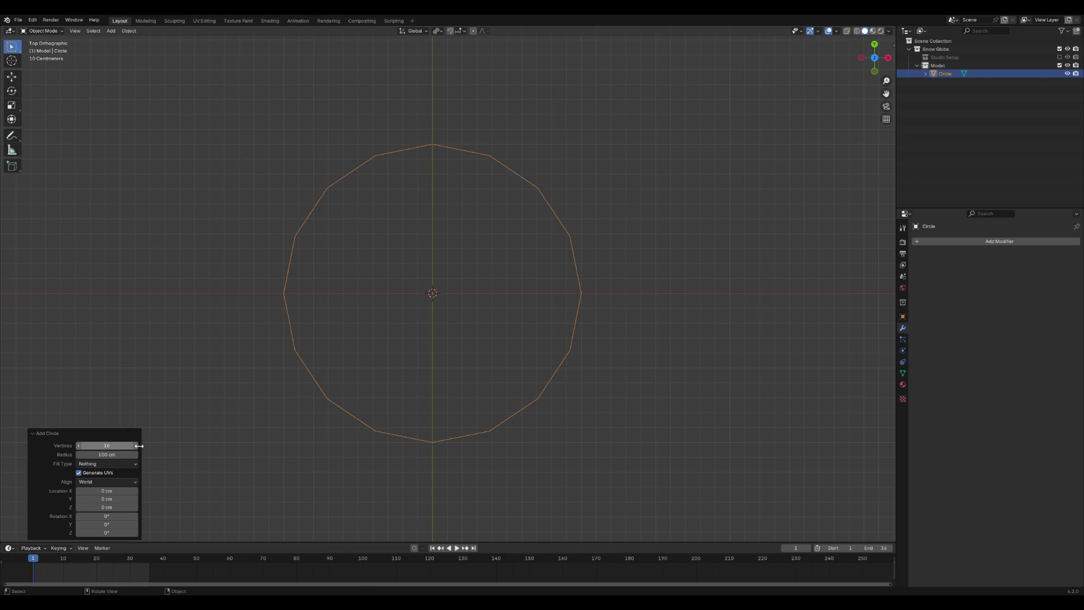
{"action": "scroll", "coordinate": [428, 362], "scroll_direction": "up", "scroll_amount": 3}
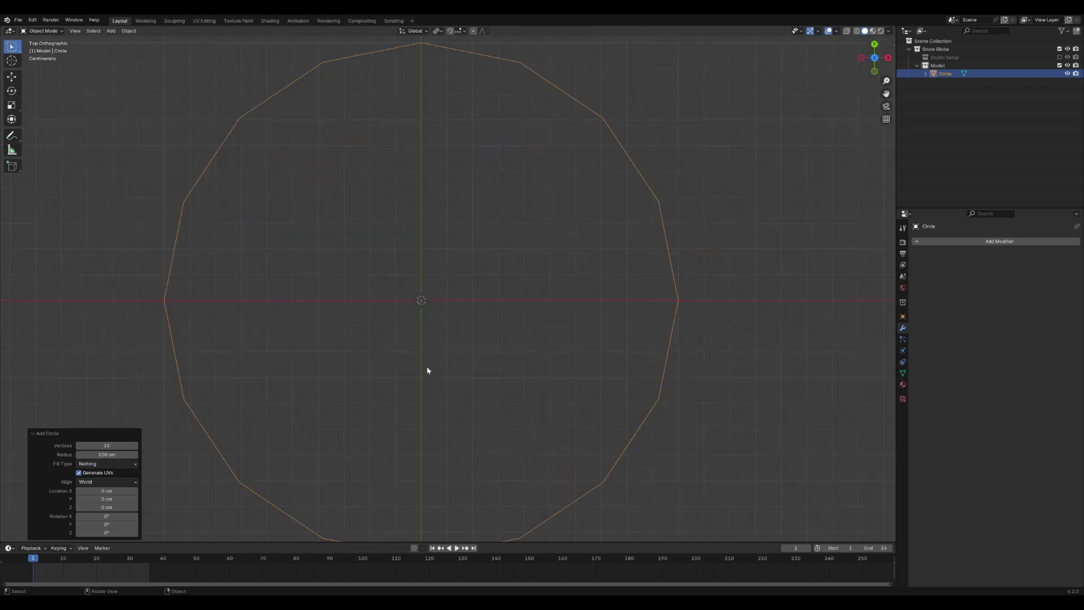
{"action": "scroll", "coordinate": [428, 370], "scroll_direction": "down", "scroll_amount": 1}
{"action": "scroll", "coordinate": [558, 311], "scroll_direction": "down", "scroll_amount": 1}
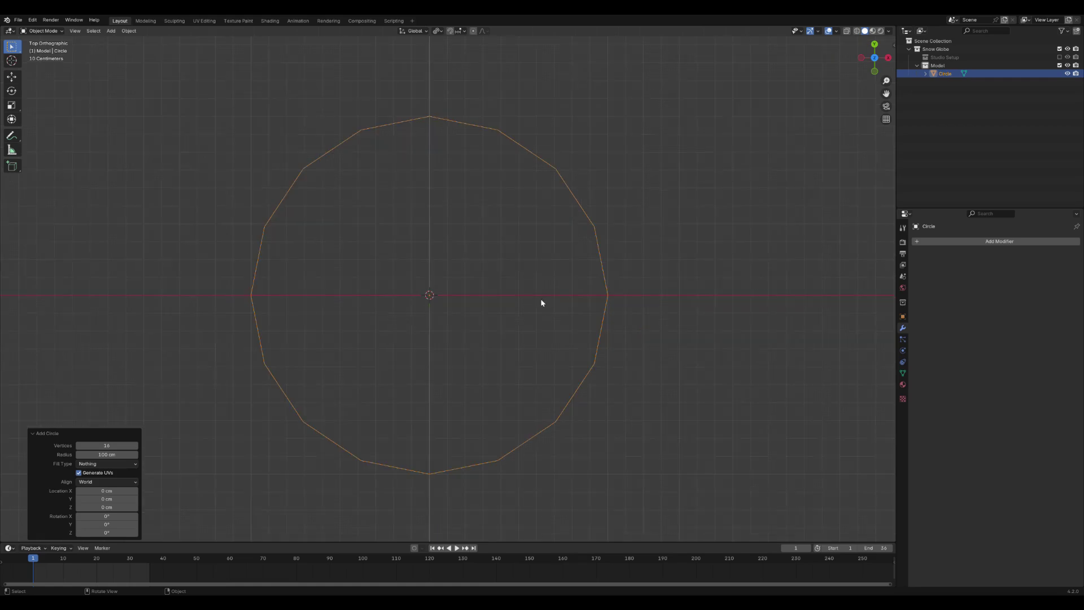
Extrude the circle's edge inward as a thin rim and a wider ring scaled to about 0.746, and grid-fill the opening
{"action": "key", "text": "Tab"}
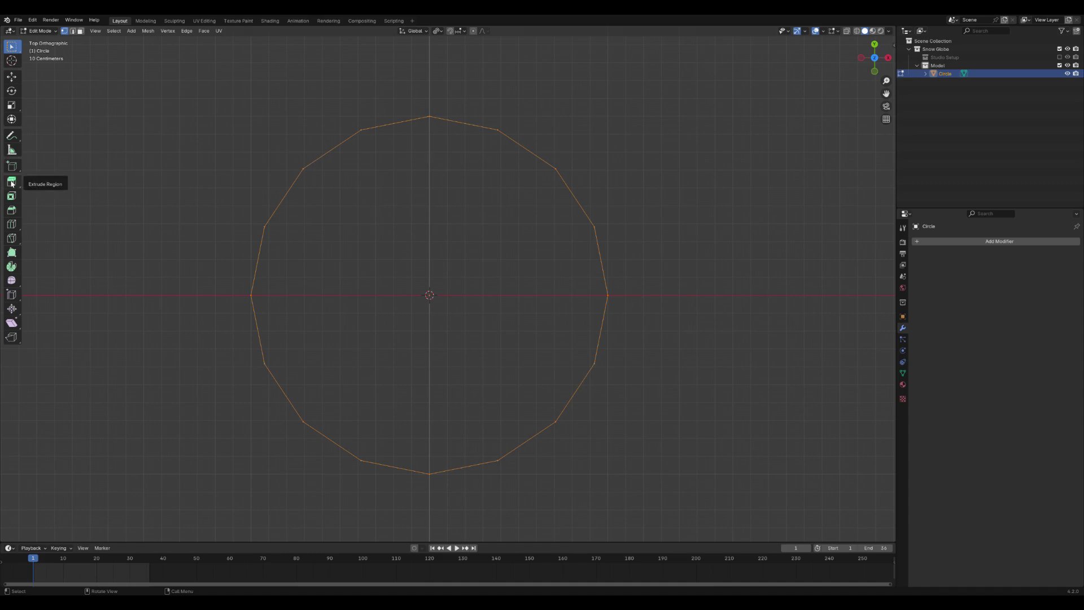
{"action": "key", "text": "e"}
{"action": "key", "text": "Escape"}
{"action": "key", "text": "s"}
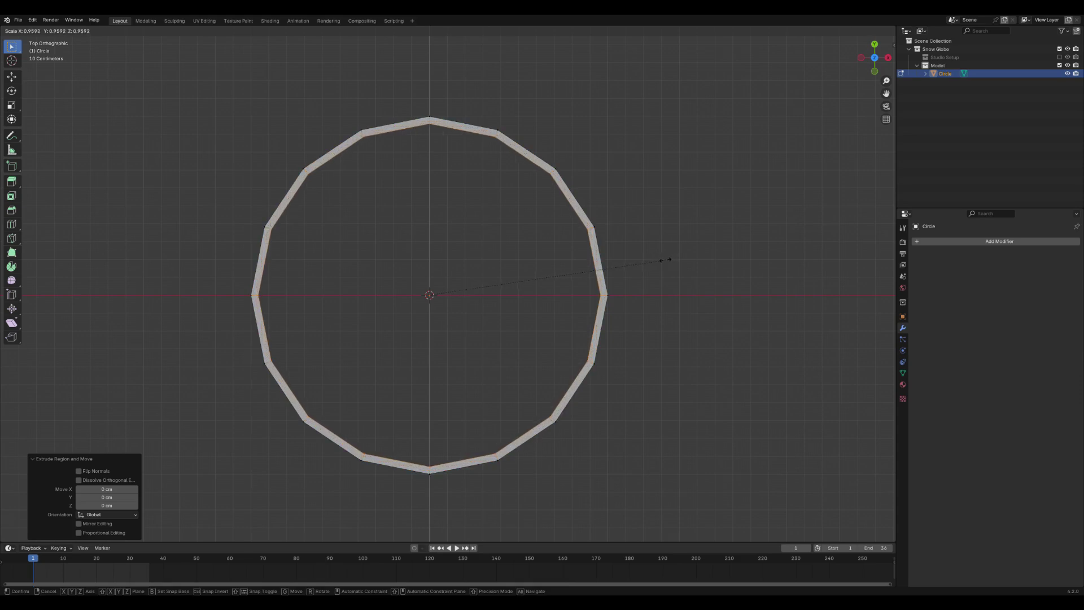
{"action": "left_click", "coordinate": [604, 272]}
{"action": "key", "text": "ctrl+f"}
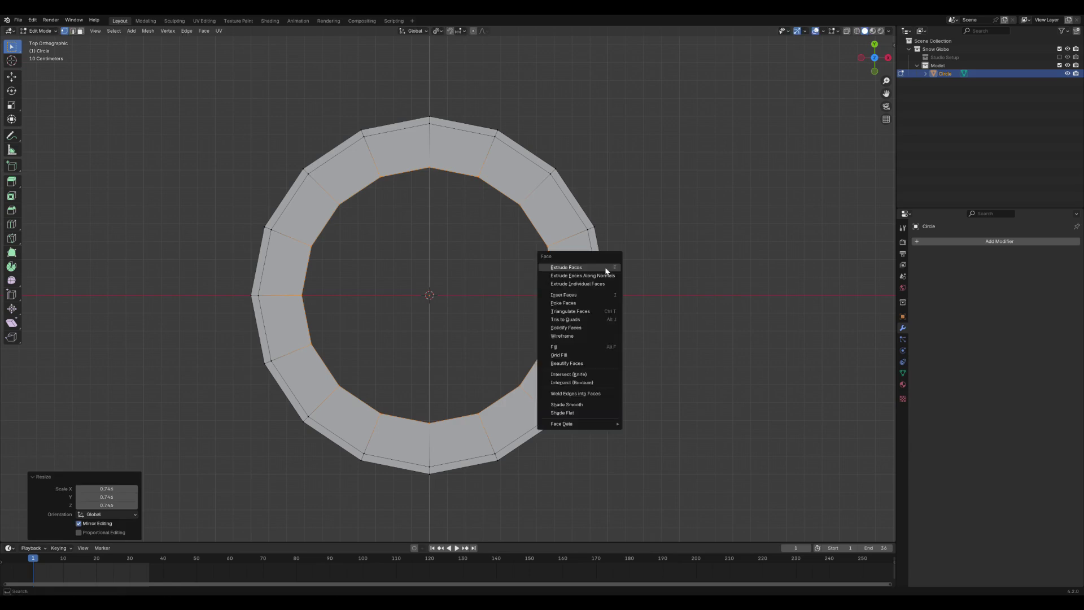
{"action": "left_click", "coordinate": [580, 355]}
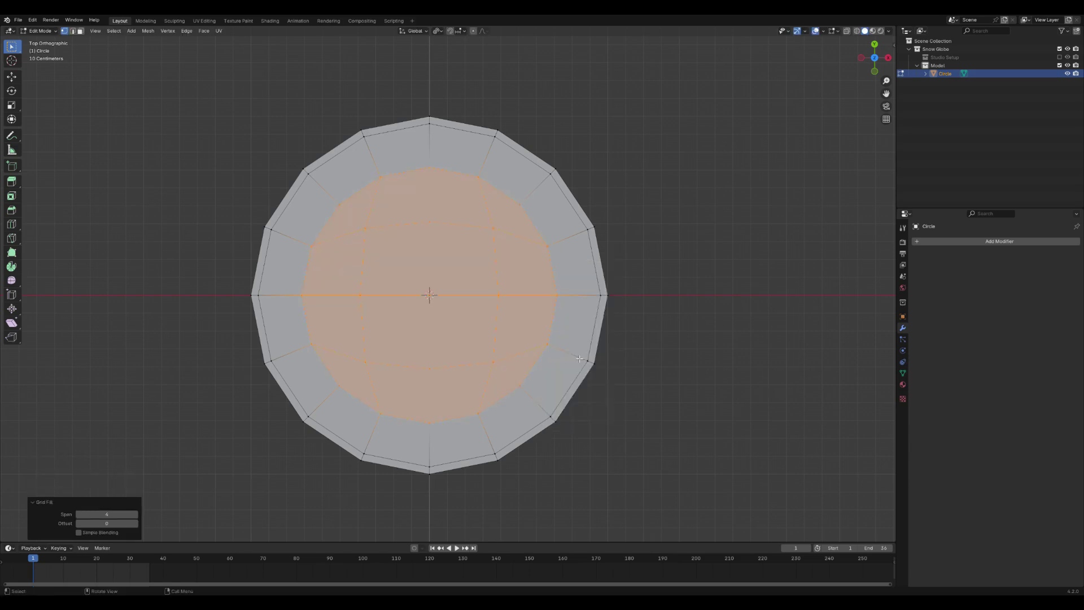
Extrude the whole filled disc straight up about 1.3 cm, working in the front view
{"action": "key", "text": "KP_1"}
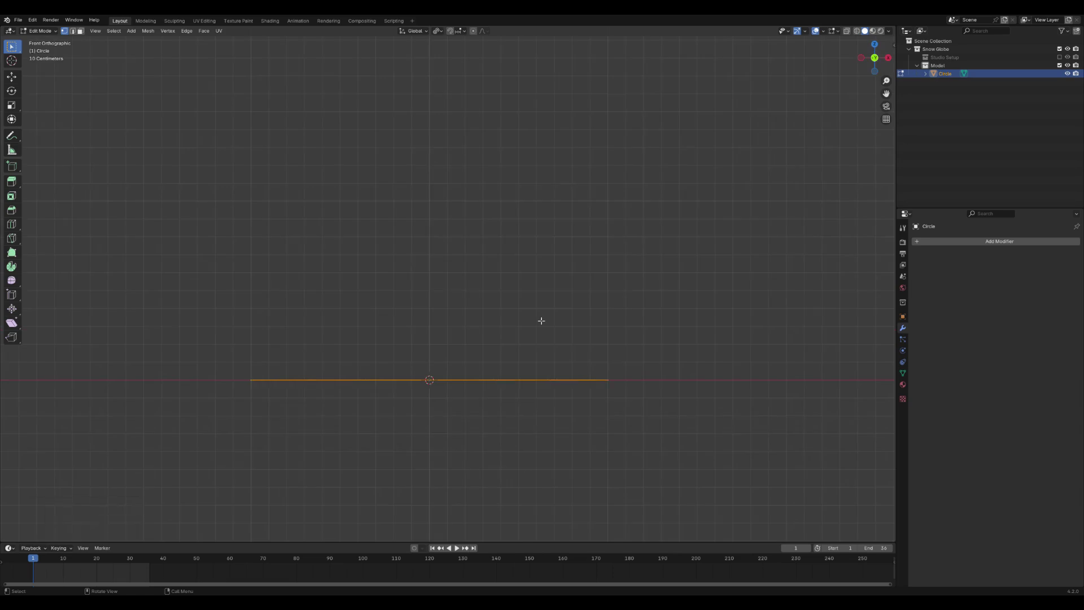
{"action": "middle_click_drag", "start_coordinate": [540, 319], "coordinate": [542, 242], "text": "shift"}
{"action": "scroll", "coordinate": [543, 249], "scroll_direction": "up", "scroll_amount": 2}
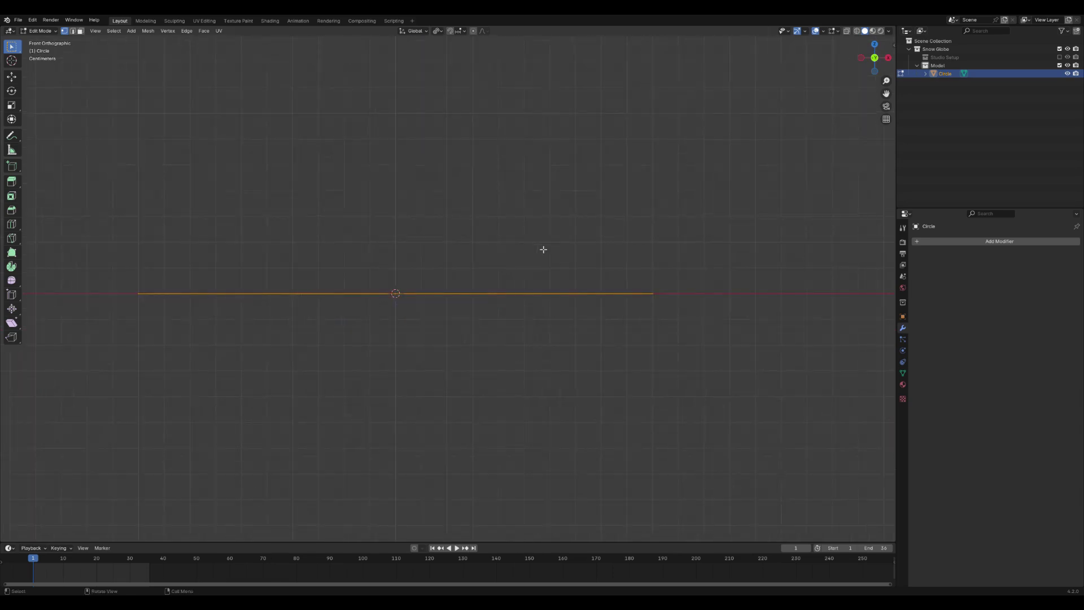
{"action": "key", "text": "e"}
{"action": "right_click", "coordinate": [688, 326]}
{"action": "key", "text": "g"}
{"action": "key", "text": "z"}
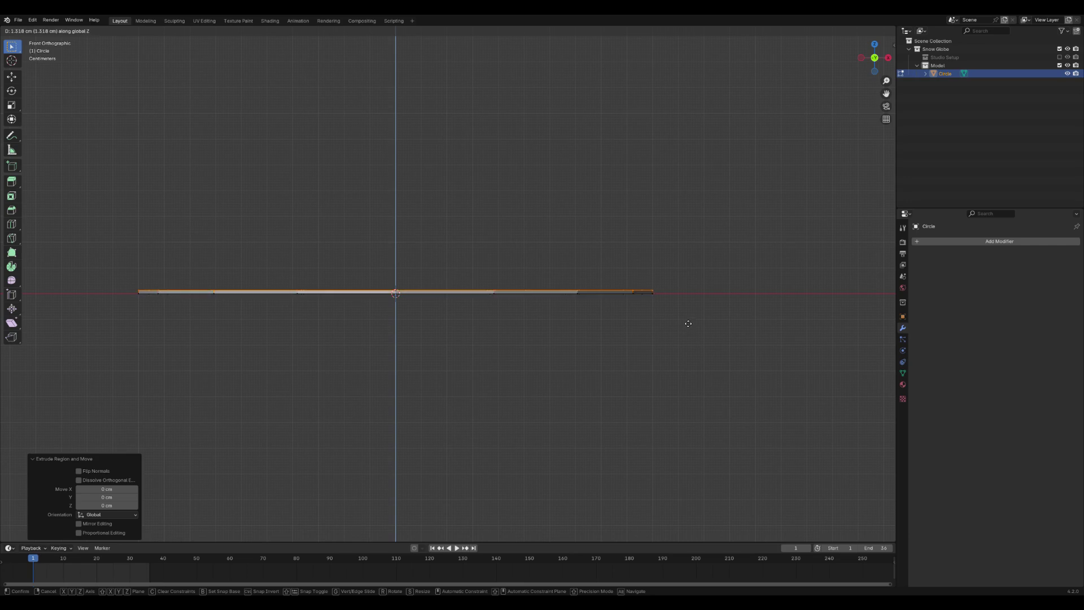
{"action": "left_click", "coordinate": [688, 323]}
Extrude the disc's top upward to form the side wall, finishing with a thin layer about 1.1 cm high
{"action": "key", "text": "e"}
{"action": "right_click", "coordinate": [687, 324]}
{"action": "key", "text": "e"}
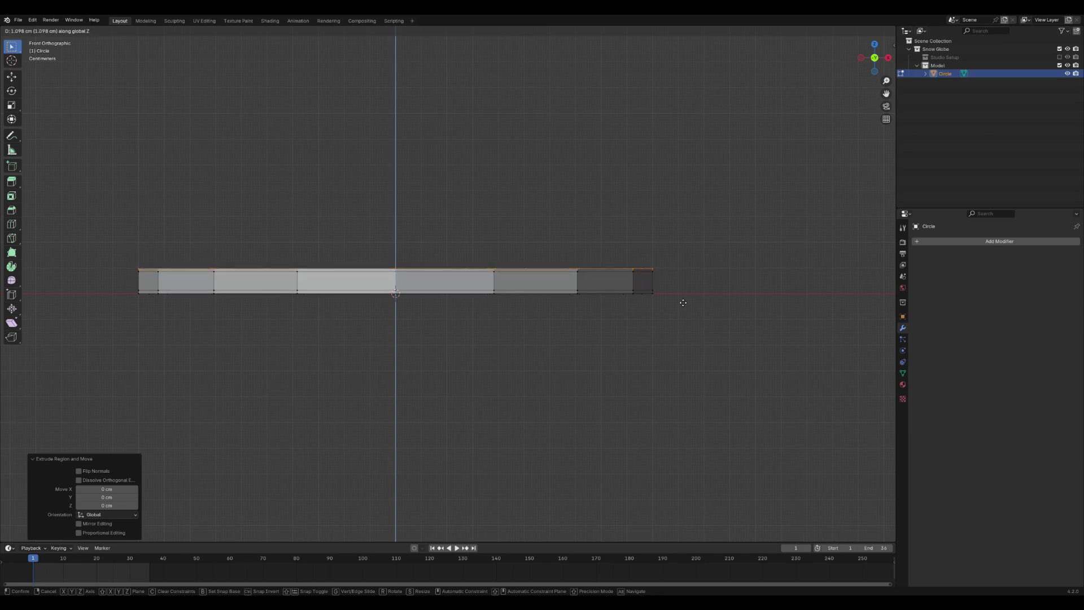
{"action": "left_click", "coordinate": [683, 302]}
Extrude the top face upward about 15 cm and scale it inward to about 0.879 for a sloped shoulder
{"action": "scroll", "coordinate": [718, 316], "scroll_direction": "up", "scroll_amount": 2}
{"action": "key", "text": "e"}
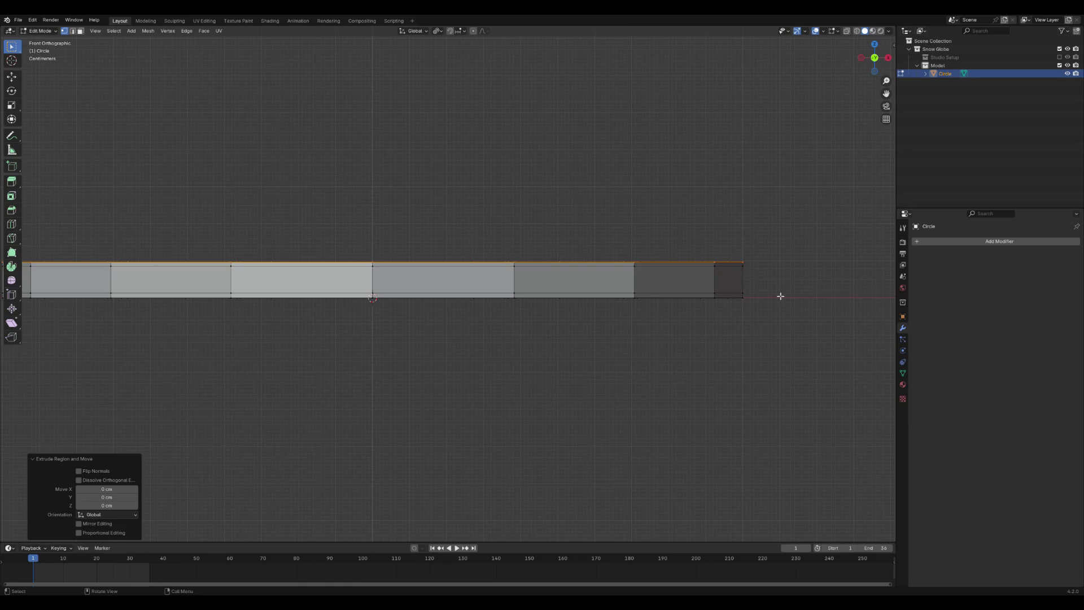
{"action": "left_click", "coordinate": [779, 240]}
{"action": "key", "text": "s"}
{"action": "left_click", "coordinate": [738, 259]}
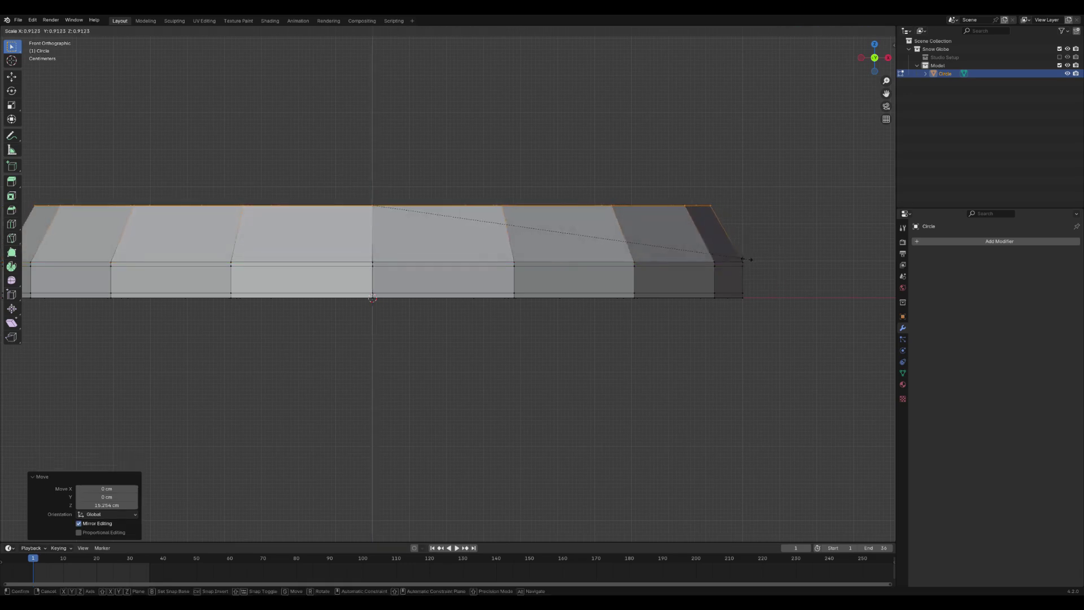
{"action": "scroll", "coordinate": [721, 266], "scroll_direction": "down", "scroll_amount": 3}
{"action": "scroll", "coordinate": [723, 283], "scroll_direction": "up", "scroll_amount": 1}
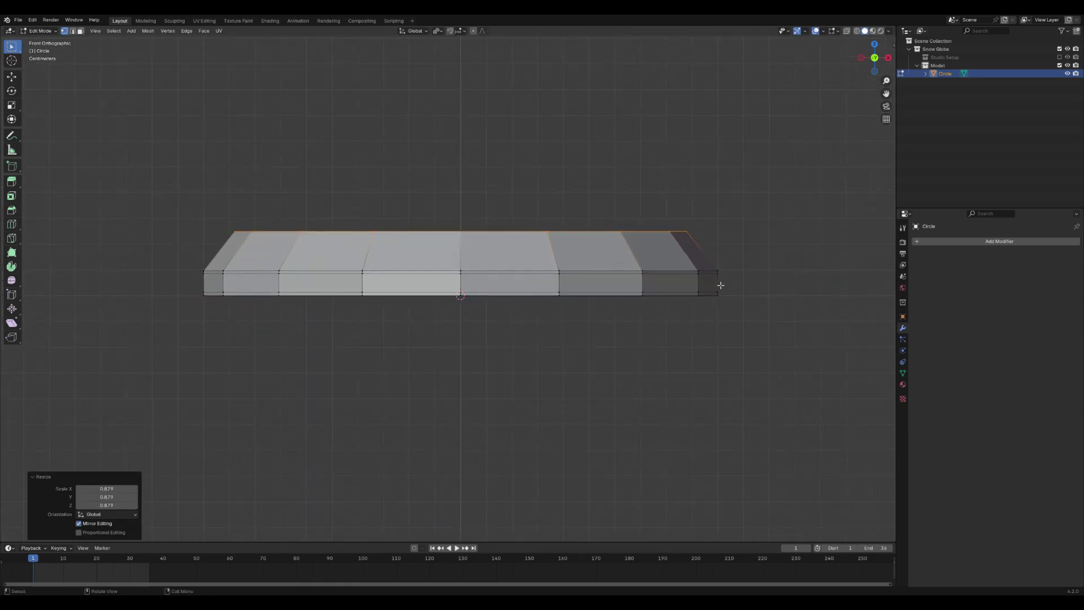
Flatten the shoulder by lowering its top face in two moves, the first about 6.7 cm, and widening it slightly
{"action": "key", "text": "g"}
{"action": "key", "text": "z"}
{"action": "left_click", "coordinate": [744, 290]}
{"action": "key", "text": "s"}
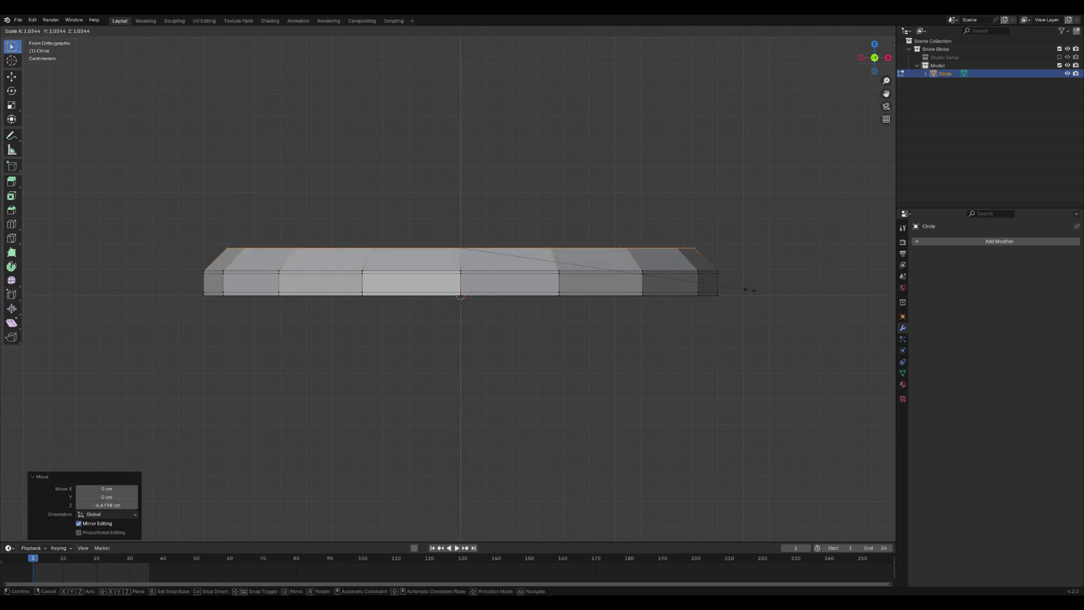
{"action": "left_click", "coordinate": [746, 290]}
{"action": "key", "text": "g"}
{"action": "key", "text": "z"}
{"action": "left_click", "coordinate": [754, 300]}
Extrude the top face up about 5 cm and scale it inward to continue the shoulder's slope
{"action": "key", "text": "e"}
{"action": "right_click", "coordinate": [754, 300]}
{"action": "key", "text": "g"}
{"action": "key", "text": "z"}
{"action": "left_click", "coordinate": [752, 288]}
{"action": "key", "text": "s"}
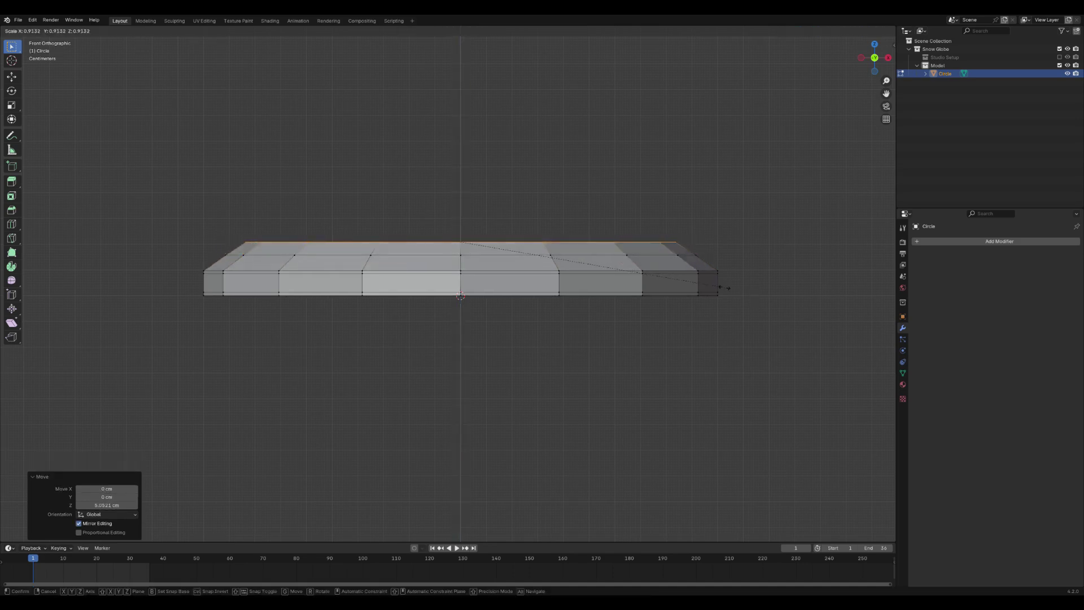
{"action": "left_click", "coordinate": [697, 287]}
Extrude the top face up about 5.5 cm and scale it inward to about 0.91
{"action": "key", "text": "e"}
{"action": "right_click", "coordinate": [697, 288]}
{"action": "key", "text": "g"}
{"action": "key", "text": "z"}
{"action": "left_click", "coordinate": [700, 275]}
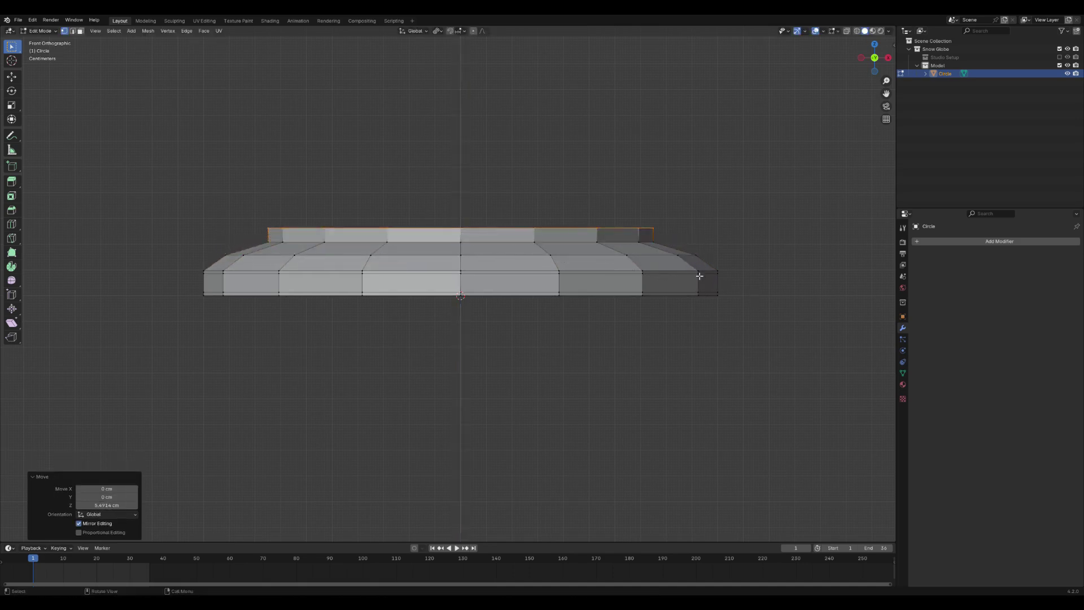
{"action": "key", "text": "s"}
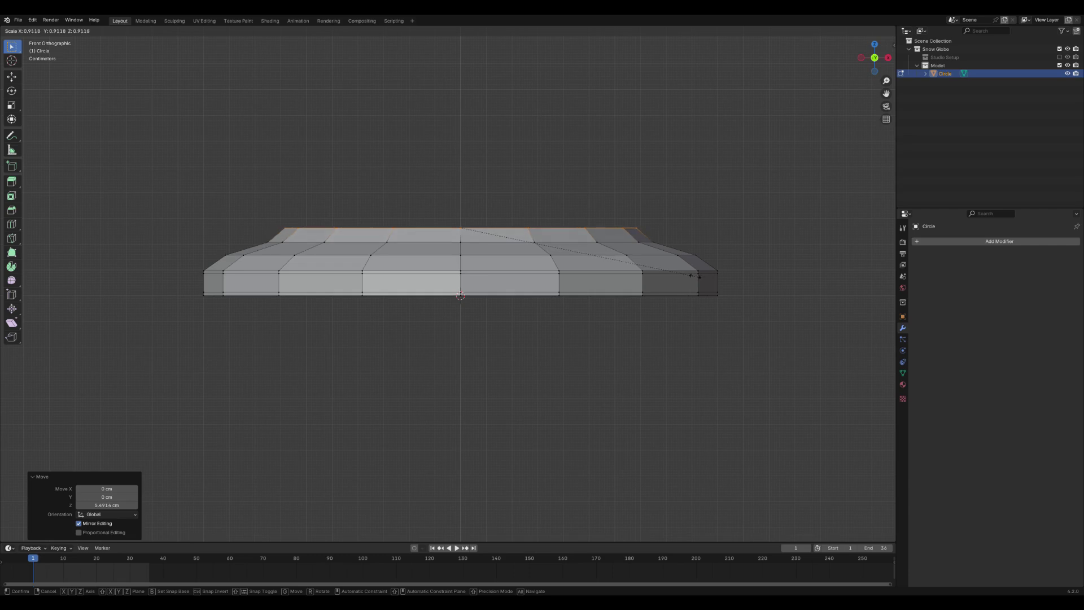
{"action": "left_click", "coordinate": [694, 276]}
Extrude the top face straight up into a neck and taper it by scaling to about 0.97
{"action": "key", "text": "e"}
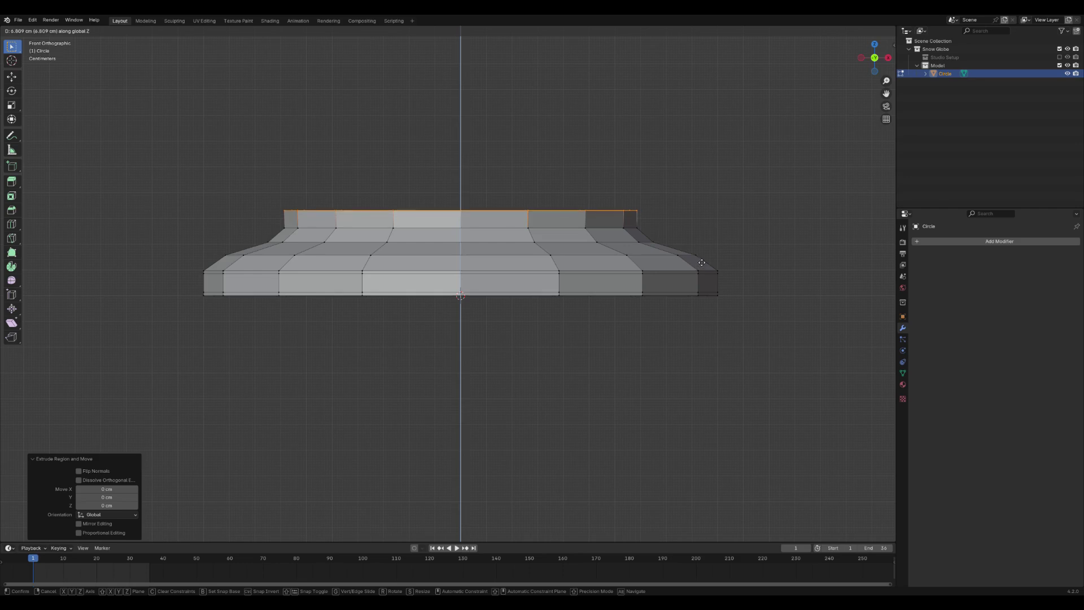
{"action": "left_click", "coordinate": [702, 257]}
{"action": "key", "text": "s"}
{"action": "left_click", "coordinate": [701, 256]}
{"action": "scroll", "coordinate": [657, 260], "scroll_direction": "up", "scroll_amount": 1}
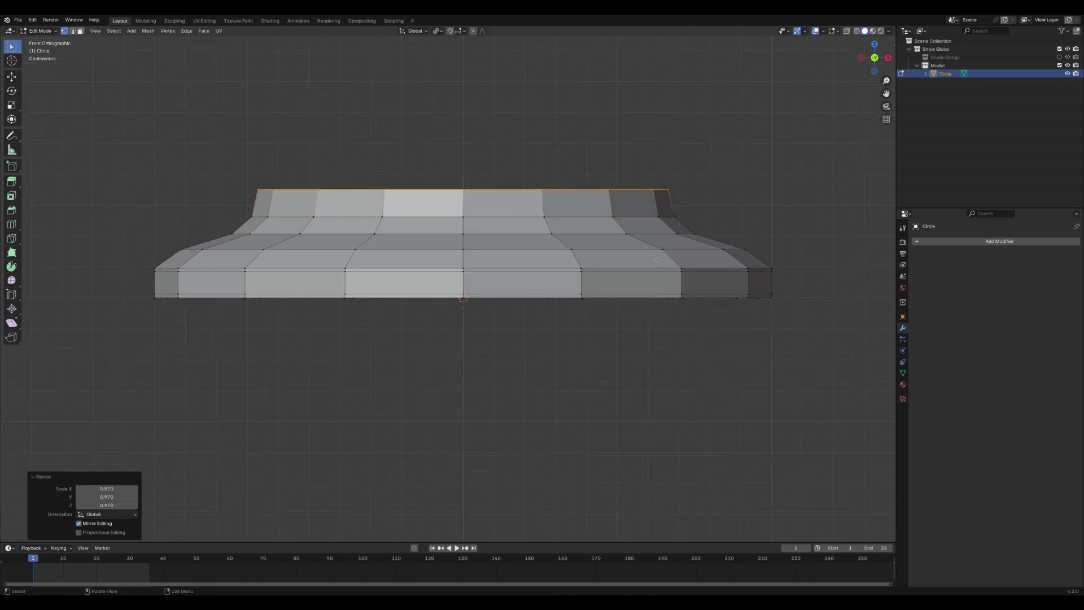
Extrude a thin layer about 1.1 cm high on top of the neck and scale it slightly inward to bevel the rim
{"action": "key", "text": "g"}
{"action": "key", "text": "z"}
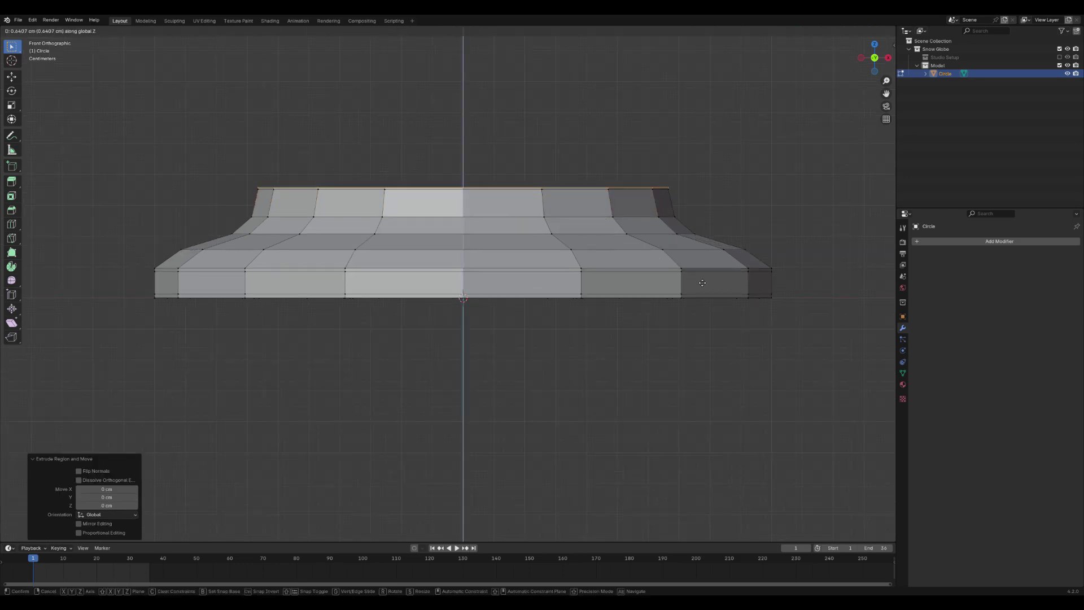
{"action": "left_click", "coordinate": [701, 281]}
{"action": "key", "text": "s"}
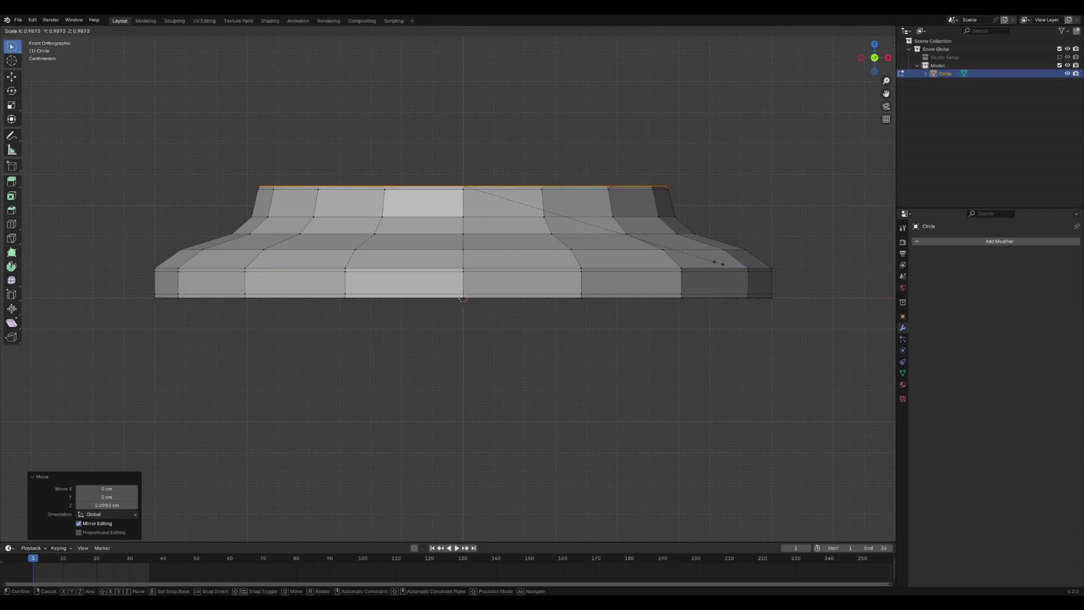
{"action": "left_click", "coordinate": [717, 263]}
Extrude and scale the top face inward into narrow concentric rim loops, the last one to about 0.95
{"action": "middle_click_drag", "start_coordinate": [685, 243], "coordinate": [661, 281]}
{"action": "key", "text": "e"}
{"action": "right_click", "coordinate": [734, 289]}
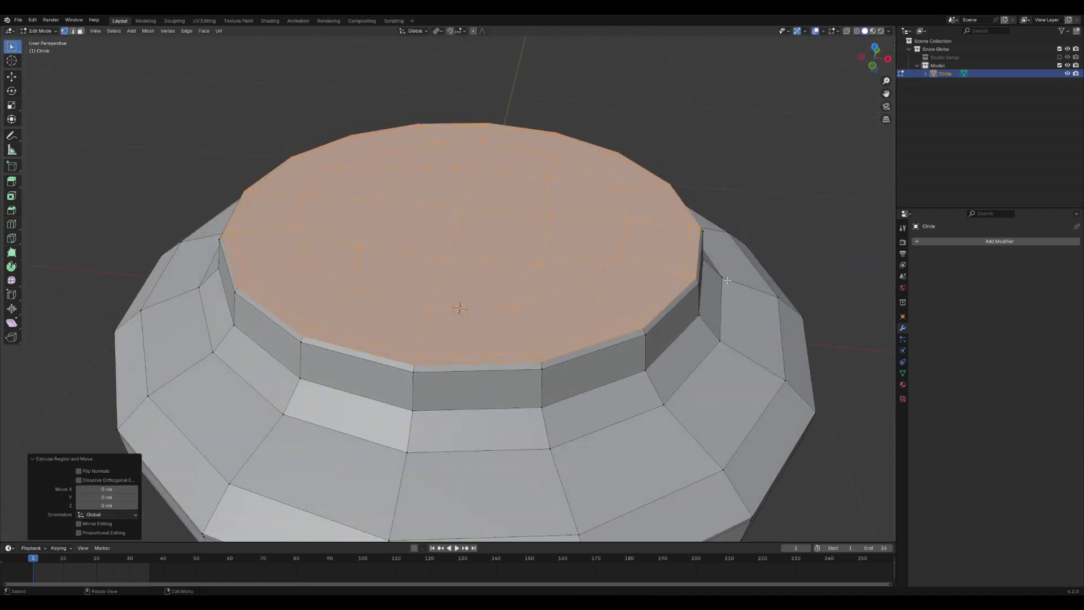
{"action": "key", "text": "s"}
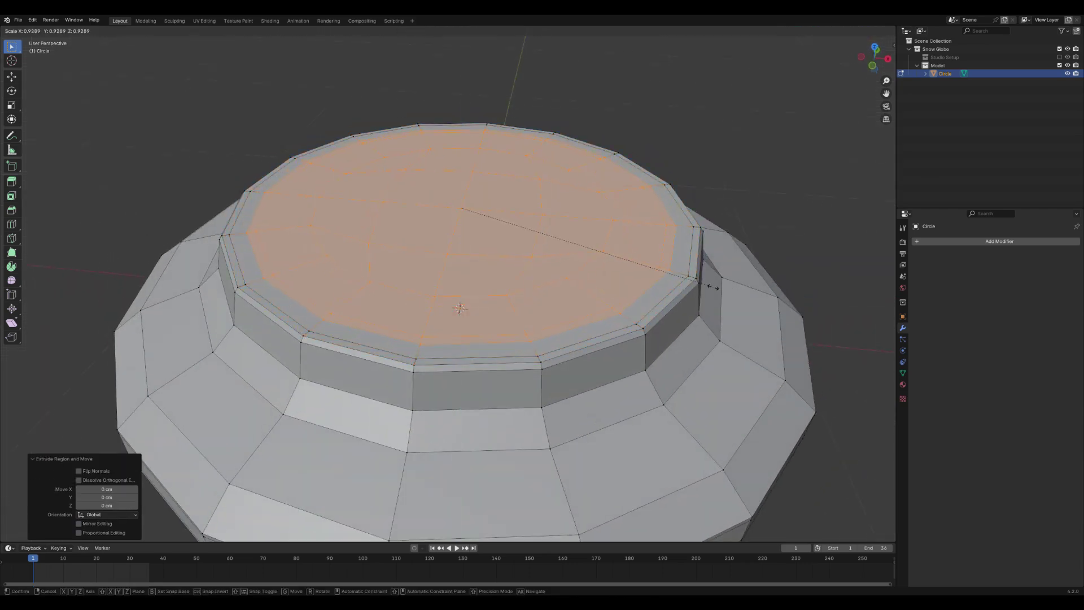
{"action": "left_click", "coordinate": [720, 288]}
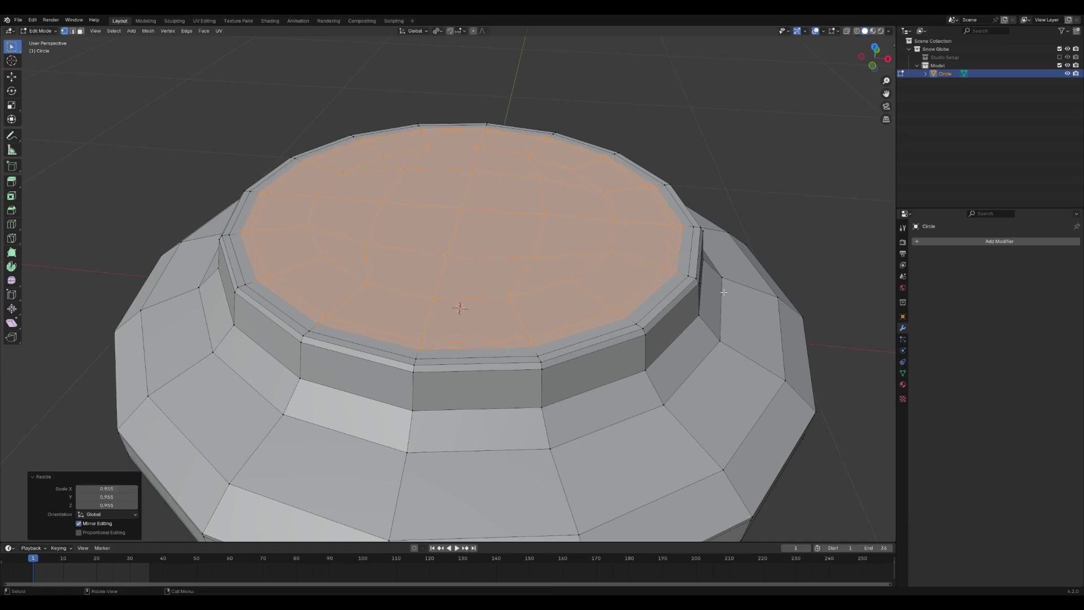
Add one more narrow loop inside the rim by extruding the top face and scaling it to about 0.979
{"action": "key", "text": "e"}
{"action": "right_click", "coordinate": [720, 289]}
{"action": "key", "text": "s"}
{"action": "left_click", "coordinate": [715, 288]}
{"action": "scroll", "coordinate": [712, 282], "scroll_direction": "down", "scroll_amount": 2}
{"action": "middle_click_drag", "start_coordinate": [712, 280], "coordinate": [704, 262]}
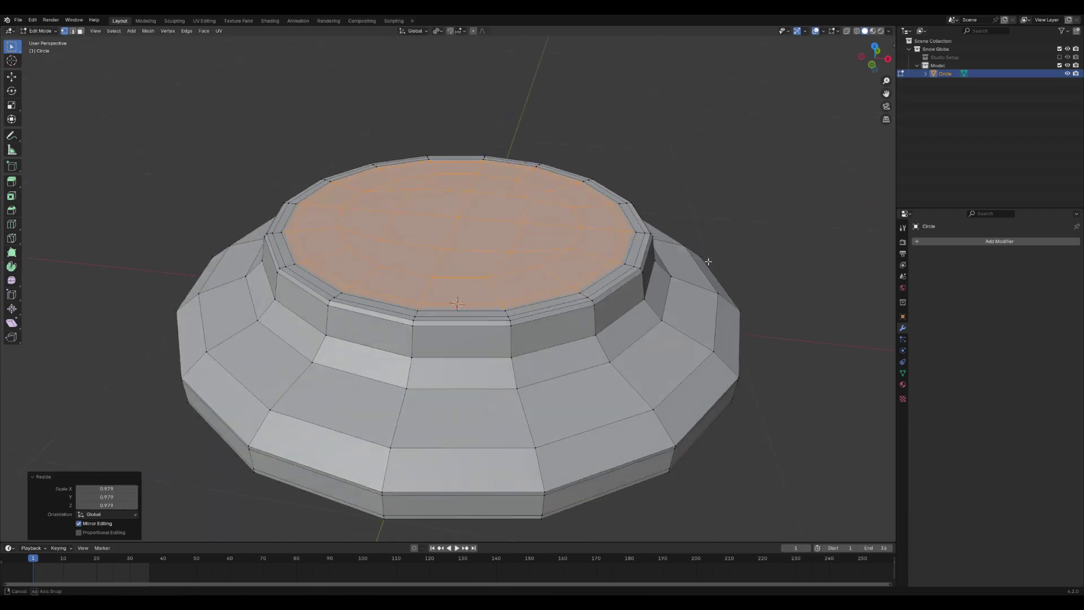
Lower the inner top face about 1.2 cm along Z to form a shallow recess, and return to Object Mode
{"action": "scroll", "coordinate": [705, 262], "scroll_direction": "up", "scroll_amount": 4}
{"action": "key", "text": "g"}
{"action": "key", "text": "z"}
{"action": "left_click", "coordinate": [759, 270]}
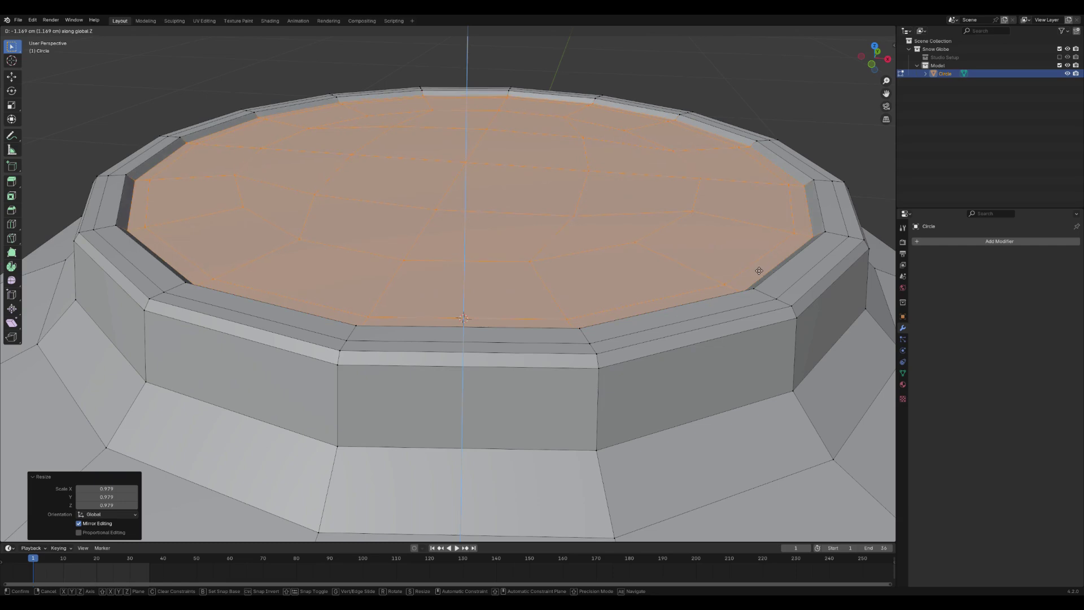
{"action": "scroll", "coordinate": [760, 269], "scroll_direction": "down", "scroll_amount": 4}
{"action": "key", "text": "Tab"}
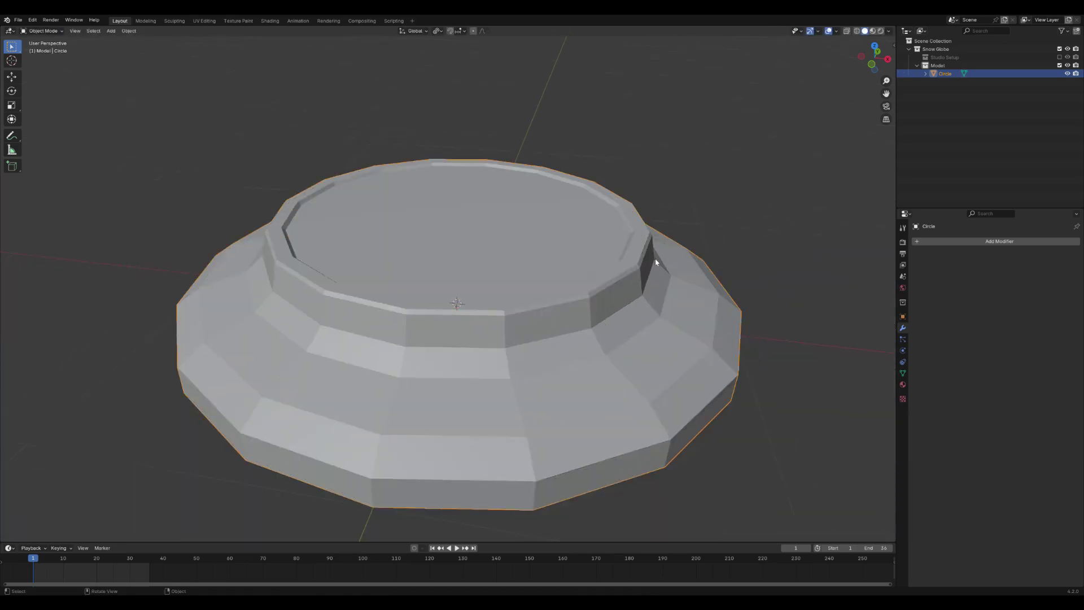
Add a Subdivision Surface modifier to the base and set its viewport level to 2
{"action": "left_click", "coordinate": [940, 245]}
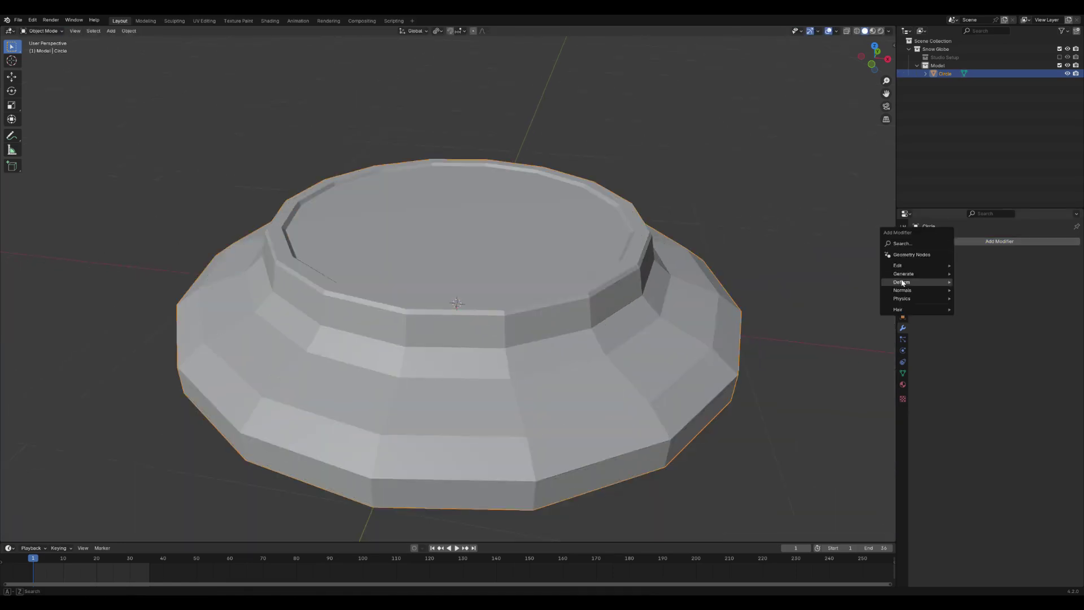
{"action": "left_click", "coordinate": [906, 276]}
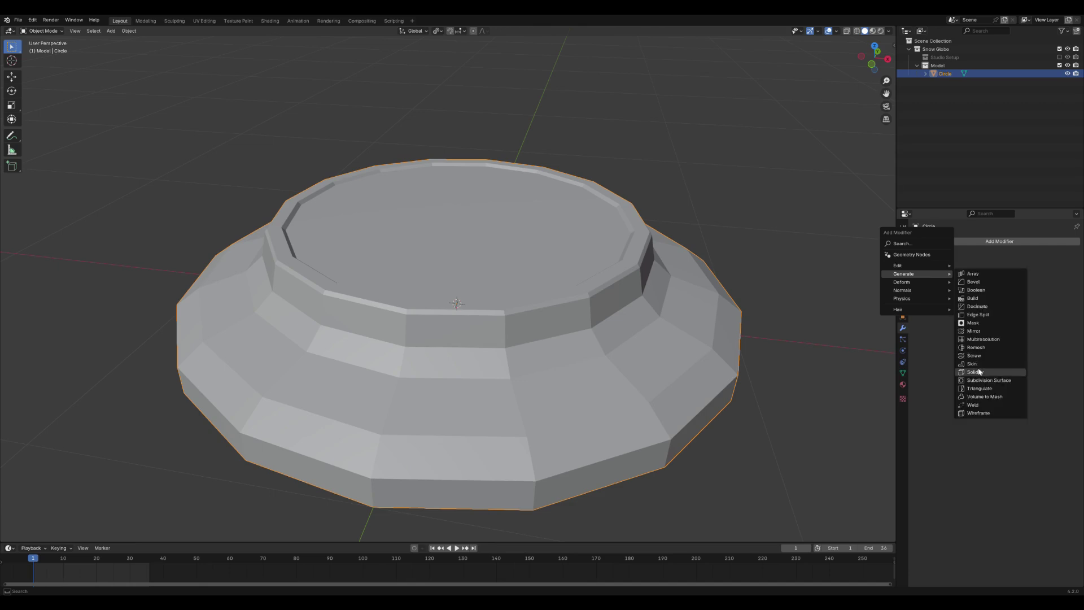
{"action": "left_click", "coordinate": [986, 380]}
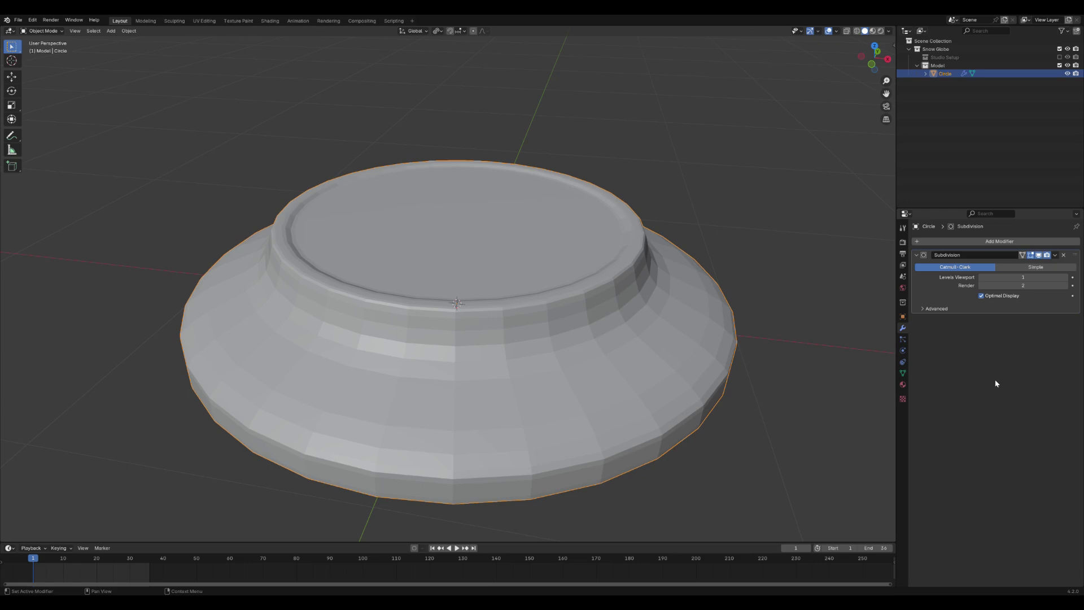
{"action": "left_click", "coordinate": [1064, 277]}
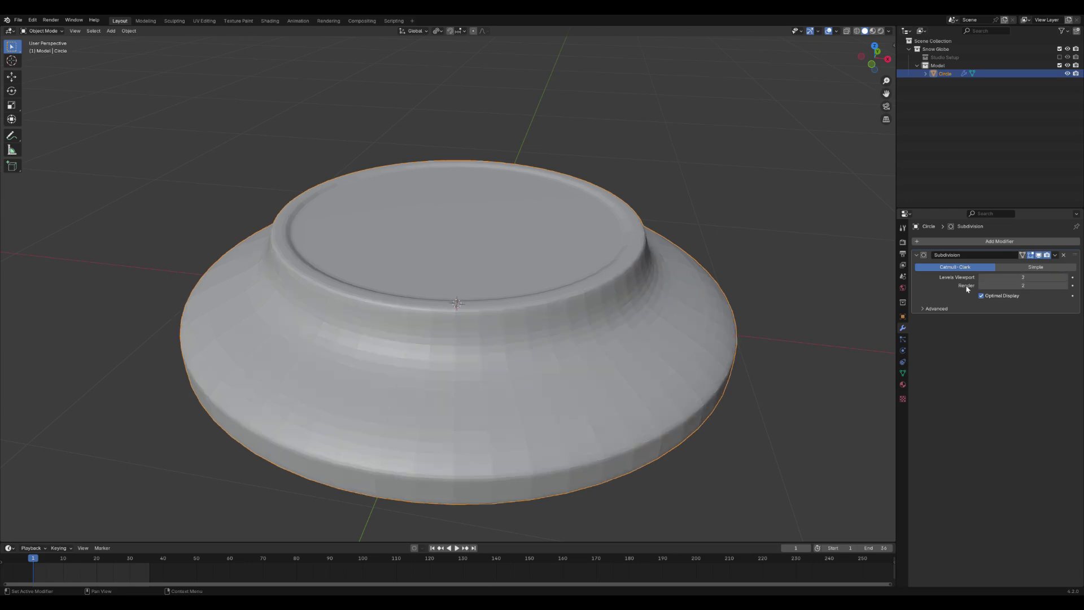
Apply smooth shading to the base, switch to the front view and save the file
{"action": "right_click", "coordinate": [507, 259]}
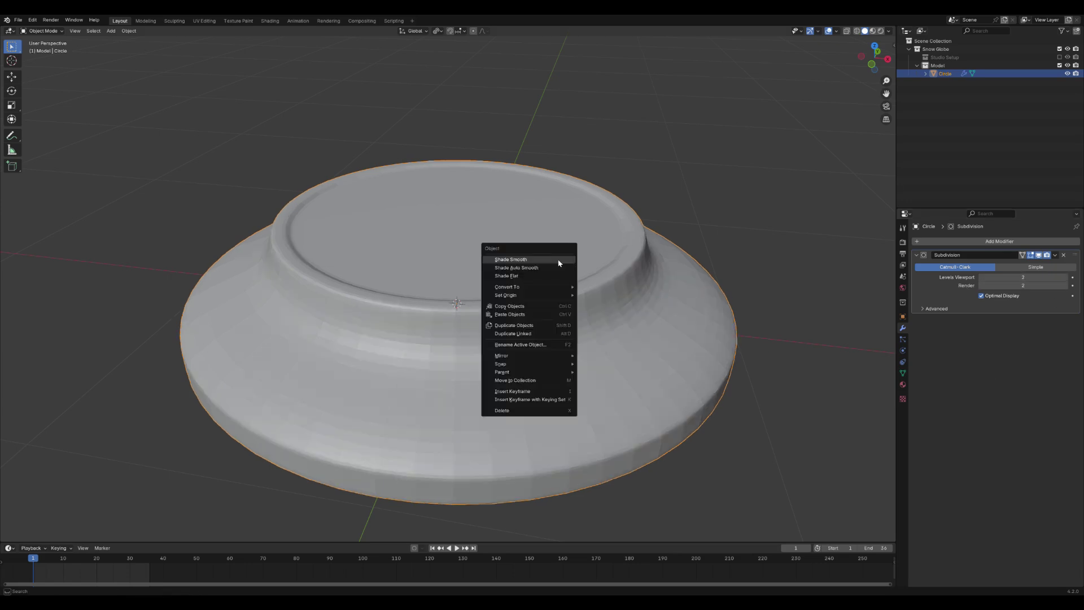
{"action": "left_click", "coordinate": [509, 261]}
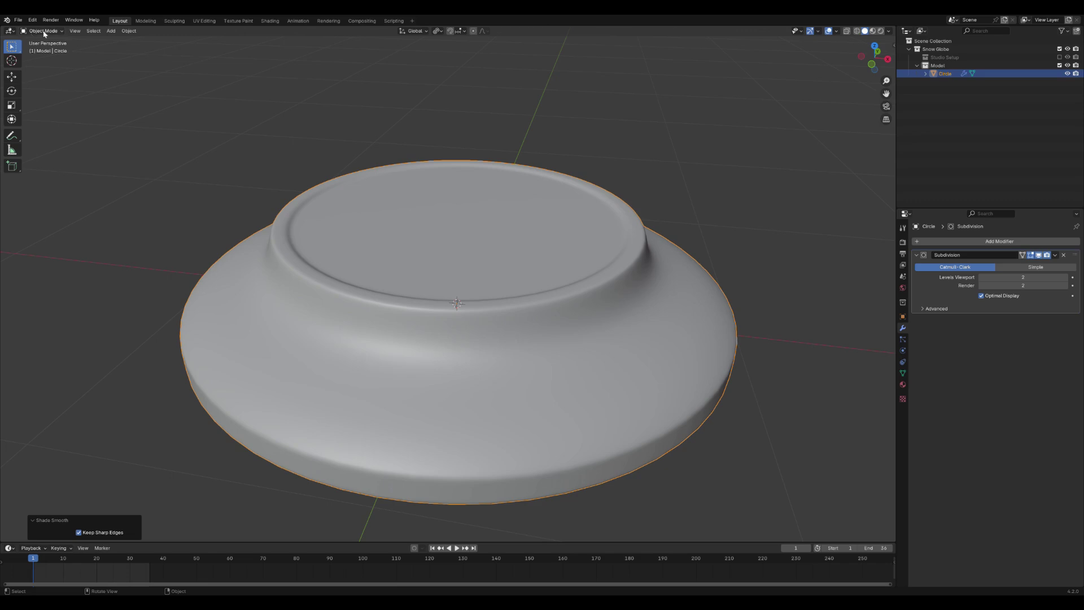
{"action": "middle_click_drag", "start_coordinate": [509, 263], "coordinate": [513, 328]}
{"action": "scroll", "coordinate": [490, 252], "scroll_direction": "up", "scroll_amount": 2}
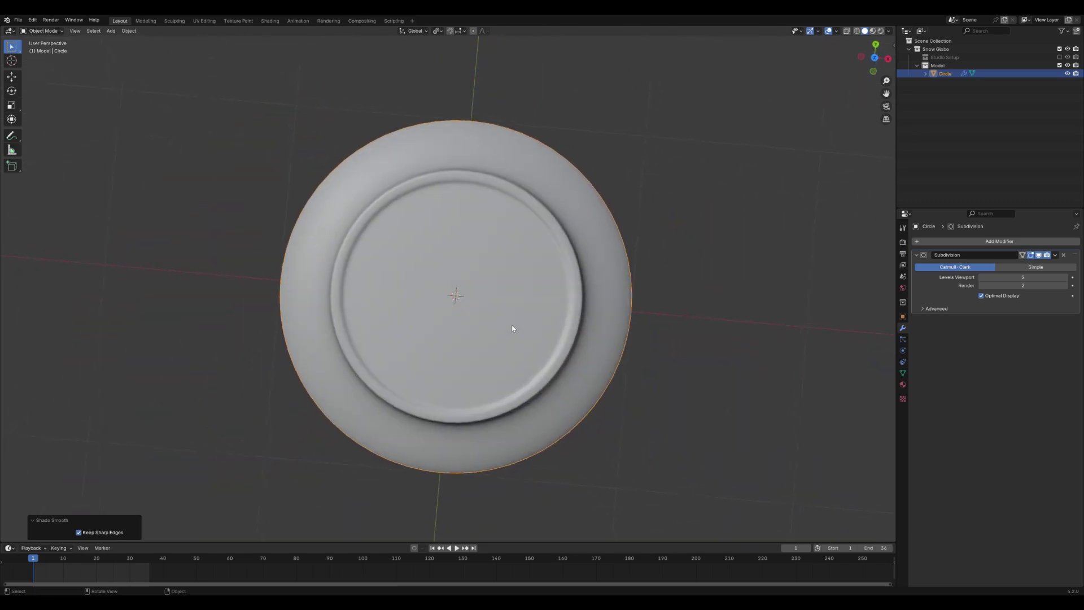
{"action": "key", "text": "KP_1"}
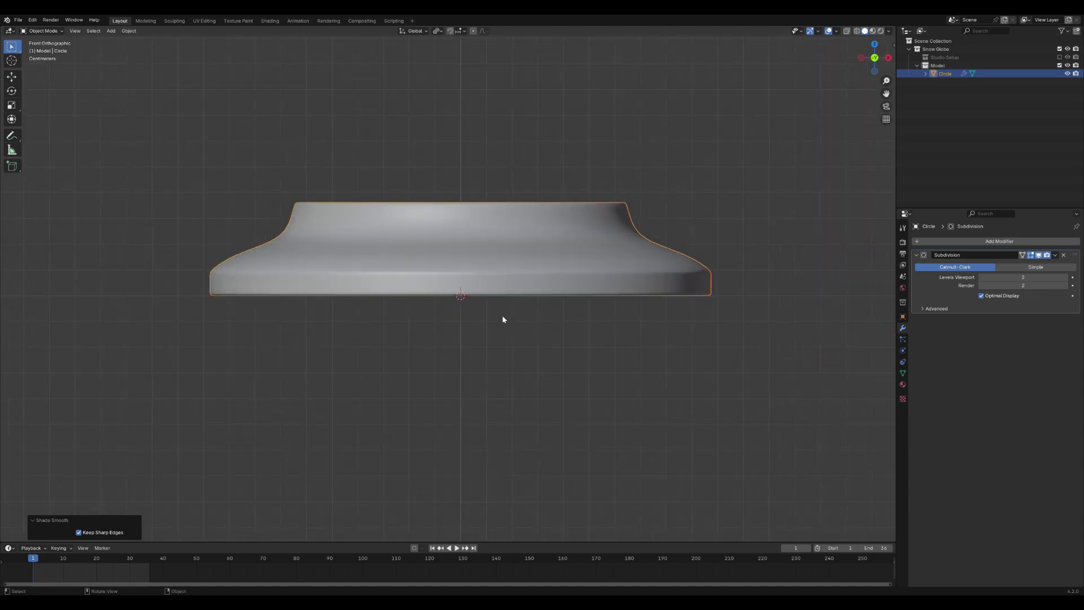
{"action": "key", "text": "ctrl+s"}
Cut a centred loop just above the base's lower rim and scale it to about 0.966 to form a groove
{"action": "scroll", "coordinate": [602, 273], "scroll_direction": "up", "scroll_amount": 5}
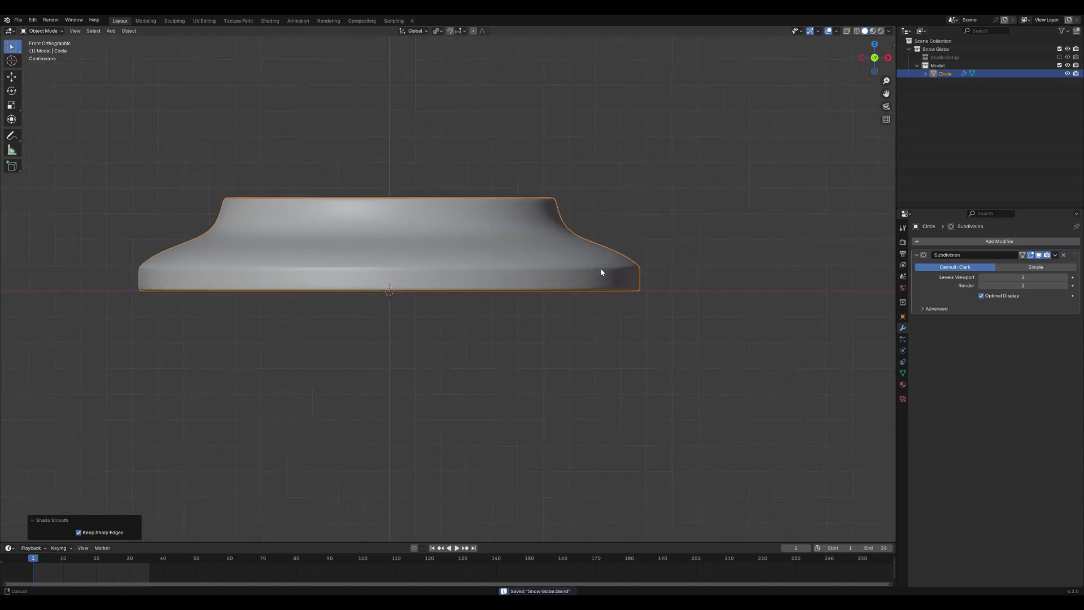
{"action": "key", "text": "Tab"}
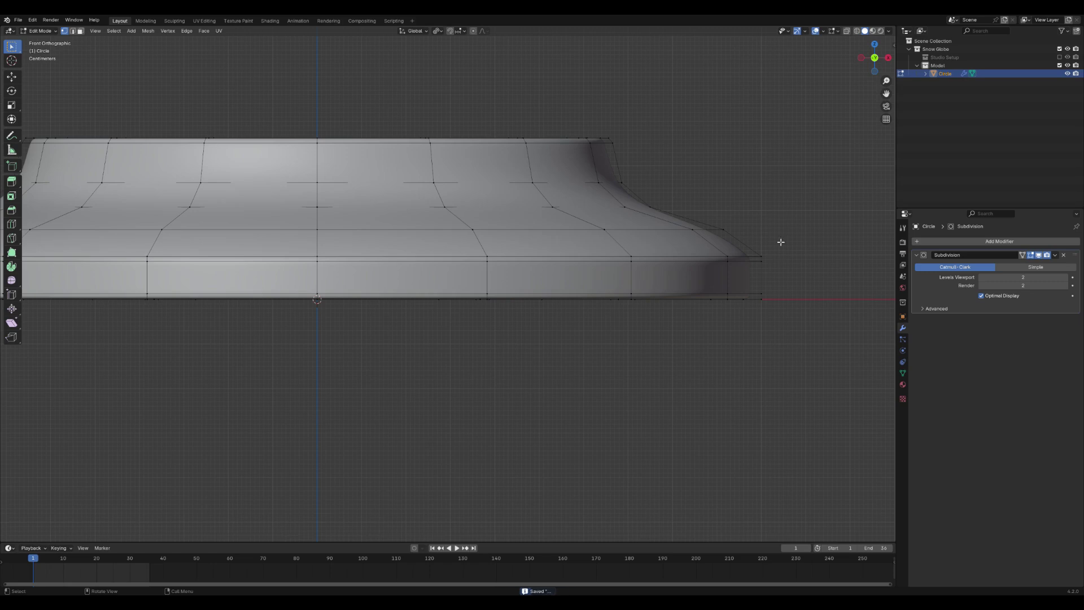
{"action": "key", "text": "ctrl+r"}
{"action": "left_click", "coordinate": [760, 246]}
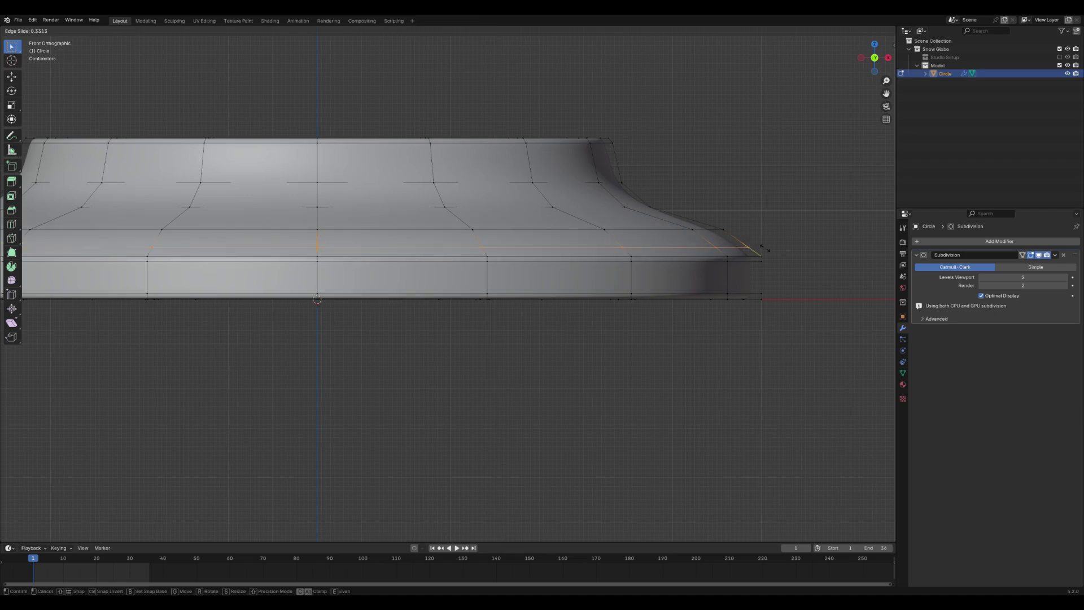
{"action": "right_click", "coordinate": [760, 246]}
{"action": "key", "text": "s"}
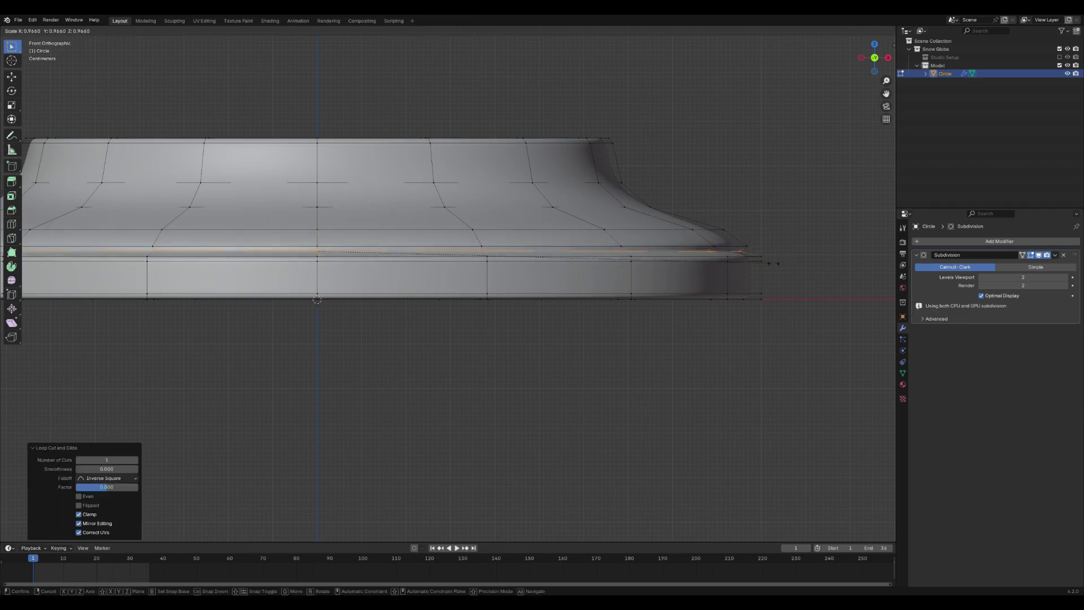
{"action": "left_click", "coordinate": [773, 262]}
{"action": "key", "text": "Tab"}
{"action": "scroll", "coordinate": [762, 261], "scroll_direction": "down", "scroll_amount": 1}
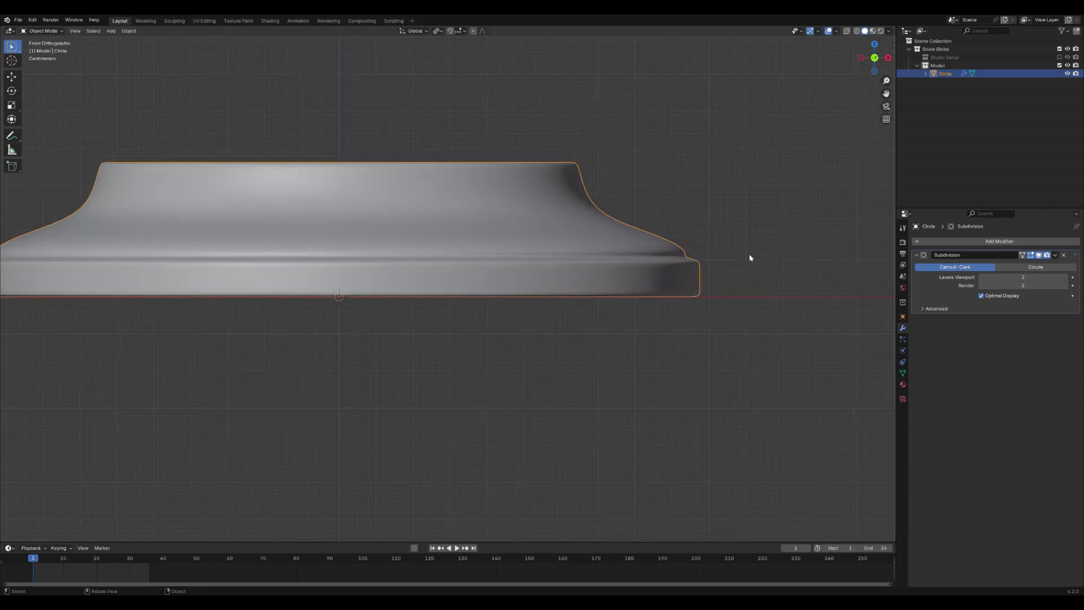
Add a centred loop cut on the sloping flank and scale the two loops above it to about 0.994 and 0.995
{"action": "key", "text": "Tab"}
{"action": "key", "text": "ctrl+r"}
{"action": "left_click", "coordinate": [680, 232]}
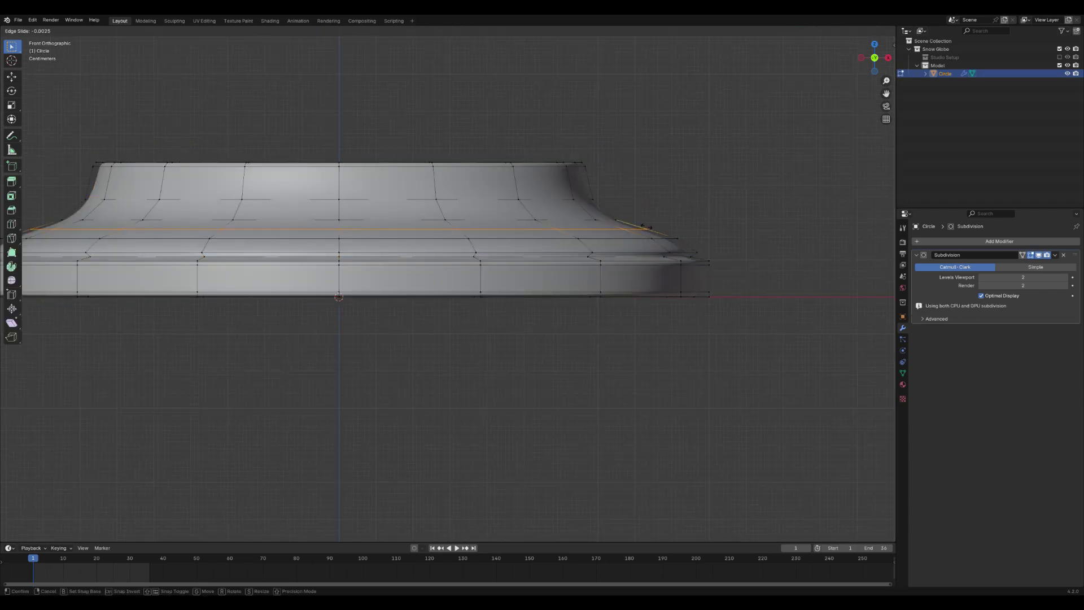
{"action": "left_click", "coordinate": [678, 232]}
{"action": "key", "text": "s"}
{"action": "left_click", "coordinate": [669, 233]}
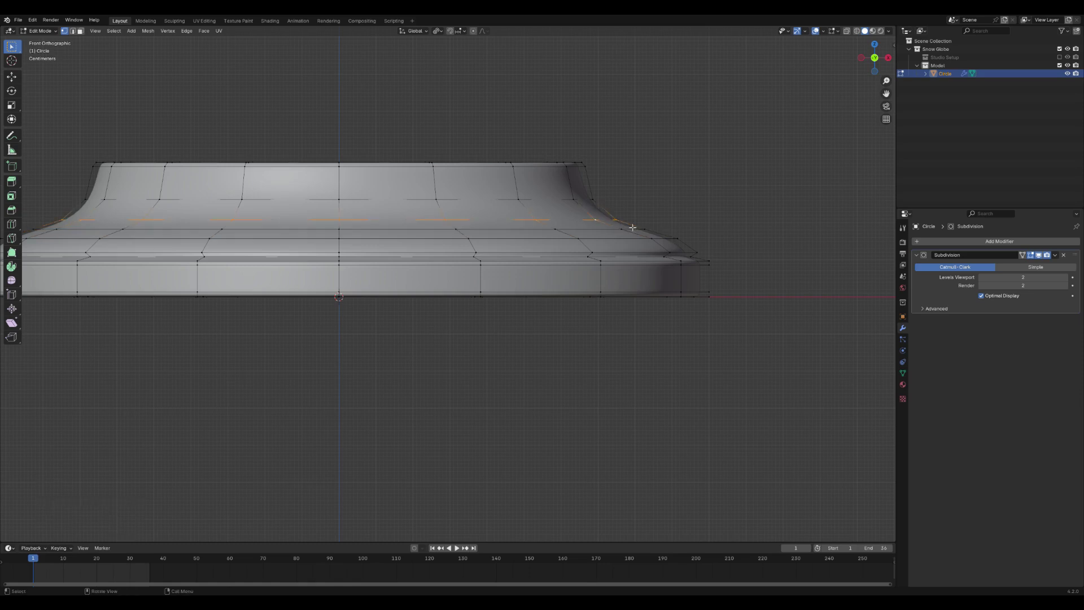
{"action": "middle_click_drag", "start_coordinate": [513, 222], "coordinate": [581, 232], "text": "shift"}
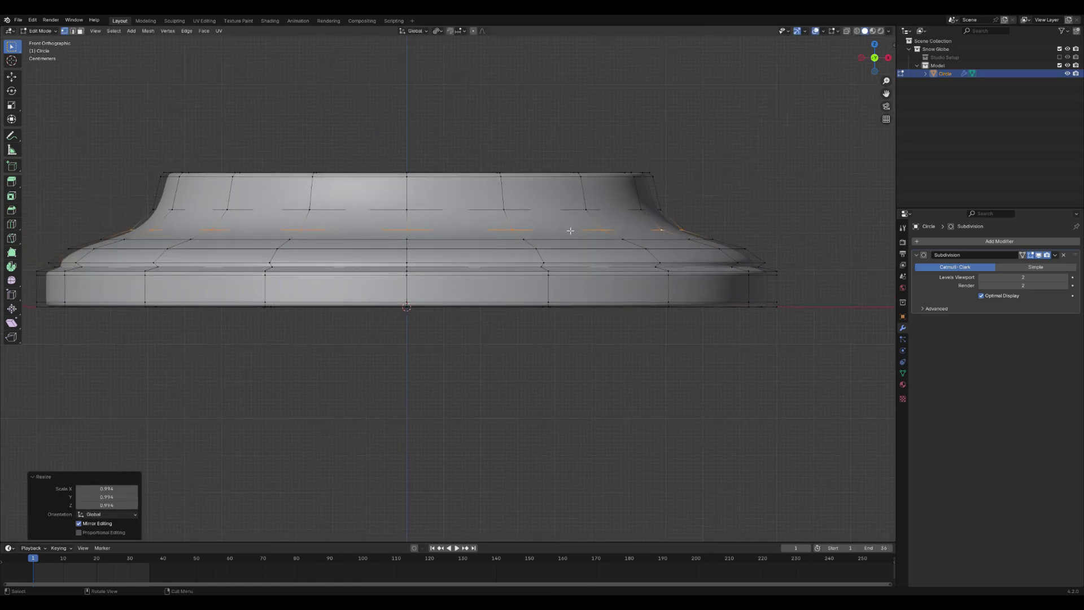
{"action": "left_click", "coordinate": [599, 211], "text": "alt"}
{"action": "key", "text": "s"}
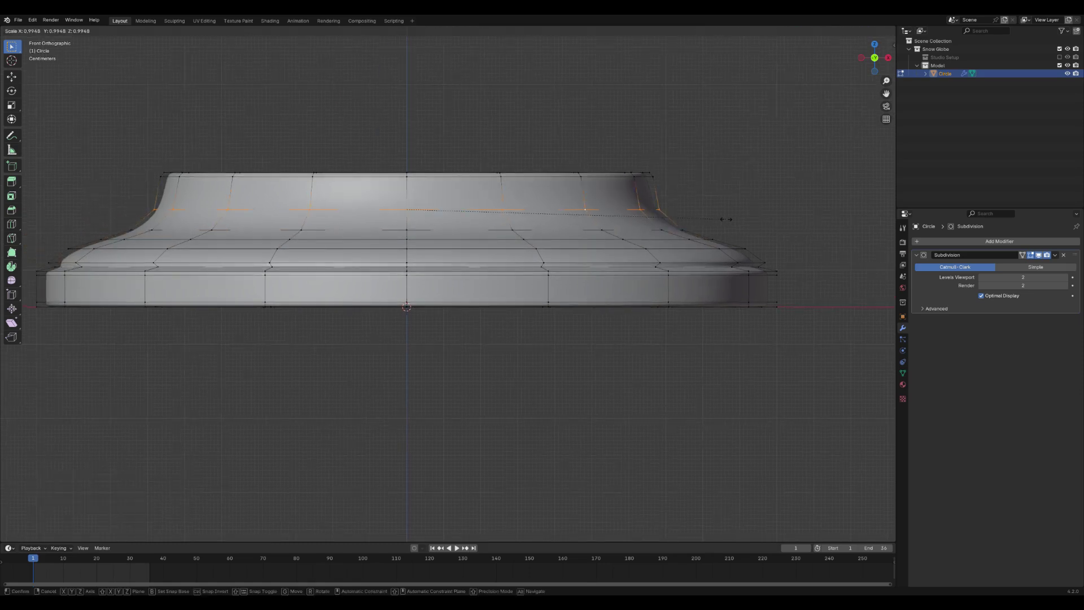
{"action": "left_click", "coordinate": [725, 219]}
Cut closely spaced loops just below the top rim and scale the last one inward to form a narrow groove
{"action": "key", "text": "g"}
{"action": "key", "text": "g"}
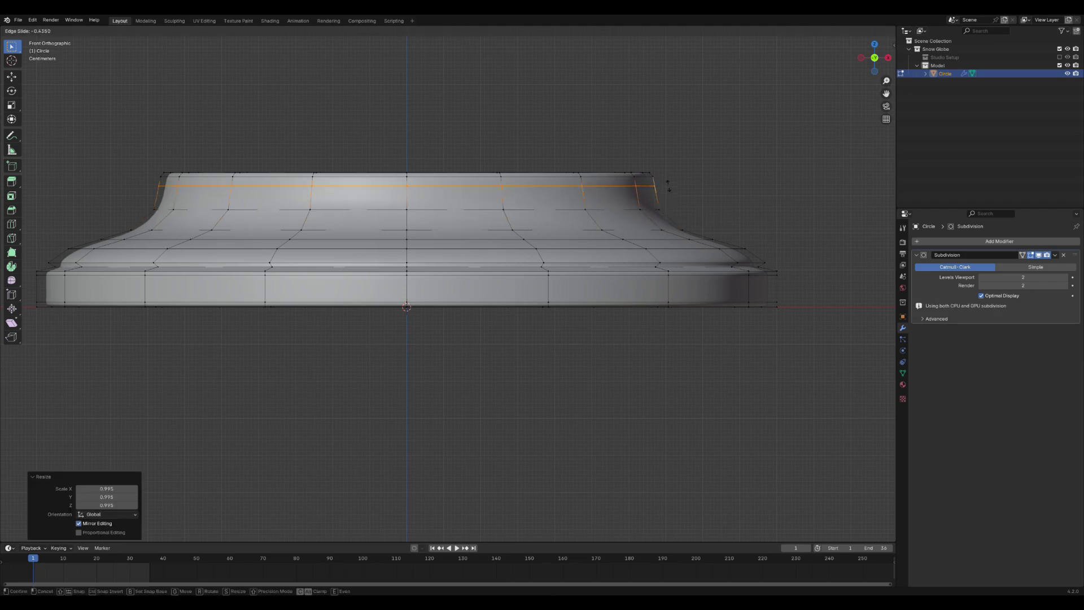
{"action": "left_click", "coordinate": [667, 185]}
{"action": "key", "text": "ctrl+r"}
{"action": "left_click", "coordinate": [656, 191]}
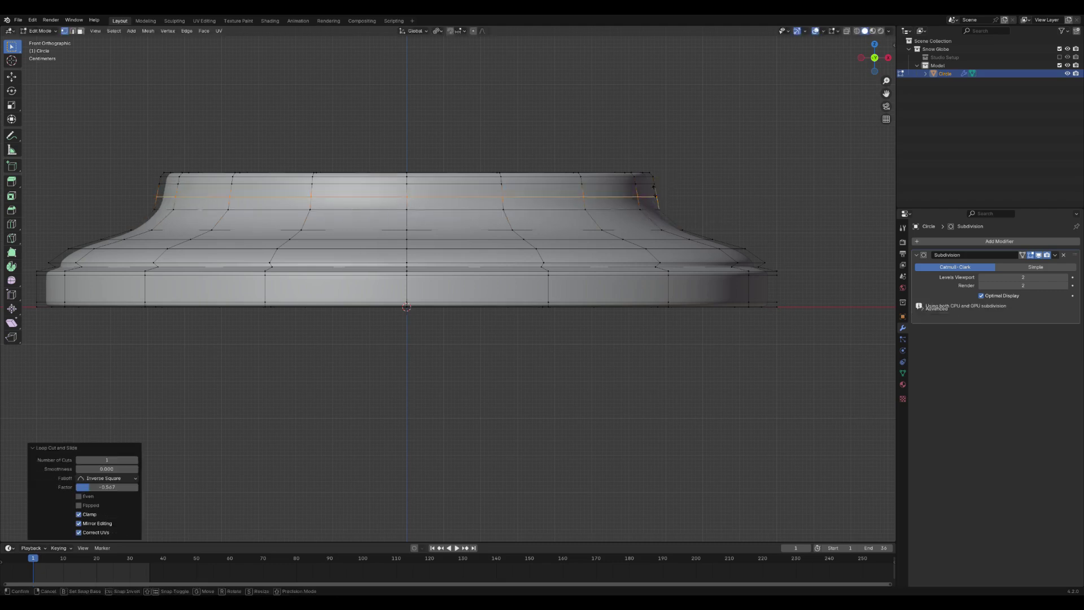
{"action": "right_click", "coordinate": [655, 180]}
{"action": "key", "text": "s"}
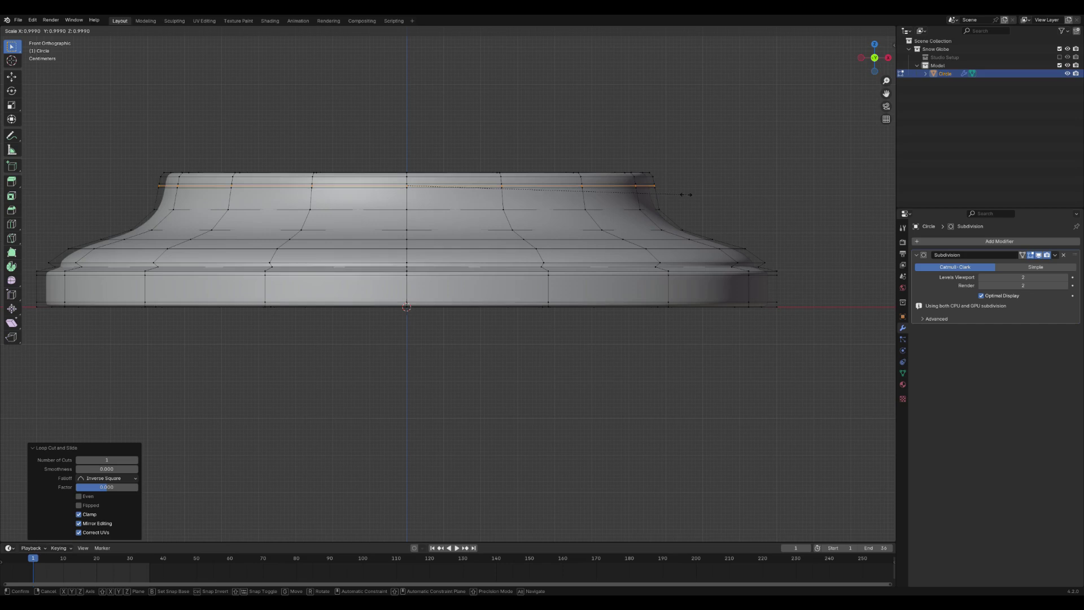
{"action": "right_click", "coordinate": [683, 194]}
{"action": "key", "text": "Tab"}
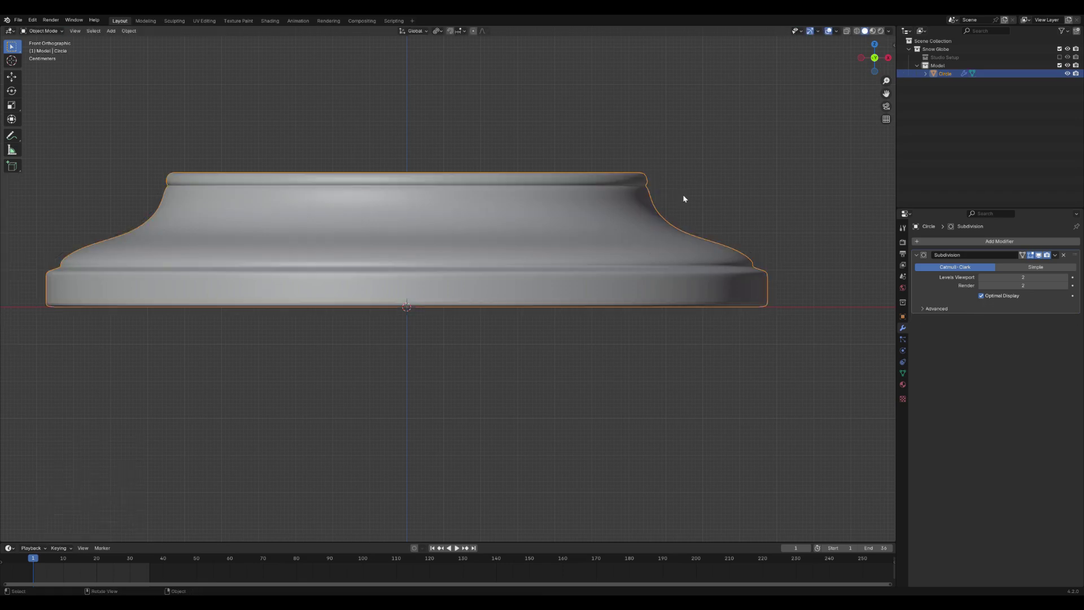
Widen the groove loop below the top rim slightly by scaling it to about 1.003
{"action": "key", "text": "Tab"}
{"action": "key", "text": "s"}
{"action": "left_click", "coordinate": [679, 203]}
{"action": "left_click", "coordinate": [672, 210], "text": "alt"}
{"action": "key", "text": "g"}
{"action": "key", "text": "g"}
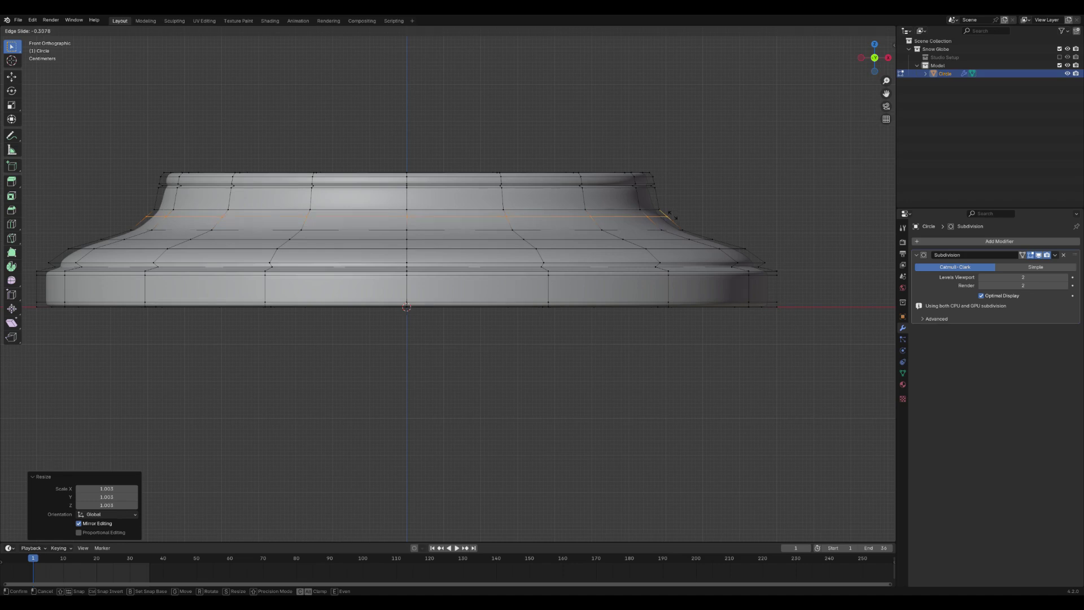
{"action": "left_click", "coordinate": [675, 219]}
{"action": "key", "text": "ctrl+z"}
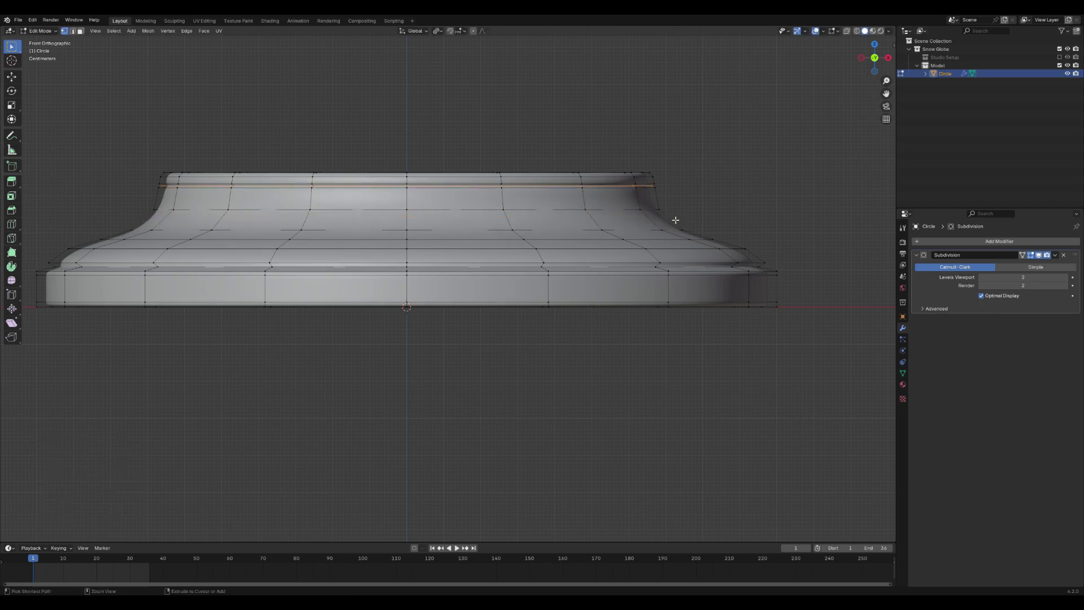
Cut three more closely spaced loops beneath the first groove to form a second narrow groove around the neck
{"action": "left_click", "coordinate": [665, 203], "text": "alt"}
{"action": "key", "text": "g"}
{"action": "key", "text": "g"}
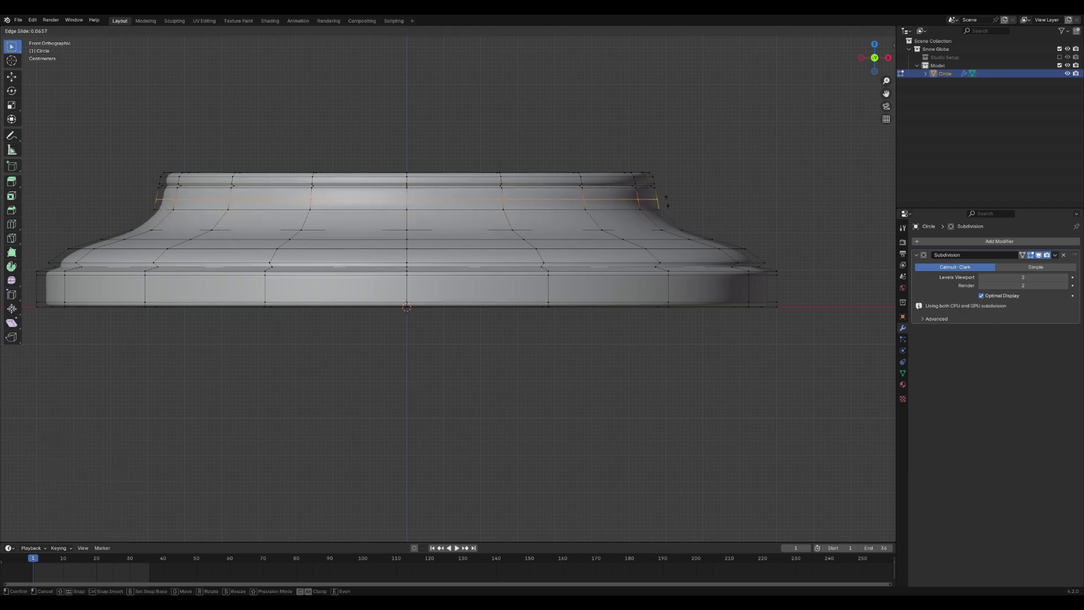
{"action": "left_click", "coordinate": [667, 200]}
{"action": "key", "text": "ctrl+r"}
{"action": "left_click", "coordinate": [664, 198]}
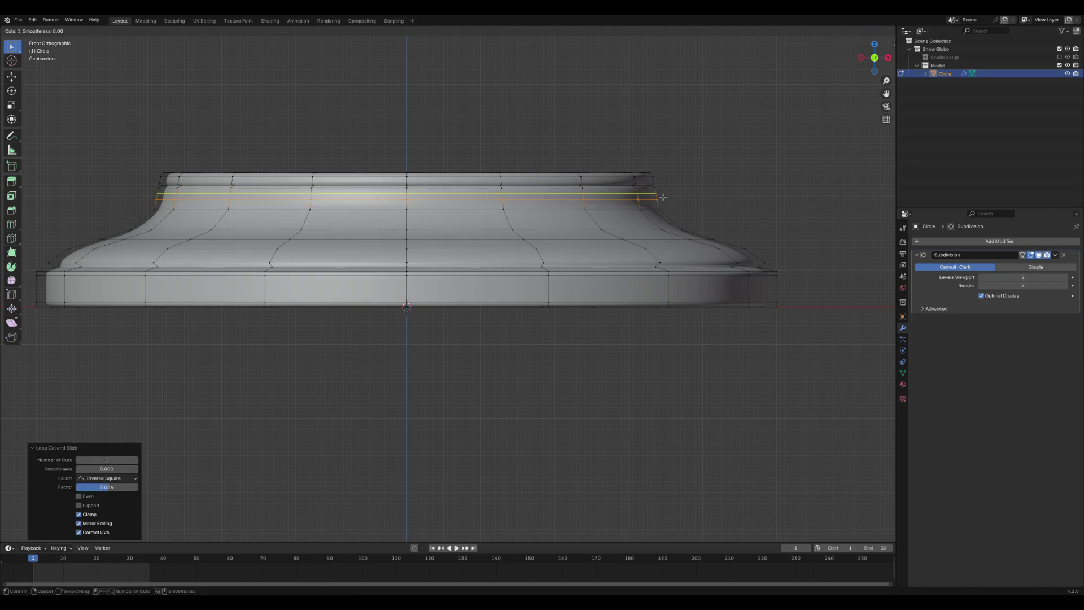
{"action": "left_click", "coordinate": [663, 196]}
{"action": "key", "text": "ctrl+r"}
{"action": "left_click", "coordinate": [661, 197]}
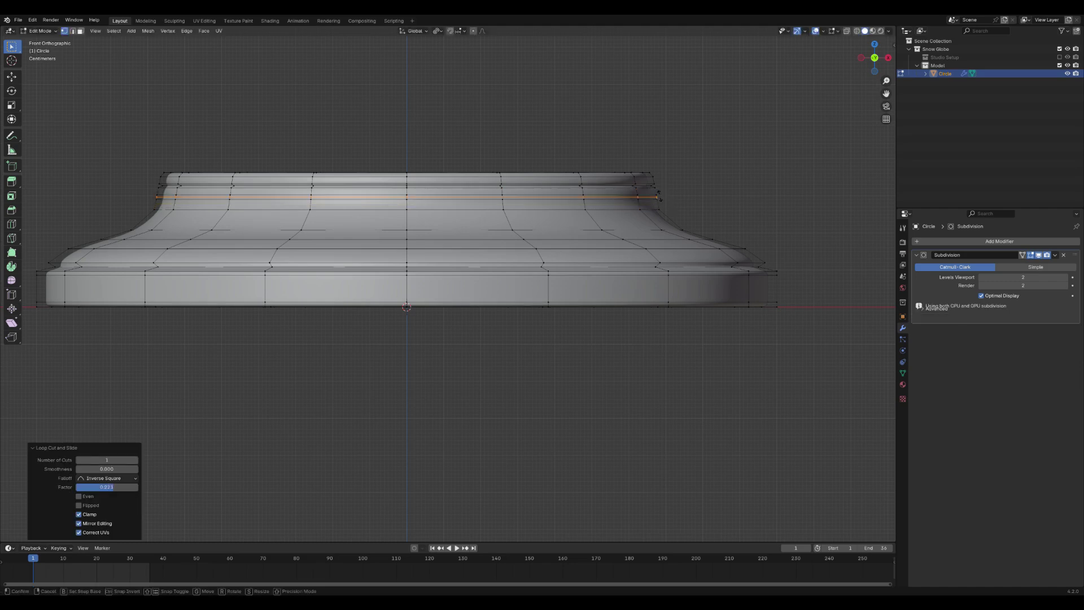
{"action": "left_click", "coordinate": [660, 197]}
{"action": "key", "text": "Tab"}
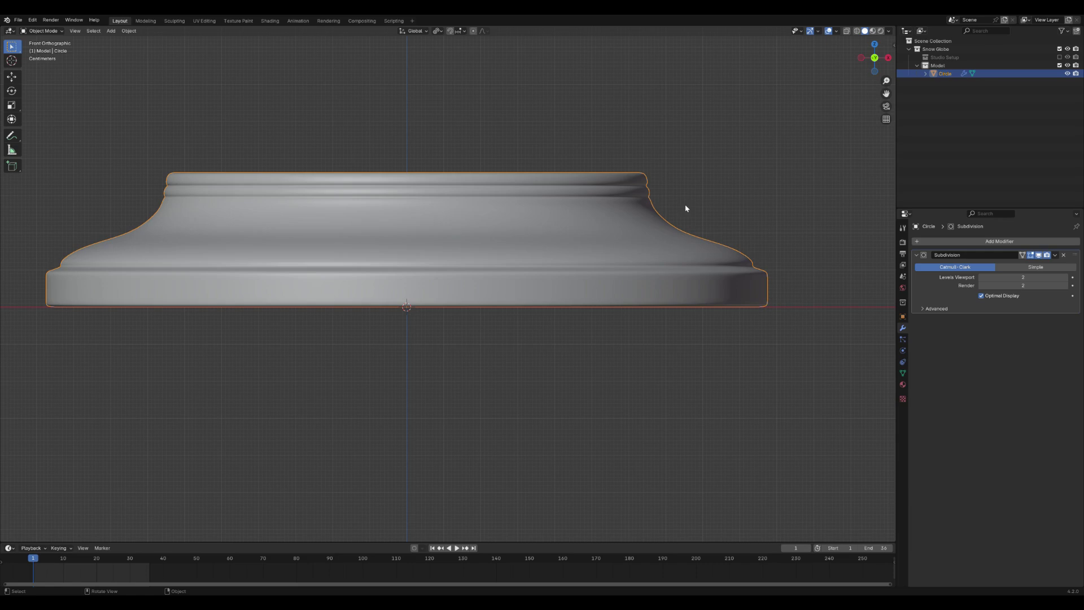
Cut a loop into the concave flank below the two grooves and scale it to about 0.994
{"action": "key", "text": "Tab"}
{"action": "key", "text": "ctrl+r"}
{"action": "left_click", "coordinate": [676, 219]}
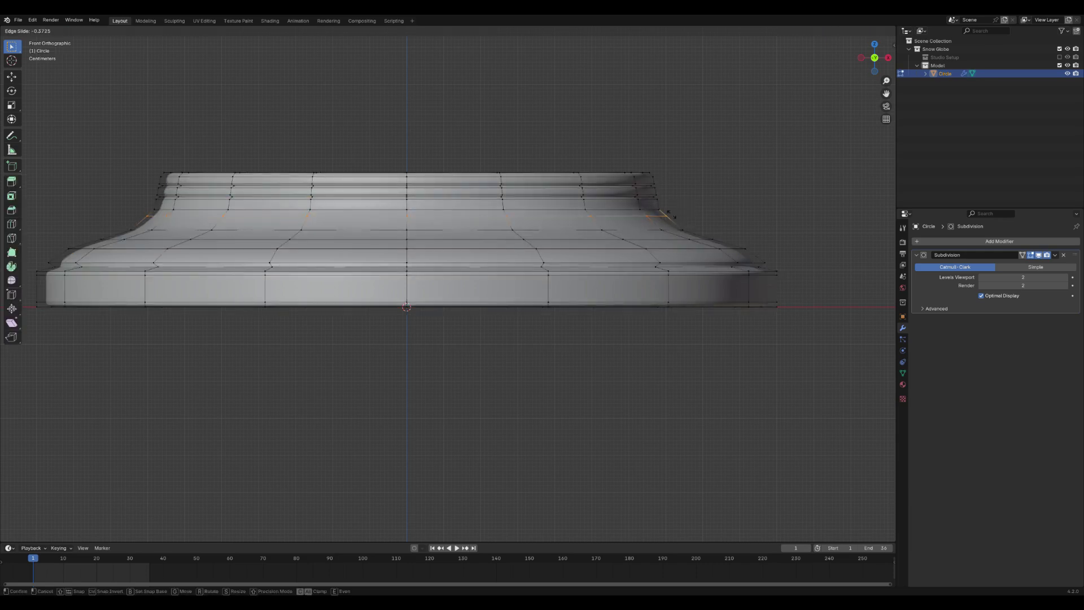
{"action": "left_click", "coordinate": [674, 217]}
{"action": "key", "text": "s"}
{"action": "left_click", "coordinate": [687, 218]}
Lower the new flank loop about 1.2 cm along Z, adjust its scale slightly and return to Object Mode
{"action": "key", "text": "g"}
{"action": "key", "text": "z"}
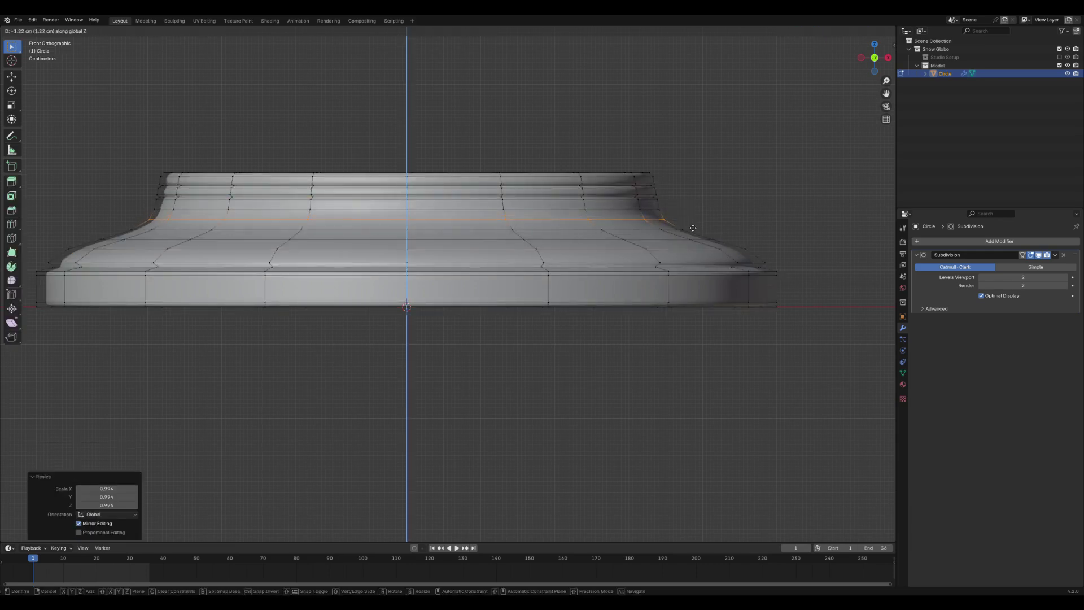
{"action": "left_click", "coordinate": [691, 225]}
{"action": "key", "text": "s"}
{"action": "left_click", "coordinate": [694, 227]}
{"action": "key", "text": "Tab"}
{"action": "scroll", "coordinate": [693, 227], "scroll_direction": "down", "scroll_amount": 2}
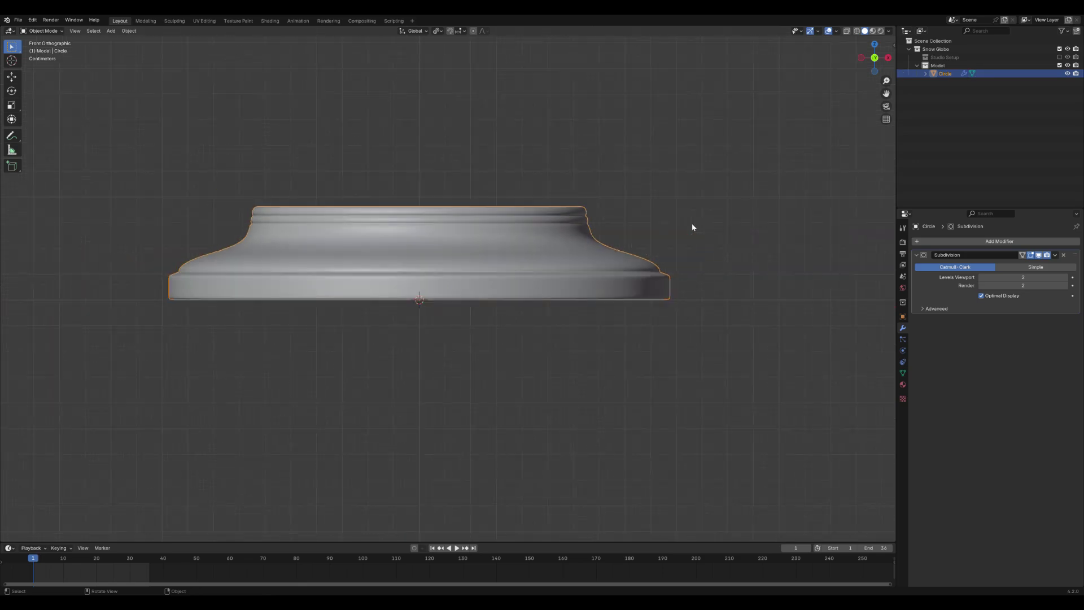
Select the base's upper section from the top face down to the shoulder and scale it to about 1.017
{"action": "key", "text": "Tab"}
{"action": "left_click", "coordinate": [593, 235], "text": "alt"}
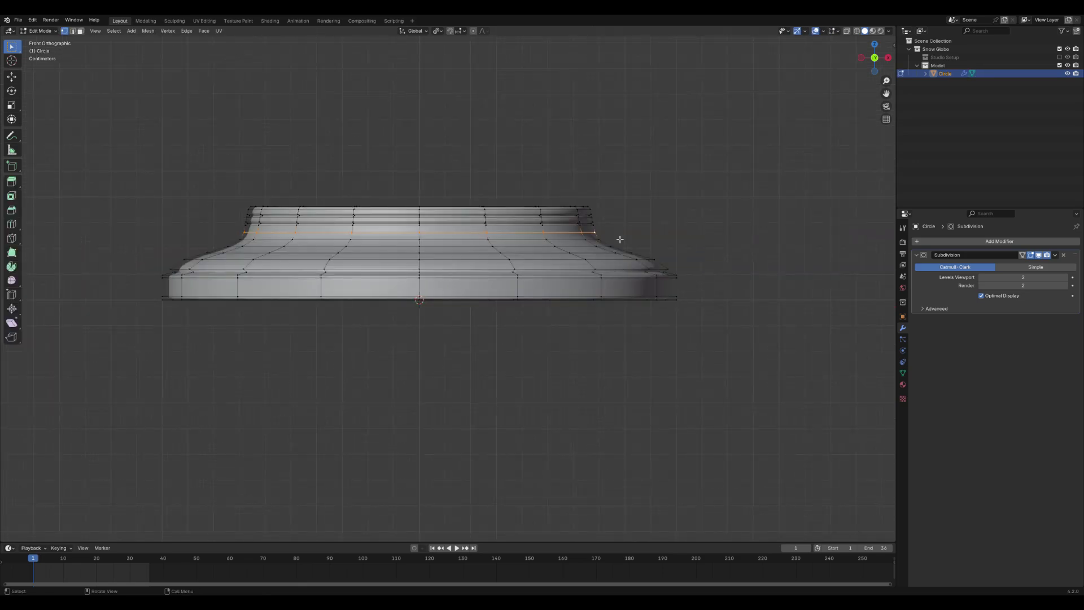
{"action": "left_click", "coordinate": [442, 209]}
{"action": "key", "text": "ctrl+KP_Add"}
{"action": "key", "text": "ctrl+KP_Add"}
{"action": "key", "text": "ctrl+KP_Add"}
{"action": "key", "text": "ctrl+KP_Add"}
{"action": "key", "text": "ctrl+KP_Add"}
{"action": "key", "text": "ctrl+KP_Add"}
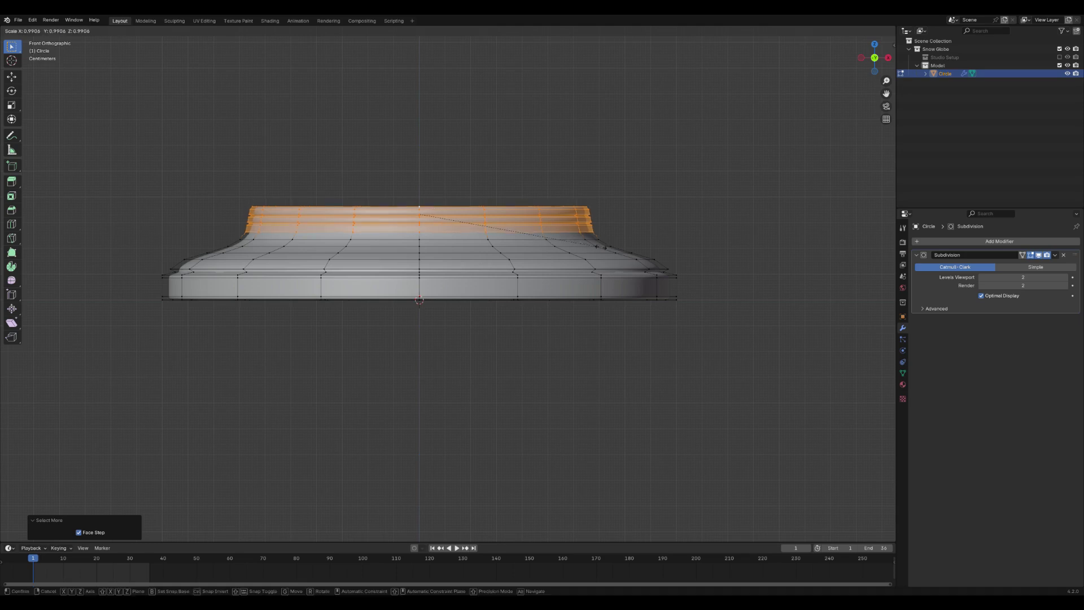
{"action": "key", "text": "ctrl+KP_Add"}
{"action": "key", "text": "ctrl+KP_Add"}
{"action": "key", "text": "ctrl+KP_Add"}
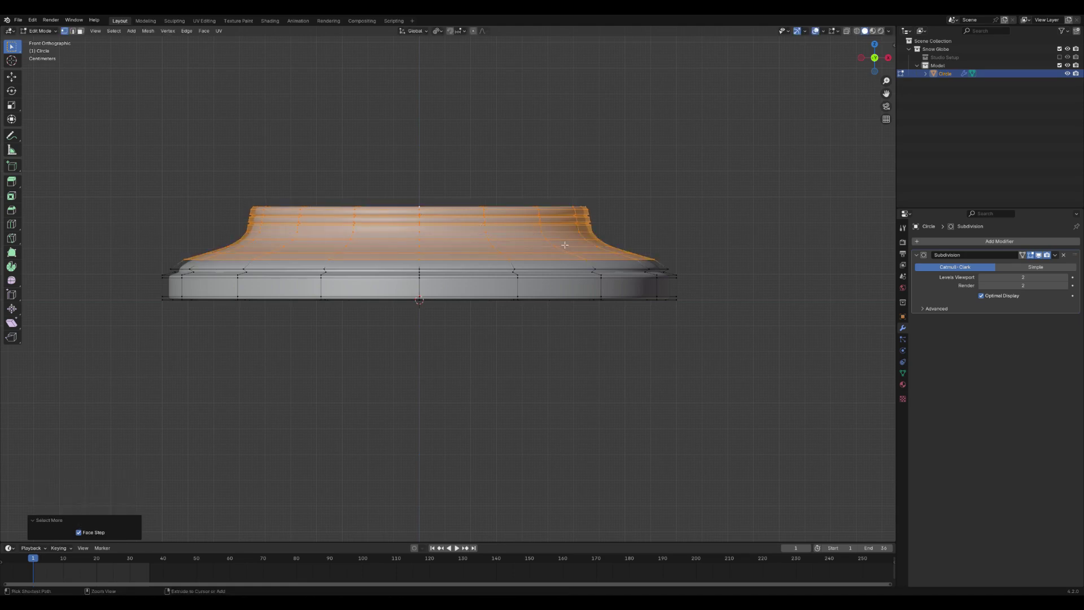
{"action": "key", "text": "s"}
{"action": "left_click", "coordinate": [567, 246]}
Raise the selected upper section of the base about 3.5 cm along Z
{"action": "key", "text": "g"}
{"action": "key", "text": "z"}
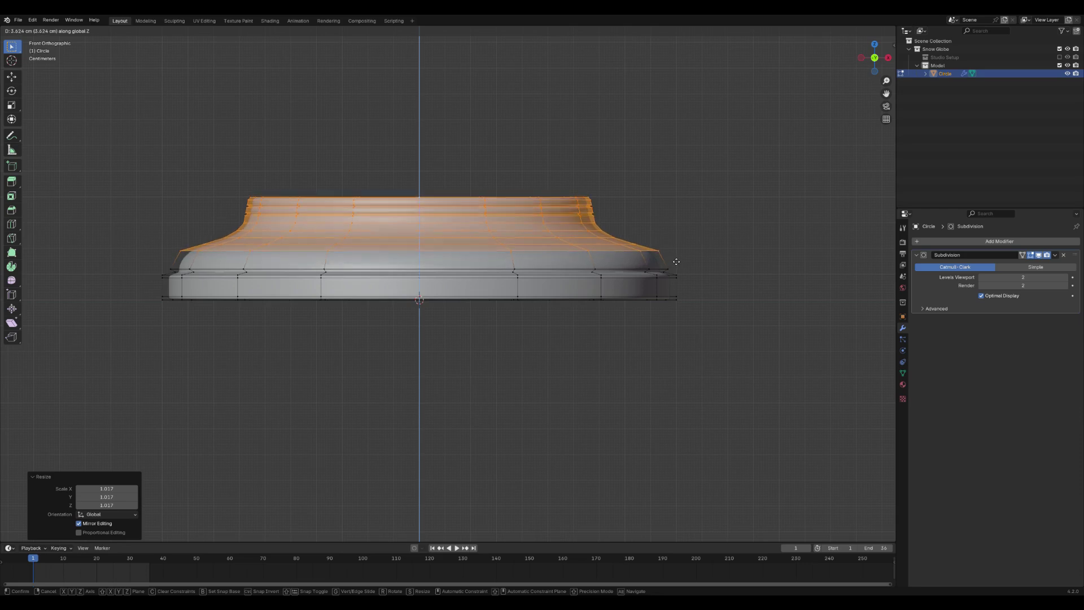
{"action": "left_click", "coordinate": [676, 260]}
Add a centred loop cut in the stretched band below the shoulder, scale it slightly outward and leave Edit Mode
{"action": "key", "text": "ctrl+r"}
{"action": "left_click", "coordinate": [667, 264]}
{"action": "right_click", "coordinate": [670, 263]}
{"action": "key", "text": "s"}
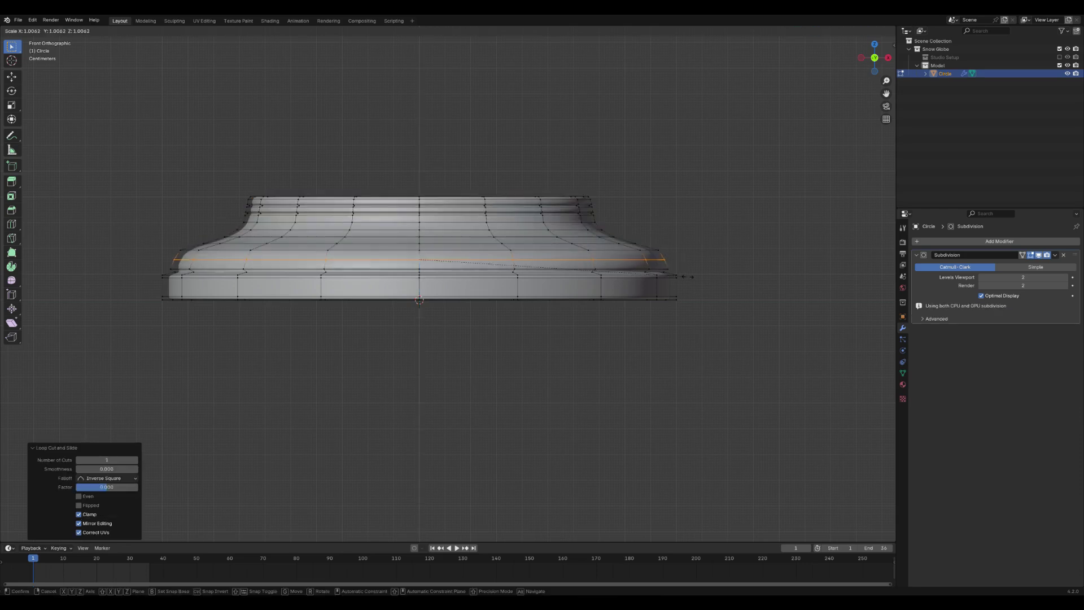
{"action": "right_click", "coordinate": [685, 277]}
{"action": "key", "text": "Tab"}
{"action": "scroll", "coordinate": [627, 288], "scroll_direction": "down", "scroll_amount": 3}
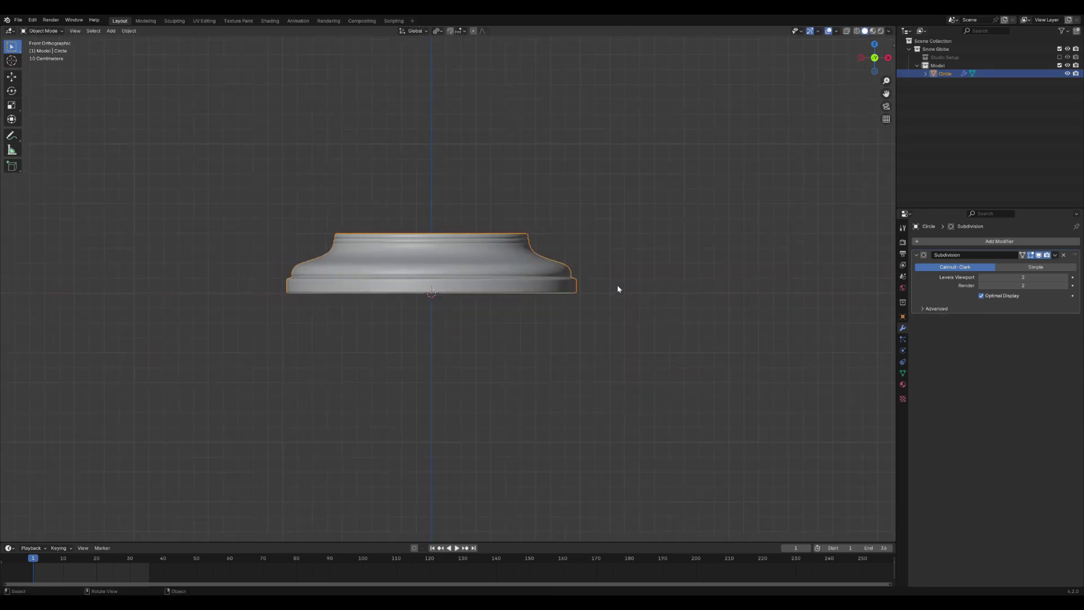
Select the base's upper section from the top down to just above the rounded shoulder and raise it about 1.1 cm along Z
{"action": "scroll", "coordinate": [617, 288], "scroll_direction": "up", "scroll_amount": 3}
{"action": "key", "text": "Tab"}
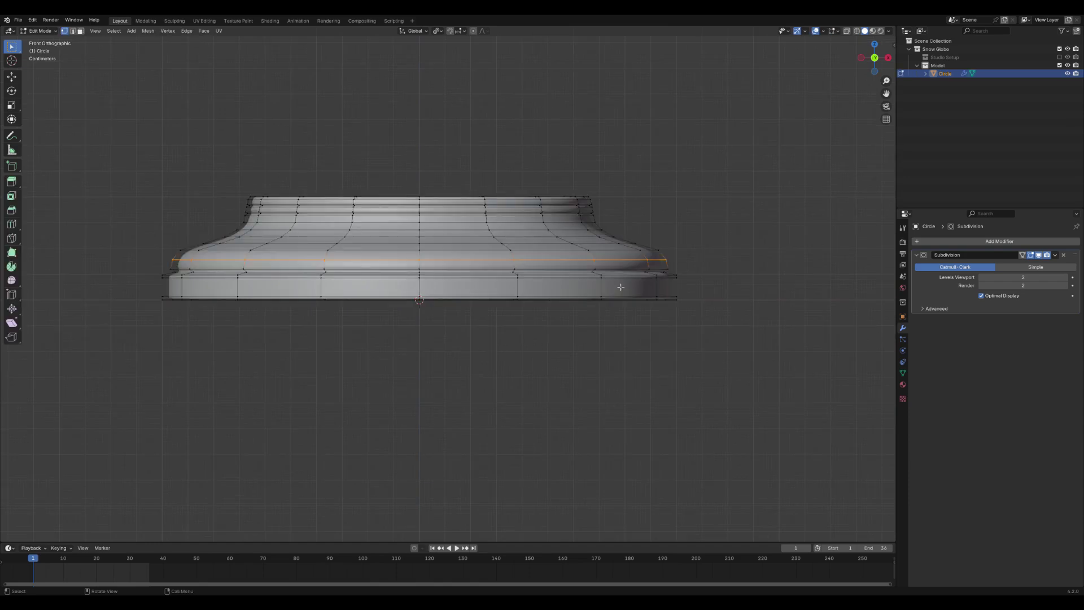
{"action": "left_click", "coordinate": [514, 207], "text": "alt"}
{"action": "key", "text": "ctrl+KP_Add"}
{"action": "key", "text": "ctrl+KP_Add"}
{"action": "key", "text": "ctrl+KP_Add"}
{"action": "key", "text": "ctrl+KP_Add"}
{"action": "key", "text": "ctrl+KP_Add"}
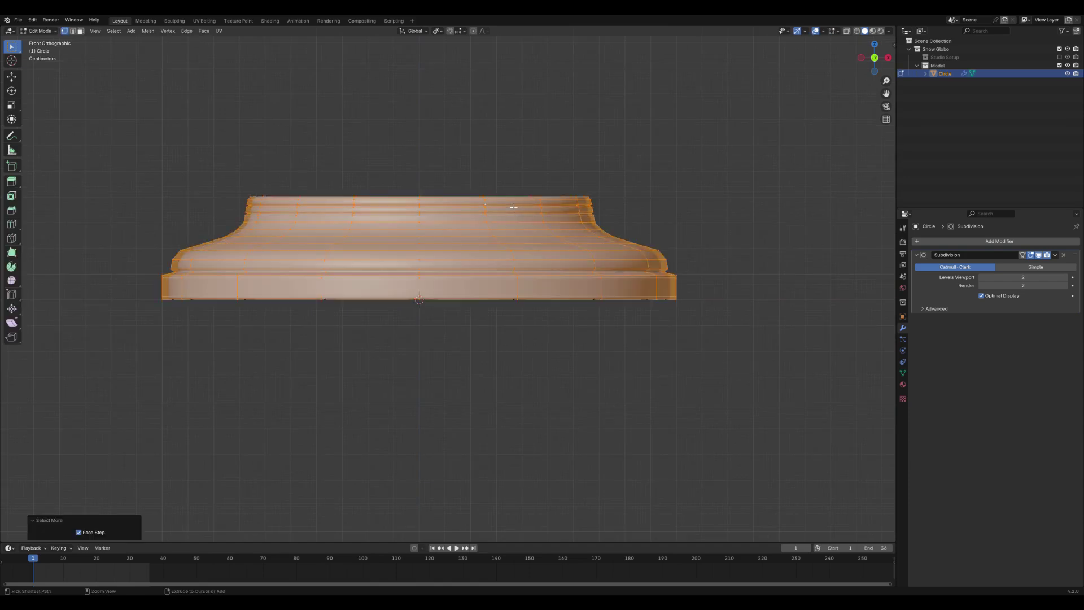
{"action": "key", "text": "ctrl+z"}
{"action": "key", "text": "ctrl+z"}
{"action": "key", "text": "ctrl+z"}
{"action": "key", "text": "ctrl+z"}
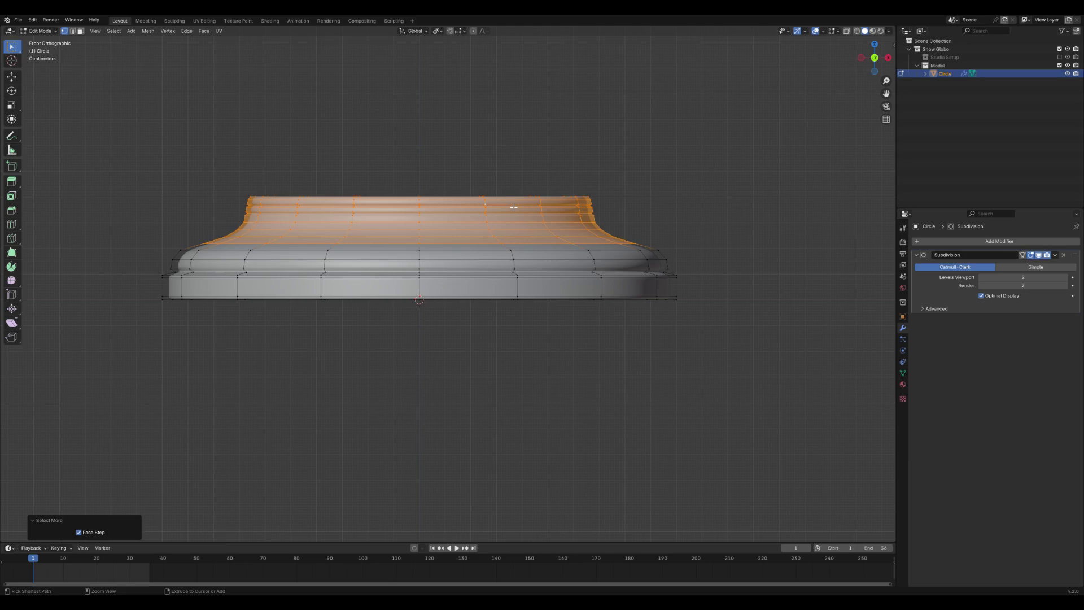
{"action": "key", "text": "g"}
{"action": "key", "text": "z"}
{"action": "left_click", "coordinate": [545, 210]}
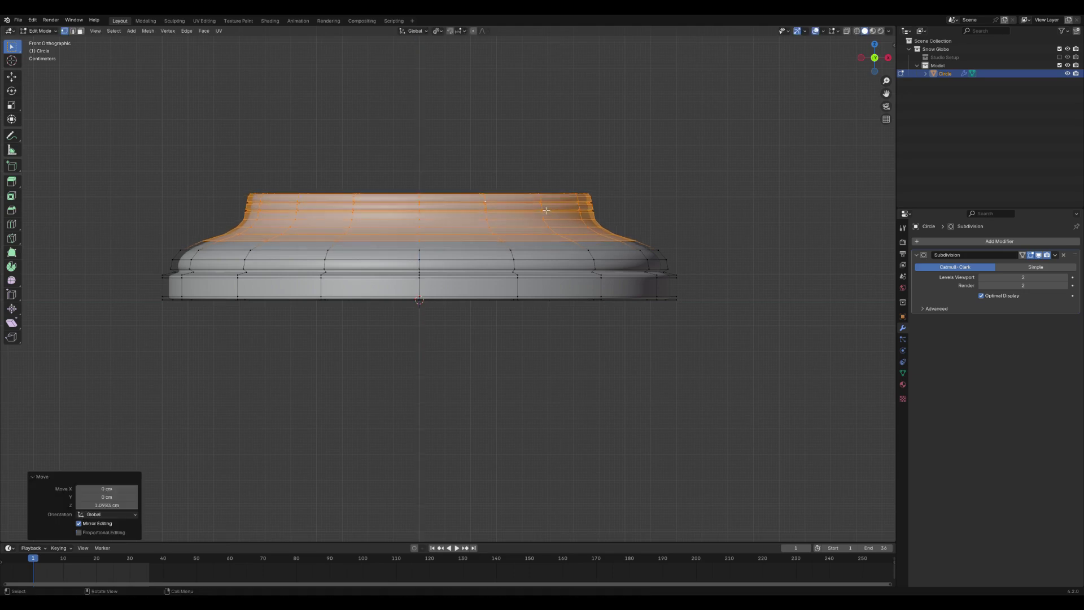
Contract the selection upward loop by loop, raising the remaining upper section slightly along Z, and return to Object Mode
{"action": "key", "text": "ctrl+KP_Subtract"}
{"action": "key", "text": "g"}
{"action": "key", "text": "z"}
{"action": "left_click", "coordinate": [546, 208]}
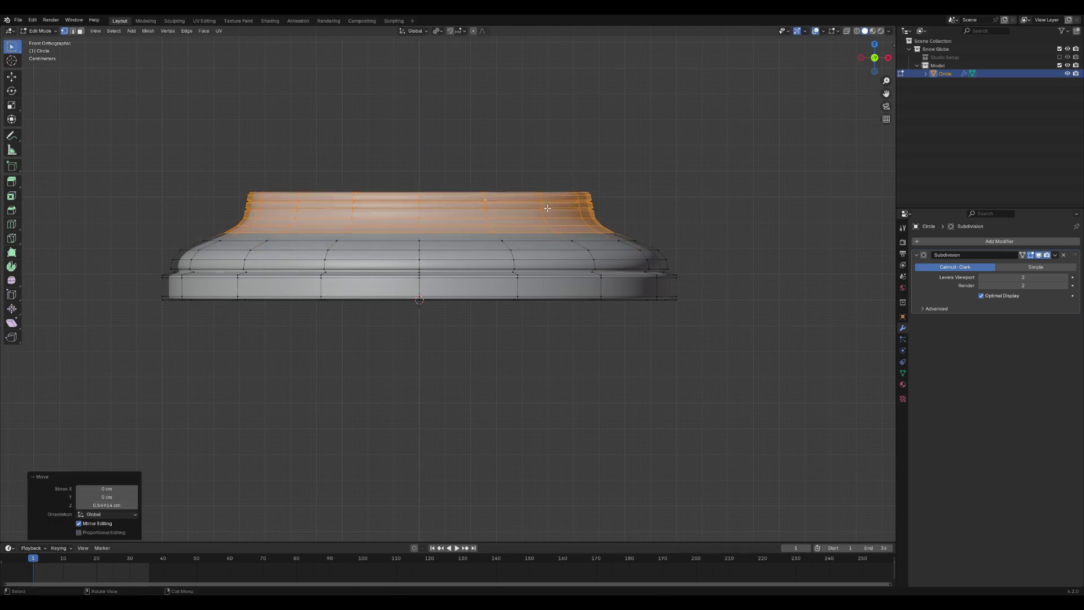
{"action": "key", "text": "Tab"}
{"action": "key", "text": "Tab"}
{"action": "key", "text": "ctrl+KP_Subtract"}
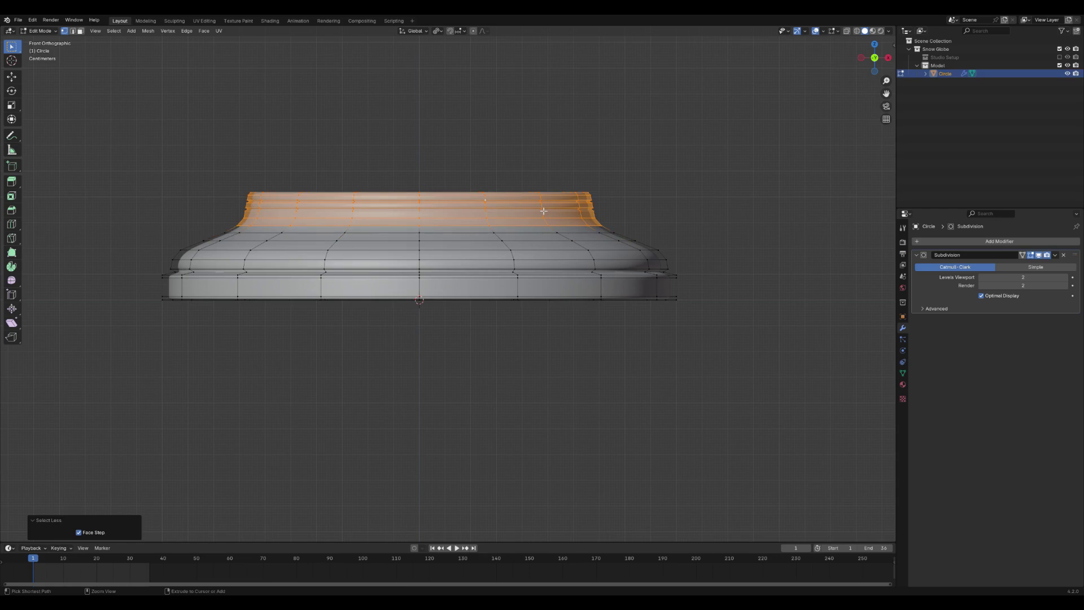
{"action": "key", "text": "Tab"}
{"action": "scroll", "coordinate": [567, 212], "scroll_direction": "down", "scroll_amount": 1}
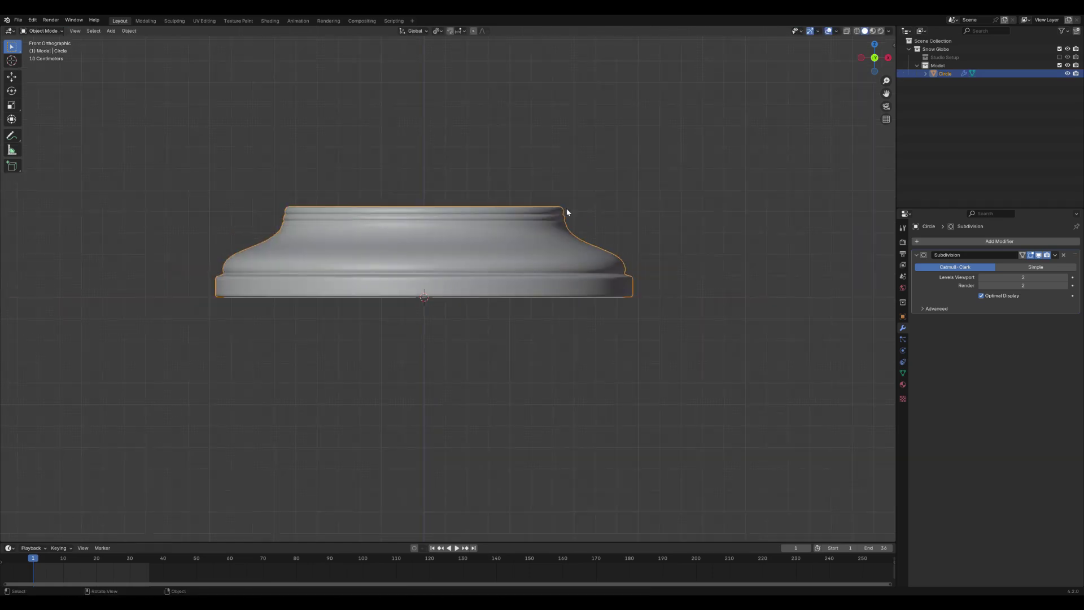
{"action": "scroll", "coordinate": [567, 212], "scroll_direction": "up", "scroll_amount": 1}
Grow the selection down to the upper rim of the bottom band and raise everything selected along Z to thicken the band
{"action": "key", "text": "Tab"}
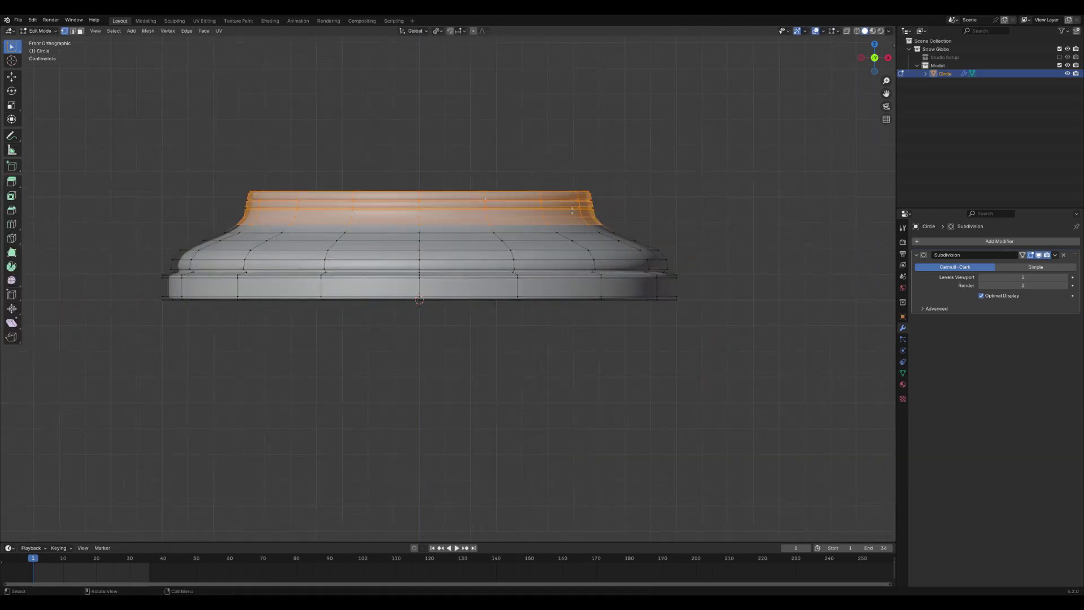
{"action": "key", "text": "ctrl+KP_Add"}
{"action": "key", "text": "ctrl+KP_Add"}
{"action": "key", "text": "ctrl+KP_Add"}
{"action": "key", "text": "ctrl+KP_Add"}
{"action": "key", "text": "ctrl+KP_Add"}
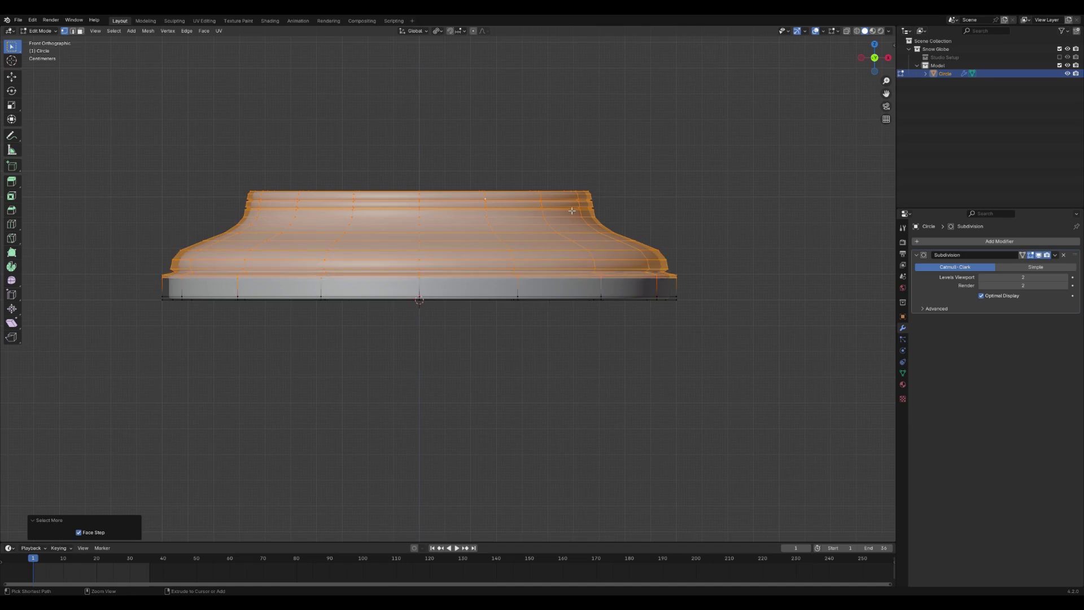
{"action": "key", "text": "g"}
{"action": "key", "text": "z"}
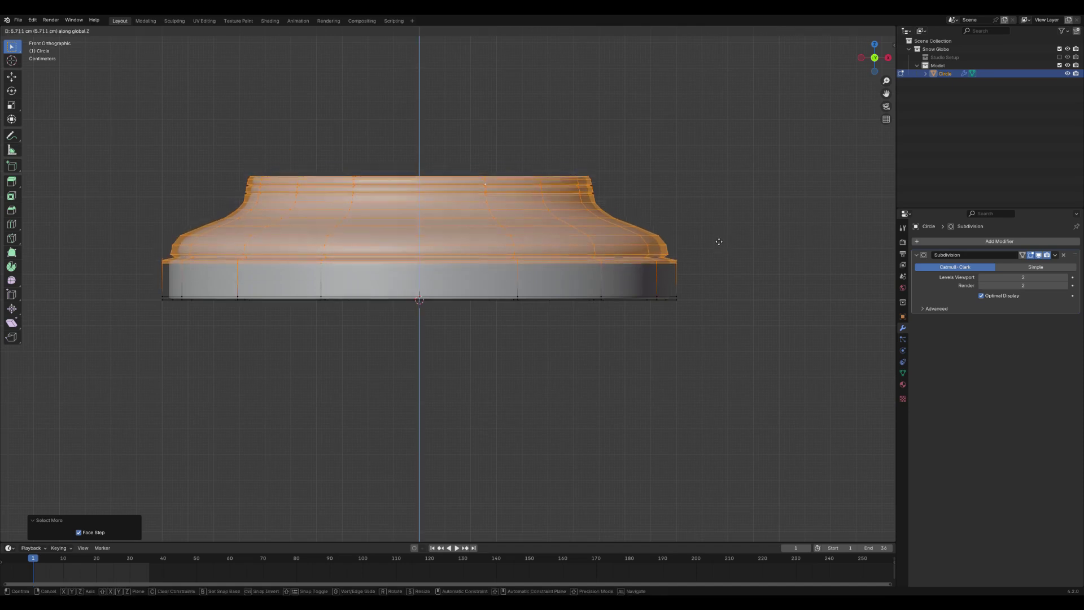
{"action": "left_click", "coordinate": [716, 242]}
{"action": "key", "text": "Tab"}
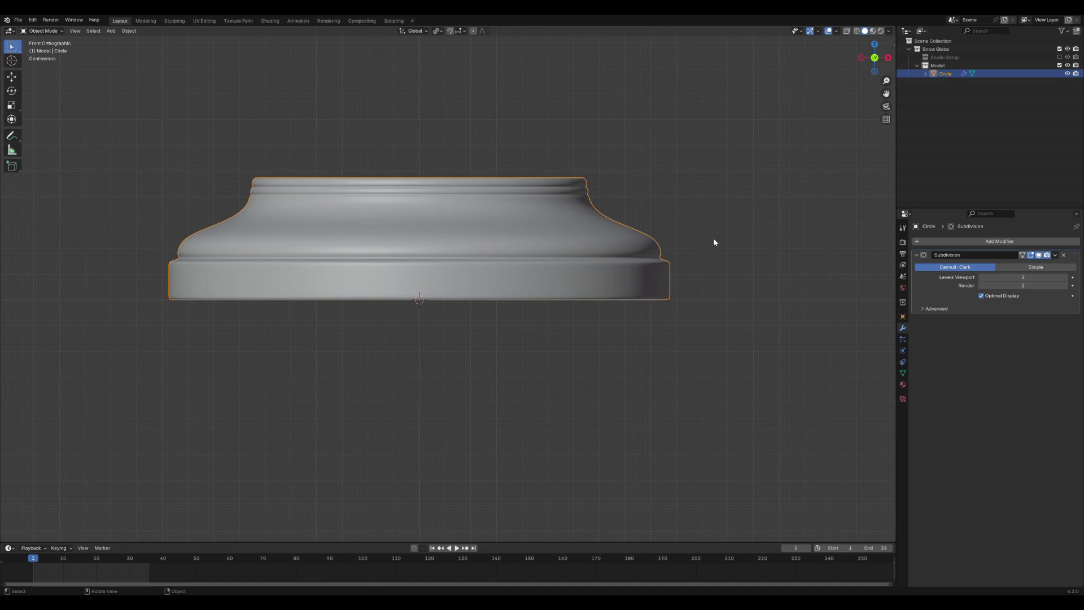
Lower the section above the bottom band about 2.4 cm along Z, and lower it further to thin the band
{"action": "key", "text": "Tab"}
{"action": "key", "text": "g"}
{"action": "key", "text": "z"}
{"action": "left_click", "coordinate": [715, 248]}
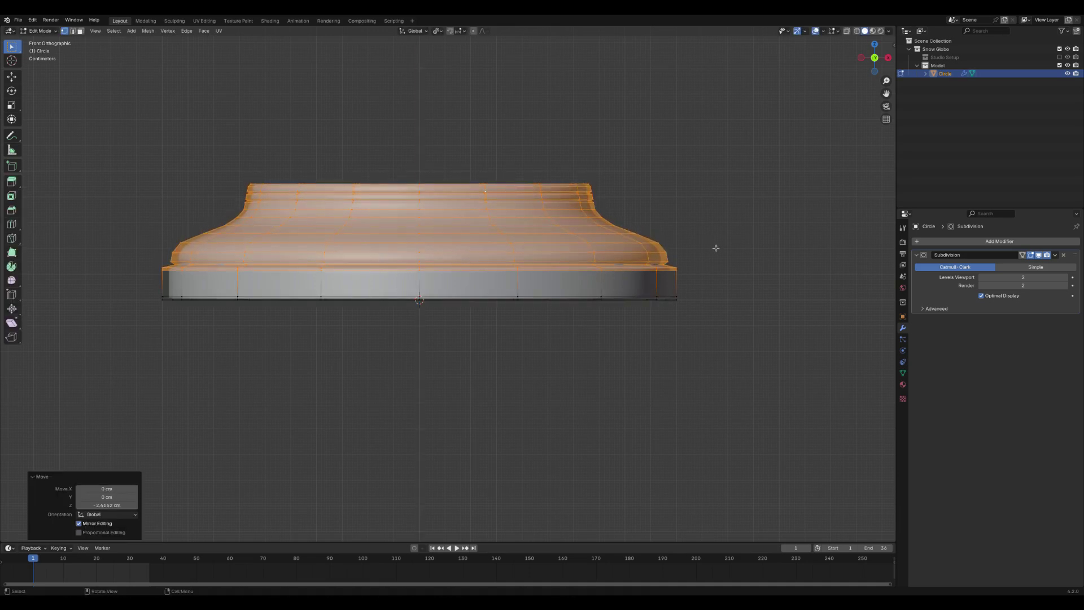
{"action": "scroll", "coordinate": [716, 247], "scroll_direction": "down", "scroll_amount": 4}
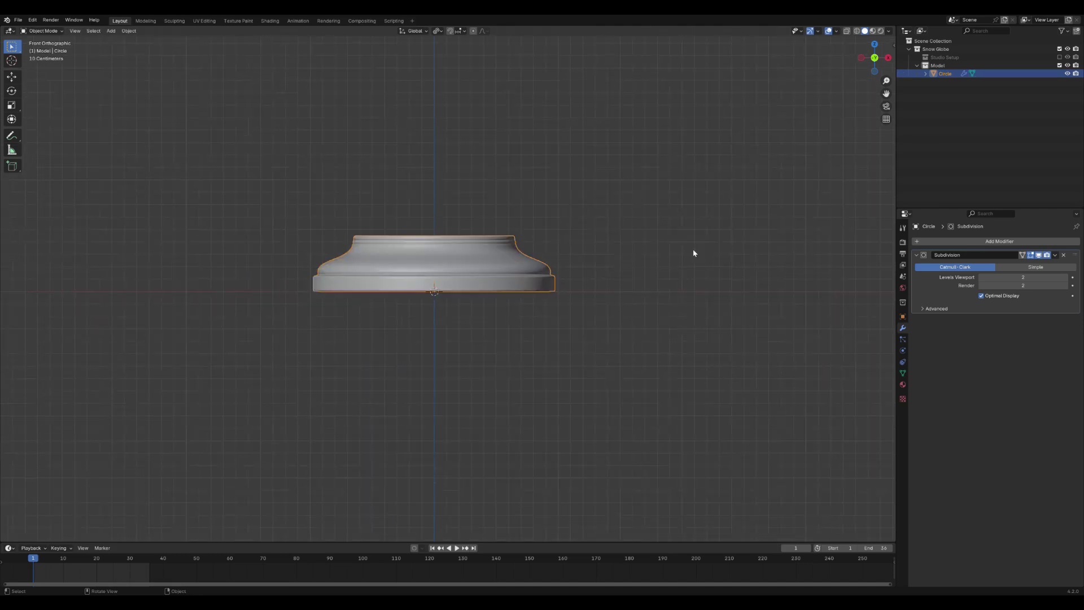
{"action": "middle_click_drag", "start_coordinate": [695, 252], "coordinate": [578, 273]}
{"action": "key", "text": "Tab"}
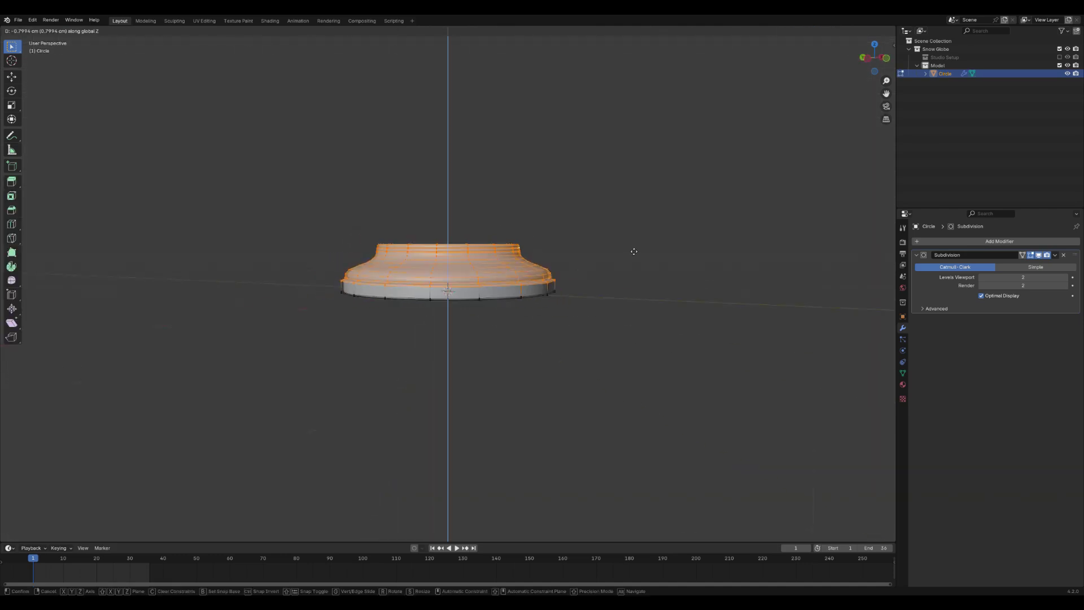
{"action": "middle_click_drag", "start_coordinate": [632, 250], "coordinate": [550, 241]}
{"action": "scroll", "coordinate": [549, 241], "scroll_direction": "up", "scroll_amount": 3}
Select the edge loop just above the rounded shoulder and scale it slightly outward
{"action": "key", "text": "Tab"}
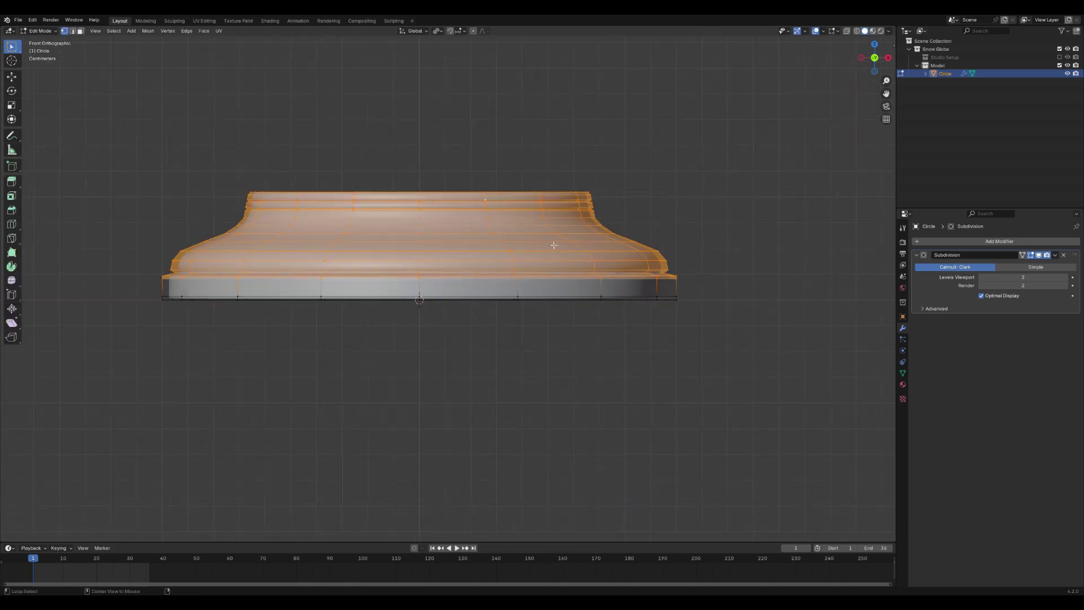
{"action": "left_click", "coordinate": [557, 242], "text": "alt"}
{"action": "scroll", "coordinate": [644, 255], "scroll_direction": "up", "scroll_amount": 1}
{"action": "key", "text": "s"}
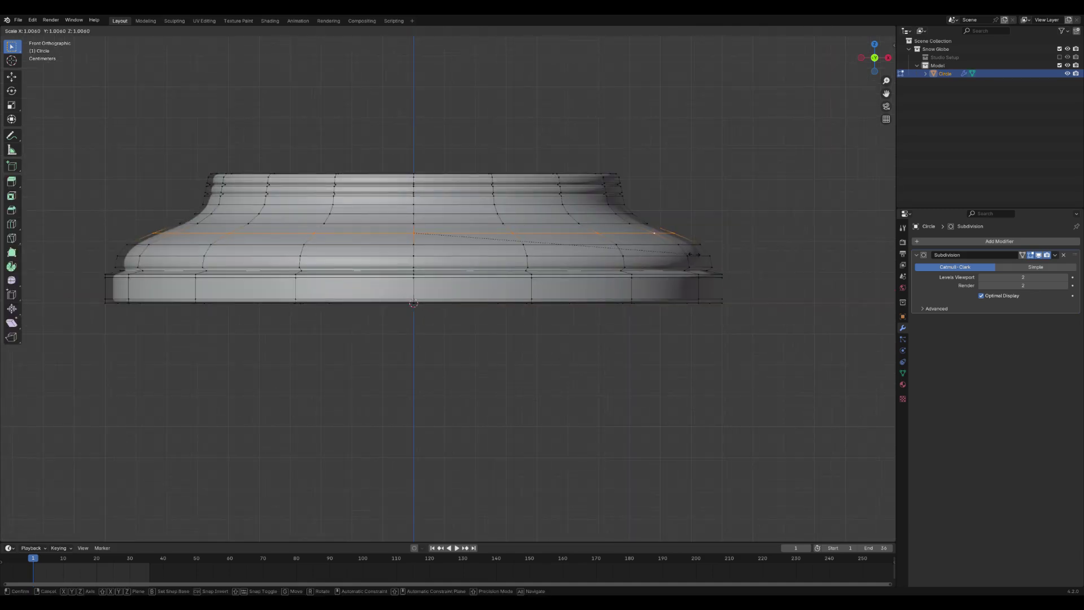
{"action": "left_click", "coordinate": [693, 254]}
{"action": "key", "text": "Tab"}
{"action": "middle_click_drag", "start_coordinate": [657, 262], "coordinate": [652, 295], "text": "shift"}
Scale the next edge loop up the flank slightly outward, leave Edit Mode and save the file
{"action": "key", "text": "Tab"}
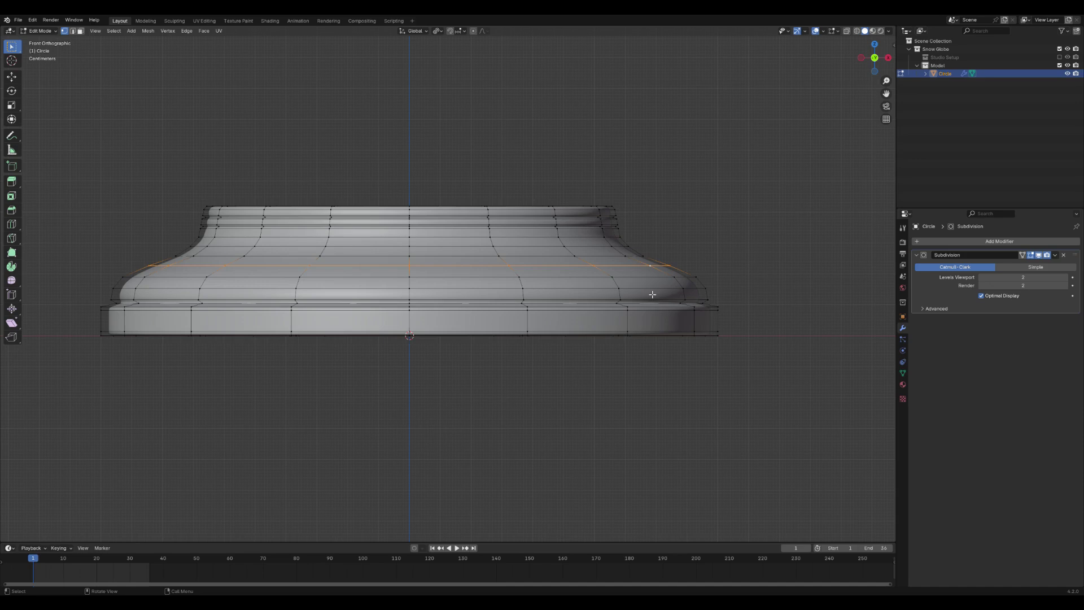
{"action": "left_click", "coordinate": [637, 257], "text": "alt"}
{"action": "key", "text": "s"}
{"action": "left_click", "coordinate": [673, 266]}
{"action": "key", "text": "Tab"}
{"action": "scroll", "coordinate": [692, 289], "scroll_direction": "down", "scroll_amount": 2}
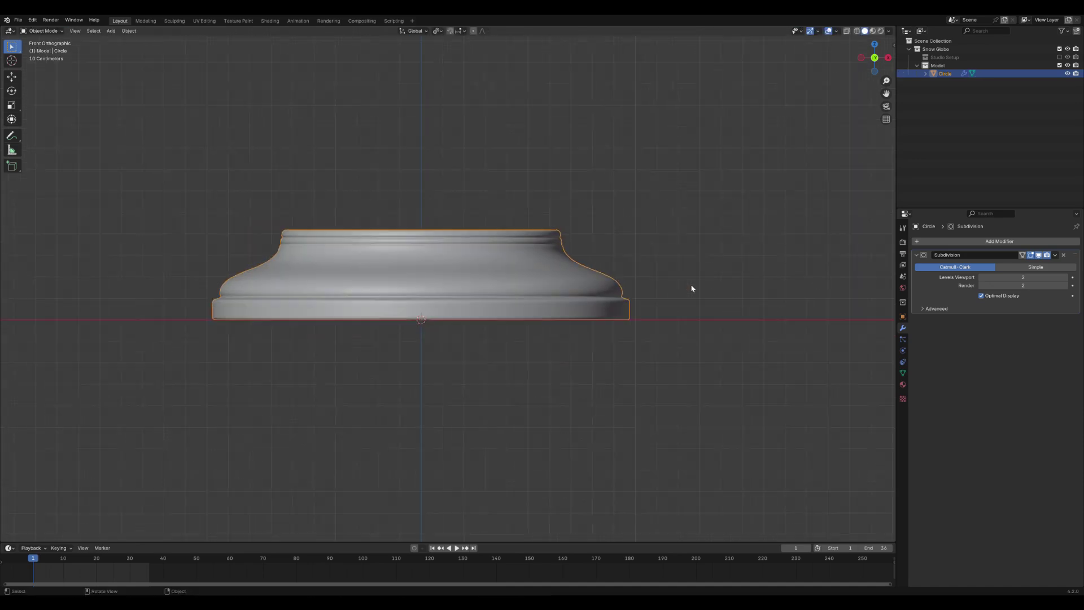
{"action": "scroll", "coordinate": [692, 289], "scroll_direction": "up", "scroll_amount": 3}
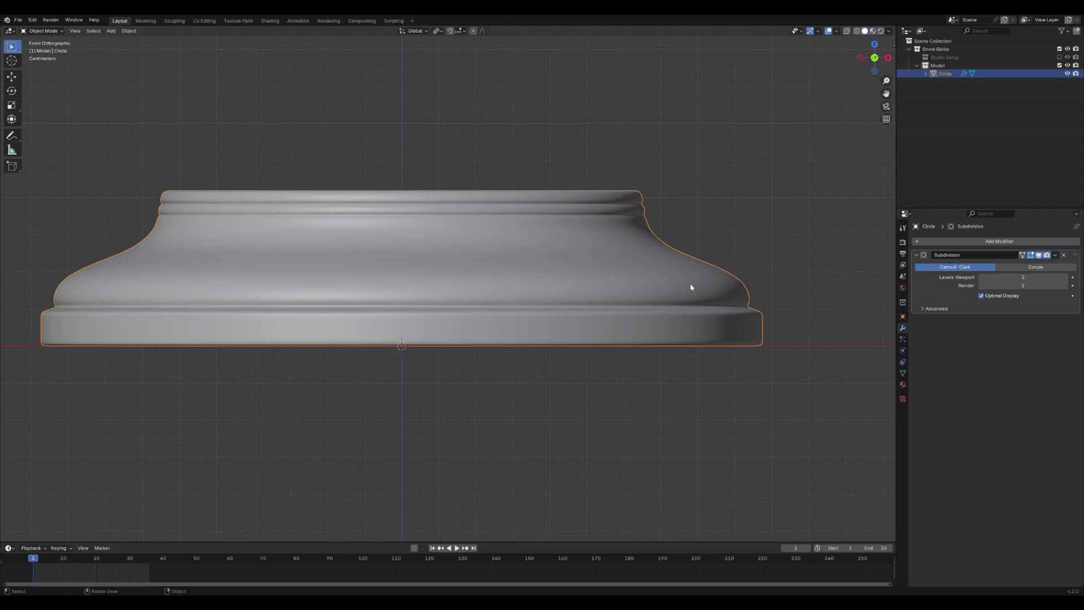
{"action": "key", "text": "ctrl+s"}
Add a UV sphere with 16 segments and 12 rings for the globe
{"action": "scroll", "coordinate": [673, 263], "scroll_direction": "down", "scroll_amount": 5}
{"action": "key", "text": "shift+a"}
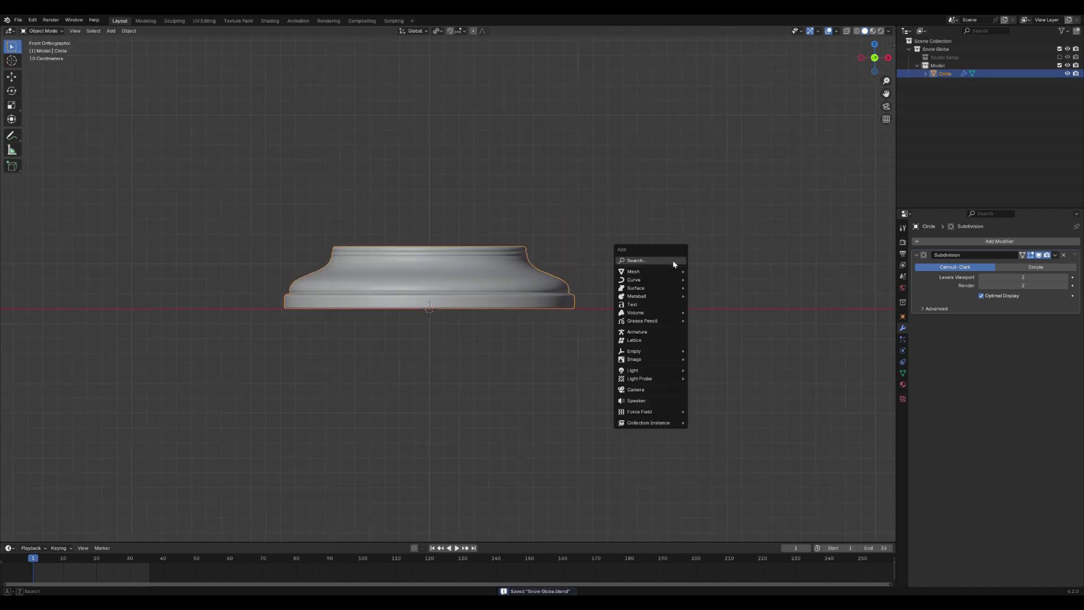
{"action": "mouse_move", "coordinate": [663, 271]}
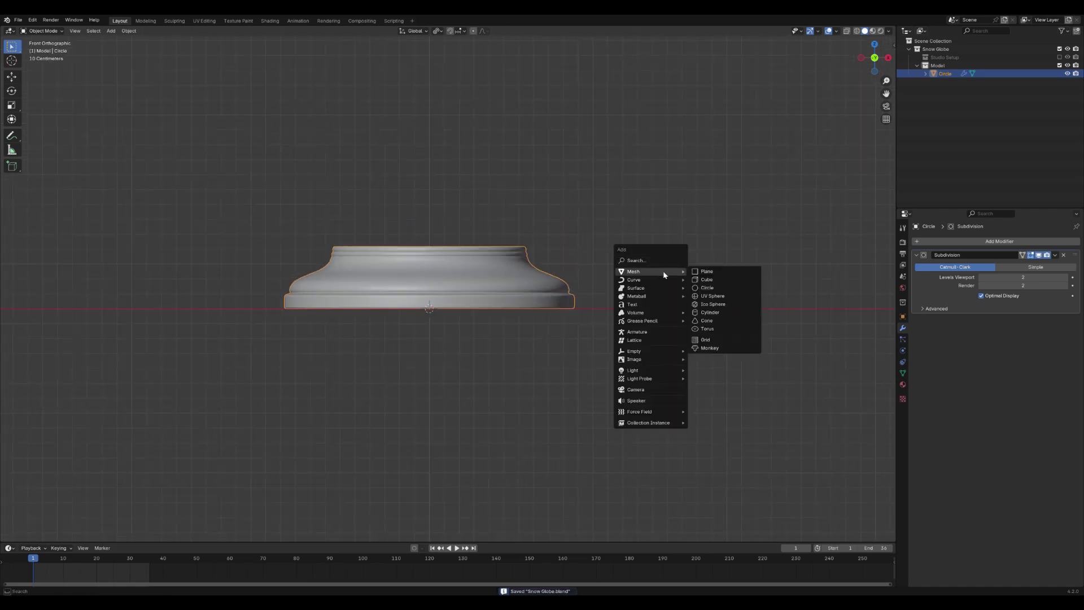
{"action": "left_click", "coordinate": [715, 297]}
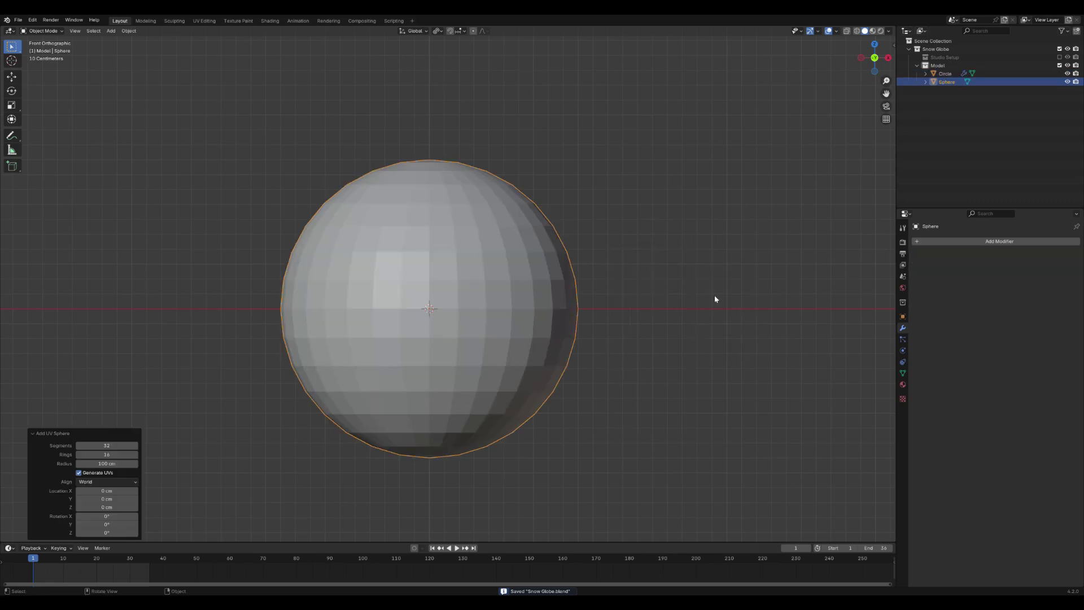
{"action": "left_click", "coordinate": [94, 451]}
{"action": "type", "text": "16"}
{"action": "key", "text": "Return"}
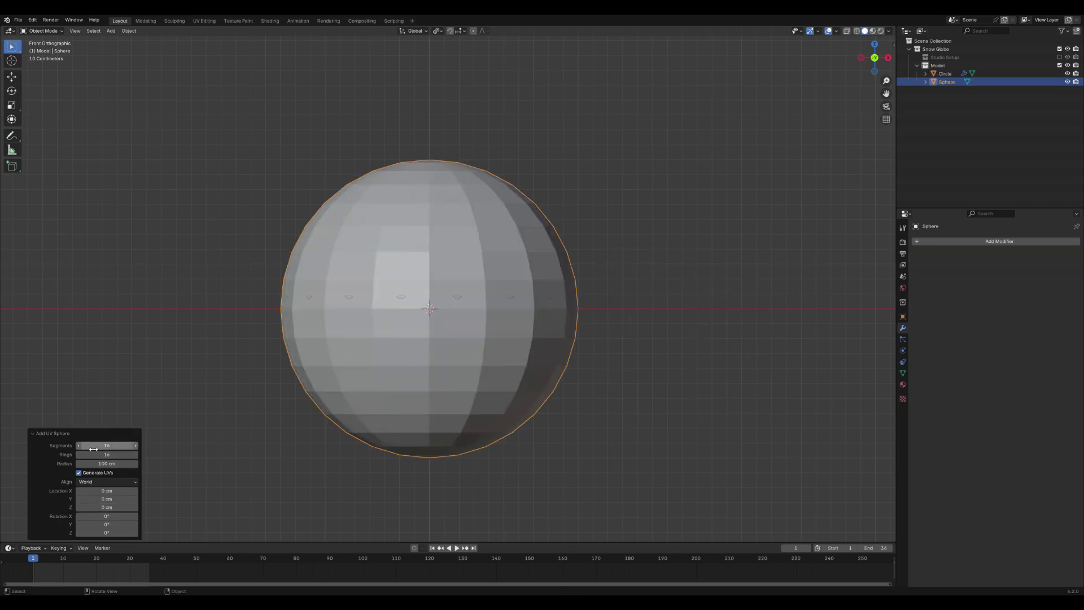
{"action": "left_click", "coordinate": [114, 455]}
{"action": "type", "text": "1"}
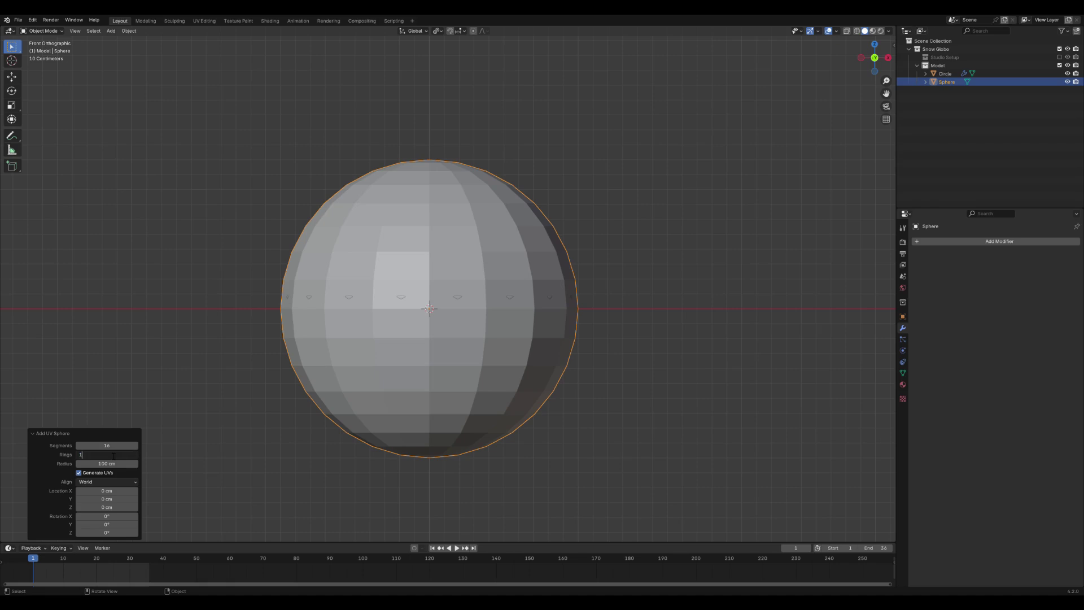
{"action": "type", "text": "2"}
{"action": "key", "text": "Return"}
Switch to wireframe shading and raise the sphere about 123 cm along Z so its underside sits inside the base's top
{"action": "left_click", "coordinate": [856, 31]}
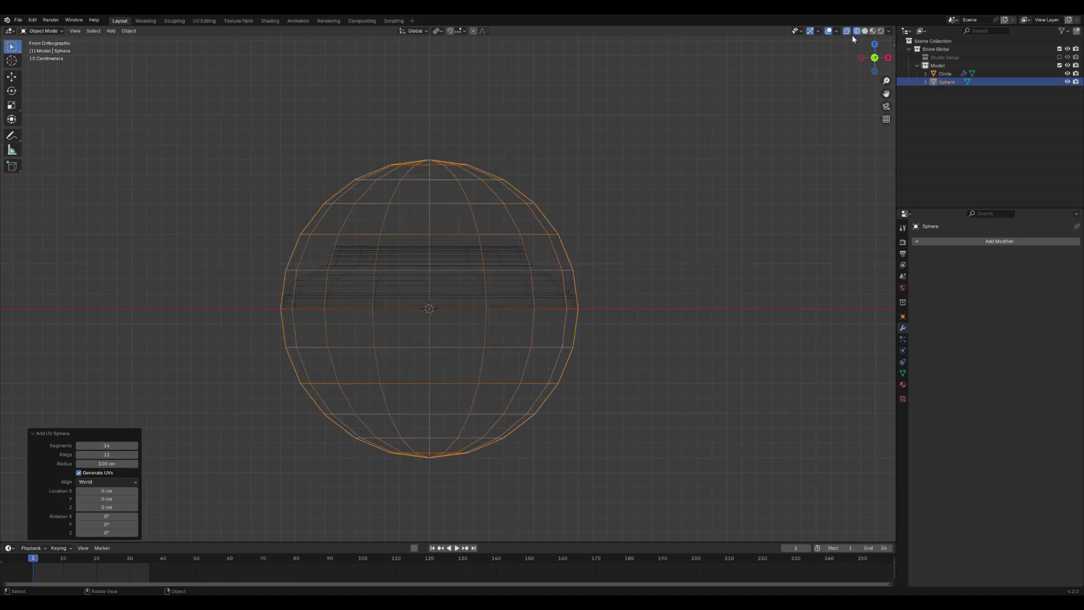
{"action": "key", "text": "Tab"}
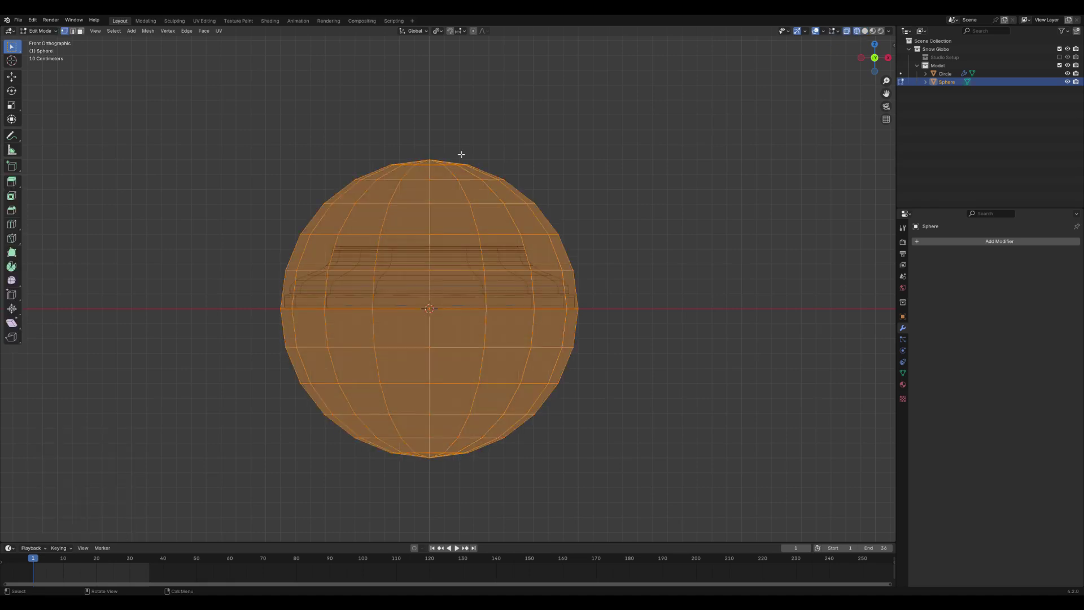
{"action": "key", "text": "Tab"}
{"action": "key", "text": "g"}
{"action": "key", "text": "z"}
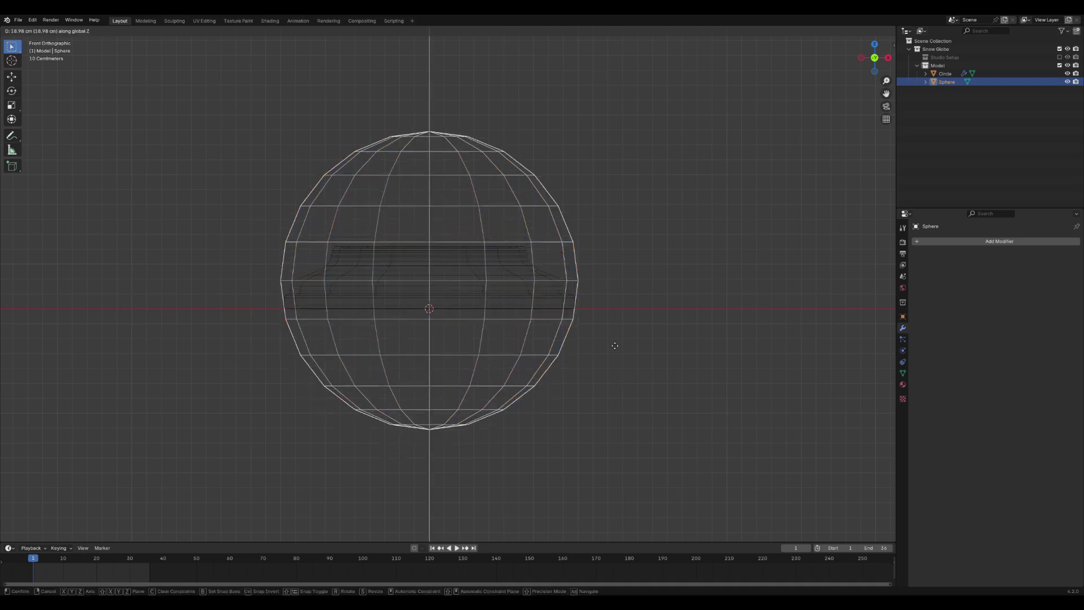
{"action": "left_click", "coordinate": [593, 199]}
{"action": "middle_click_drag", "start_coordinate": [593, 198], "coordinate": [525, 341], "text": "shift"}
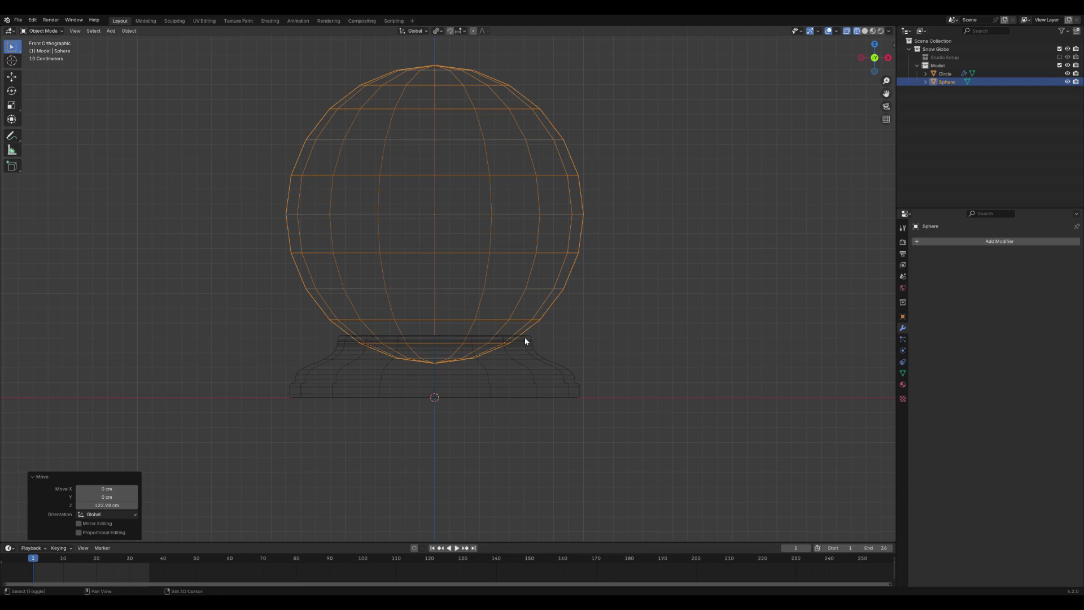
{"action": "key", "text": "g"}
{"action": "key", "text": "z"}
{"action": "left_click", "coordinate": [553, 331]}
Delete the sphere's bottom pole vertex together with the lowest ring of vertices around it
{"action": "key", "text": "Tab"}
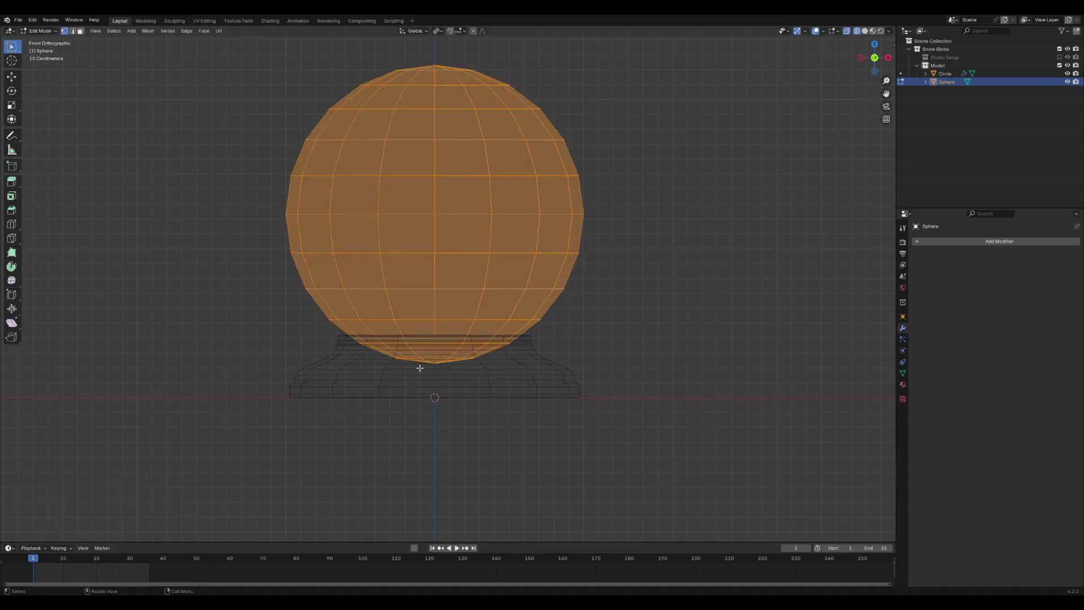
{"action": "key", "text": "alt+a"}
{"action": "key", "text": "b"}
{"action": "left_click_drag", "start_coordinate": [379, 356], "coordinate": [553, 412]}
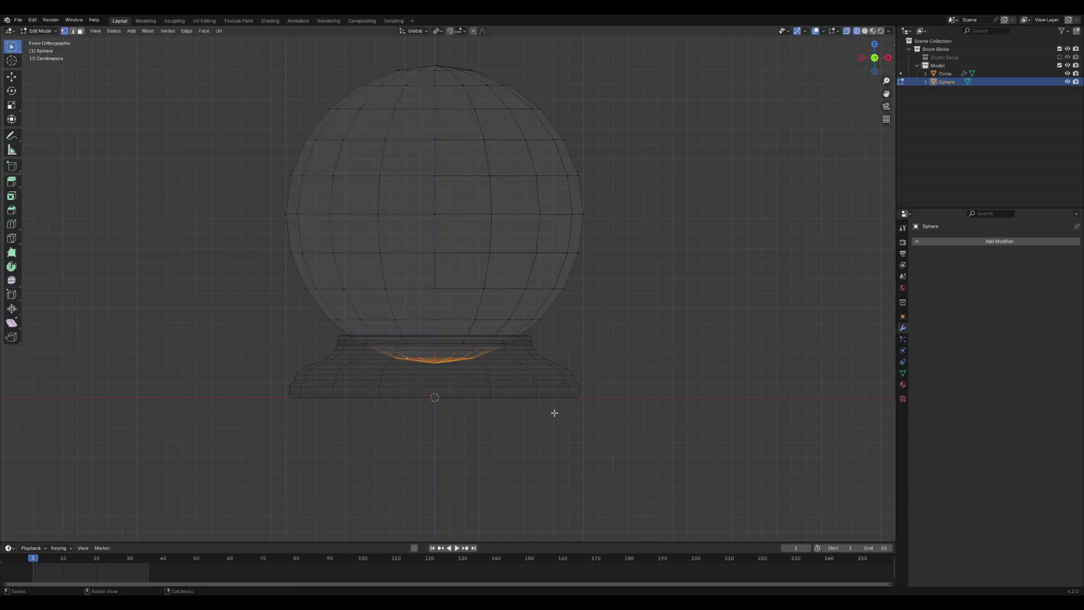
{"action": "key", "text": "x"}
{"action": "left_click", "coordinate": [559, 386]}
Delete the pole vertex at the top of the sphere
{"action": "scroll", "coordinate": [509, 369], "scroll_direction": "up", "scroll_amount": 1}
{"action": "middle_click_drag", "start_coordinate": [460, 176], "coordinate": [438, 357], "text": "shift"}
{"action": "left_click", "coordinate": [423, 196]}
{"action": "key", "text": "x"}
{"action": "left_click", "coordinate": [423, 196]}
Select the open edge loop at the top of the sphere and close it with Grid Fill
{"action": "left_click", "coordinate": [423, 208], "text": "alt"}
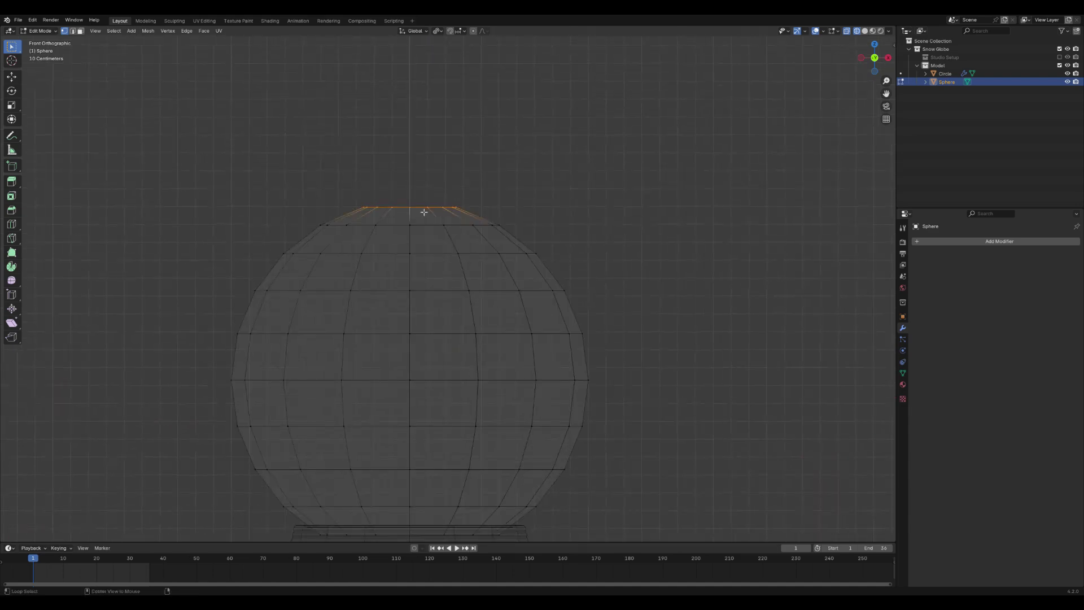
{"action": "middle_click_drag", "start_coordinate": [424, 213], "coordinate": [435, 235]}
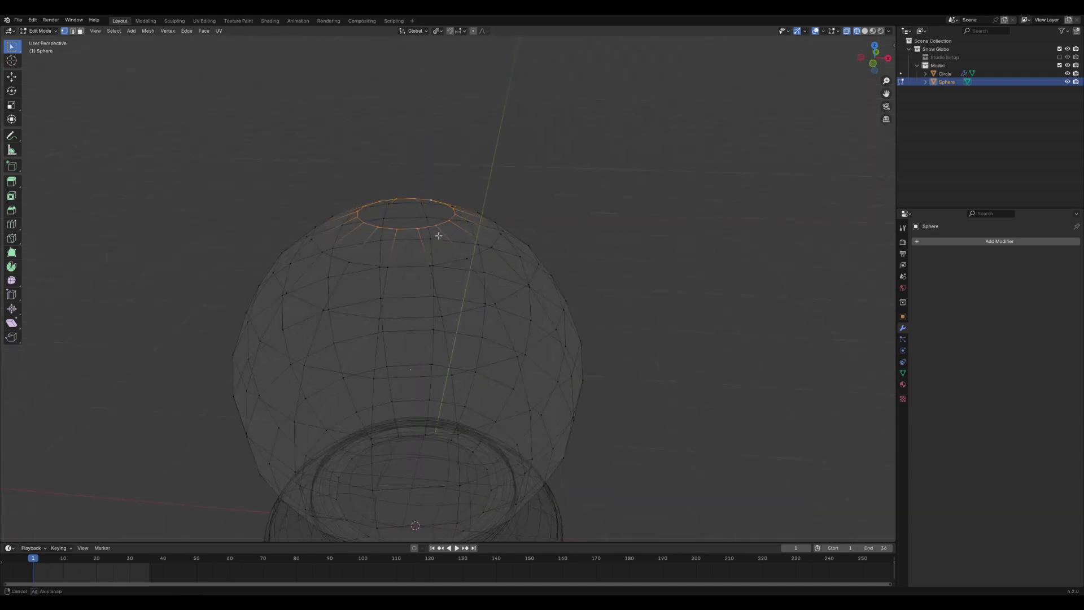
{"action": "left_click", "coordinate": [204, 31]}
{"action": "left_click", "coordinate": [231, 128]}
Reduce the selection to the inner vertices of the sphere's top cap and raise them about 1.3 cm along Z
{"action": "middle_click_drag", "start_coordinate": [418, 206], "coordinate": [428, 197]}
{"action": "key", "text": "ctrl+KP_Subtract"}
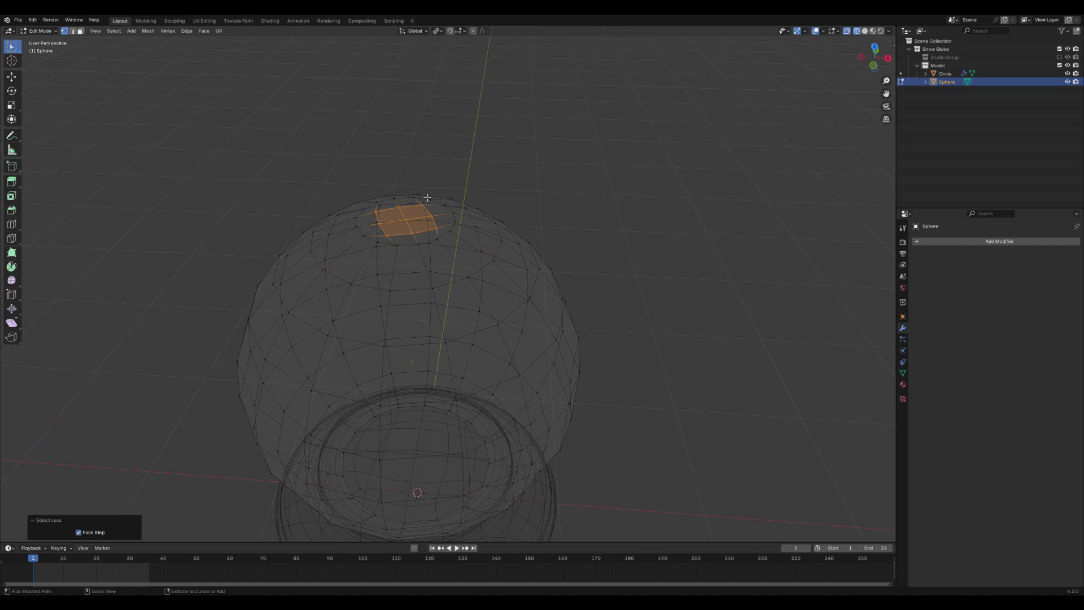
{"action": "key", "text": "KP_1"}
{"action": "scroll", "coordinate": [428, 198], "scroll_direction": "up", "scroll_amount": 3}
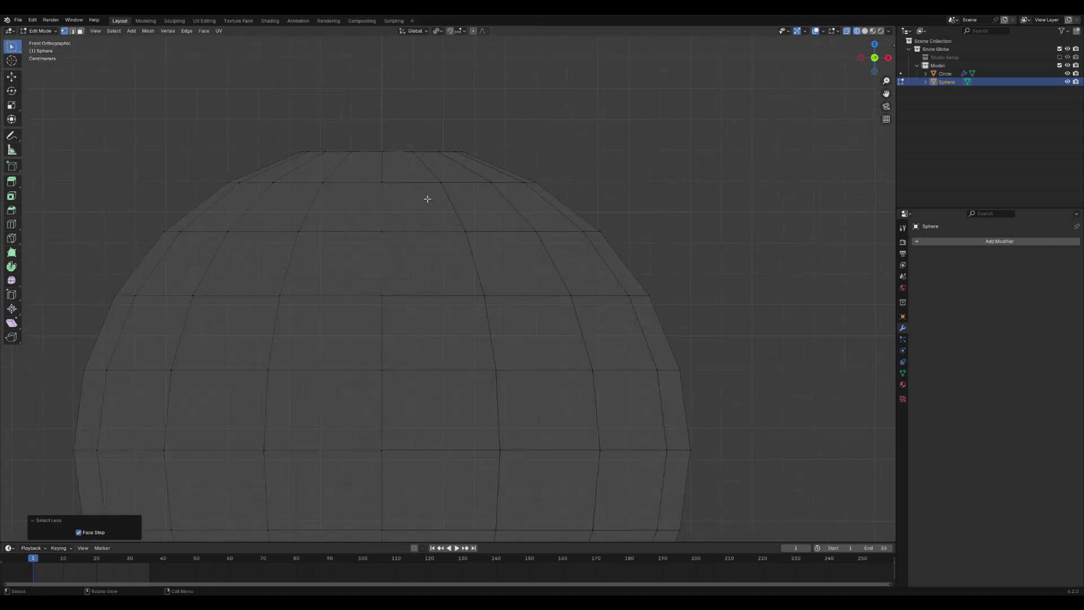
{"action": "key", "text": "g"}
{"action": "key", "text": "z"}
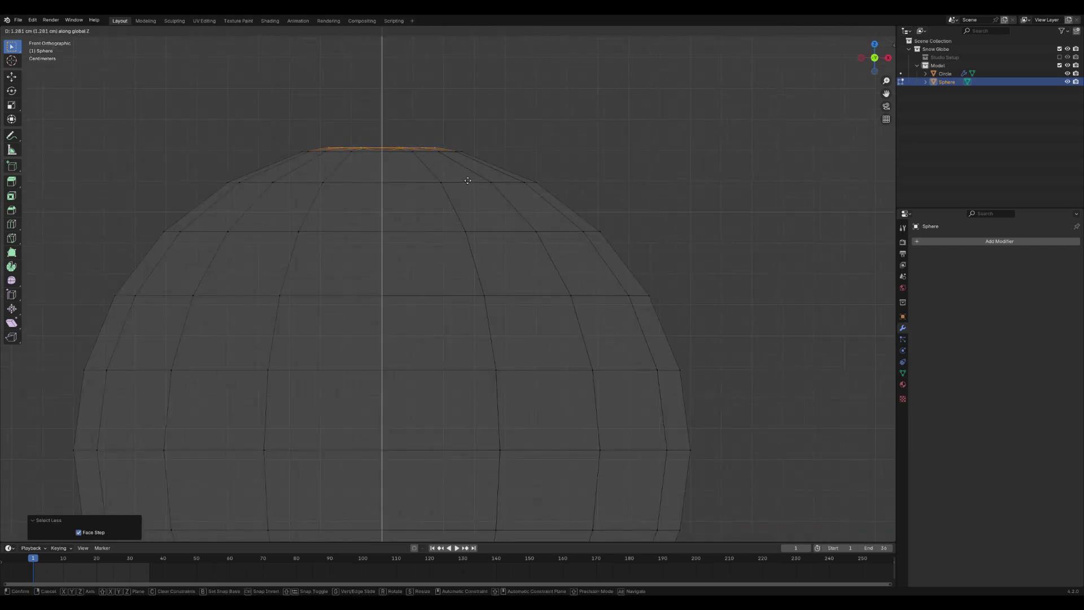
{"action": "left_click", "coordinate": [467, 180]}
Raise only the centre vertex of the sphere's top cap about 0.55 cm along Z
{"action": "middle_click_drag", "start_coordinate": [467, 180], "coordinate": [390, 154]}
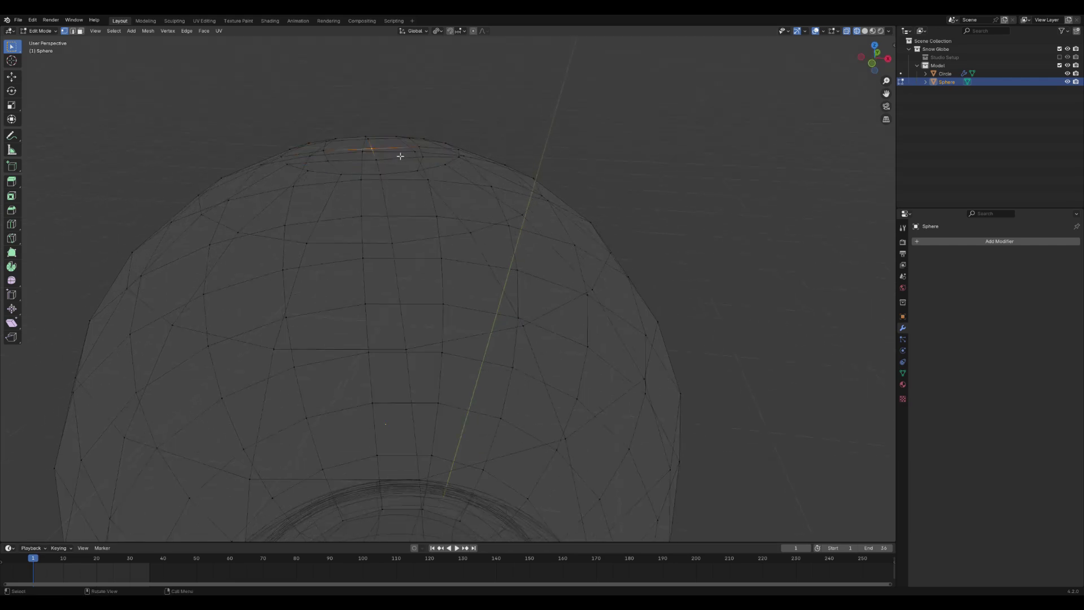
{"action": "key", "text": "KP_1"}
{"action": "key", "text": "g"}
{"action": "key", "text": "z"}
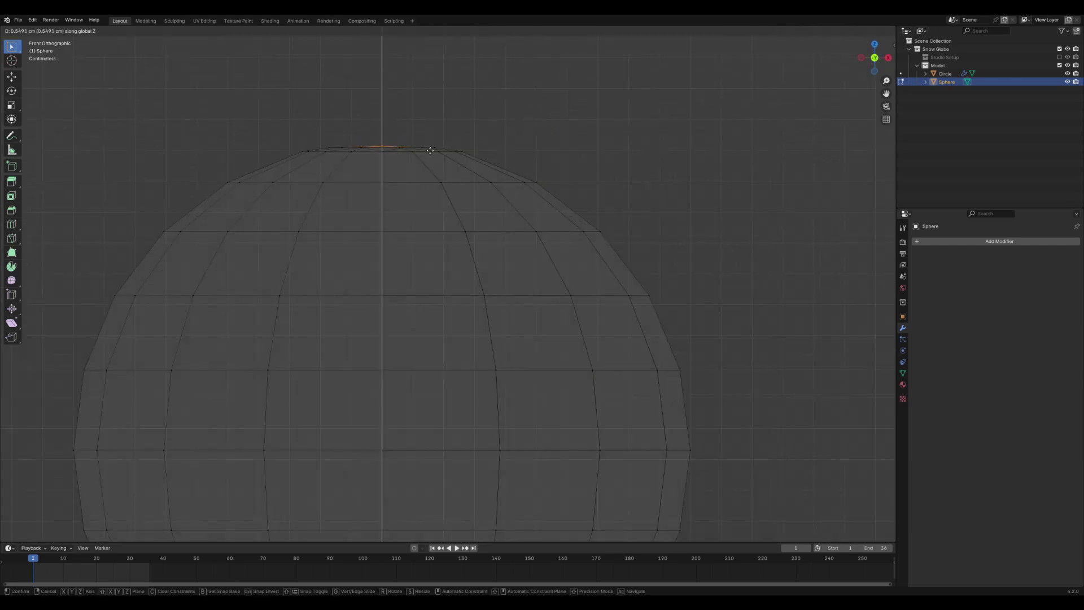
{"action": "left_click", "coordinate": [430, 150]}
{"action": "scroll", "coordinate": [509, 254], "scroll_direction": "down", "scroll_amount": 3}
{"action": "scroll", "coordinate": [508, 254], "scroll_direction": "down", "scroll_amount": 5}
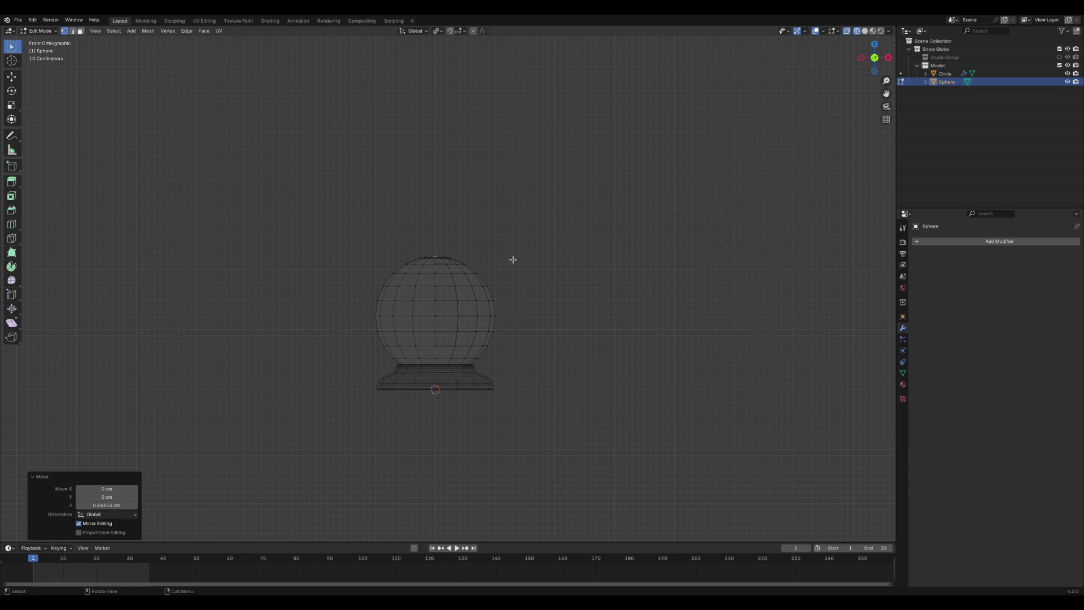
Add a level 2 Subdivision Surface modifier to the sphere and switch the viewport to solid shading
{"action": "key", "text": "Tab"}
{"action": "key", "text": "ctrl+2"}
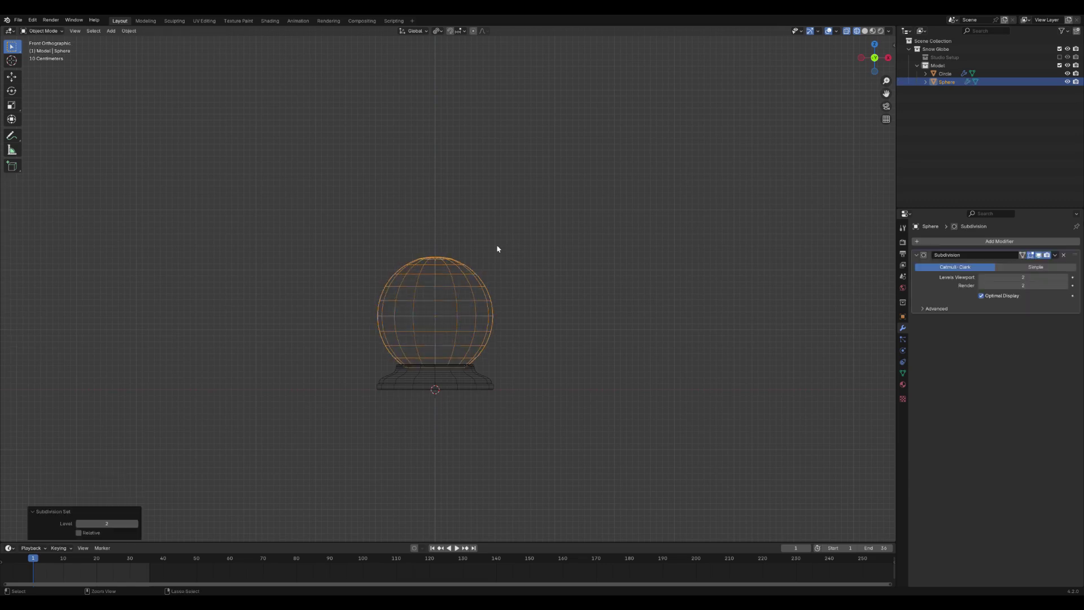
{"action": "scroll", "coordinate": [497, 248], "scroll_direction": "up", "scroll_amount": 6}
{"action": "middle_click_drag", "start_coordinate": [503, 319], "coordinate": [516, 246]}
{"action": "left_click", "coordinate": [865, 32]}
{"action": "mouse_move", "coordinate": [468, 204]}
{"action": "middle_mouse_down"}
{"action": "mouse_move", "coordinate": [463, 186]}
{"action": "mouse_move", "coordinate": [469, 211]}
{"action": "middle_mouse_up"}
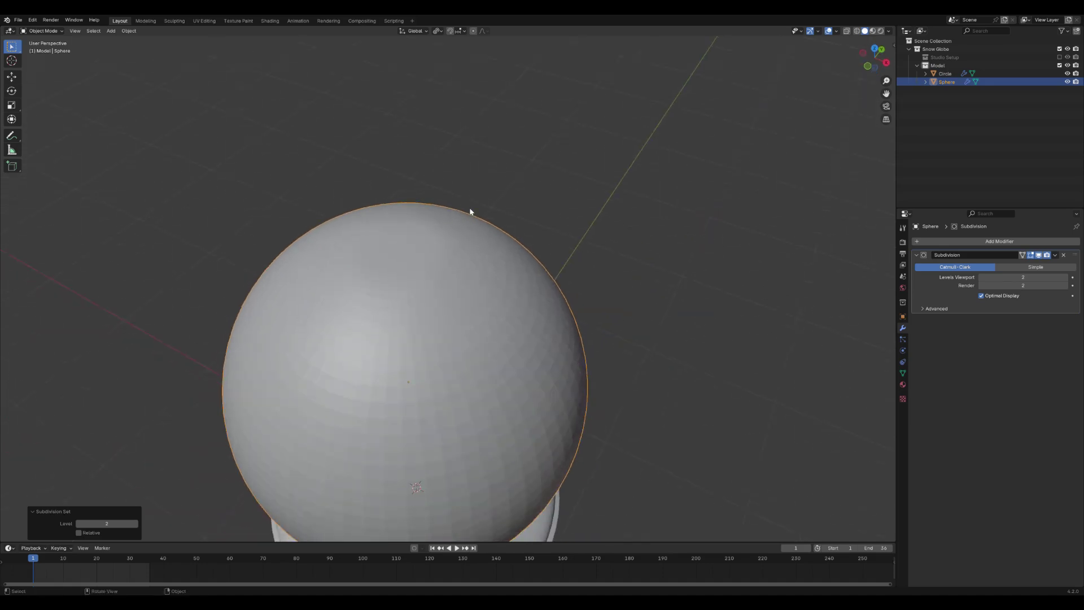
Apply smooth shading to the sphere
{"action": "right_click", "coordinate": [478, 268]}
{"action": "left_click", "coordinate": [479, 272]}
{"action": "scroll", "coordinate": [479, 271], "scroll_direction": "down", "scroll_amount": 1}
{"action": "middle_click_drag", "start_coordinate": [502, 254], "coordinate": [486, 263]}
{"action": "scroll", "coordinate": [486, 264], "scroll_direction": "up", "scroll_amount": 3}
Select the sphere's top centre vertex with its surrounding faces and move the patch slightly along Z to round the cap
{"action": "key", "text": "Tab"}
{"action": "middle_click_drag", "start_coordinate": [408, 240], "coordinate": [439, 211]}
{"action": "scroll", "coordinate": [411, 207], "scroll_direction": "up", "scroll_amount": 2}
{"action": "left_click", "coordinate": [368, 200]}
{"action": "key", "text": "ctrl+KP_Add"}
{"action": "key", "text": "g"}
{"action": "key", "text": "z"}
{"action": "left_click", "coordinate": [434, 217]}
{"action": "key", "text": "Tab"}
{"action": "key", "text": "Tab"}
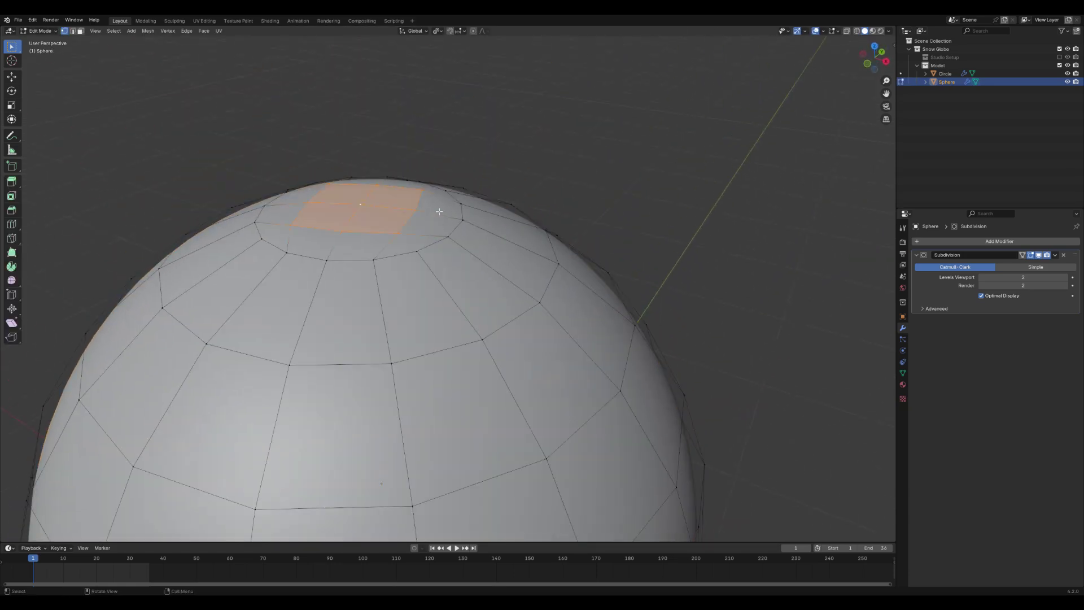
Shrink the selection to the top centre vertex and raise it slightly along Z
{"action": "key", "text": "ctrl+KP_Subtract"}
{"action": "key", "text": "g"}
{"action": "key", "text": "z"}
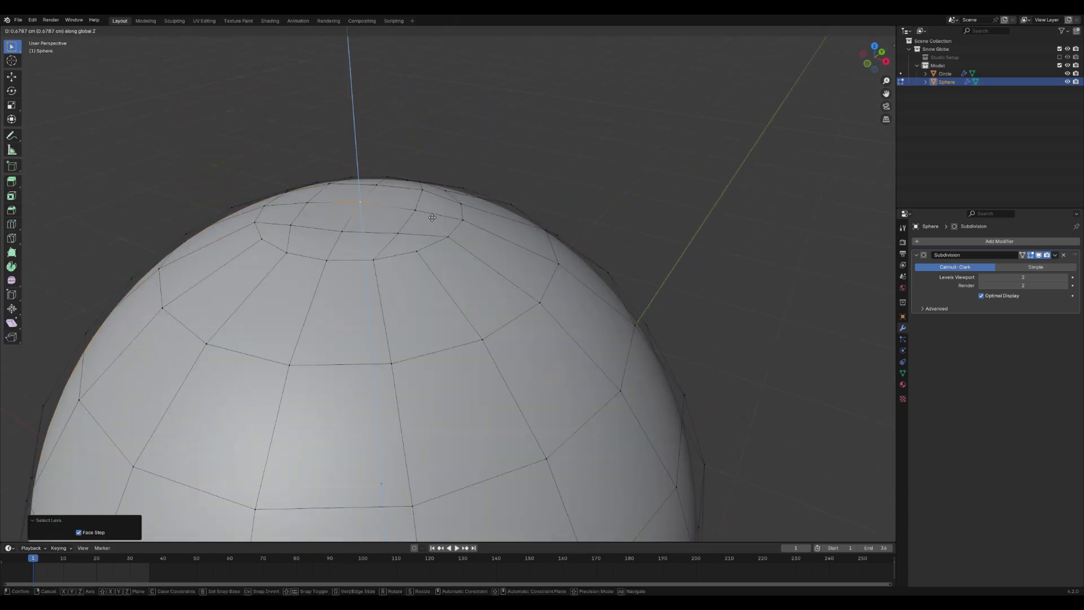
{"action": "left_click", "coordinate": [433, 207]}
{"action": "key", "text": "Tab"}
{"action": "middle_click_drag", "start_coordinate": [432, 202], "coordinate": [435, 183]}
{"action": "key", "text": "KP_1"}
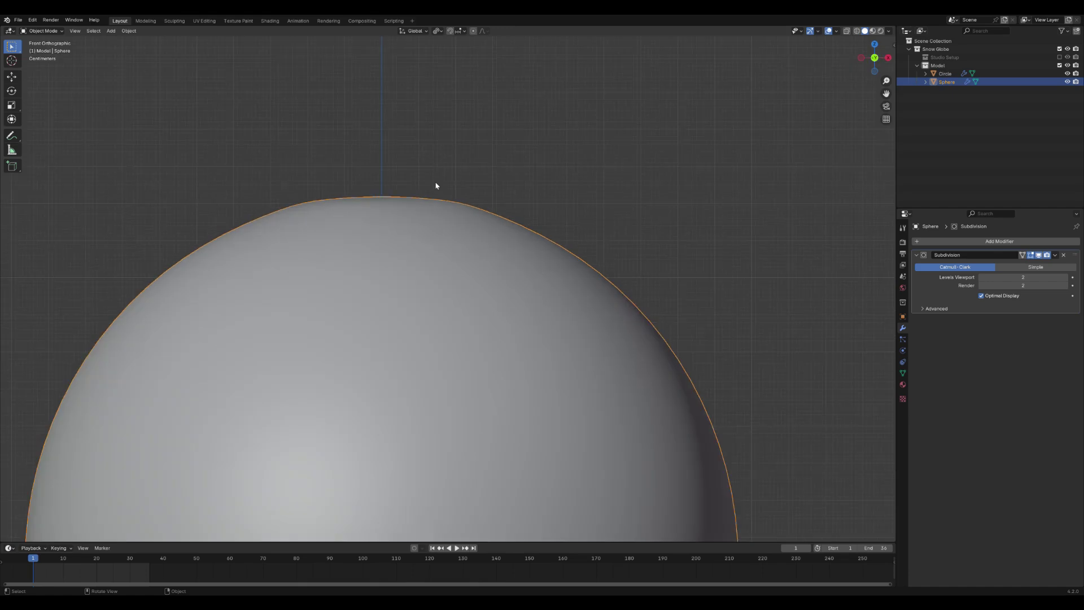
Expand the selection around the top vertex and scale this small patch inward
{"action": "key", "text": "Tab"}
{"action": "key", "text": "ctrl+KP_Add"}
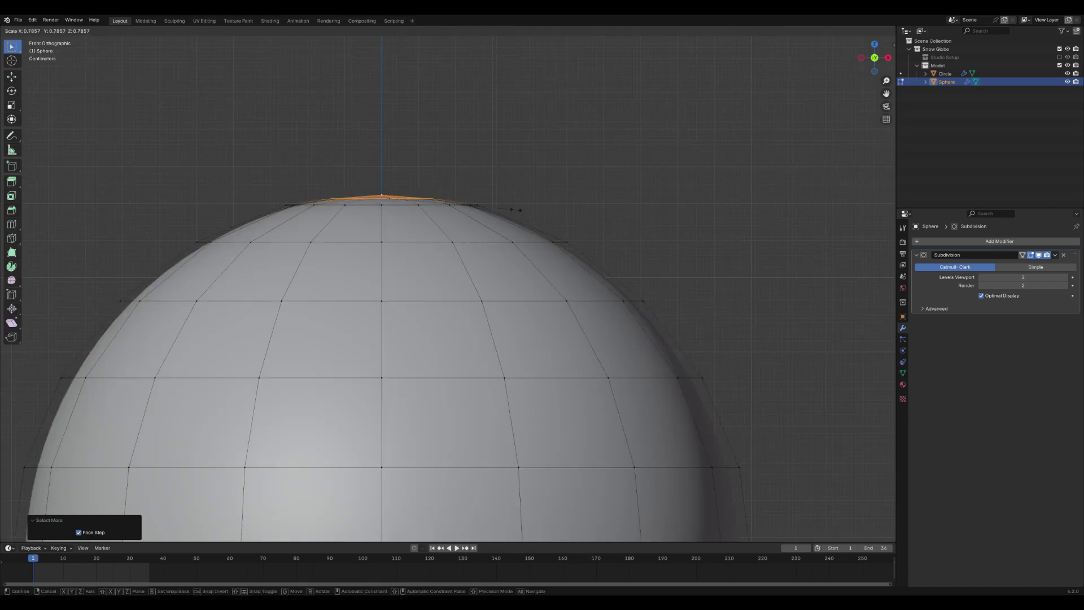
{"action": "key", "text": "Tab"}
{"action": "middle_click_drag", "start_coordinate": [508, 218], "coordinate": [458, 271]}
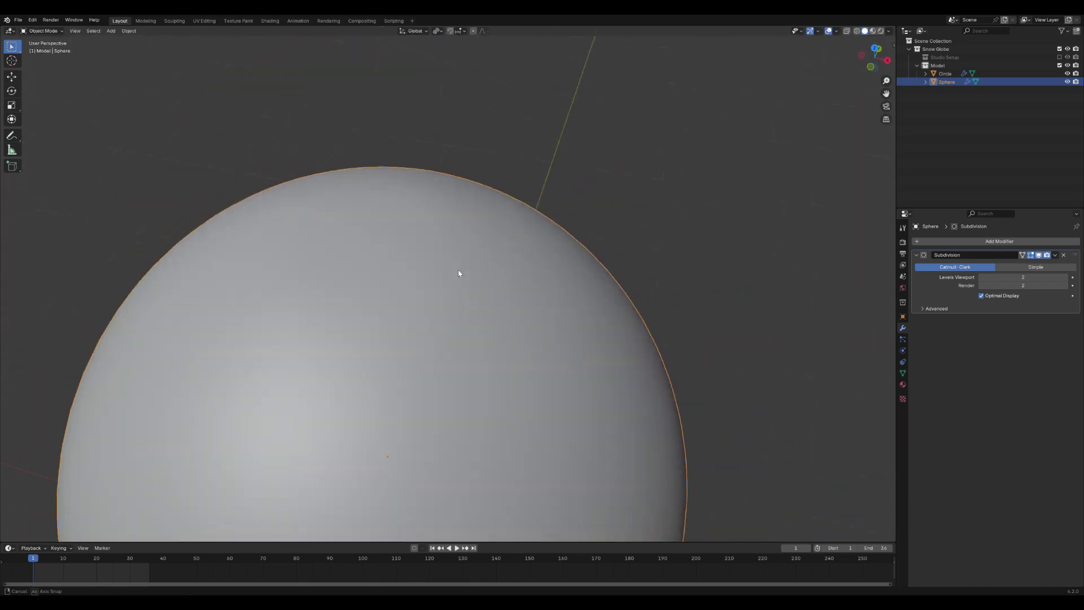
Expand the selection to the whole top cap and even it out with Smooth Vertices
{"action": "key", "text": "Tab"}
{"action": "key", "text": "ctrl+KP_Add"}
{"action": "right_click", "coordinate": [424, 306]}
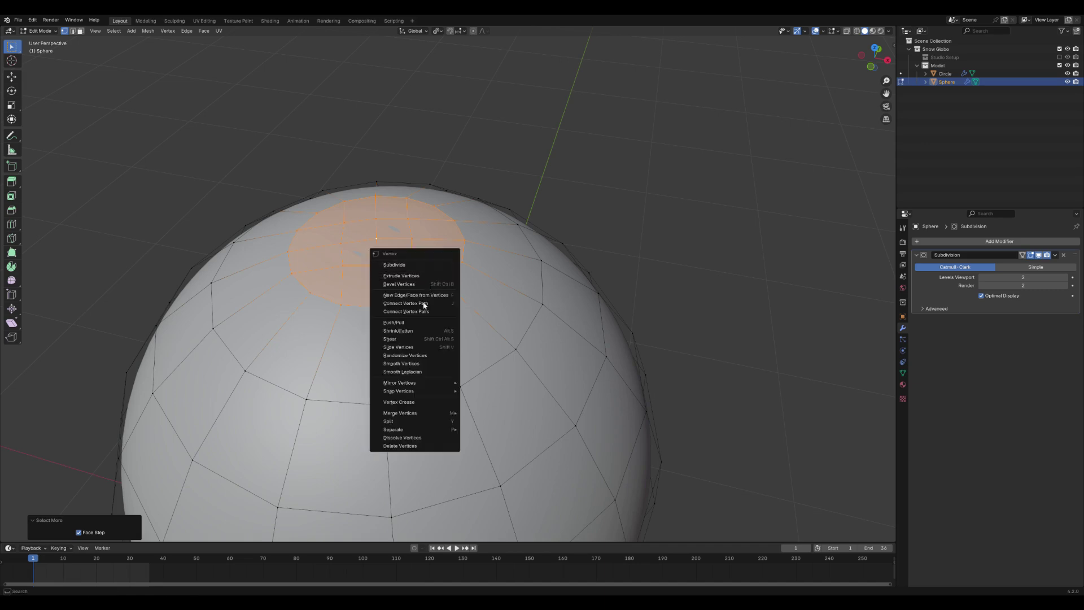
{"action": "left_click", "coordinate": [402, 363]}
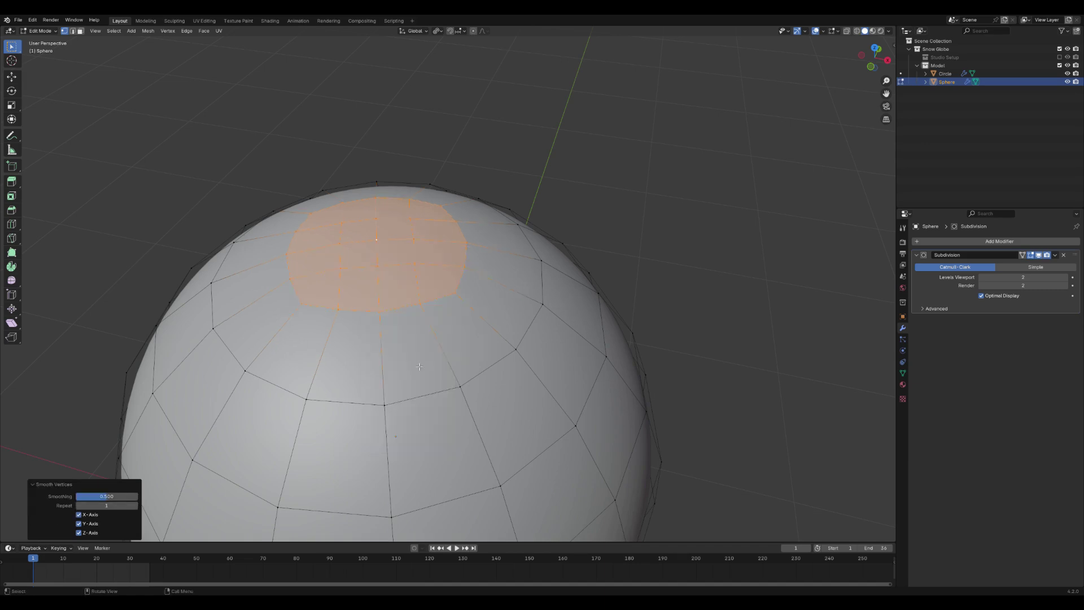
{"action": "key", "text": "Tab"}
{"action": "middle_click_drag", "start_coordinate": [439, 278], "coordinate": [452, 237]}
{"action": "left_click", "coordinate": [504, 199]}
{"action": "mouse_move", "coordinate": [504, 198]}
{"action": "middle_mouse_down"}
{"action": "mouse_move", "coordinate": [516, 182]}
{"action": "mouse_move", "coordinate": [513, 203]}
{"action": "middle_mouse_up"}
Switch to wireframe in front view and raise the sphere slightly along Z so its open bottom meets the base's top
{"action": "scroll", "coordinate": [510, 276], "scroll_direction": "down", "scroll_amount": 10}
{"action": "mouse_move", "coordinate": [497, 311]}
{"action": "middle_mouse_down"}
{"action": "mouse_move", "coordinate": [477, 423]}
{"action": "mouse_move", "coordinate": [505, 304]}
{"action": "middle_mouse_up"}
{"action": "left_click", "coordinate": [481, 334]}
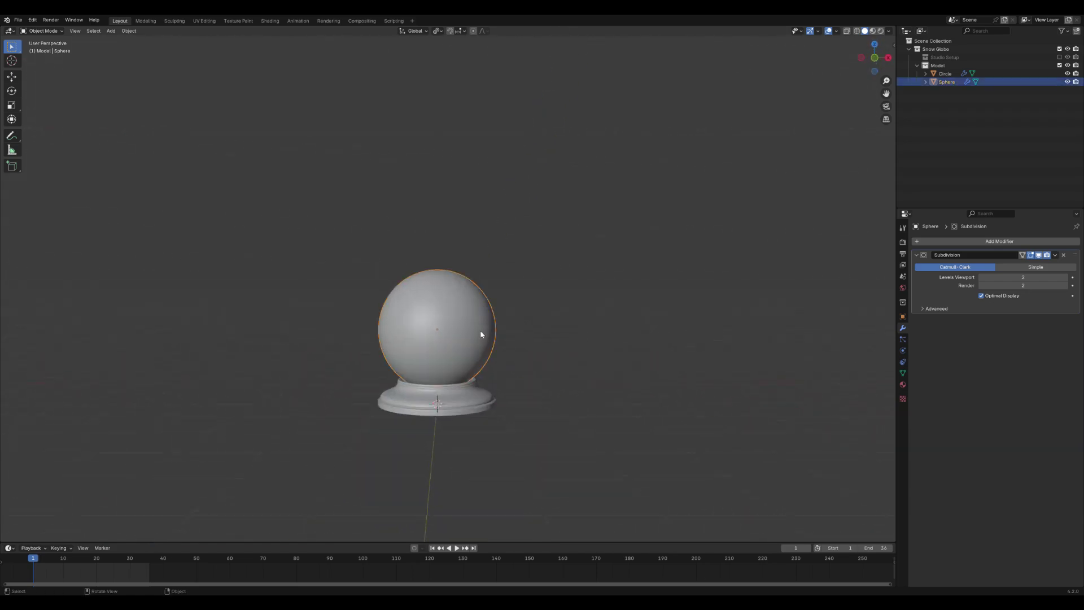
{"action": "key", "text": "KP_1"}
{"action": "left_click", "coordinate": [857, 31]}
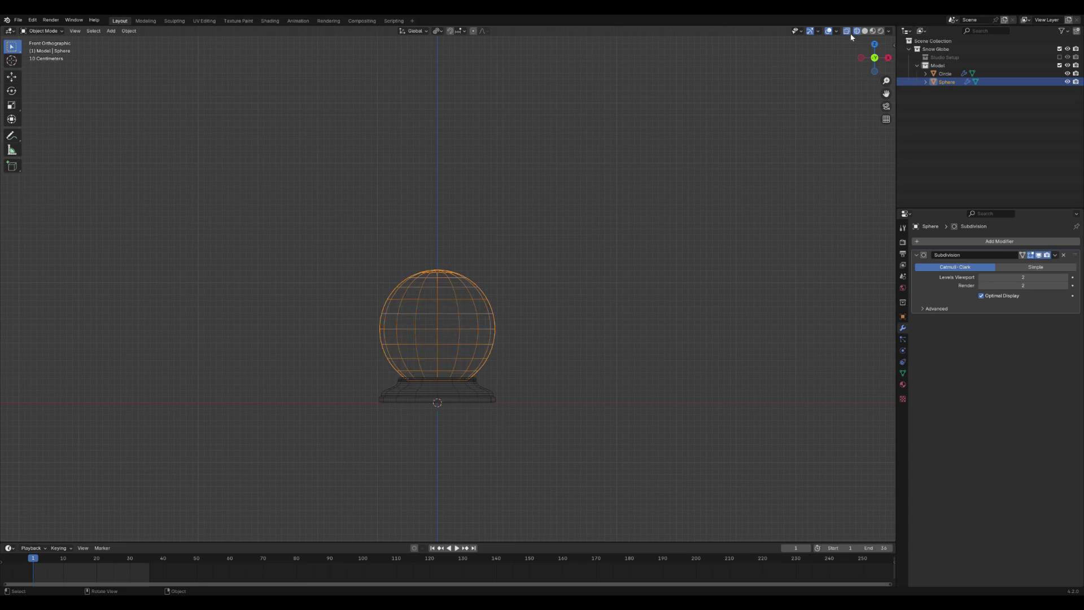
{"action": "scroll", "coordinate": [495, 379], "scroll_direction": "up", "scroll_amount": 7}
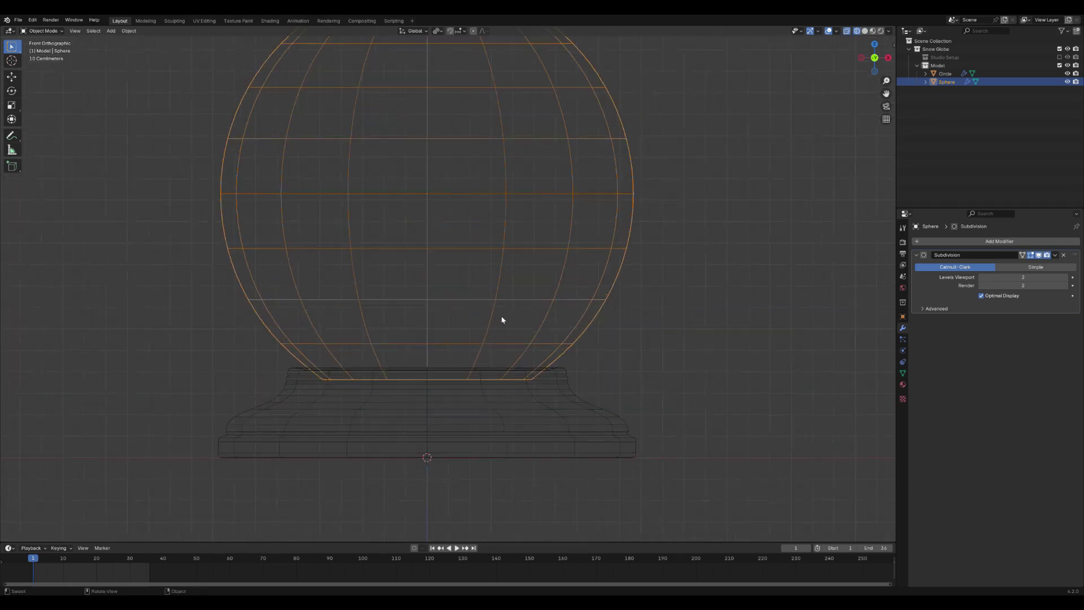
Select the sphere's bottom edge loop and scale it outward until it nearly fills the base's upper rim
{"action": "key", "text": "Tab"}
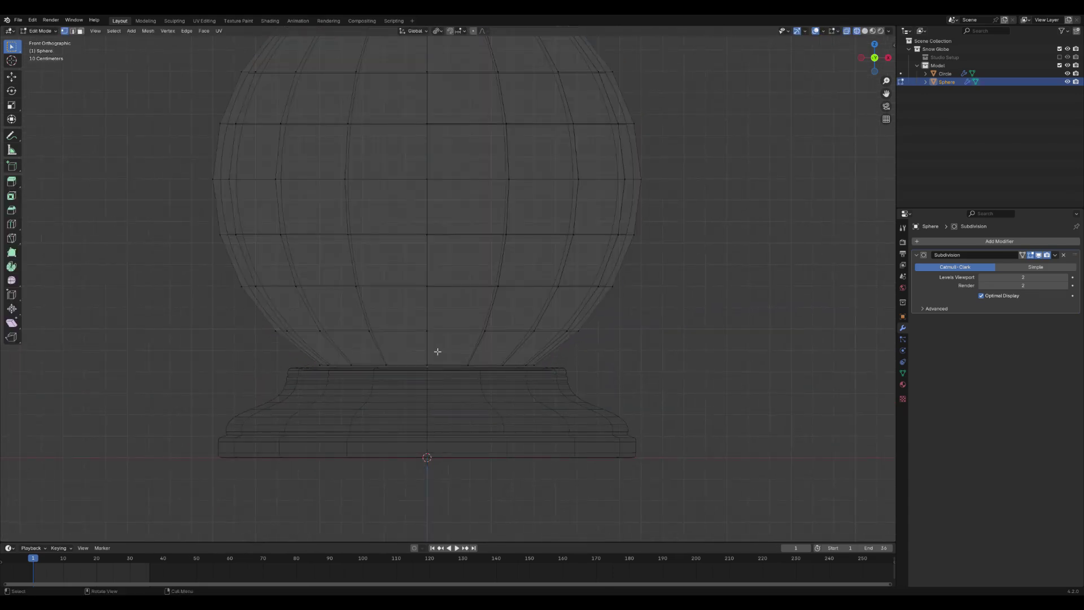
{"action": "left_click", "coordinate": [440, 364], "text": "alt"}
{"action": "key", "text": "s"}
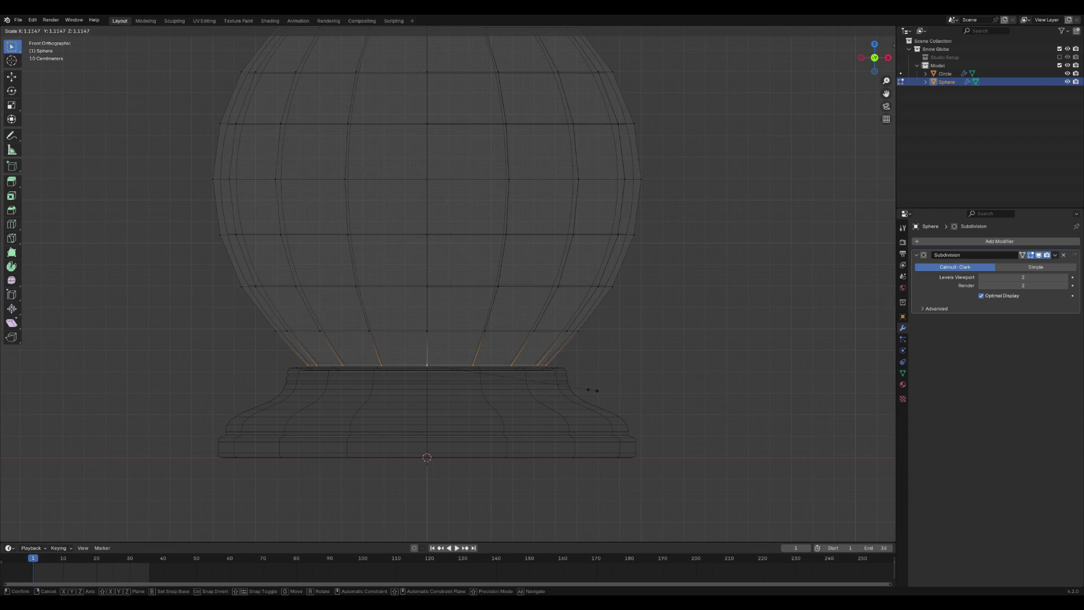
{"action": "left_click", "coordinate": [548, 356]}
{"action": "key", "text": "Tab"}
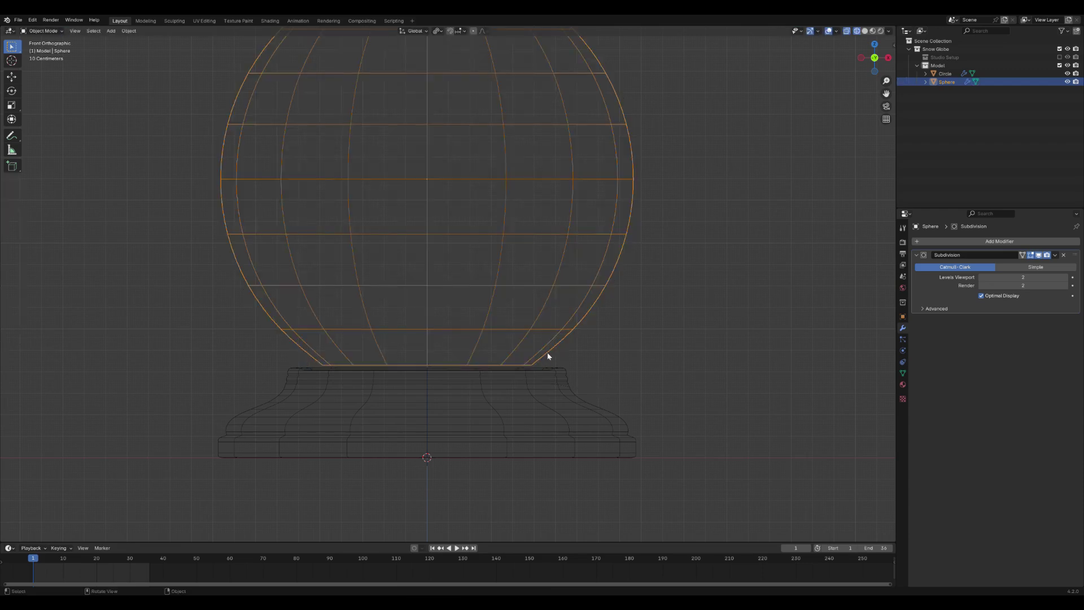
{"action": "key", "text": "Tab"}
{"action": "key", "text": "s"}
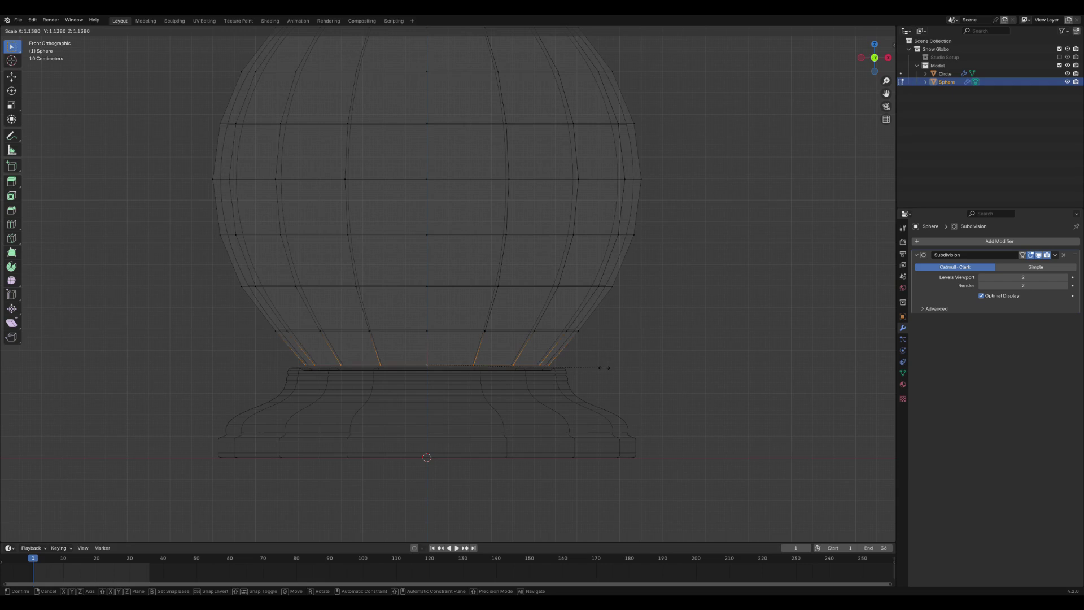
{"action": "left_click", "coordinate": [608, 368]}
Extrude the sphere's bottom edge loop about 3.7 cm down along Z into the base
{"action": "key", "text": "e"}
{"action": "key", "text": "z"}
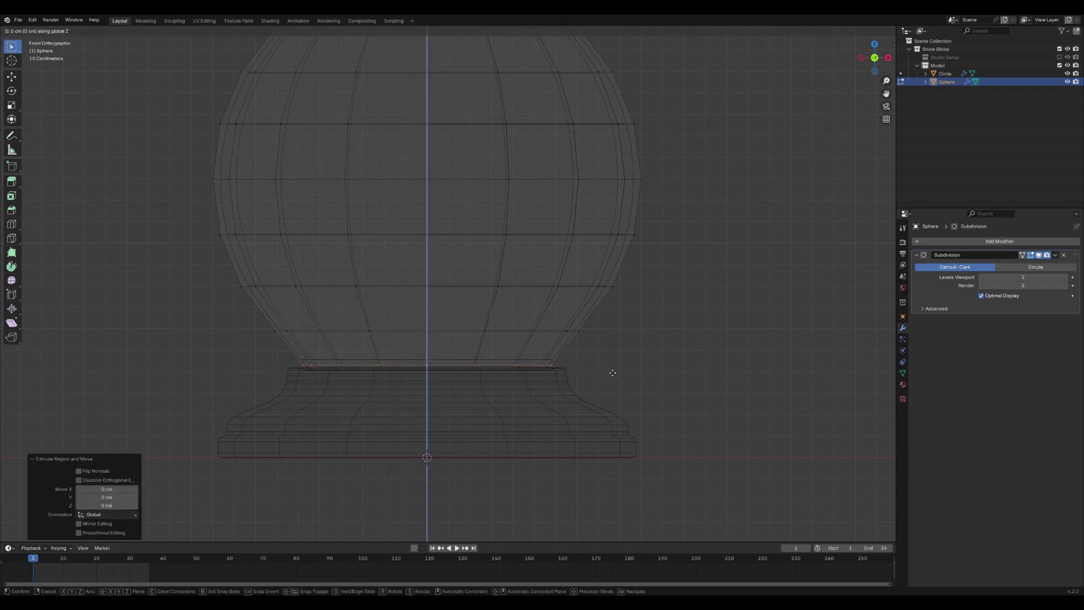
{"action": "left_click", "coordinate": [614, 378]}
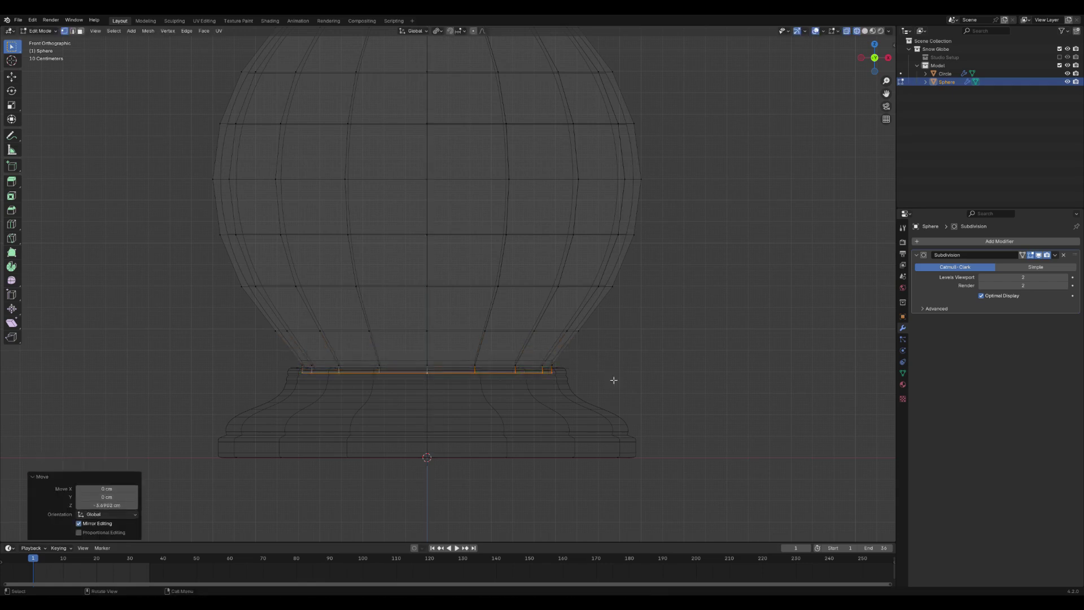
{"action": "key", "text": "Tab"}
{"action": "key", "text": "Tab"}
Add a loop cut above the globe's neck, slide it fully down, and raise it about 4.2 cm along Z
{"action": "key", "text": "ctrl+r"}
{"action": "left_click", "coordinate": [574, 352]}
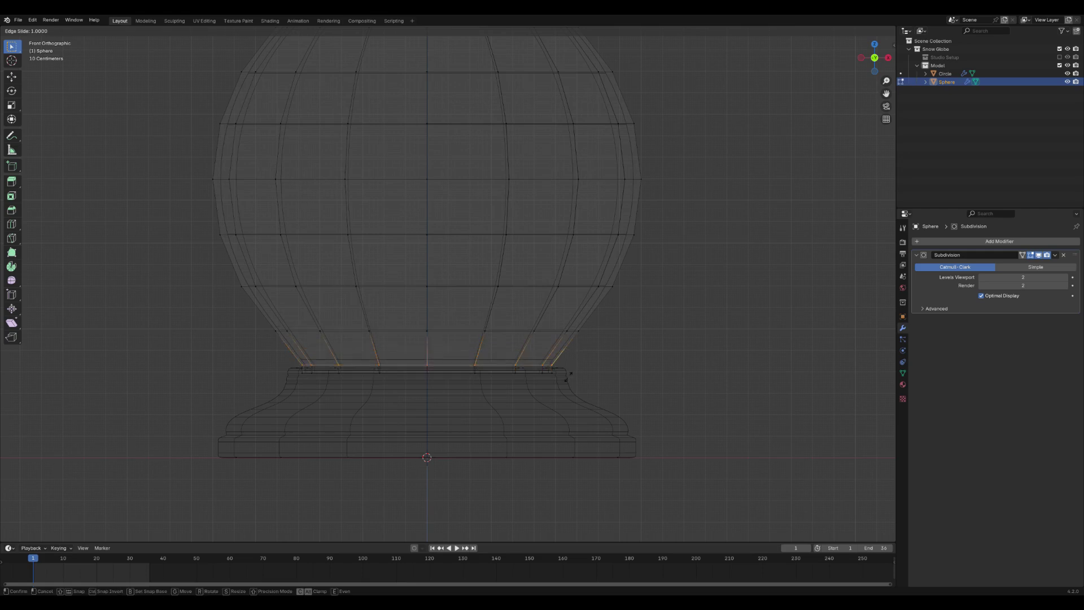
{"action": "left_click", "coordinate": [584, 378]}
{"action": "key", "text": "g"}
{"action": "key", "text": "z"}
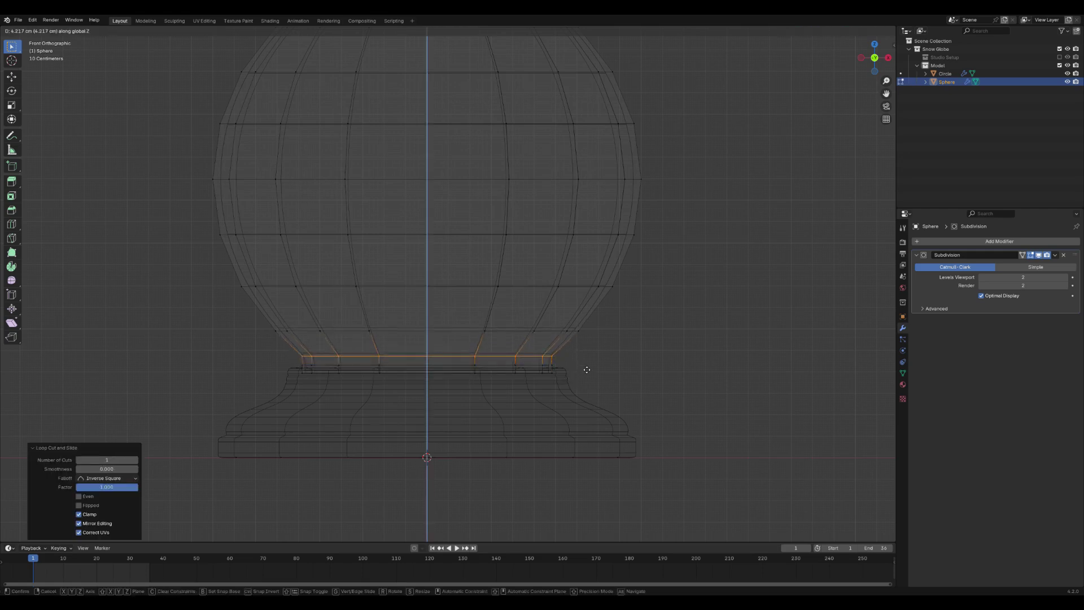
{"action": "left_click", "coordinate": [587, 369]}
{"action": "key", "text": "Tab"}
{"action": "scroll", "coordinate": [600, 362], "scroll_direction": "down", "scroll_amount": 3}
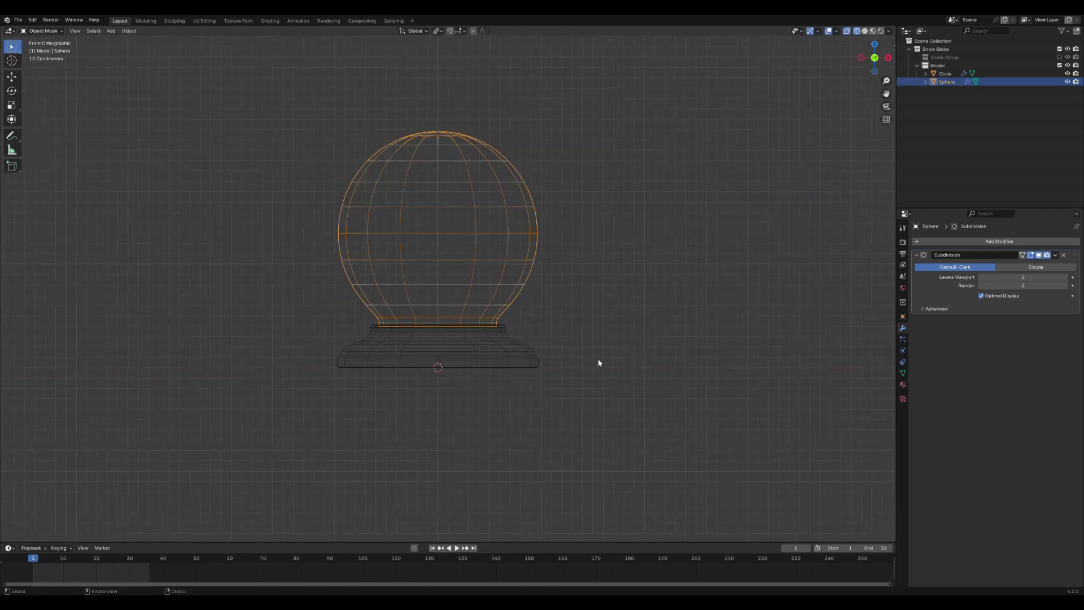
Lower the neck's new edge loop about 0.85 cm along Z and return the viewport to solid shading
{"action": "key", "text": "Tab"}
{"action": "scroll", "coordinate": [593, 317], "scroll_direction": "up", "scroll_amount": 6}
{"action": "scroll", "coordinate": [642, 353], "scroll_direction": "down", "scroll_amount": 2}
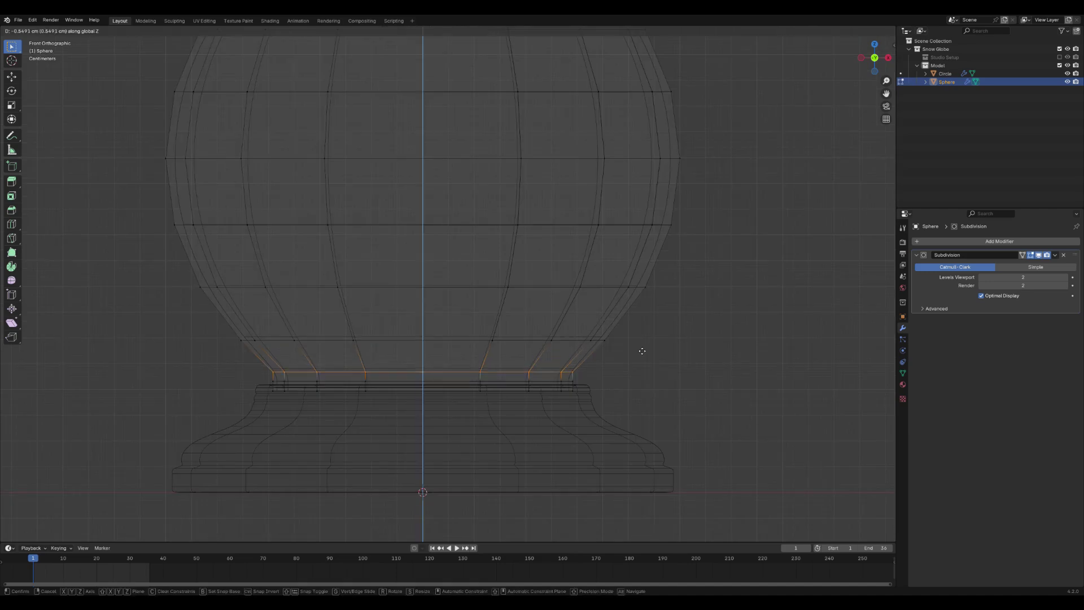
{"action": "key", "text": "Tab"}
{"action": "scroll", "coordinate": [625, 331], "scroll_direction": "down", "scroll_amount": 3}
{"action": "left_click", "coordinate": [864, 32]}
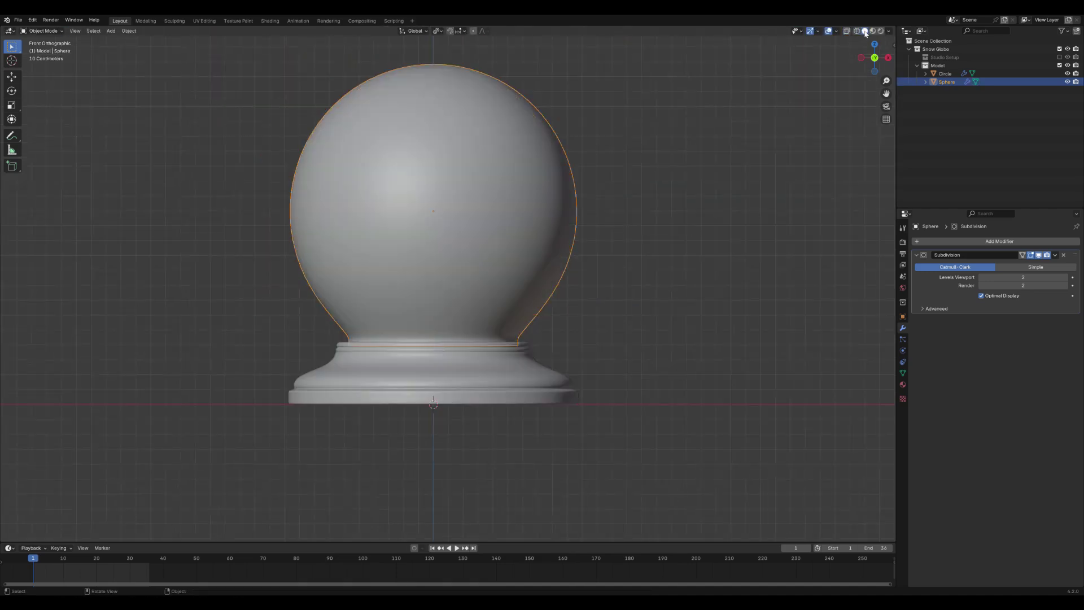
{"action": "left_click", "coordinate": [635, 191]}
{"action": "middle_click_drag", "start_coordinate": [630, 195], "coordinate": [553, 236]}
{"action": "left_click", "coordinate": [554, 236]}
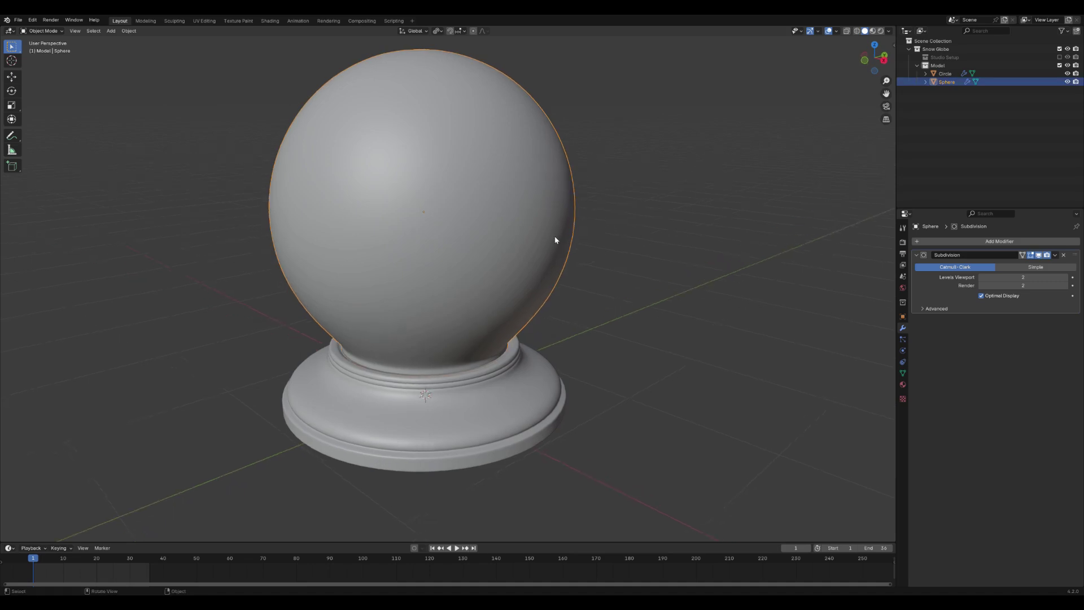
Select the band of faces at the globe's neck and scale it up to about 1.07 to close the gap with the rim
{"action": "key", "text": "Tab"}
{"action": "key", "text": "ctrl+KP_Add"}
{"action": "key", "text": "ctrl+KP_Add"}
{"action": "key", "text": "ctrl+KP_Subtract"}
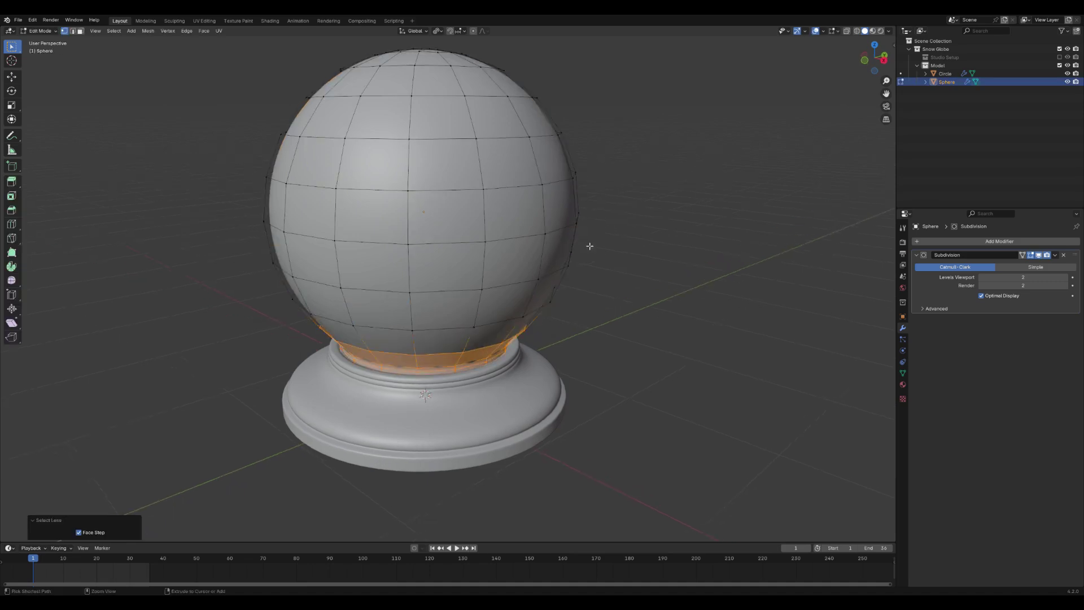
{"action": "scroll", "coordinate": [589, 246], "scroll_direction": "up", "scroll_amount": 6}
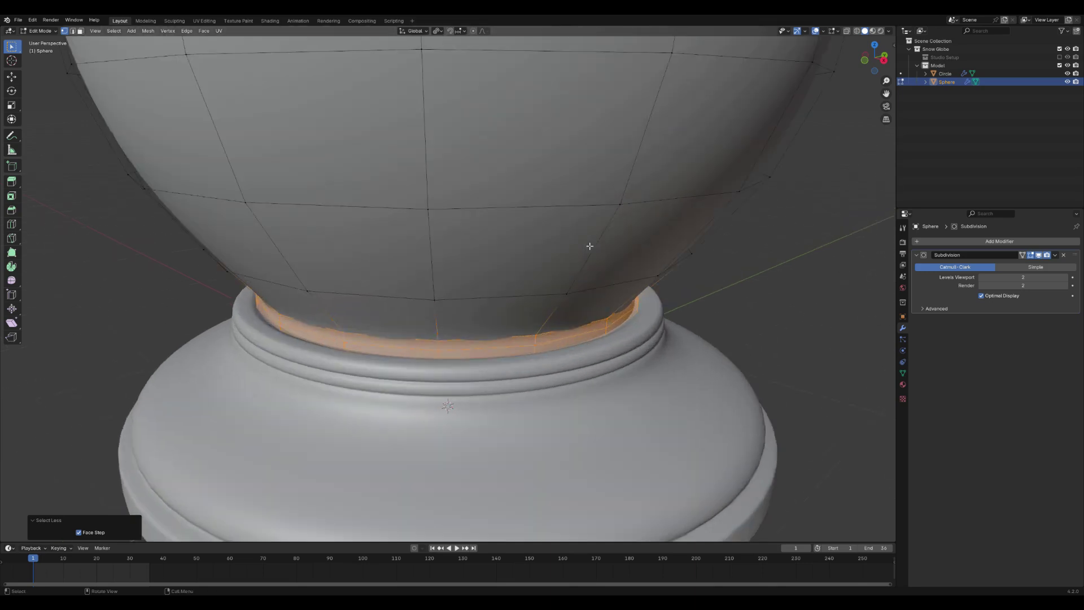
{"action": "key", "text": "s"}
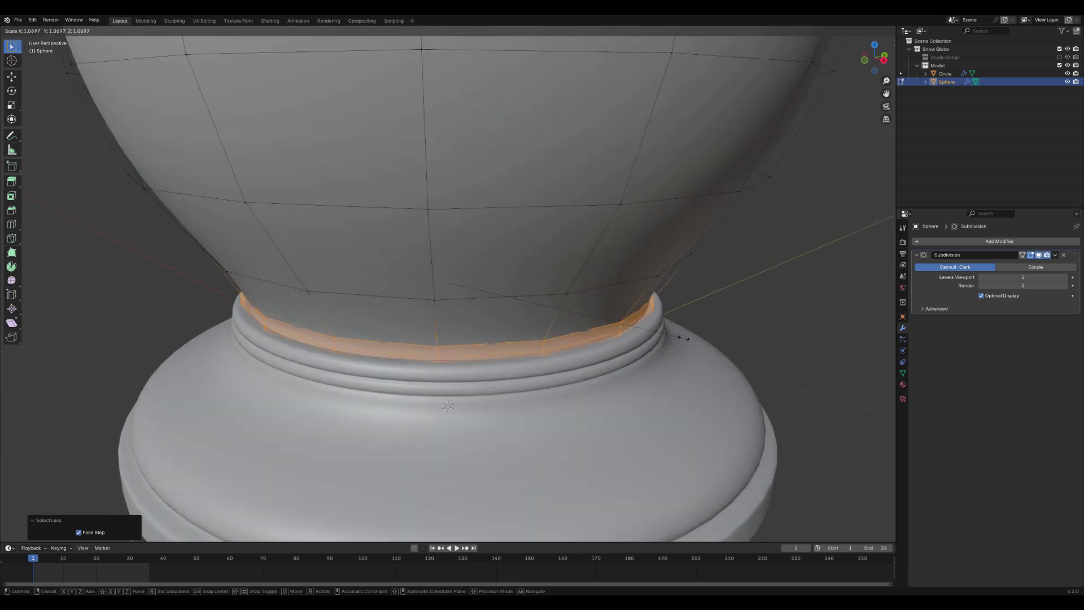
{"action": "left_click", "coordinate": [685, 339]}
{"action": "scroll", "coordinate": [667, 330], "scroll_direction": "down", "scroll_amount": 8}
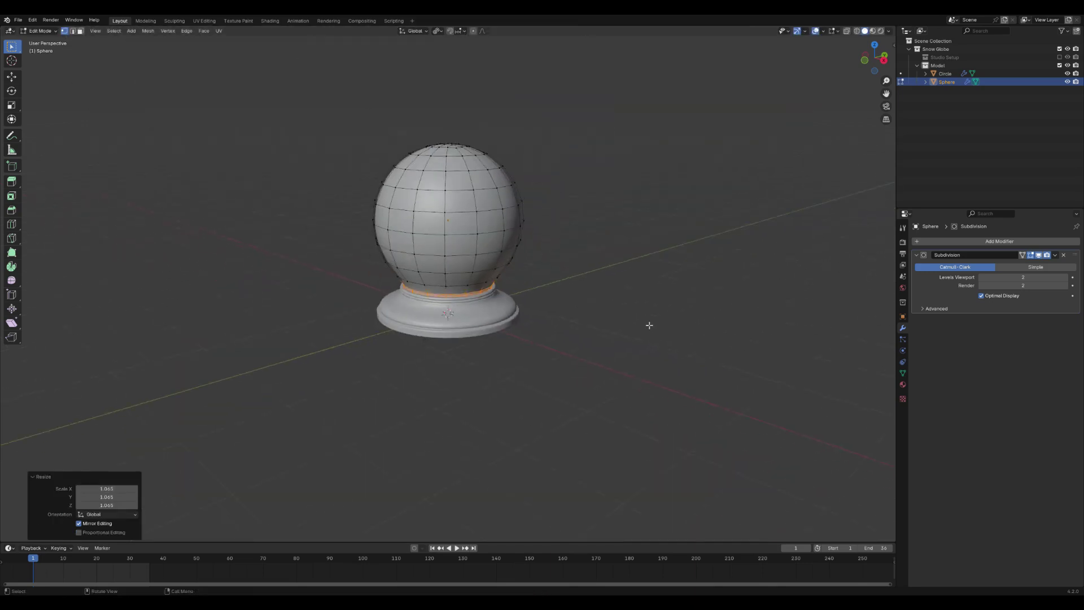
{"action": "key", "text": "Tab"}
{"action": "scroll", "coordinate": [516, 290], "scroll_direction": "up", "scroll_amount": 6}
{"action": "scroll", "coordinate": [523, 310], "scroll_direction": "up", "scroll_amount": 5}
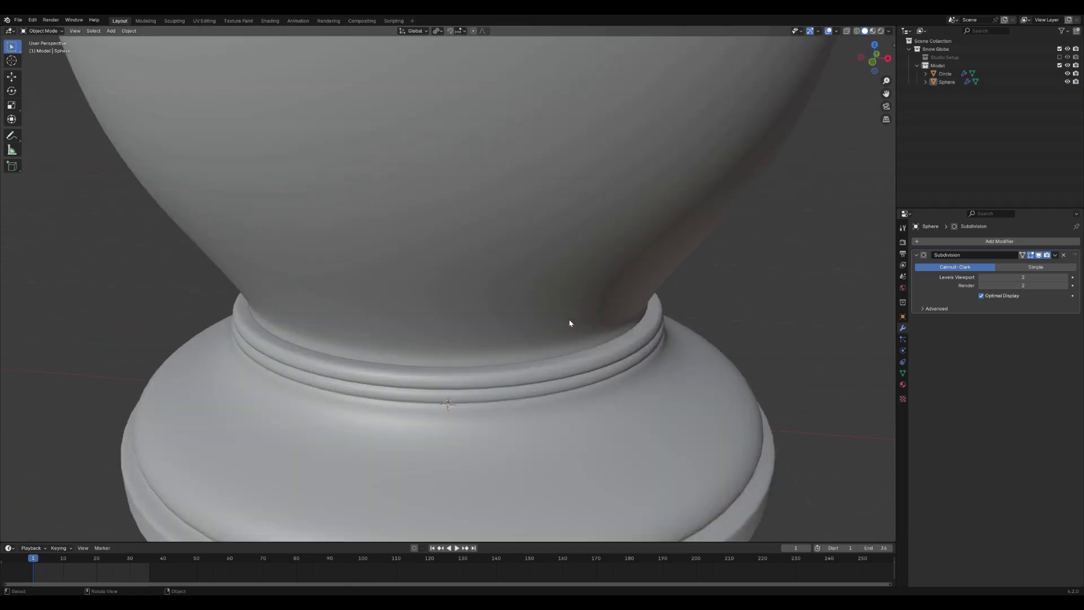
In the base mesh, select the faces enclosed by the top rim and scale them up to about 1.008 in X and Y only
{"action": "left_click", "coordinate": [636, 345]}
{"action": "key", "text": "Tab"}
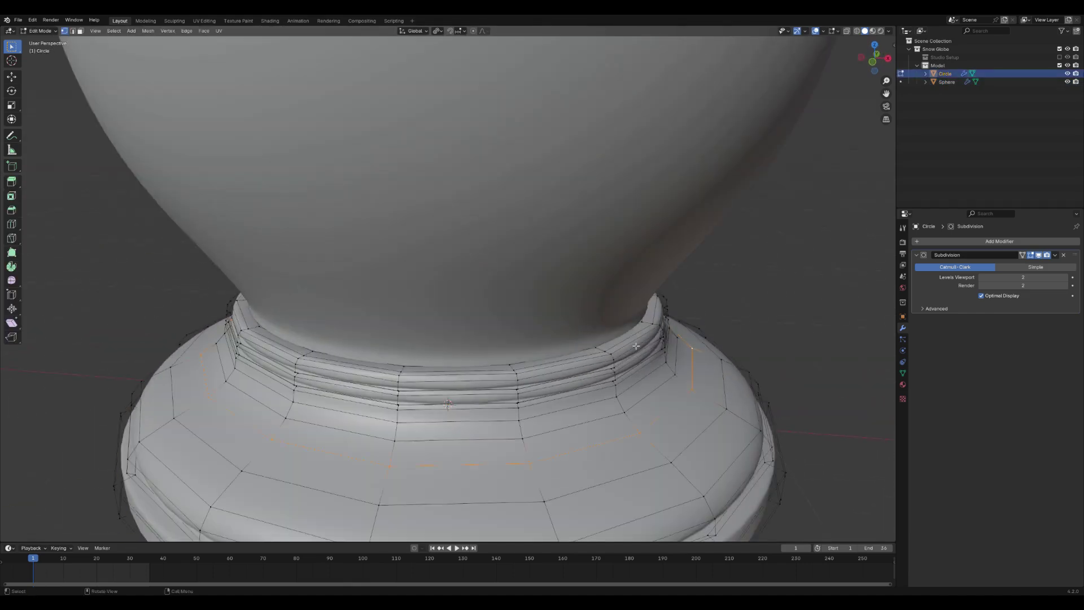
{"action": "left_click", "coordinate": [857, 31]}
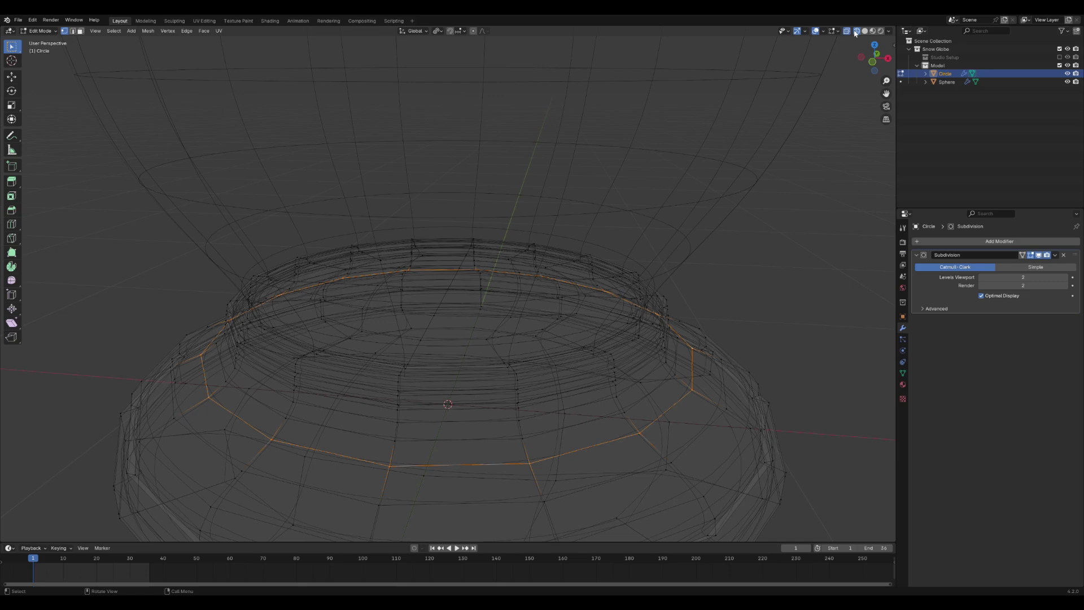
{"action": "middle_click_drag", "start_coordinate": [490, 287], "coordinate": [474, 273]}
{"action": "left_click", "coordinate": [523, 258], "text": "alt"}
{"action": "key", "text": "ctrl+KP_Add"}
{"action": "key", "text": "ctrl+KP_Add"}
{"action": "key", "text": "ctrl+KP_Add"}
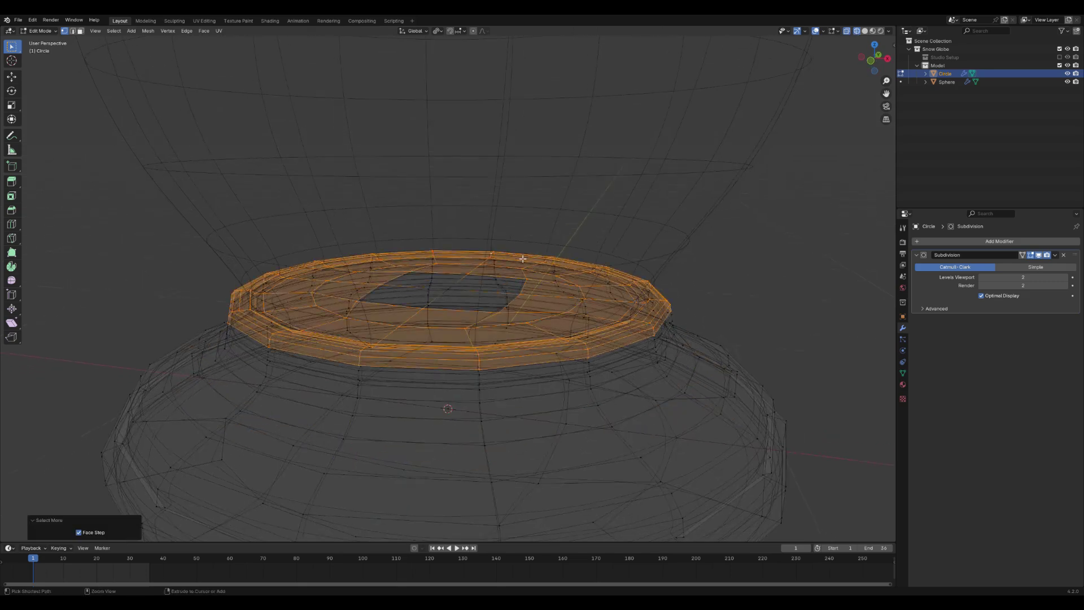
{"action": "key", "text": "ctrl+KP_Add"}
{"action": "key", "text": "ctrl+KP_Subtract"}
{"action": "key", "text": "ctrl+KP_Subtract"}
{"action": "key", "text": "ctrl+KP_Subtract"}
{"action": "key", "text": "ctrl+KP_Subtract"}
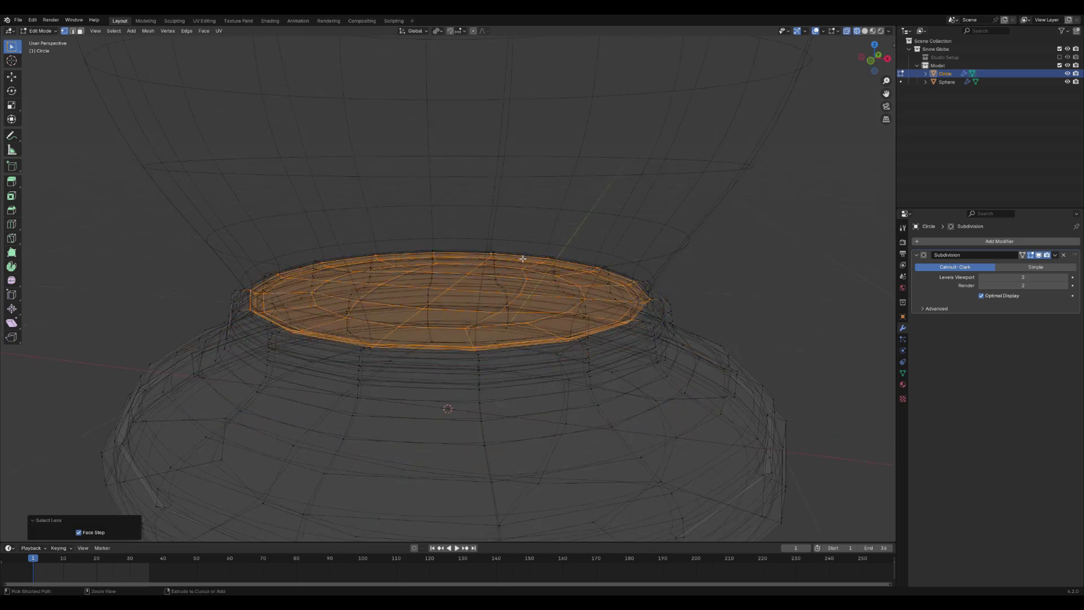
{"action": "key", "text": "shift+z"}
{"action": "scroll", "coordinate": [636, 276], "scroll_direction": "up", "scroll_amount": 5}
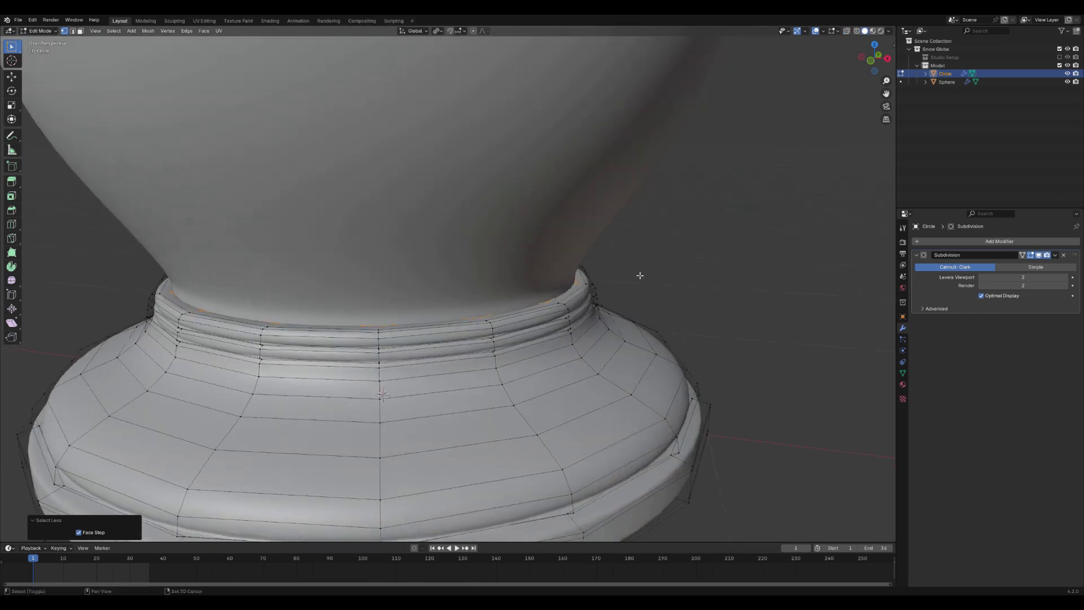
{"action": "key", "text": "s"}
{"action": "key", "text": "shift+z"}
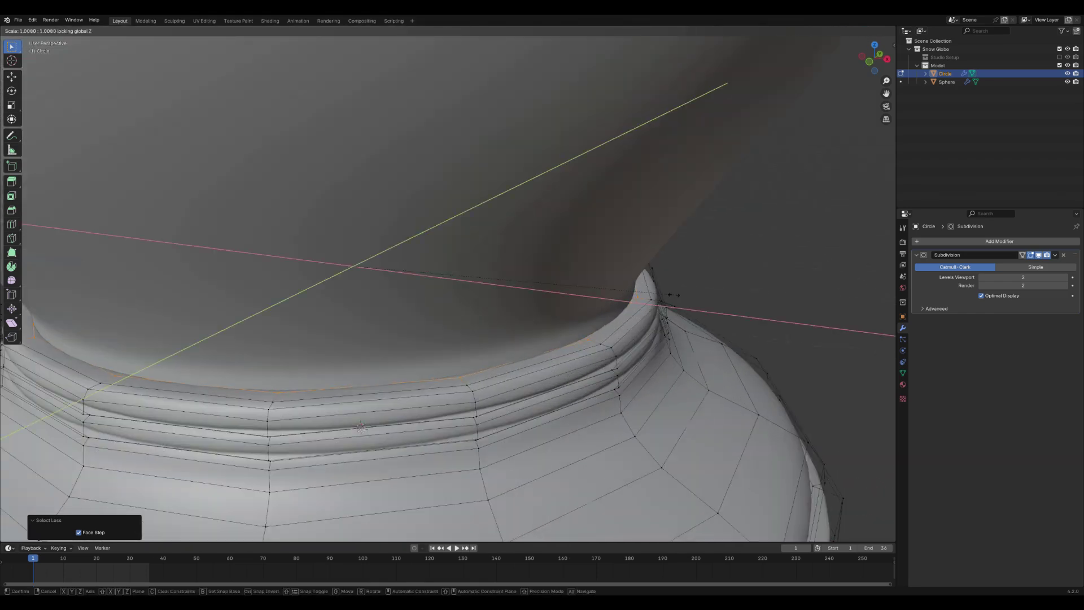
{"action": "left_click", "coordinate": [681, 298]}
Grow the base selection by one ring and scale it to about 1.007 with Z locked, then show the model in wireframe
{"action": "key", "text": "ctrl+KP_Add"}
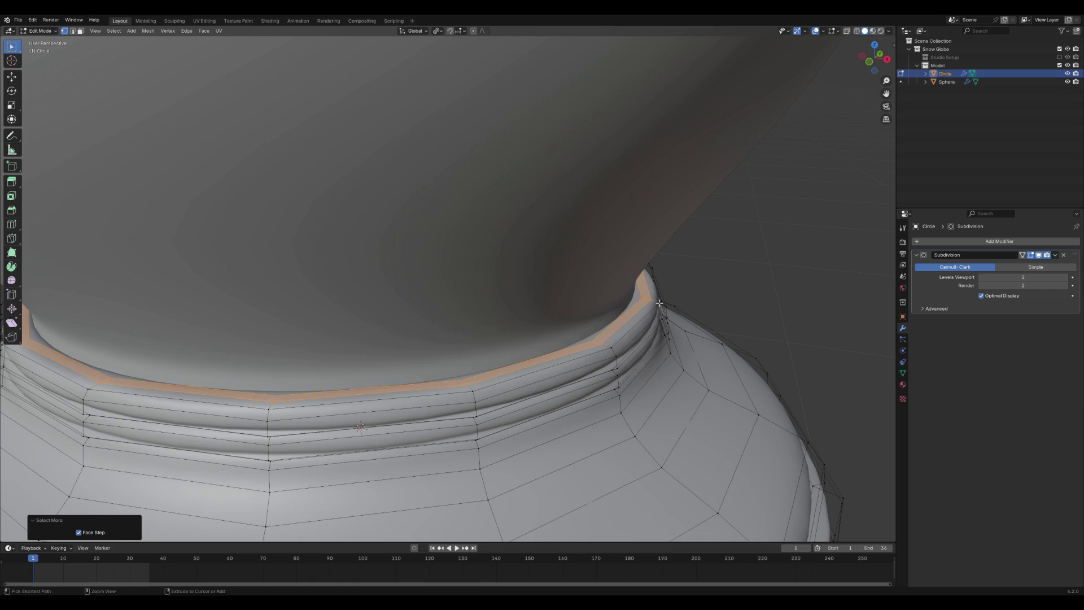
{"action": "key", "text": "s"}
{"action": "key", "text": "shift+z"}
{"action": "left_click", "coordinate": [663, 303]}
{"action": "scroll", "coordinate": [663, 302], "scroll_direction": "down", "scroll_amount": 2}
{"action": "middle_click_drag", "start_coordinate": [663, 302], "coordinate": [683, 196]}
{"action": "left_click", "coordinate": [858, 31]}
{"action": "mouse_move", "coordinate": [559, 223]}
{"action": "middle_mouse_down"}
{"action": "mouse_move", "coordinate": [561, 286]}
{"action": "mouse_move", "coordinate": [504, 225]}
{"action": "mouse_move", "coordinate": [545, 273]}
{"action": "middle_mouse_up"}
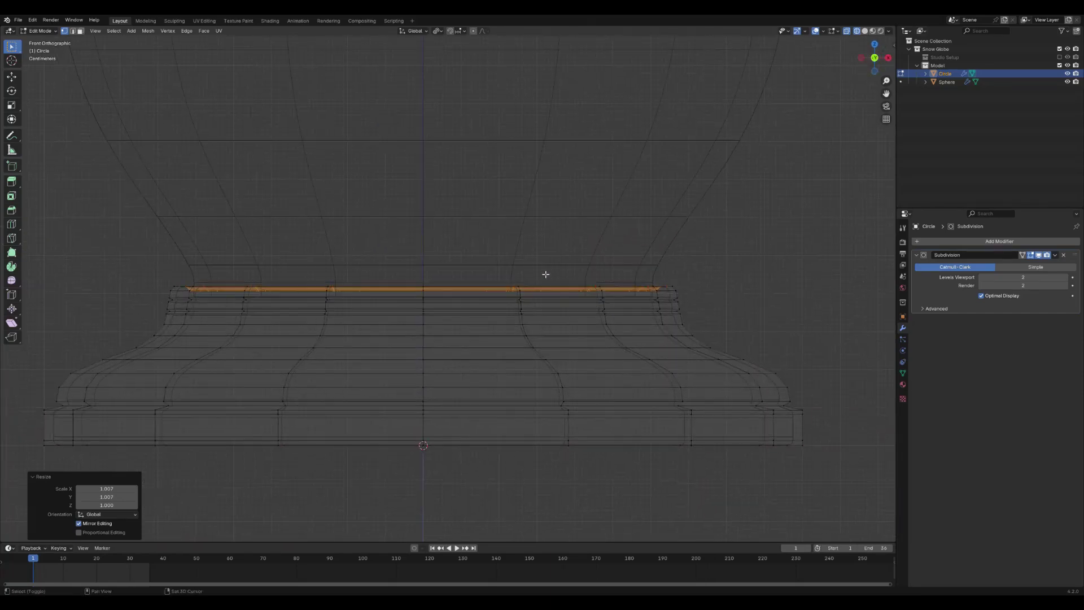
Scale the globe's neck band up to about 1.013 and raise it about 0.52 cm along Z
{"action": "key", "text": "Tab"}
{"action": "left_click", "coordinate": [663, 245]}
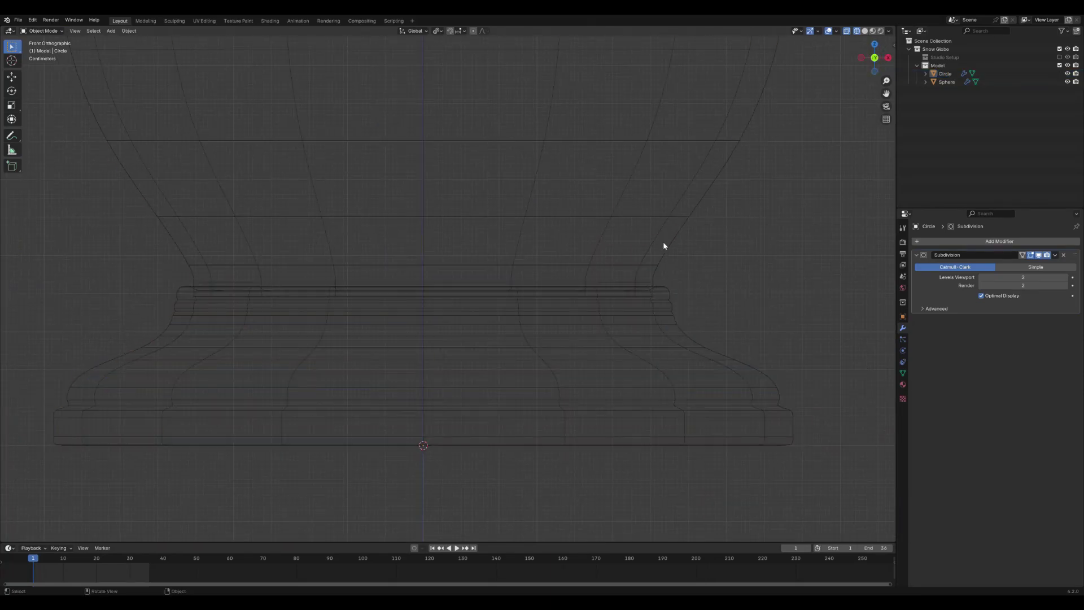
{"action": "left_click", "coordinate": [664, 247]}
{"action": "key", "text": "Tab"}
{"action": "key", "text": "s"}
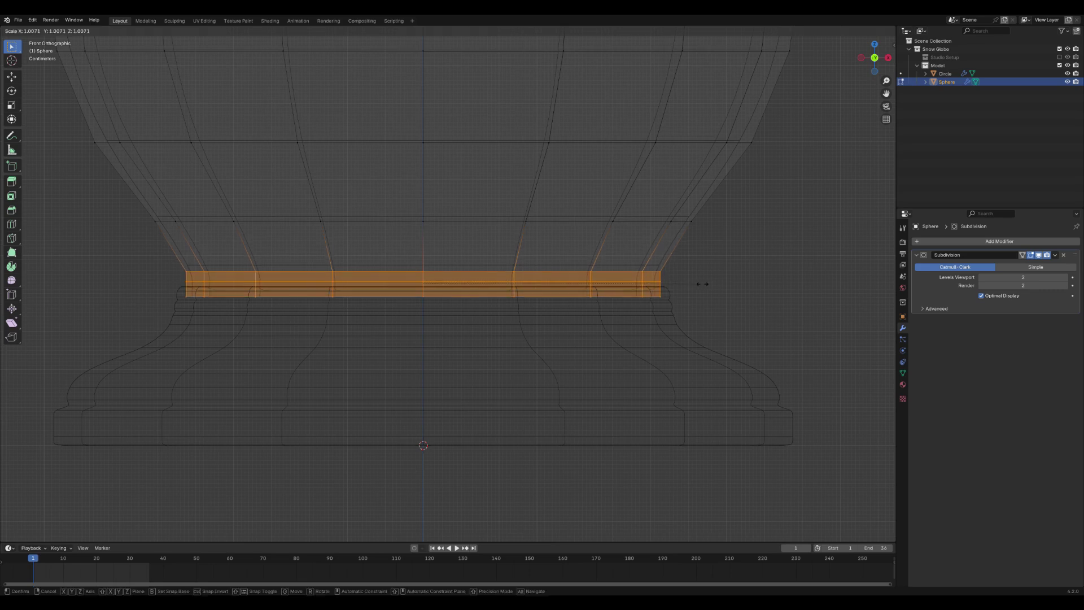
{"action": "left_click", "coordinate": [703, 283]}
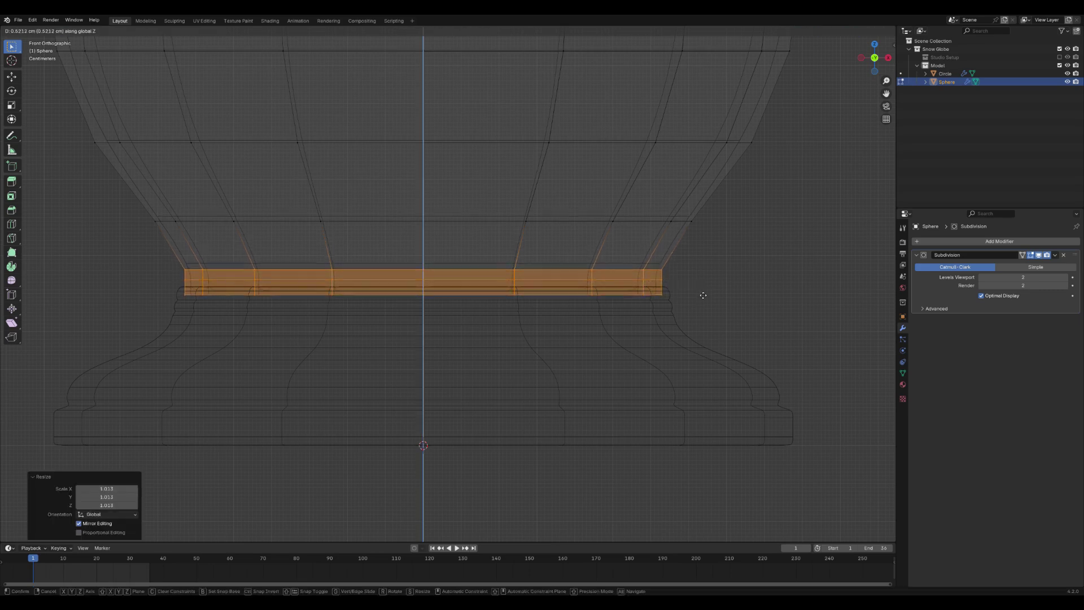
{"action": "key", "text": "Tab"}
Save the snow globe file
{"action": "scroll", "coordinate": [689, 288], "scroll_direction": "down", "scroll_amount": 5}
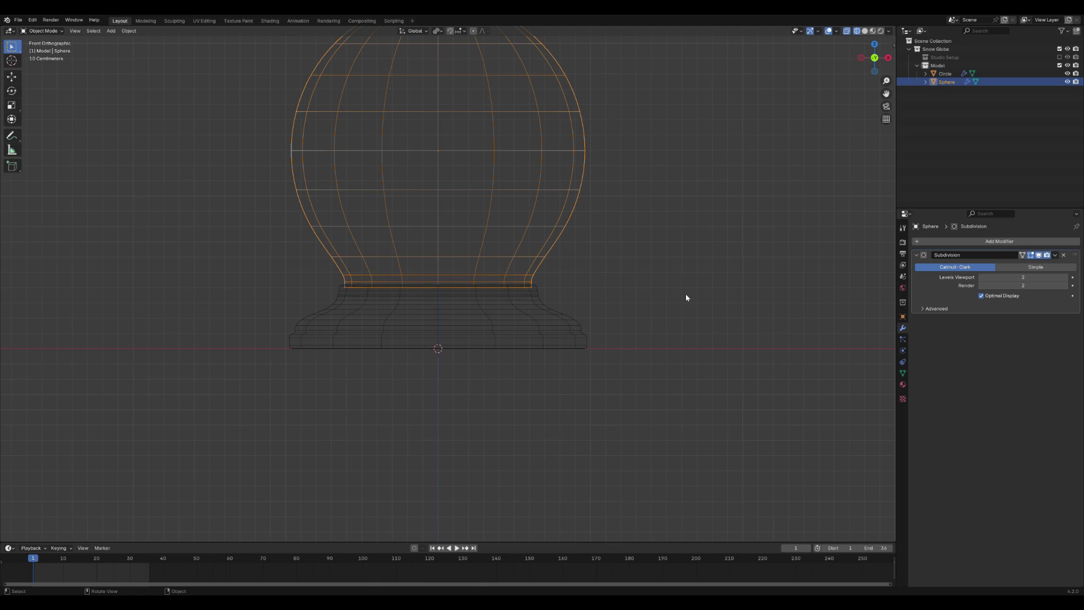
{"action": "middle_click_drag", "start_coordinate": [686, 294], "coordinate": [707, 378], "text": "shift"}
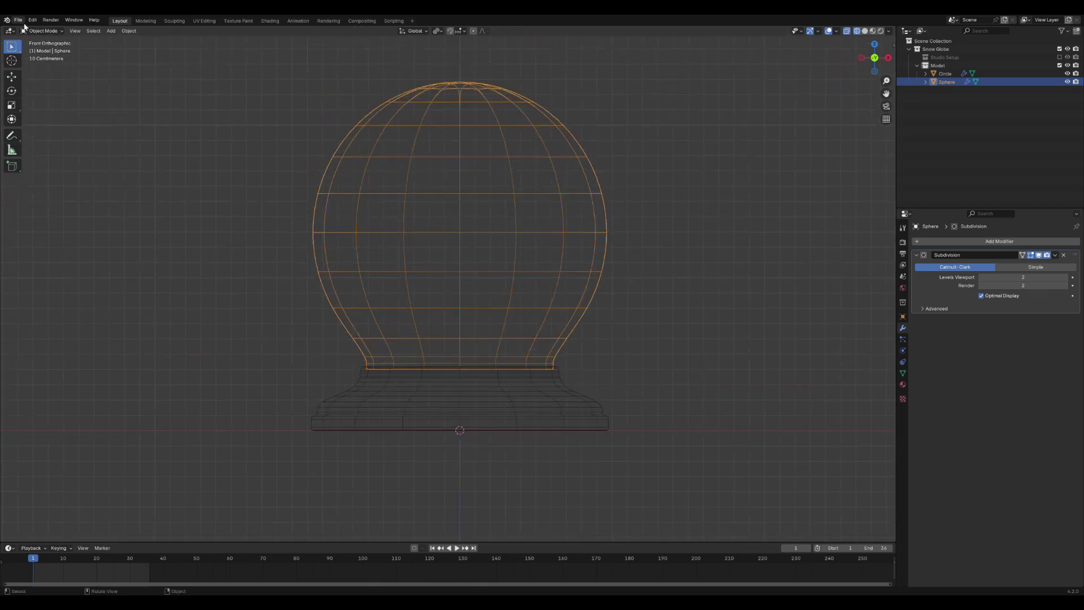
{"action": "left_click", "coordinate": [18, 20]}
{"action": "left_click", "coordinate": [34, 75]}
Add a Solidify modifier to the globe and raise its thickness to about 3.3 cm
{"action": "left_click", "coordinate": [969, 242]}
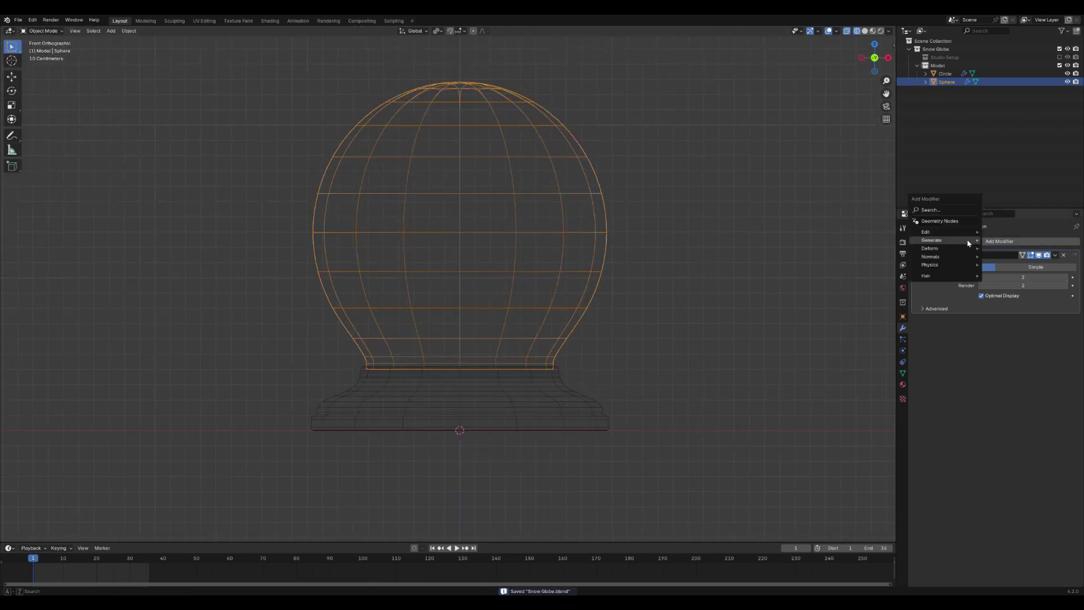
{"action": "mouse_move", "coordinate": [968, 243]}
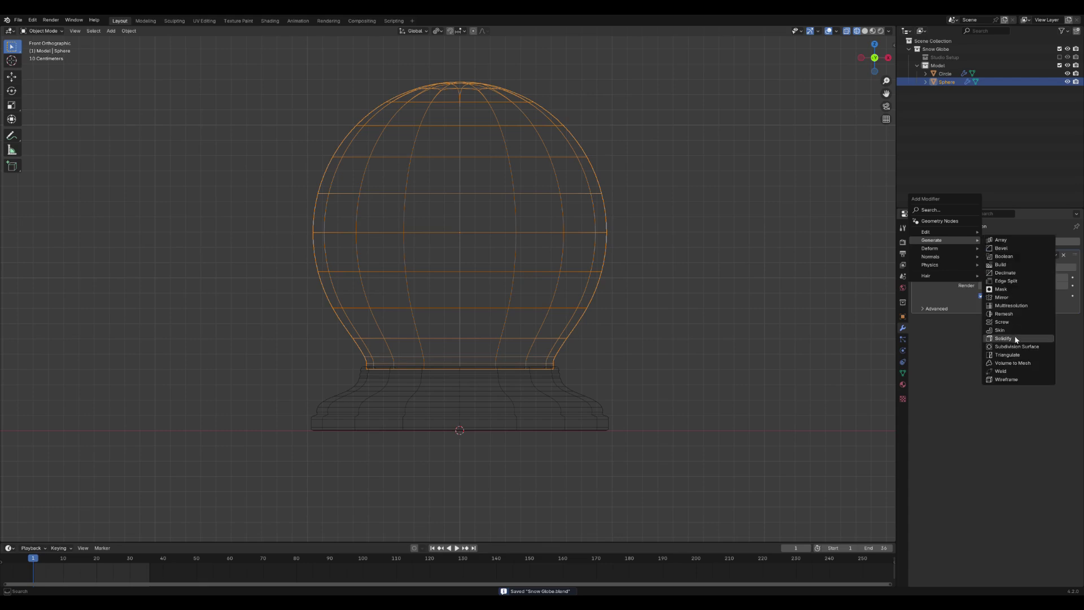
{"action": "left_click", "coordinate": [996, 338]}
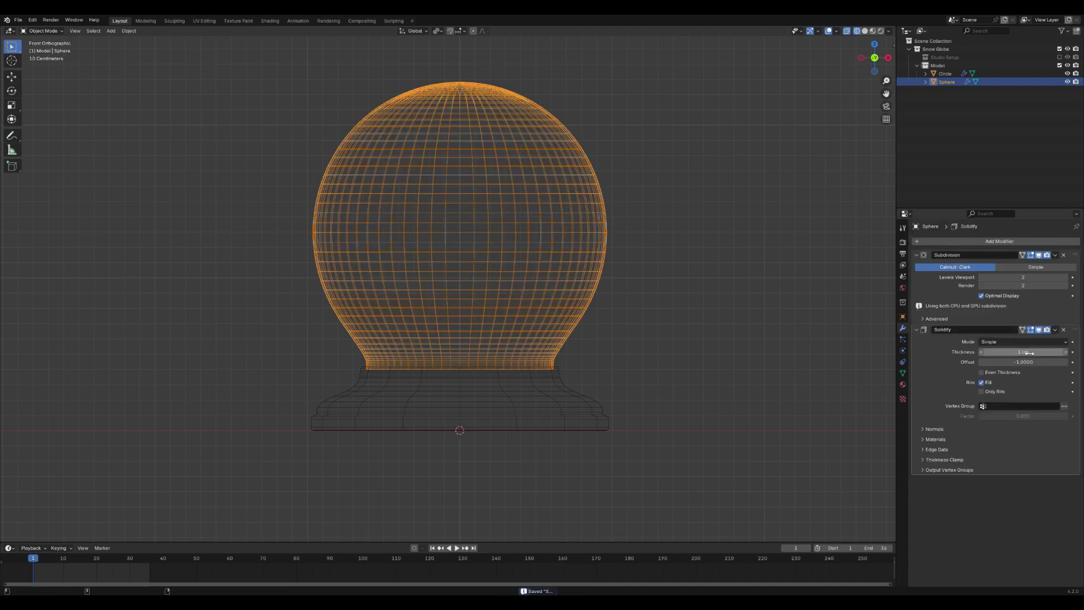
{"action": "left_click_drag", "start_coordinate": [1016, 352], "coordinate": [1068, 341]}
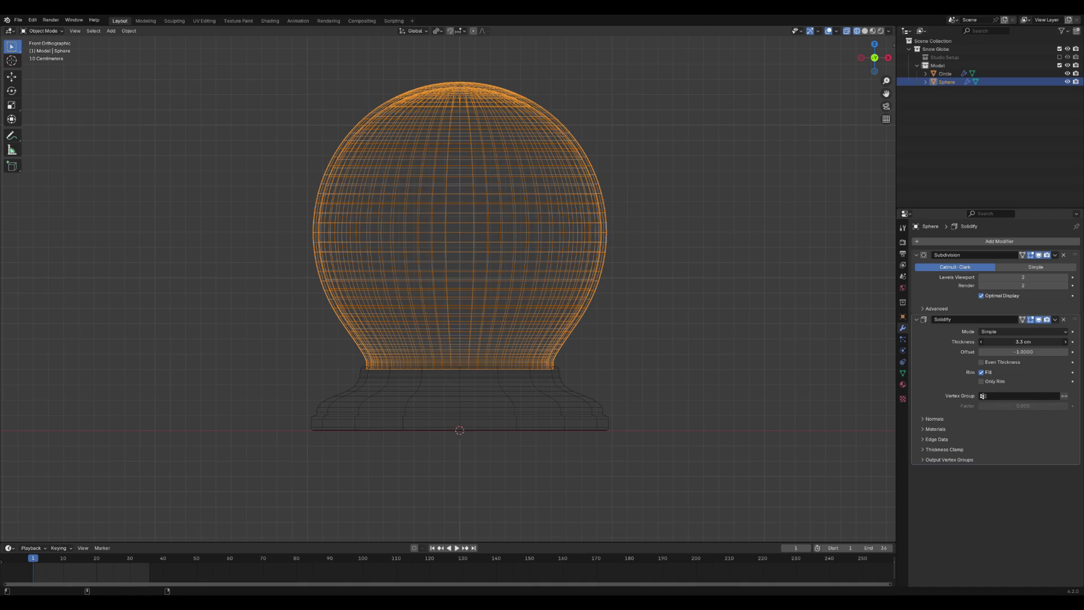
{"action": "left_click_drag", "start_coordinate": [1068, 341], "coordinate": [1068, 342]}
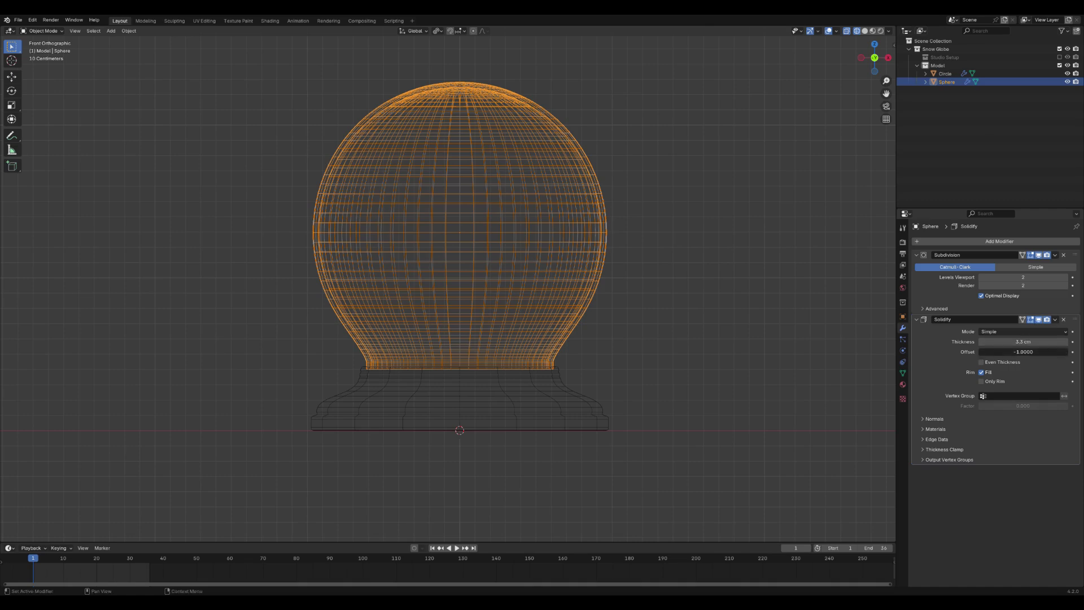
{"action": "left_click", "coordinate": [1030, 352]}
{"action": "type", "text": "4"}
{"action": "key", "text": "Return"}
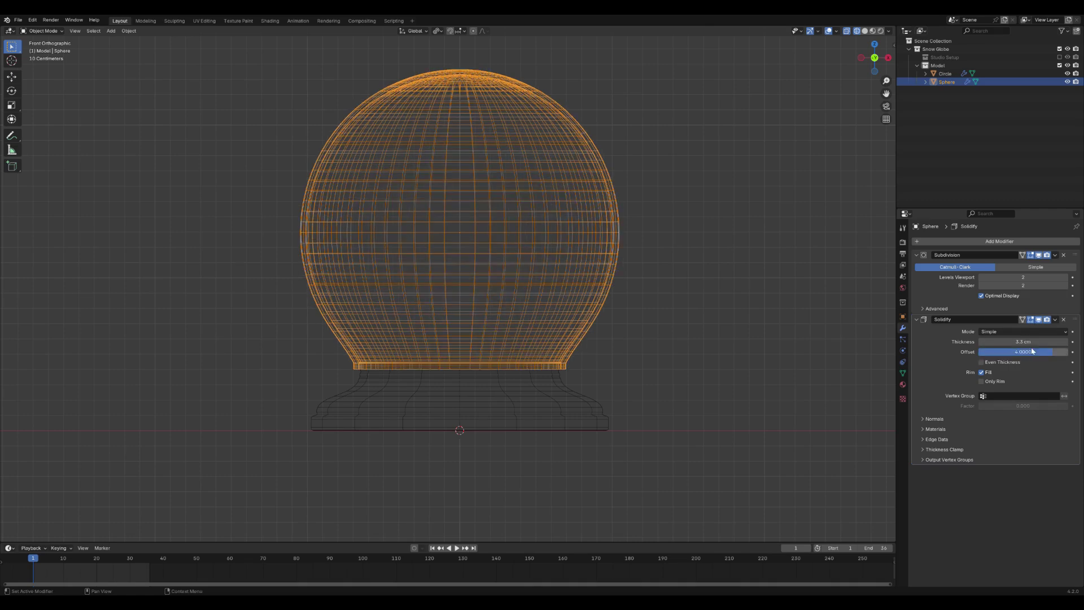
{"action": "key", "text": "ctrl+z"}
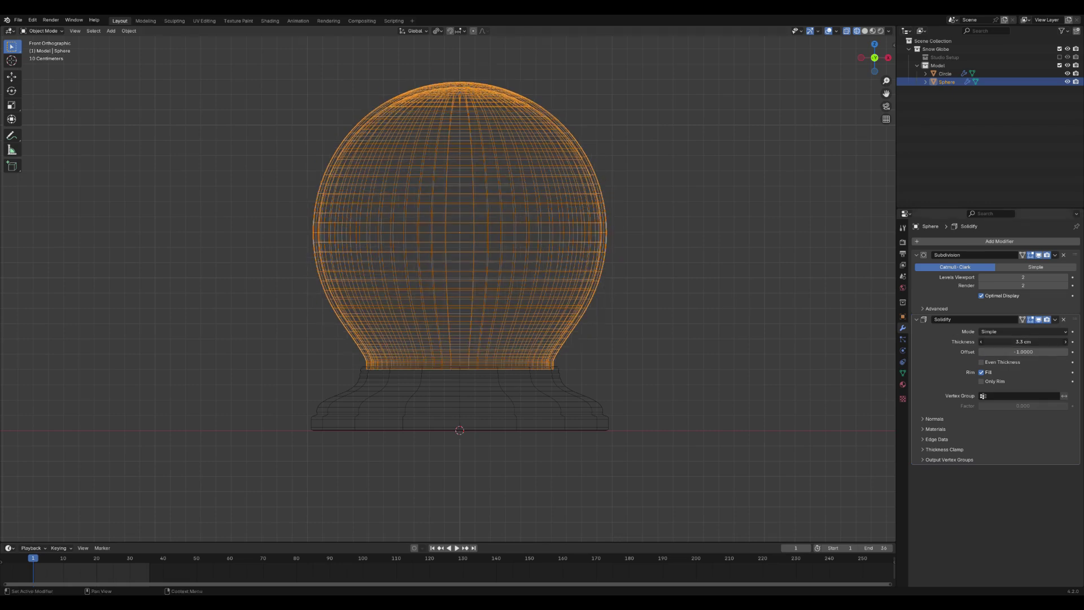
Set the globe's Solidify thickness to 4 cm
{"action": "left_click_drag", "start_coordinate": [1022, 341], "coordinate": [1036, 341]}
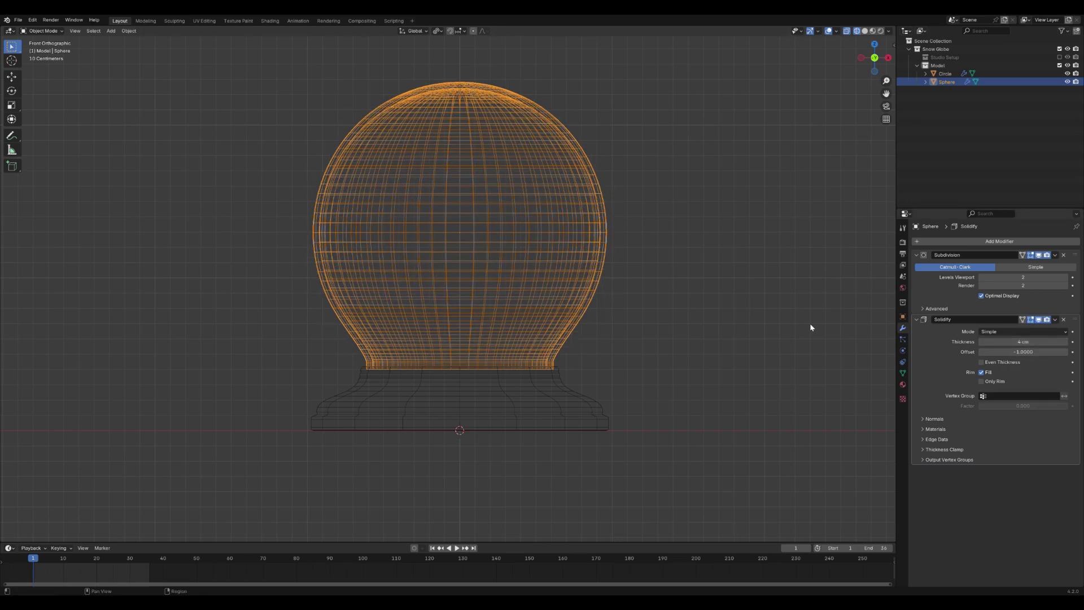
{"action": "scroll", "coordinate": [628, 287], "scroll_direction": "down", "scroll_amount": 10}
{"action": "scroll", "coordinate": [618, 289], "scroll_direction": "up", "scroll_amount": 10}
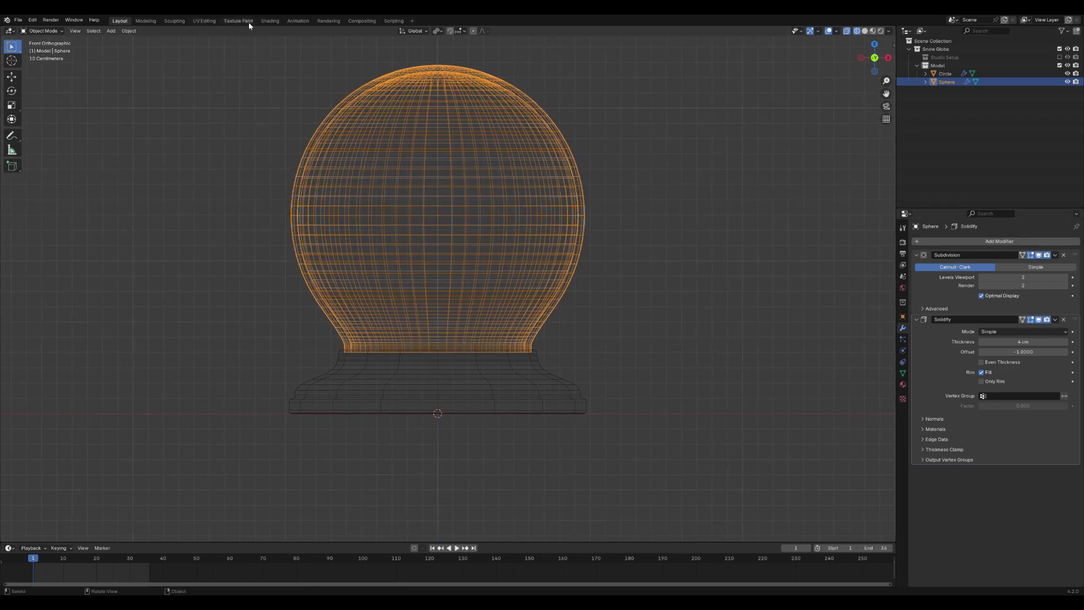
Switch to the Shading workspace with the Studio Setup collection enabled and rendered shading on, and save the file
{"action": "left_click", "coordinate": [269, 21]}
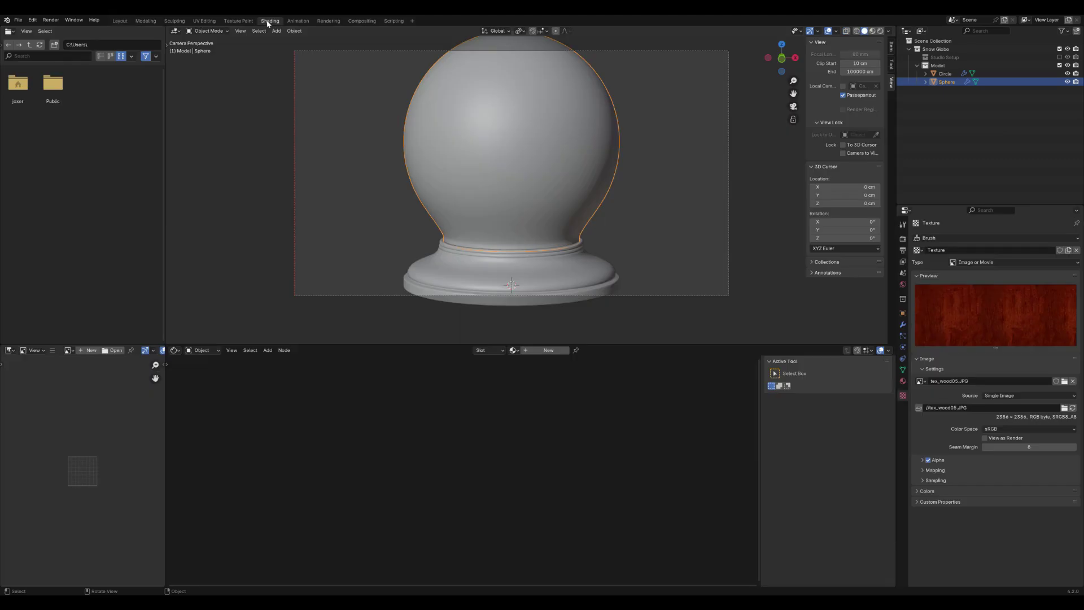
{"action": "scroll", "coordinate": [677, 101], "scroll_direction": "down", "scroll_amount": 1}
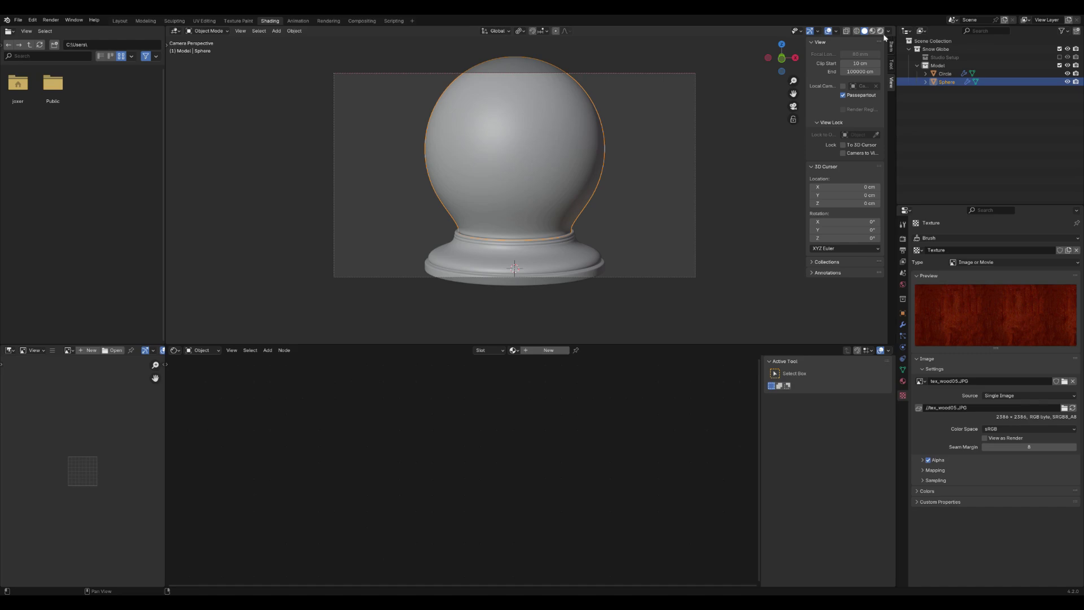
{"action": "left_click", "coordinate": [17, 20]}
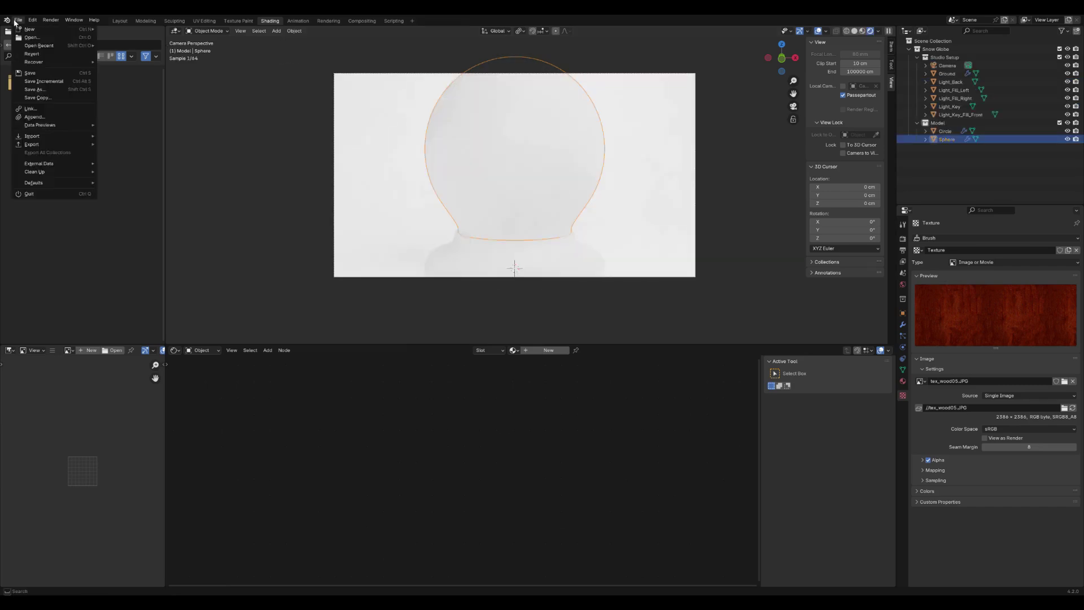
{"action": "left_click", "coordinate": [29, 73]}
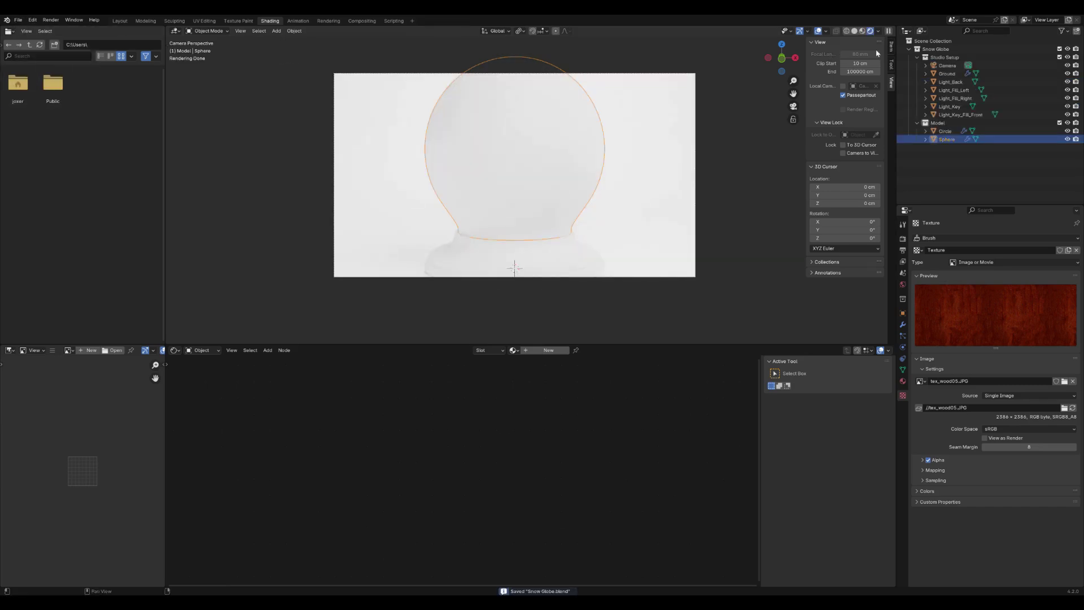
Select the snow globe's base and create a new material for it
{"action": "middle_click_drag", "start_coordinate": [542, 148], "coordinate": [561, 148]}
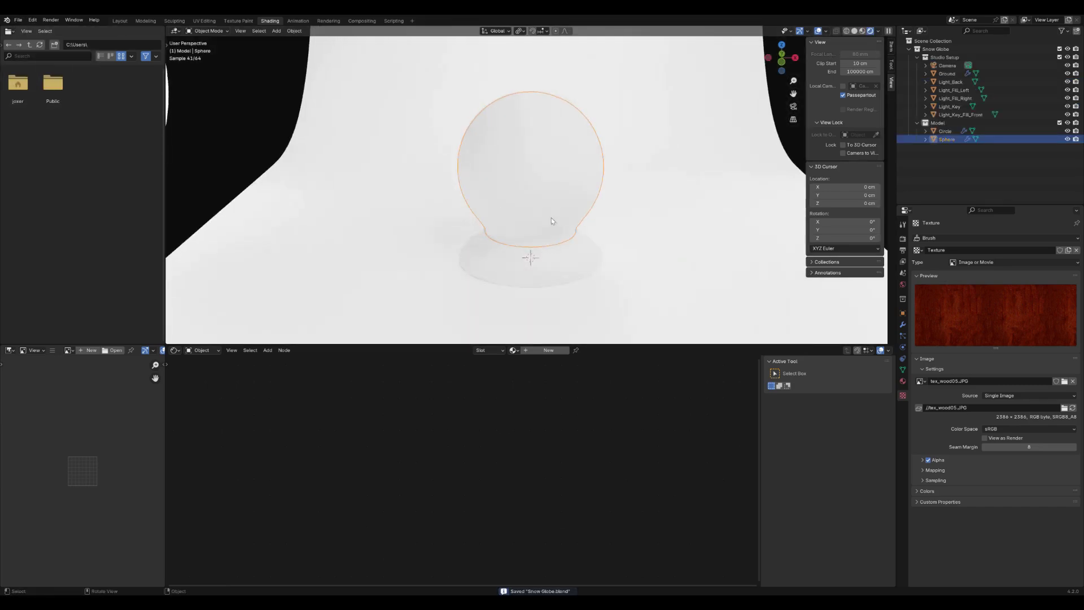
{"action": "middle_click_drag", "start_coordinate": [551, 218], "coordinate": [536, 193], "text": "shift"}
{"action": "scroll", "coordinate": [536, 194], "scroll_direction": "up", "scroll_amount": 1}
{"action": "left_click", "coordinate": [542, 245]}
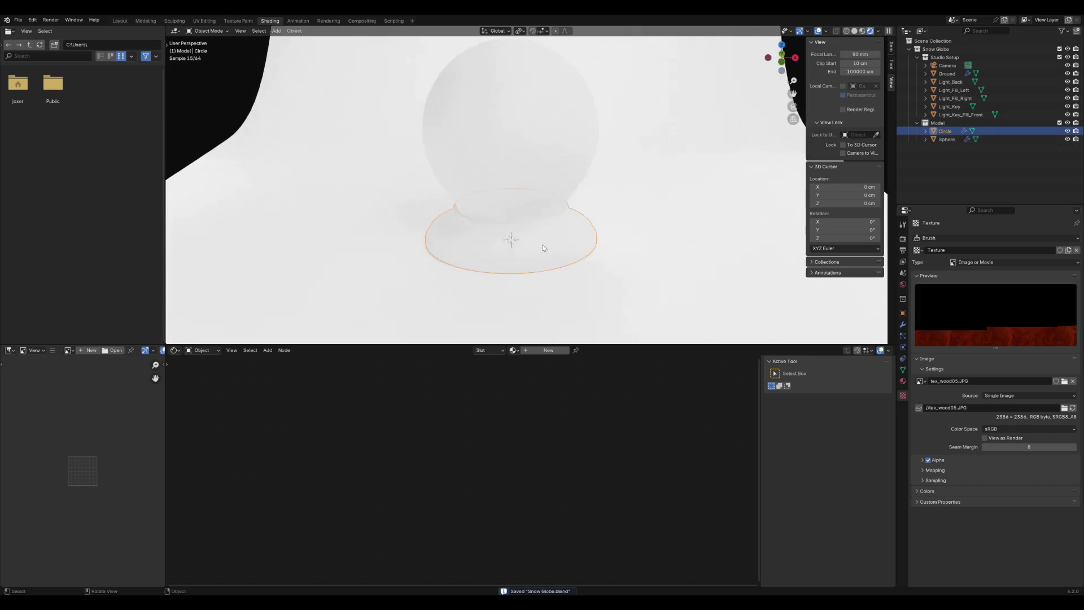
{"action": "left_click", "coordinate": [555, 350]}
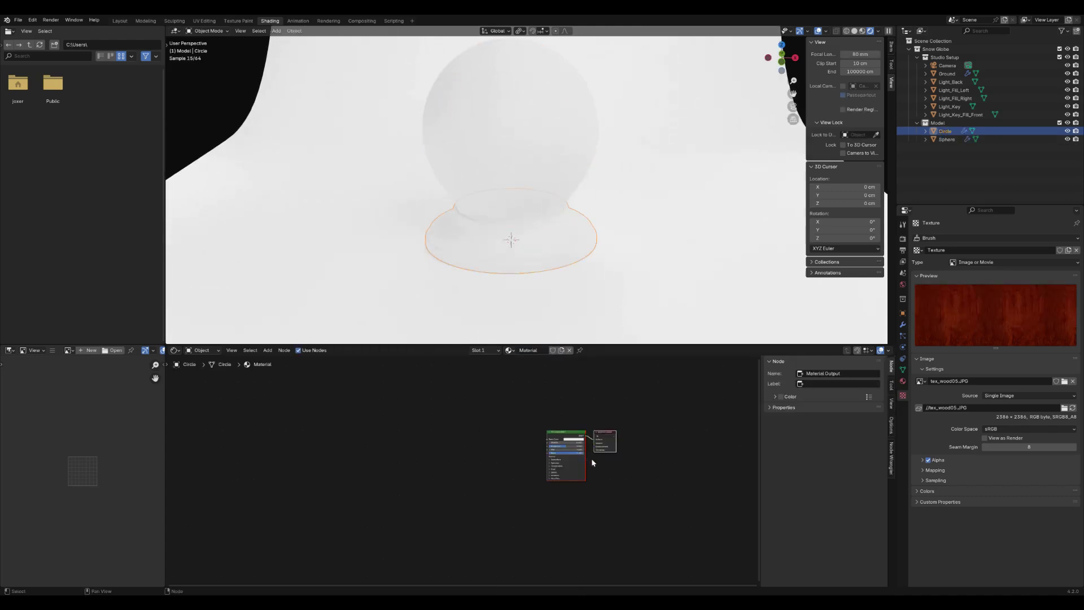
Add an Image Texture node beside the base material's Principled BSDF and assign tex_wood05.JPG to it
{"action": "scroll", "coordinate": [593, 463], "scroll_direction": "up", "scroll_amount": 5}
{"action": "middle_click_drag", "start_coordinate": [656, 449], "coordinate": [552, 460]}
{"action": "key", "text": "shift+a"}
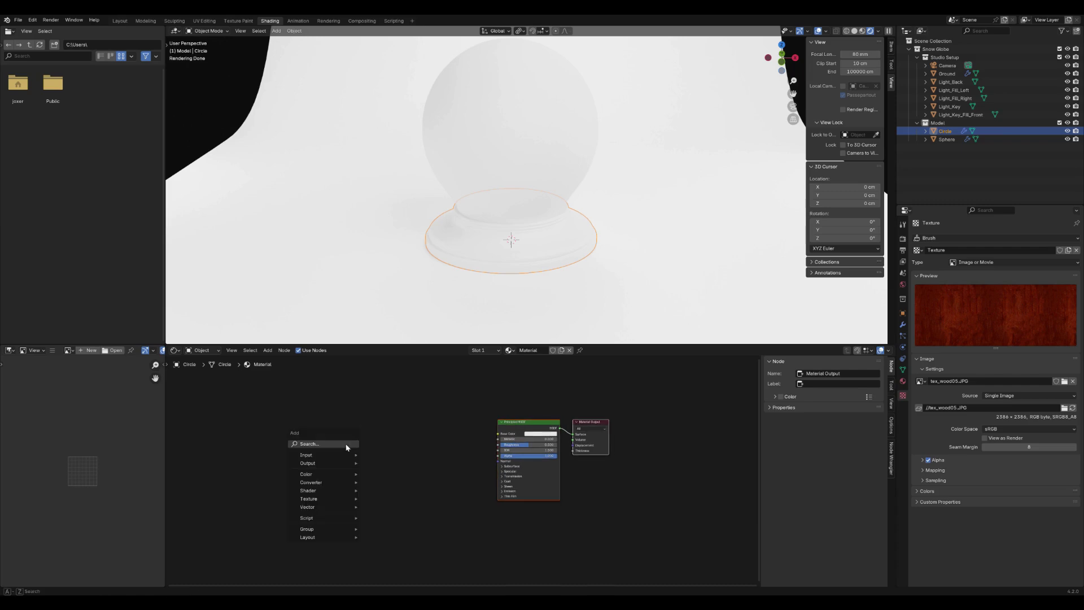
{"action": "mouse_move", "coordinate": [341, 499]}
{"action": "left_click", "coordinate": [395, 424]}
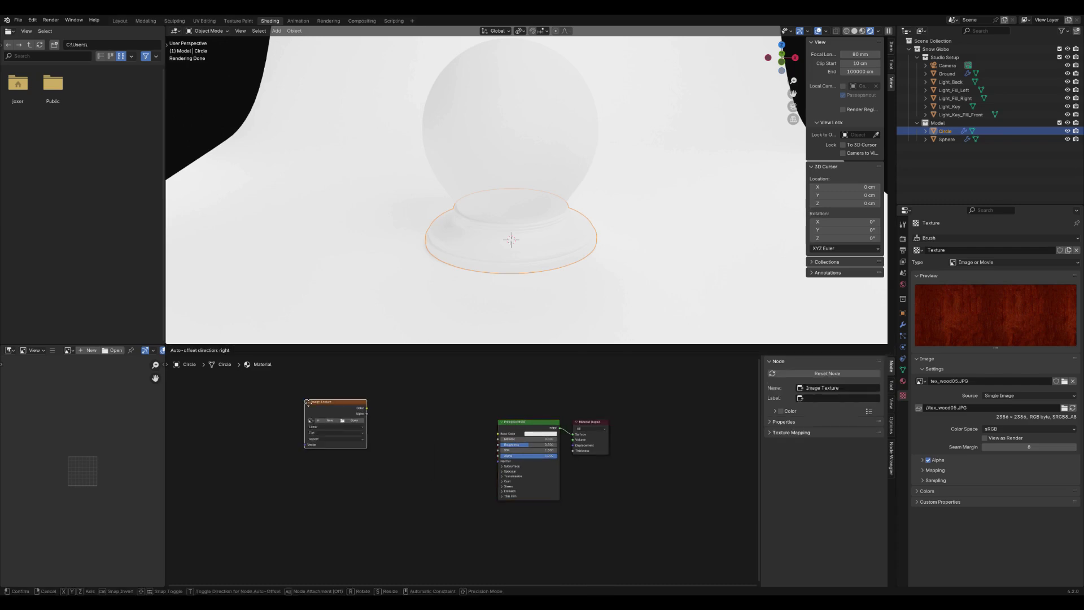
{"action": "left_click", "coordinate": [308, 403]}
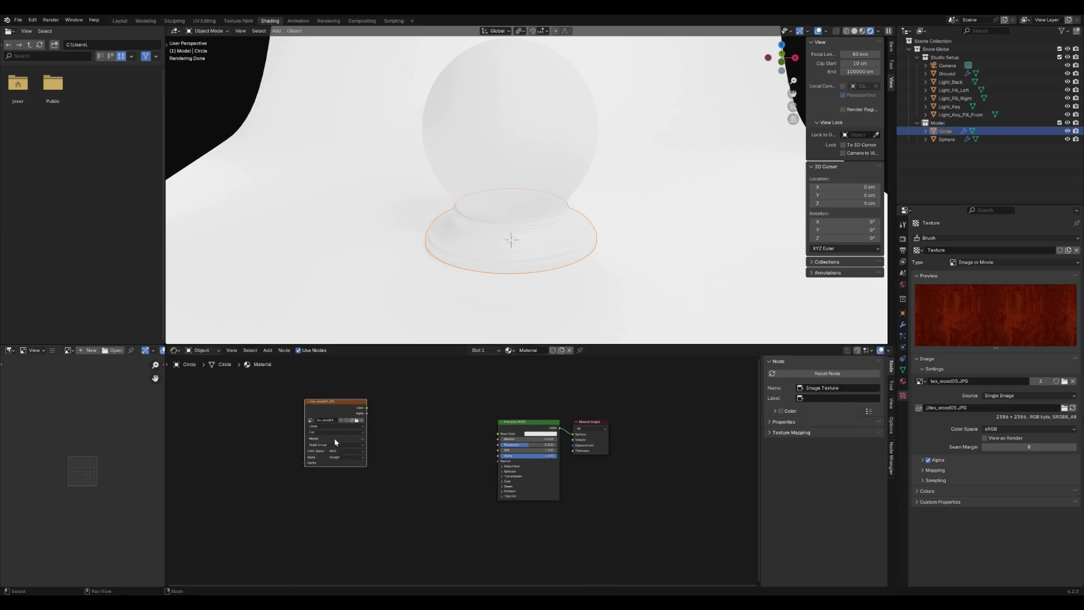
Display tex_wood05.JPG in the image editor and fit the whole image in view
{"action": "scroll", "coordinate": [83, 443], "scroll_direction": "up", "scroll_amount": 5}
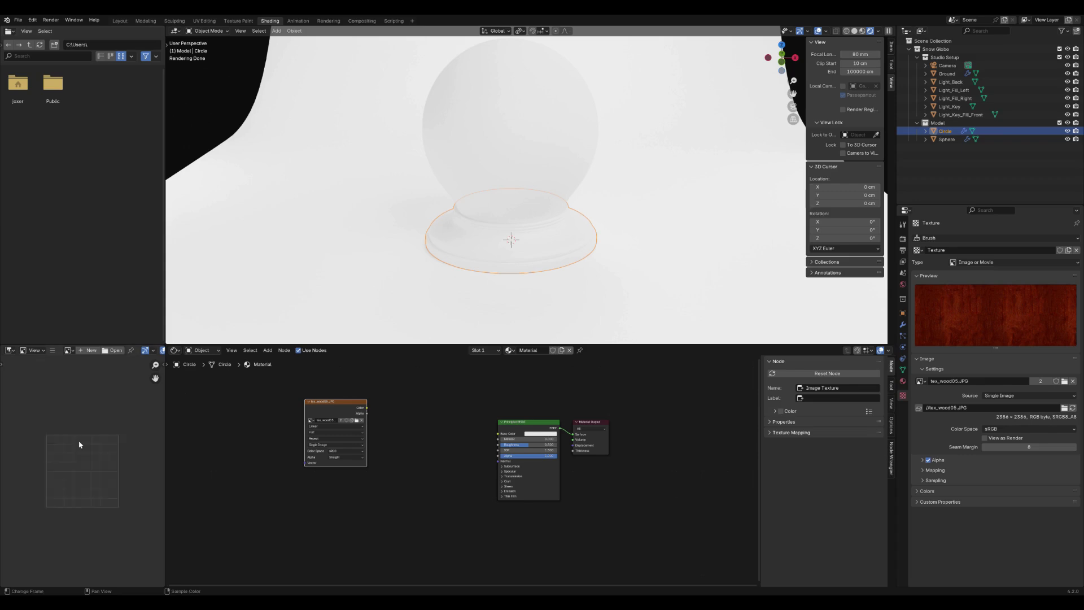
{"action": "left_click", "coordinate": [69, 350]}
{"action": "left_click", "coordinate": [92, 383]}
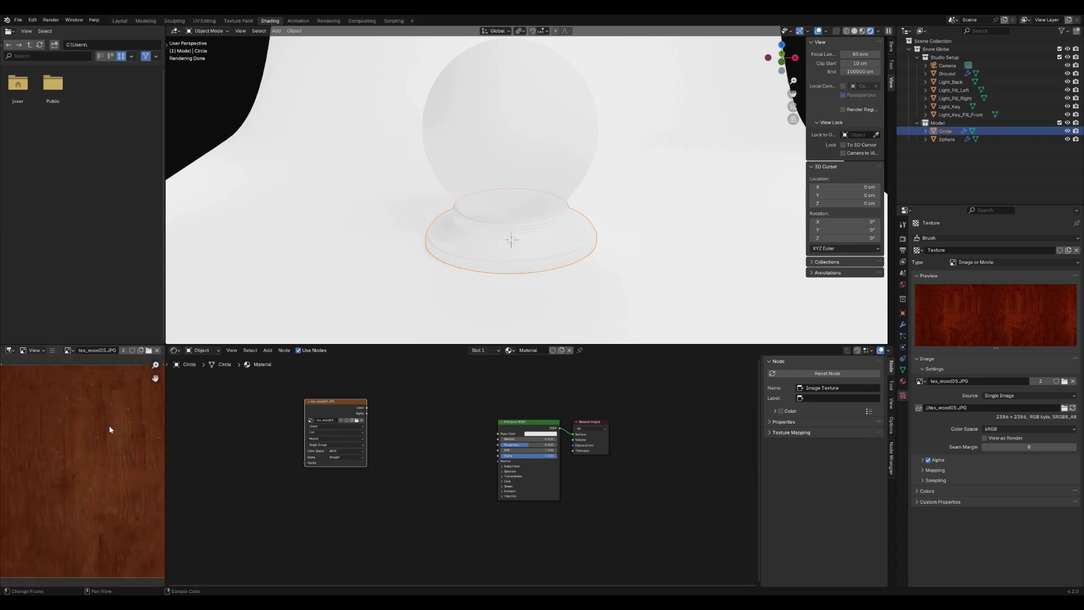
{"action": "key", "text": "Home"}
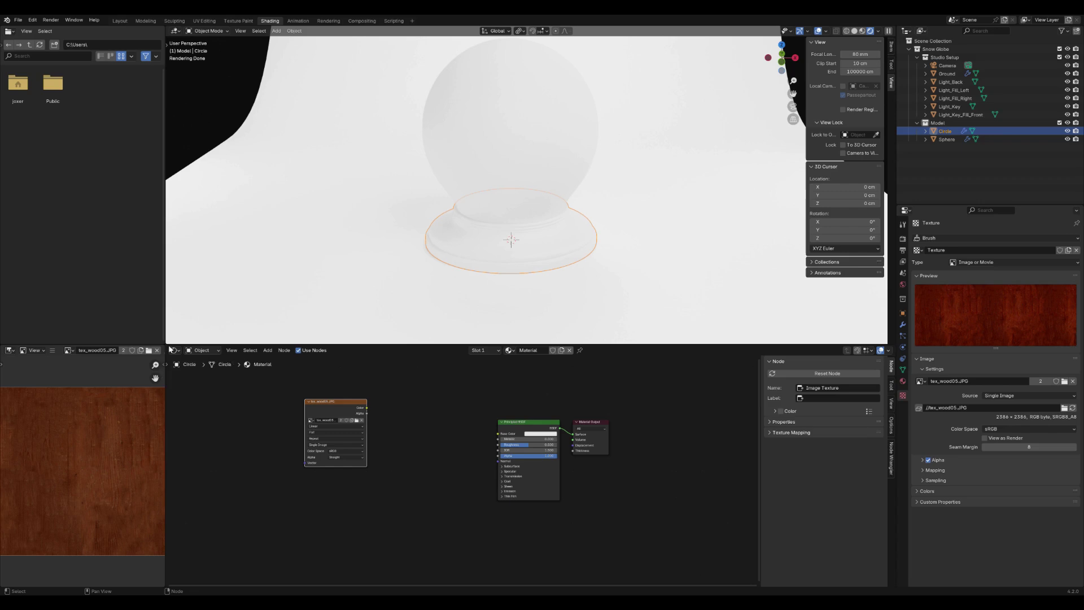
Connect the wood image texture's Color output to the Principled BSDF's Base Color and inspect the textured base up close
{"action": "scroll", "coordinate": [162, 399], "scroll_direction": "down", "scroll_amount": 1}
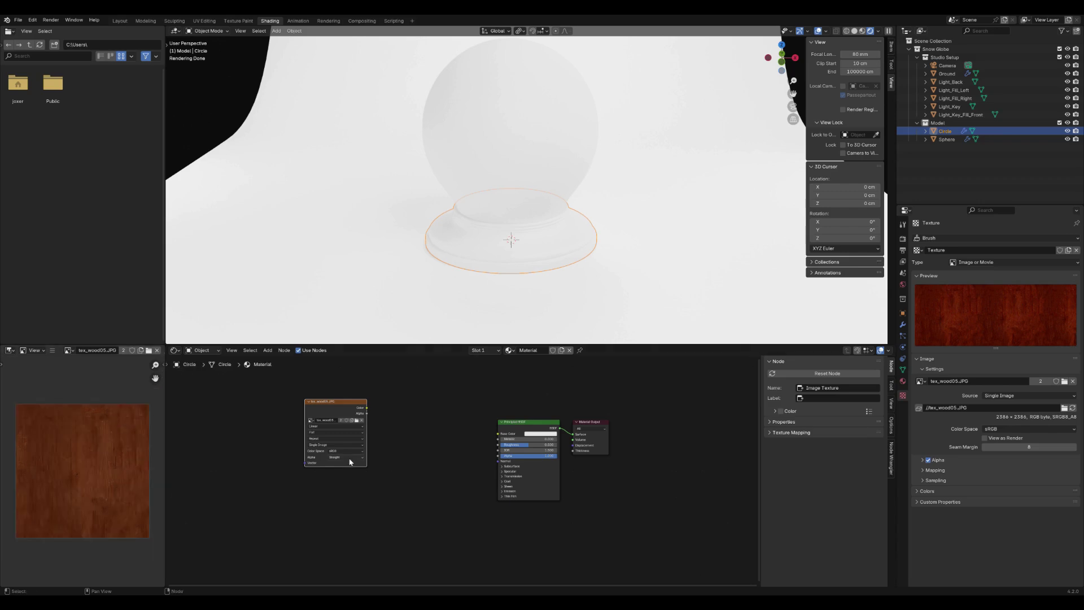
{"action": "left_click_drag", "start_coordinate": [365, 407], "coordinate": [500, 435]}
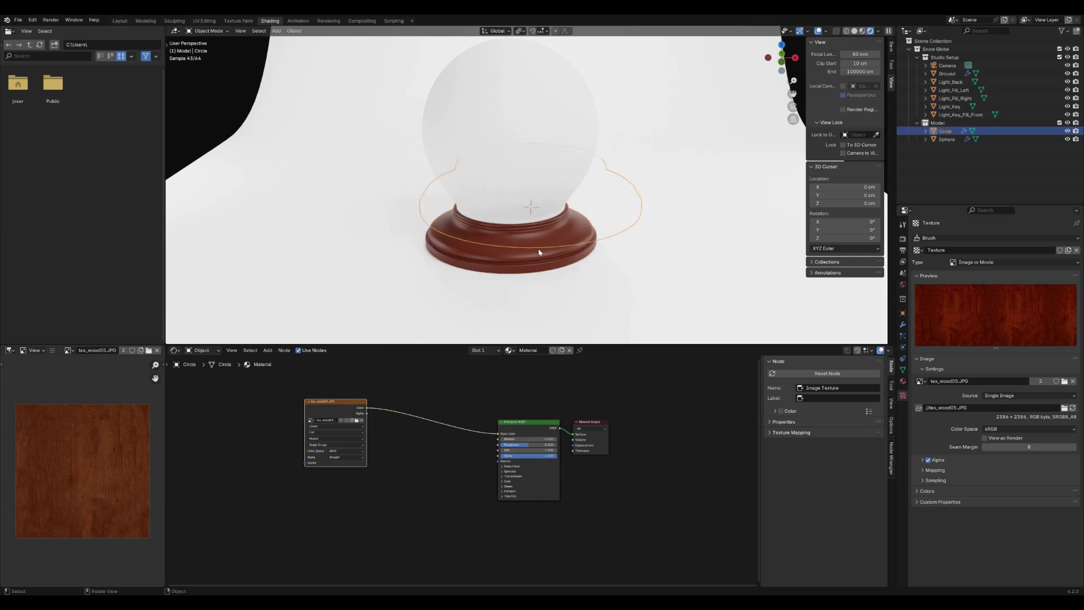
{"action": "scroll", "coordinate": [537, 248], "scroll_direction": "up", "scroll_amount": 3}
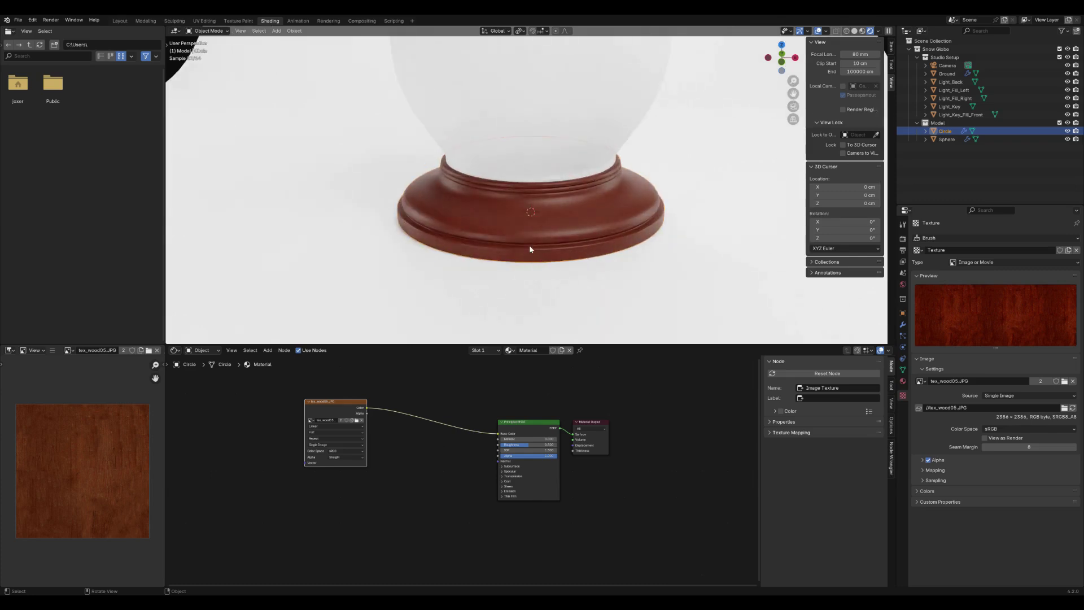
{"action": "middle_click_drag", "start_coordinate": [529, 249], "coordinate": [520, 211]}
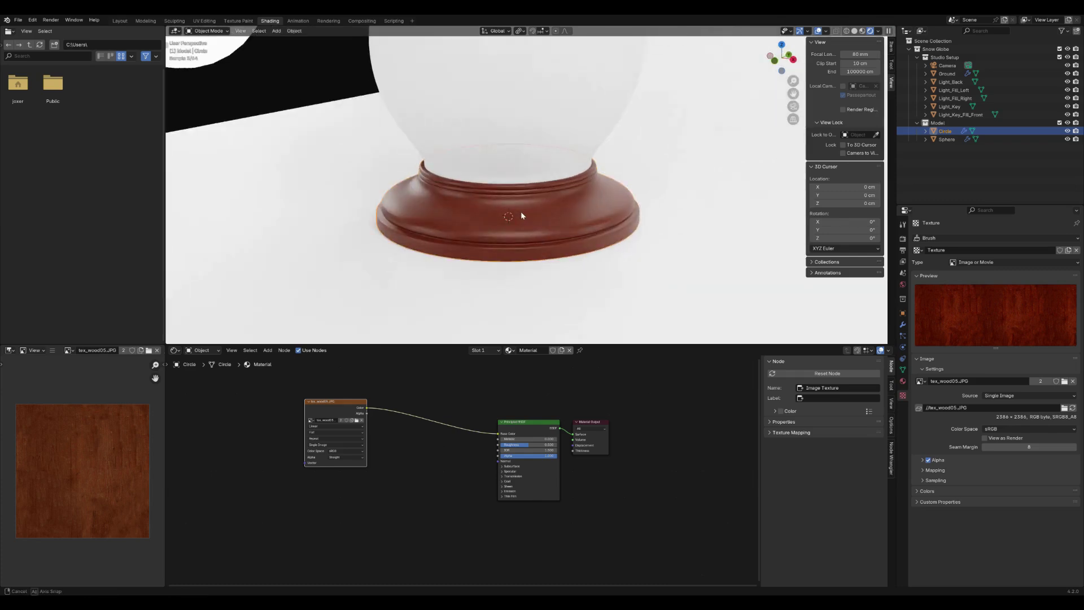
Switch to the UV Editing workspace and isolate the snow globe's base in local view
{"action": "left_click", "coordinate": [203, 21]}
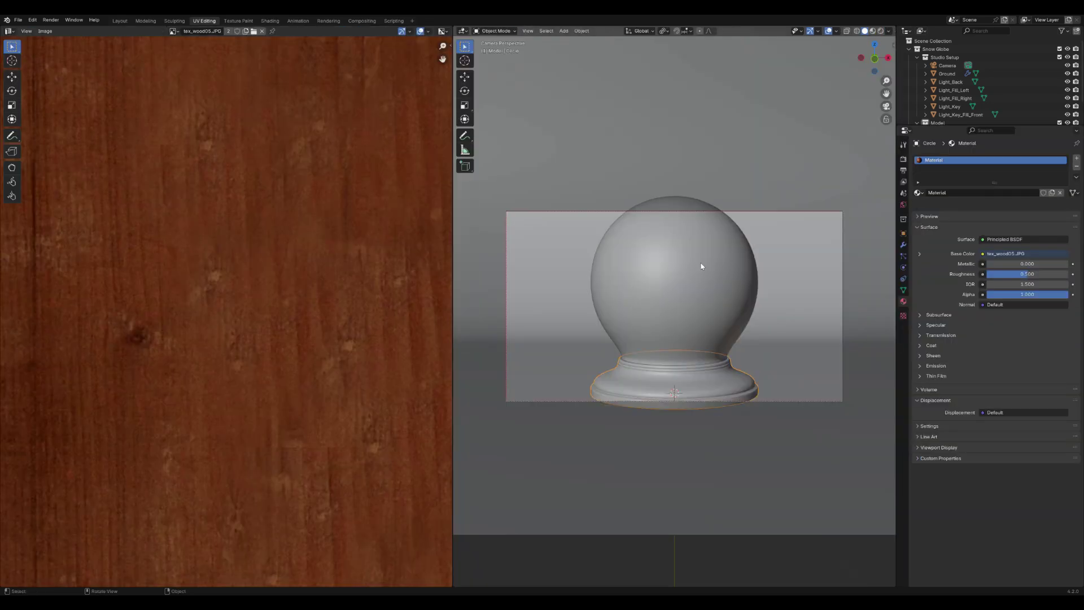
{"action": "key", "text": "KP_Divide"}
{"action": "scroll", "coordinate": [258, 225], "scroll_direction": "down", "scroll_amount": 3}
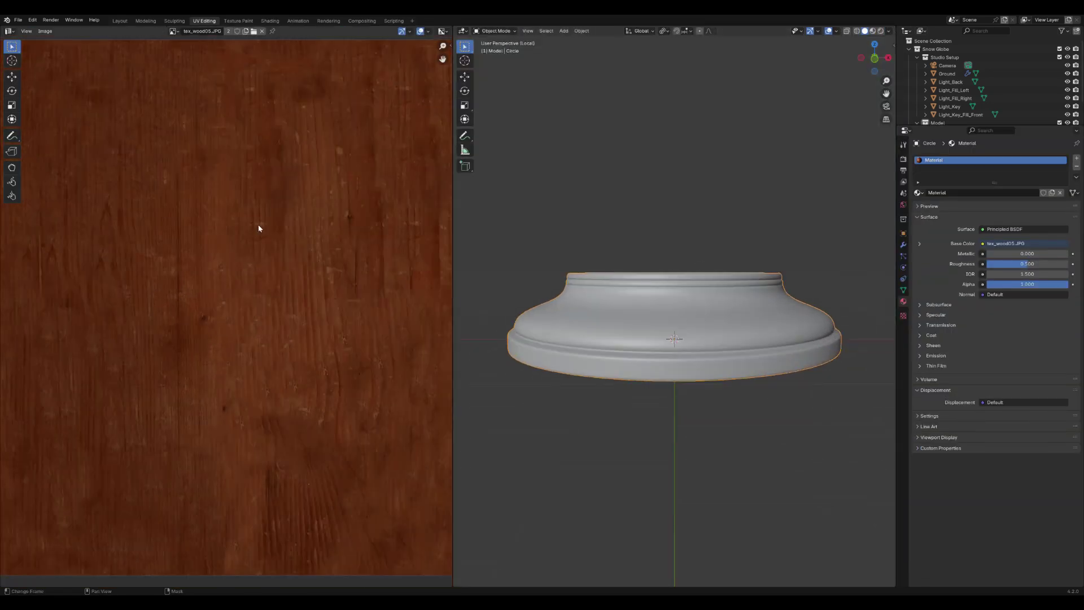
Mark seams on the base along its bottom rim, its top rim and one vertical edge line joining them
{"action": "key", "text": "Tab"}
{"action": "middle_click_drag", "start_coordinate": [719, 262], "coordinate": [511, 223]}
{"action": "scroll", "coordinate": [751, 259], "scroll_direction": "up", "scroll_amount": 2}
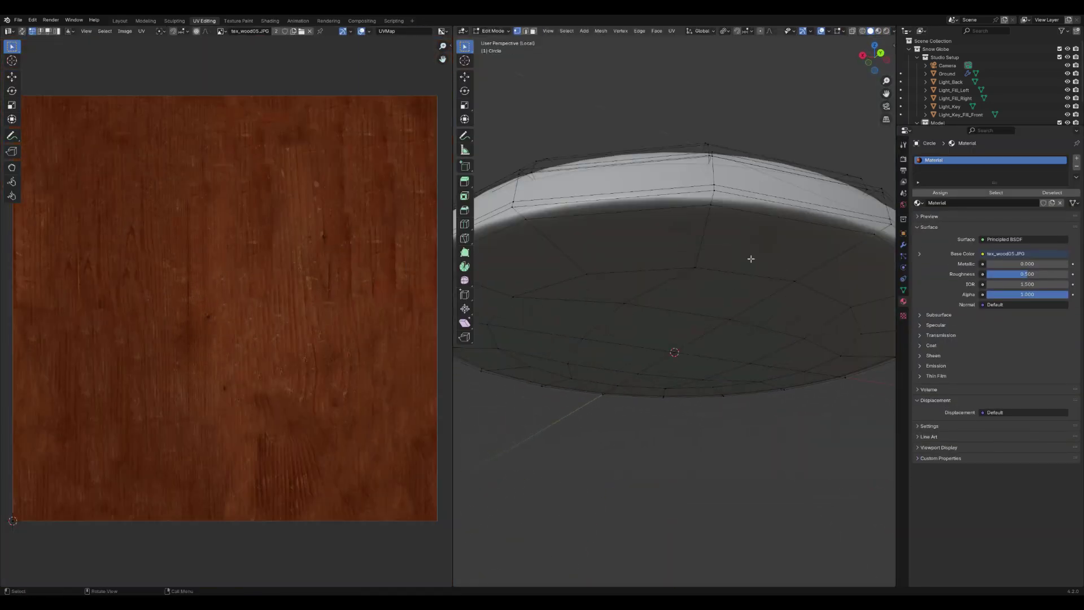
{"action": "left_click", "coordinate": [757, 202], "text": "alt"}
{"action": "scroll", "coordinate": [757, 203], "scroll_direction": "down", "scroll_amount": 3}
{"action": "middle_click_drag", "start_coordinate": [757, 204], "coordinate": [745, 252]}
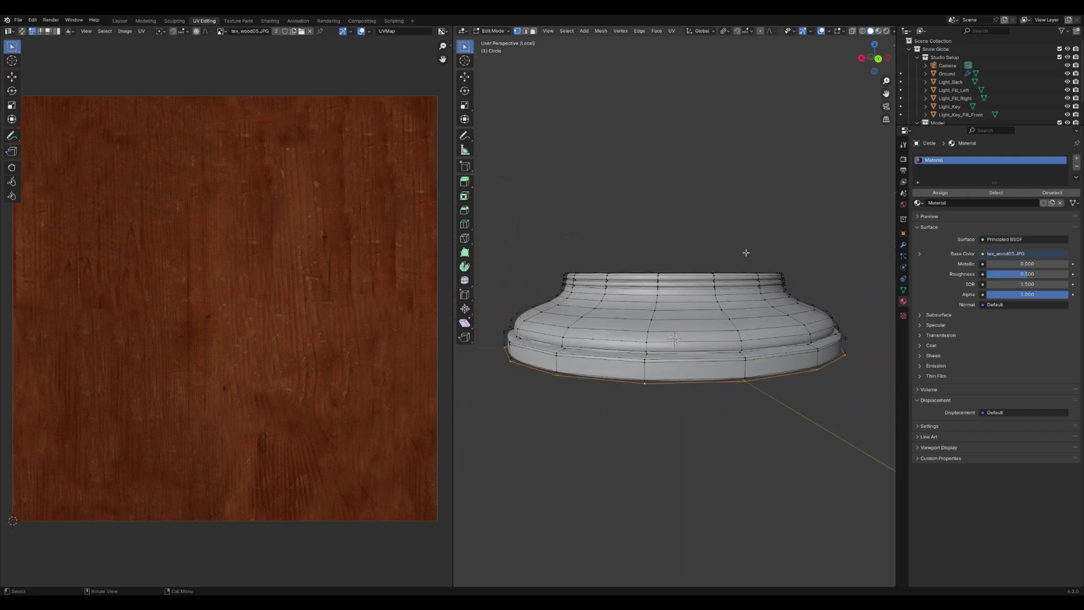
{"action": "left_click", "coordinate": [746, 355], "text": "alt+shift"}
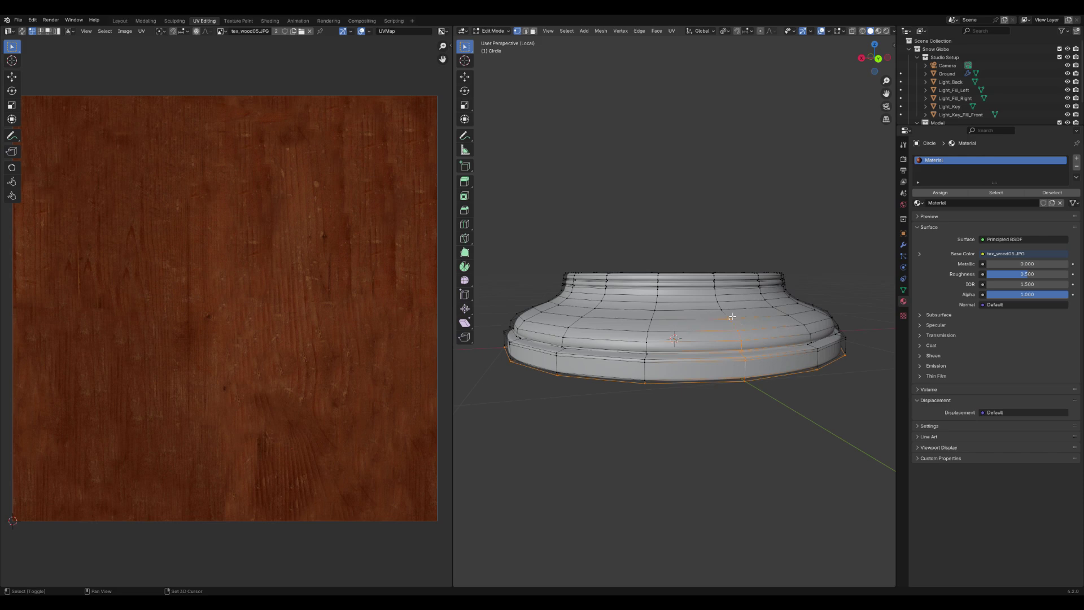
{"action": "scroll", "coordinate": [743, 334], "scroll_direction": "up", "scroll_amount": 5}
{"action": "left_click", "coordinate": [771, 279], "text": "shift"}
{"action": "left_click", "coordinate": [773, 266], "text": "shift"}
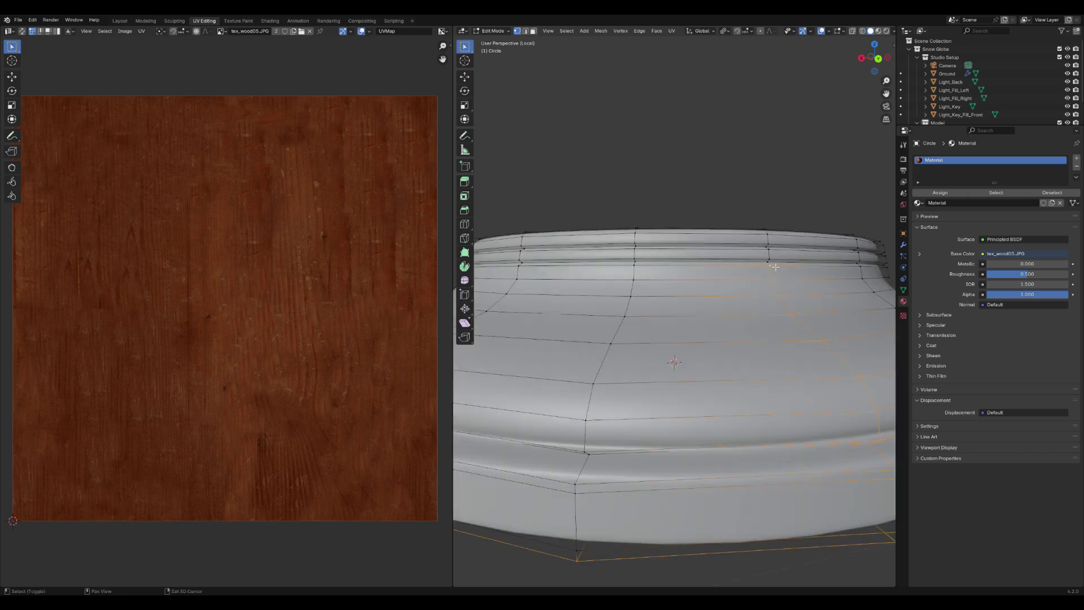
{"action": "left_click", "coordinate": [770, 262], "text": "shift"}
{"action": "left_click", "coordinate": [770, 259], "text": "shift"}
{"action": "left_click", "coordinate": [770, 249], "text": "shift"}
{"action": "left_click", "coordinate": [770, 247], "text": "shift"}
{"action": "left_click", "coordinate": [771, 244], "text": "shift"}
{"action": "scroll", "coordinate": [773, 243], "scroll_direction": "down", "scroll_amount": 2}
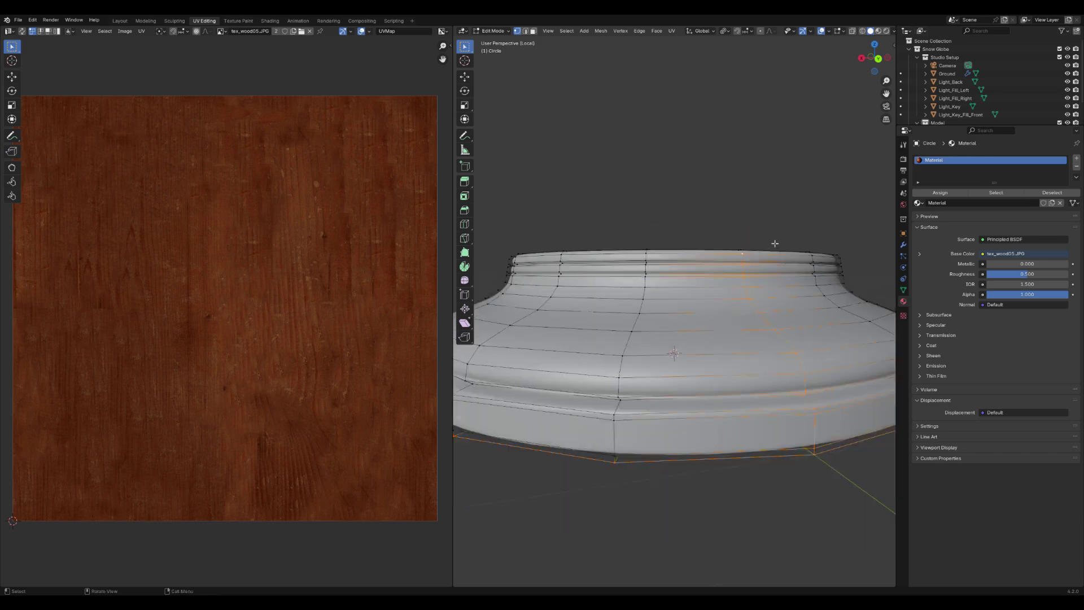
{"action": "middle_click_drag", "start_coordinate": [773, 242], "coordinate": [727, 279]}
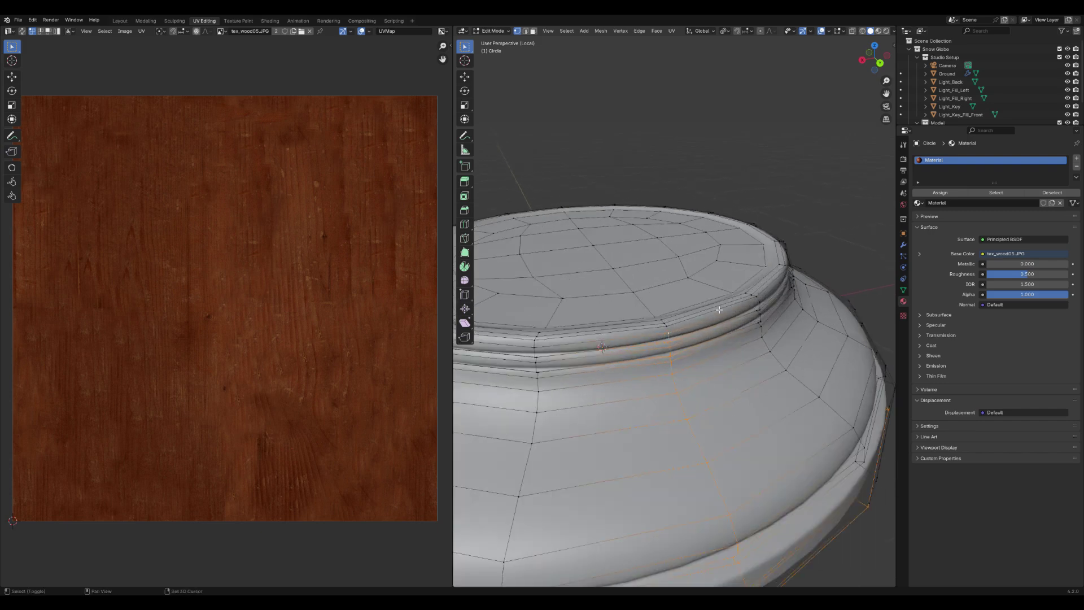
{"action": "scroll", "coordinate": [719, 309], "scroll_direction": "down", "scroll_amount": 4}
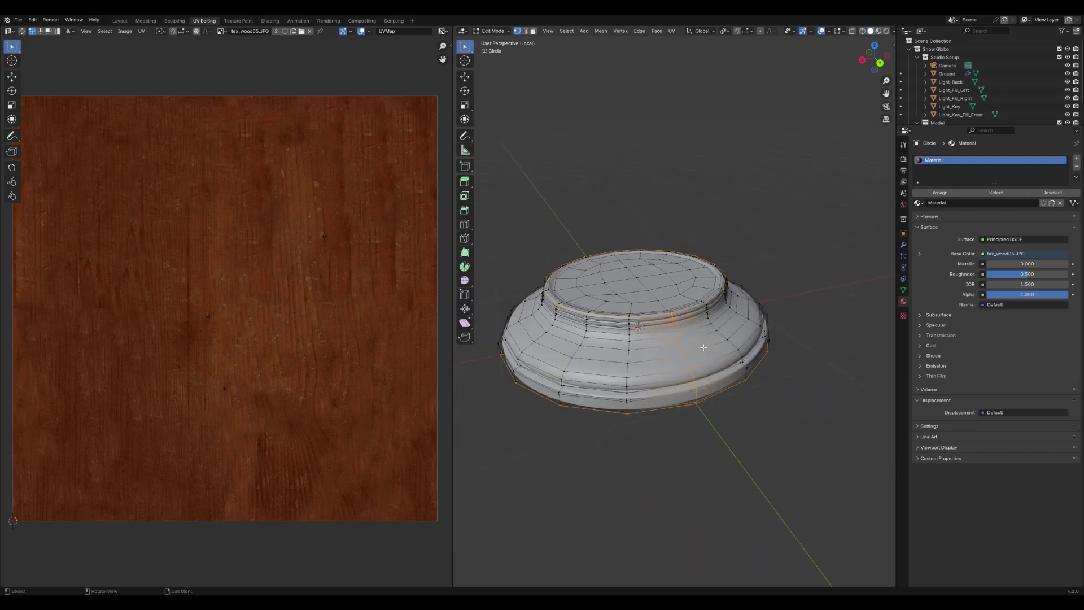
{"action": "key", "text": "ctrl+e"}
{"action": "left_click", "coordinate": [666, 474]}
{"action": "key", "text": "Tab"}
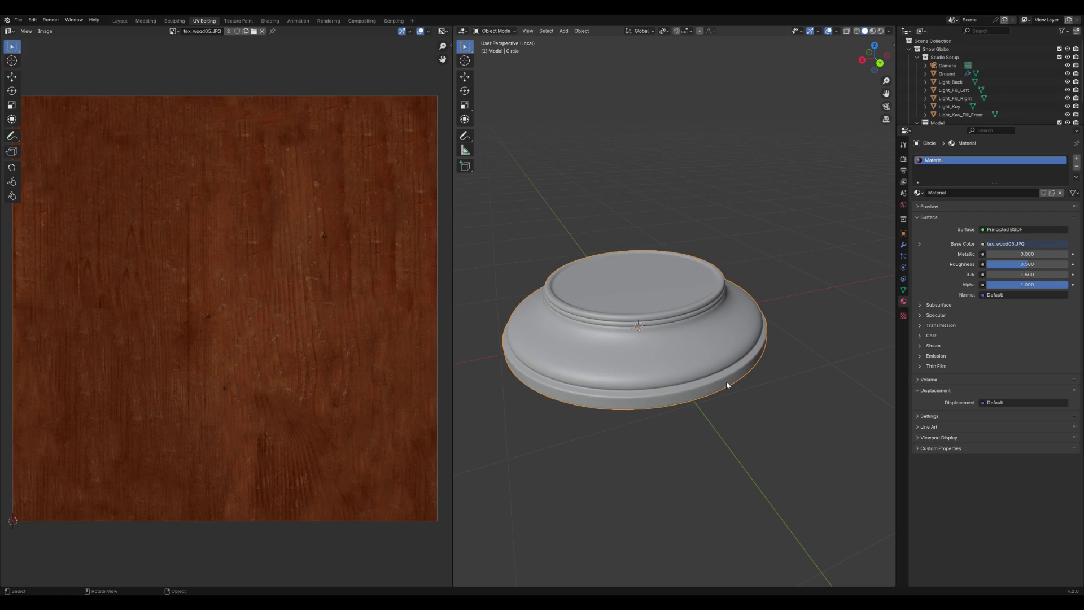
{"action": "key", "text": "Tab"}
{"action": "key", "text": "Tab"}
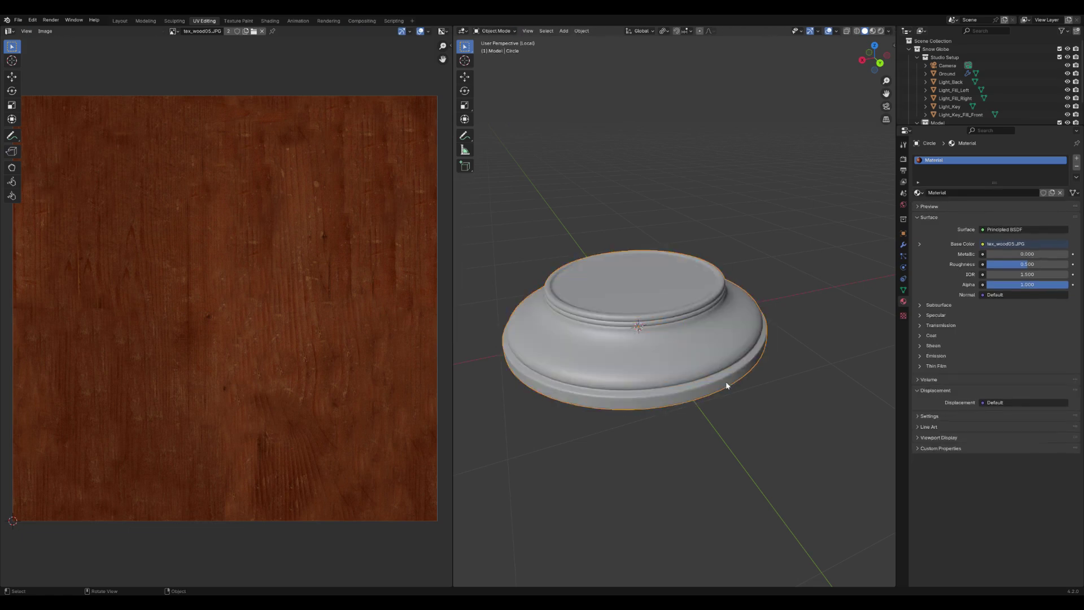
Leave the base's local view and apply the object transforms of the base and the globe
{"action": "left_click", "coordinate": [886, 106]}
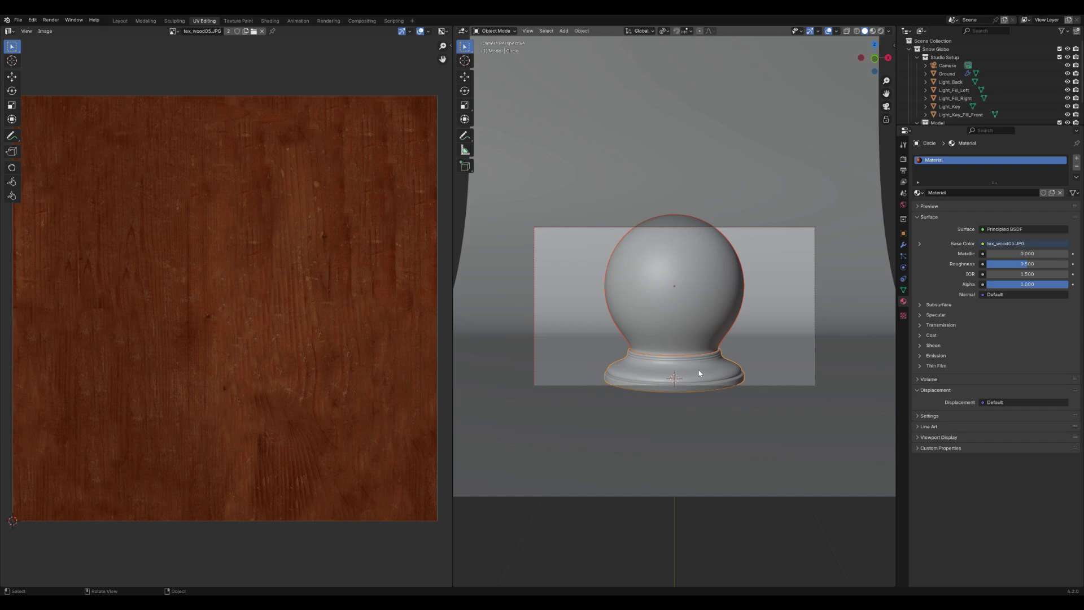
{"action": "key", "text": "ctrl+a"}
{"action": "left_click", "coordinate": [679, 392]}
Unwrap the base's mesh with the Angle Based method and an island margin of about 0.22
{"action": "key", "text": "Tab"}
{"action": "key", "text": "u"}
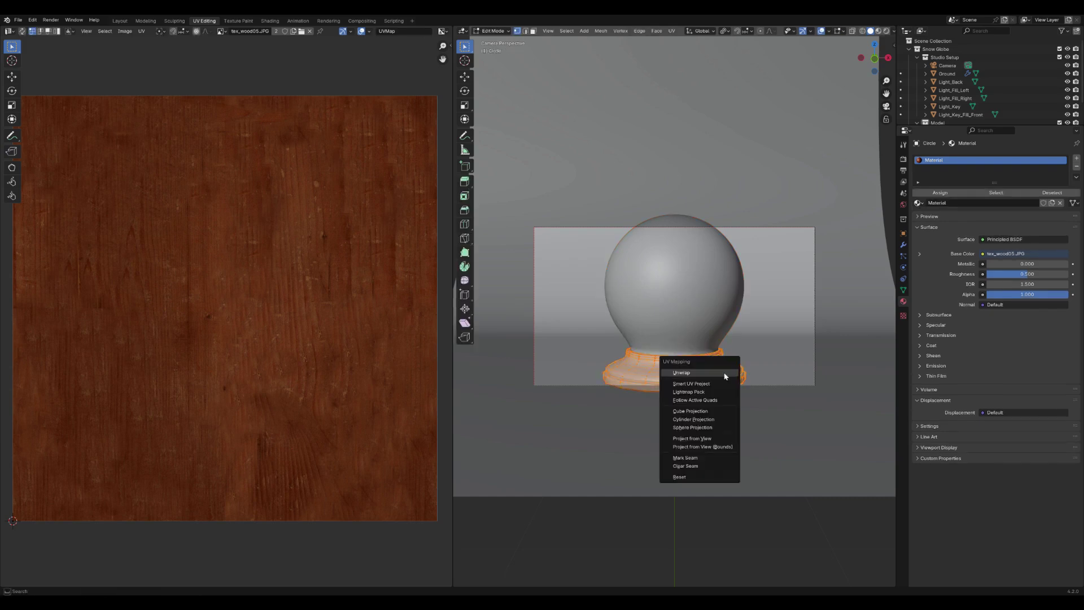
{"action": "left_click", "coordinate": [727, 376]}
{"action": "scroll", "coordinate": [402, 328], "scroll_direction": "down", "scroll_amount": 1}
{"action": "left_click", "coordinate": [484, 579]}
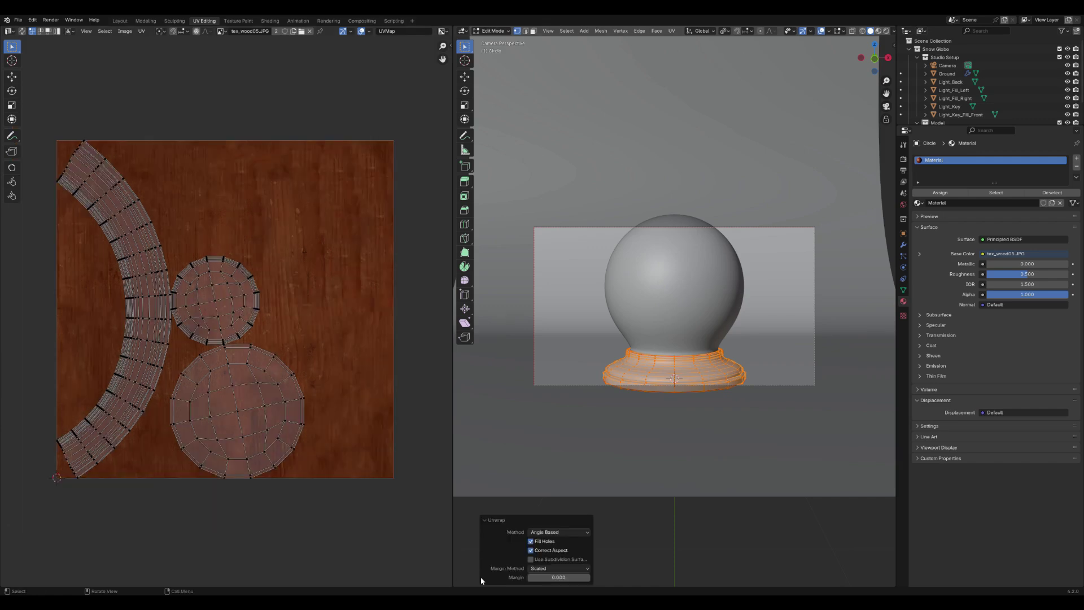
{"action": "left_click_drag", "start_coordinate": [542, 577], "coordinate": [582, 577]}
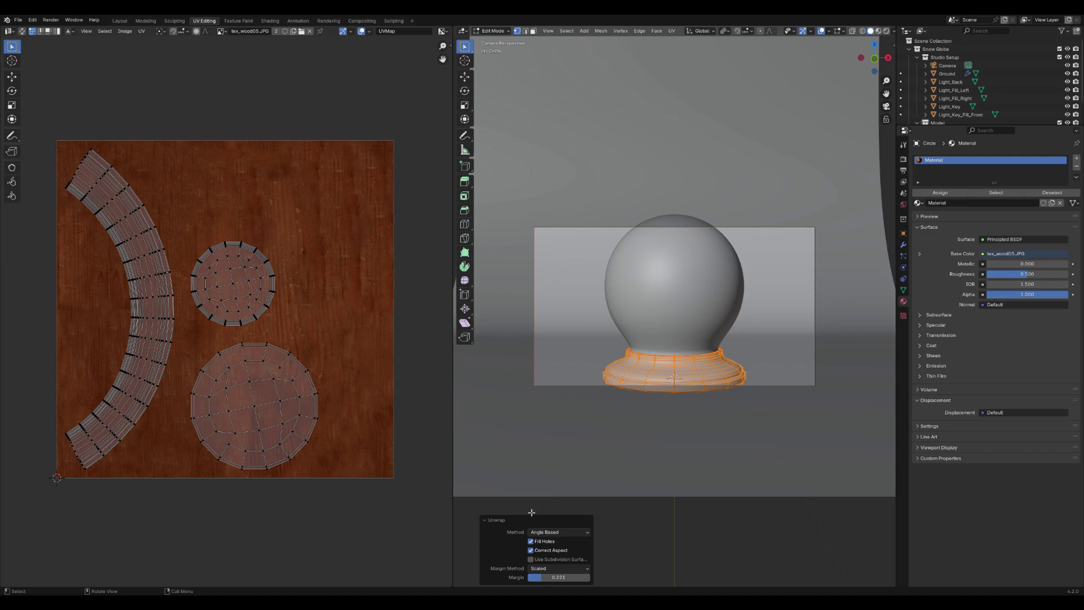
{"action": "key", "text": "Tab"}
Isolate the globe in local view and apply its Solidify modifier
{"action": "left_click", "coordinate": [628, 309]}
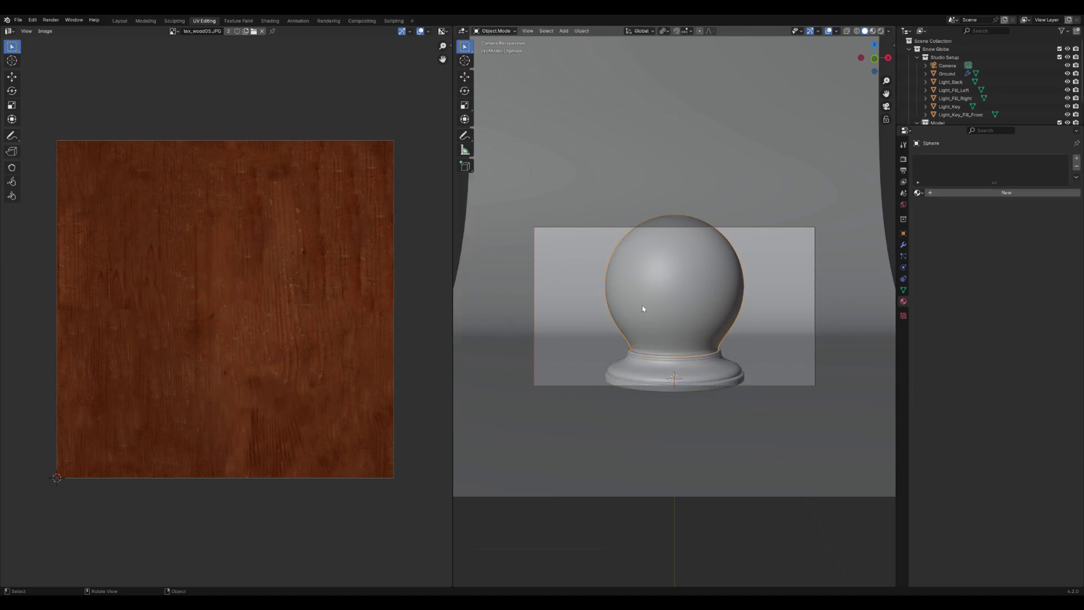
{"action": "key", "text": "KP_Divide"}
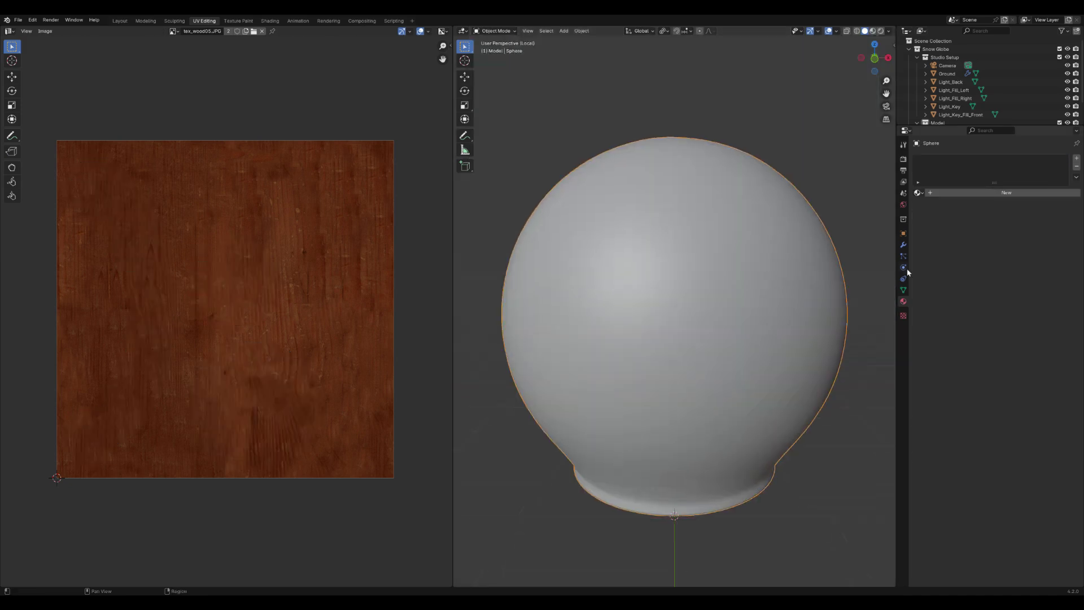
{"action": "left_click", "coordinate": [903, 245]}
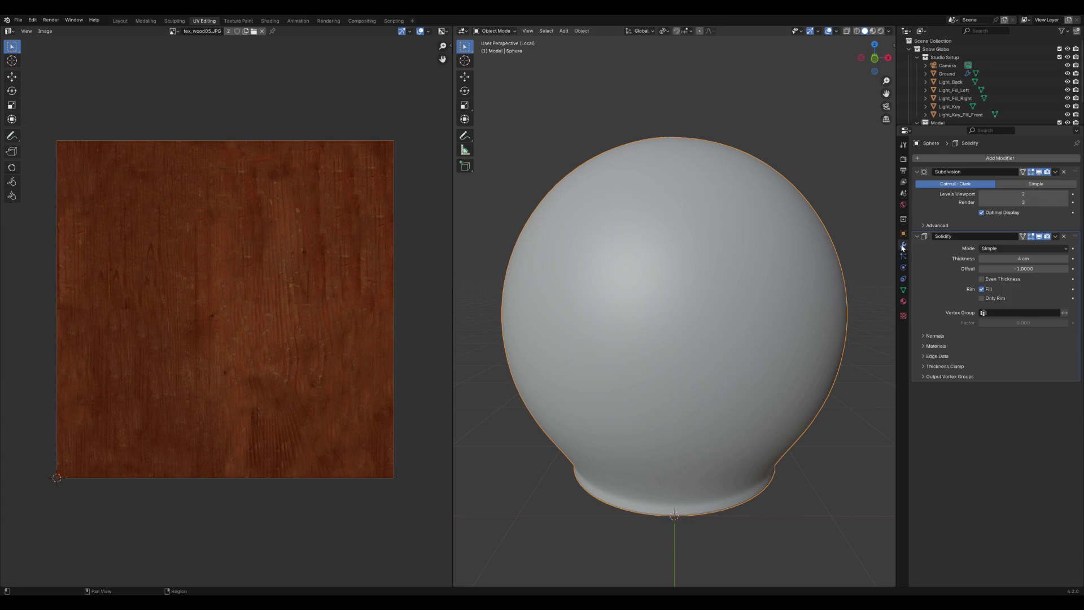
{"action": "left_click", "coordinate": [1055, 237]}
{"action": "left_click", "coordinate": [1019, 244]}
Open the globe's mesh for editing and turn off the Subdivision modifier's display in Edit Mode
{"action": "middle_click_drag", "start_coordinate": [789, 291], "coordinate": [785, 236]}
{"action": "key", "text": "Tab"}
{"action": "scroll", "coordinate": [725, 283], "scroll_direction": "up", "scroll_amount": 2}
{"action": "scroll", "coordinate": [724, 283], "scroll_direction": "down", "scroll_amount": 2}
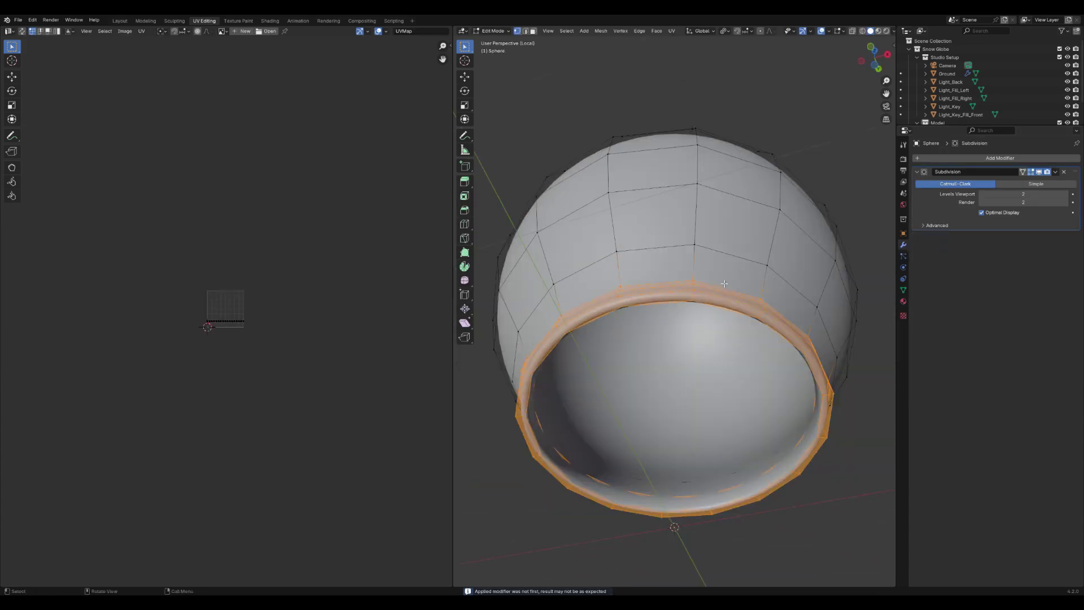
{"action": "middle_click_drag", "start_coordinate": [724, 284], "coordinate": [707, 287]}
{"action": "middle_click_drag", "start_coordinate": [808, 244], "coordinate": [801, 207]}
{"action": "left_click", "coordinate": [1032, 173]}
Mark seams on the globe's outer surface along a ring near the crown, one vertical edge line and the bottom opening's rim
{"action": "middle_click_drag", "start_coordinate": [707, 225], "coordinate": [758, 204]}
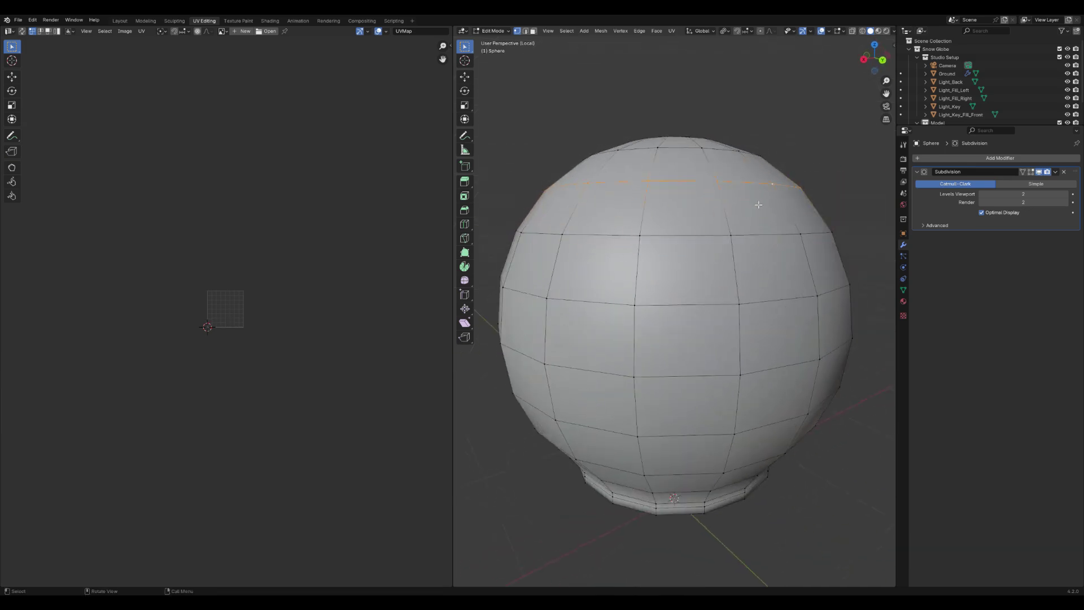
{"action": "left_click", "coordinate": [824, 369], "text": "alt+shift"}
{"action": "middle_click_drag", "start_coordinate": [817, 342], "coordinate": [769, 265]}
{"action": "left_click", "coordinate": [755, 314], "text": "shift"}
{"action": "left_click_drag", "start_coordinate": [767, 272], "coordinate": [769, 259], "text": "shift"}
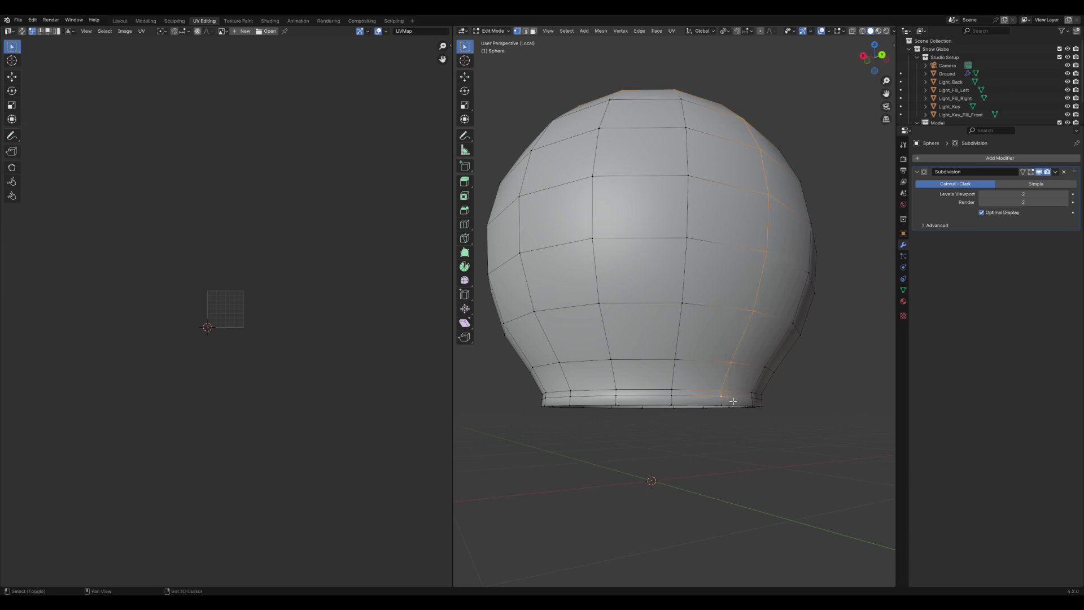
{"action": "middle_click_drag", "start_coordinate": [714, 398], "coordinate": [724, 322]}
{"action": "left_click", "coordinate": [739, 315], "text": "alt+shift"}
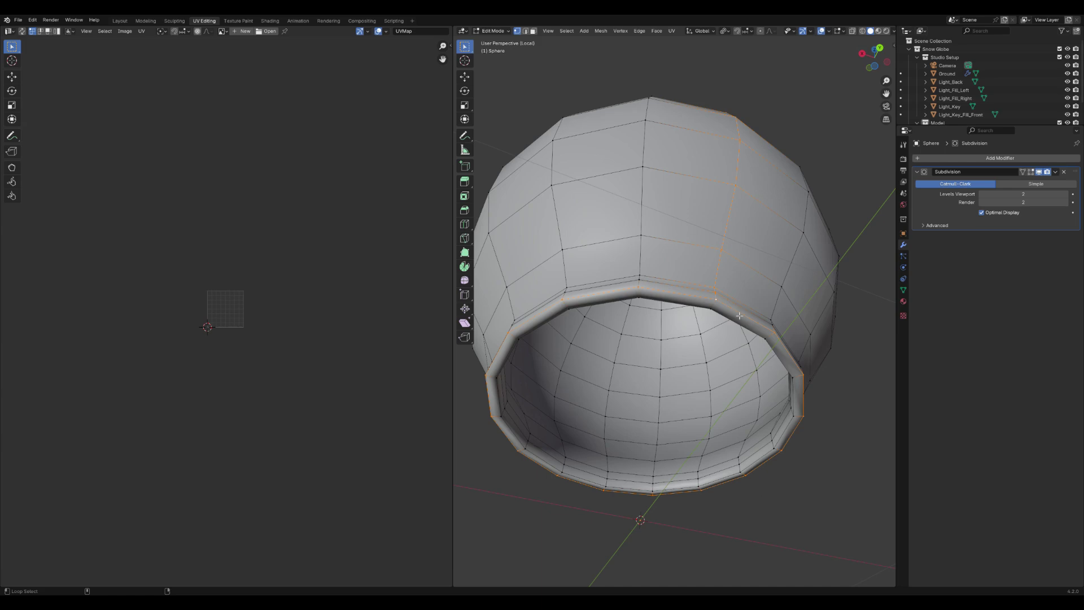
{"action": "key", "text": "ctrl+e"}
{"action": "left_click", "coordinate": [739, 315]}
{"action": "scroll", "coordinate": [740, 315], "scroll_direction": "up", "scroll_amount": 2}
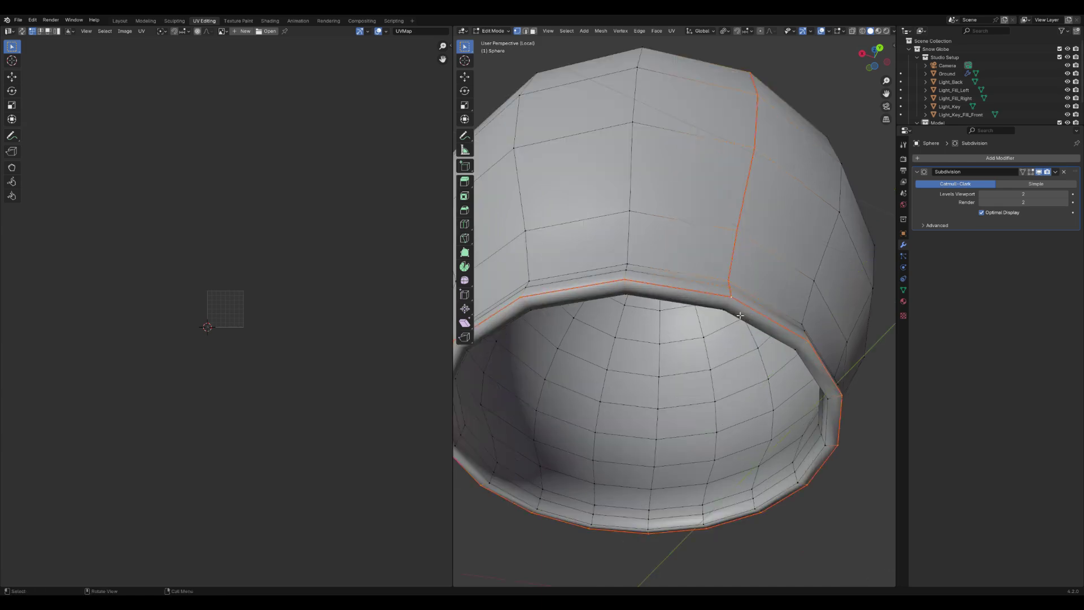
Add supporting loop cuts close to the opening's rim, one on the outer wall and one on the inner wall of the globe
{"action": "key", "text": "ctrl+r"}
{"action": "right_click", "coordinate": [735, 308]}
{"action": "middle_click_drag", "start_coordinate": [735, 308], "coordinate": [759, 355]}
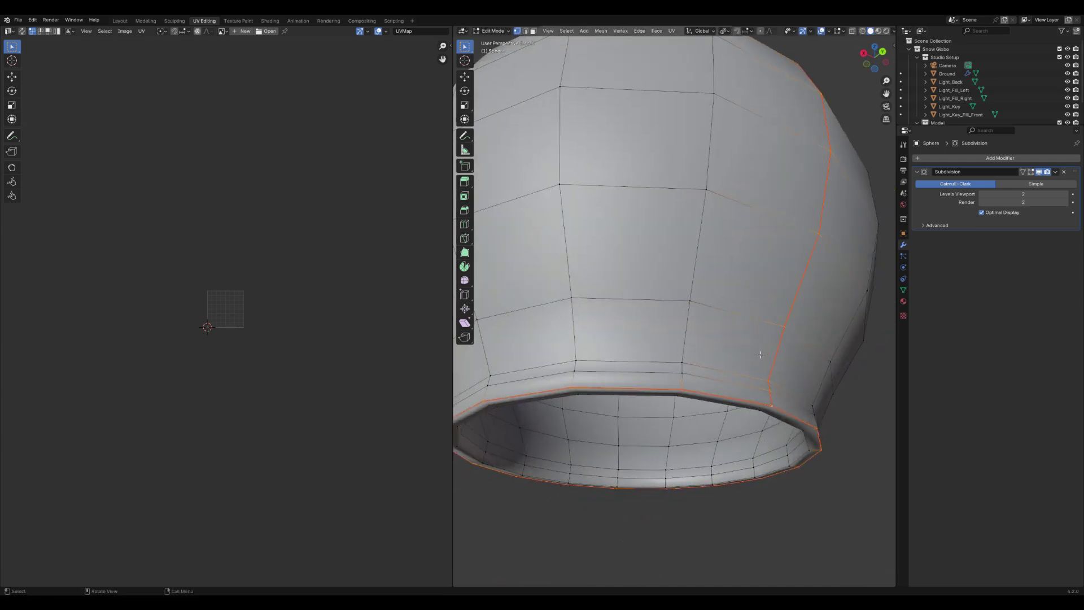
{"action": "key", "text": "ctrl+r"}
{"action": "left_click", "coordinate": [776, 403]}
{"action": "left_click", "coordinate": [778, 407]}
{"action": "scroll", "coordinate": [778, 408], "scroll_direction": "down", "scroll_amount": 1}
{"action": "middle_click_drag", "start_coordinate": [778, 407], "coordinate": [825, 411]}
{"action": "key", "text": "ctrl+r"}
{"action": "left_click", "coordinate": [738, 437]}
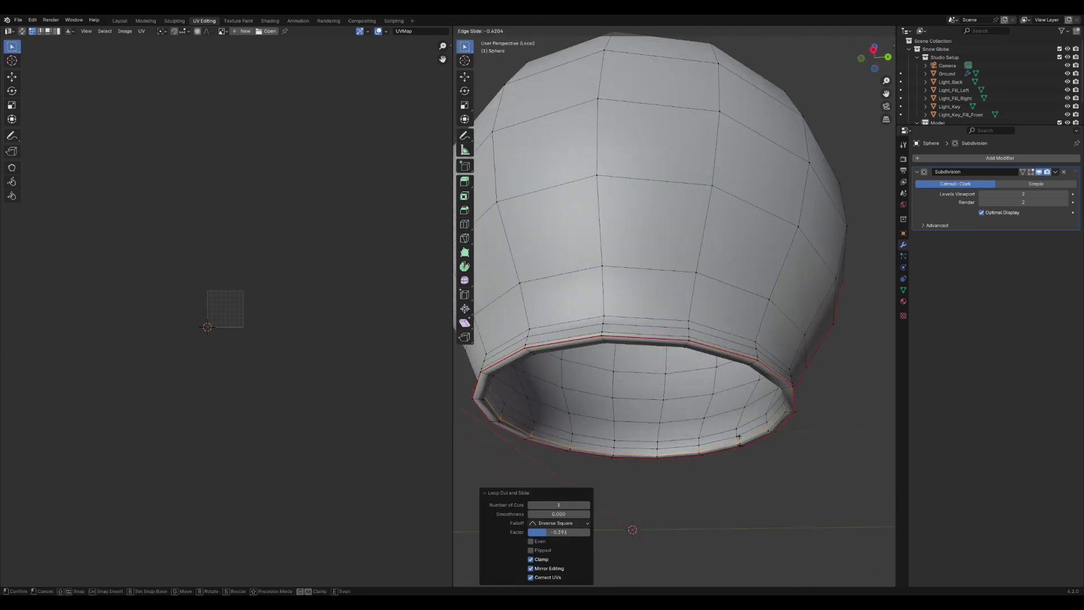
{"action": "left_click", "coordinate": [740, 440]}
Mark seams on the globe's inner surface along a ring near the crown and a vertical edge line running to the rim
{"action": "scroll", "coordinate": [740, 440], "scroll_direction": "down", "scroll_amount": 2}
{"action": "middle_click_drag", "start_coordinate": [740, 441], "coordinate": [629, 310]}
{"action": "scroll", "coordinate": [670, 320], "scroll_direction": "up", "scroll_amount": 4}
{"action": "left_click", "coordinate": [670, 318]}
{"action": "scroll", "coordinate": [670, 319], "scroll_direction": "down", "scroll_amount": 6}
{"action": "scroll", "coordinate": [564, 336], "scroll_direction": "up", "scroll_amount": 7}
{"action": "left_click", "coordinate": [651, 395], "text": "shift"}
{"action": "left_click", "coordinate": [650, 387], "text": "shift"}
{"action": "left_click", "coordinate": [650, 377], "text": "shift"}
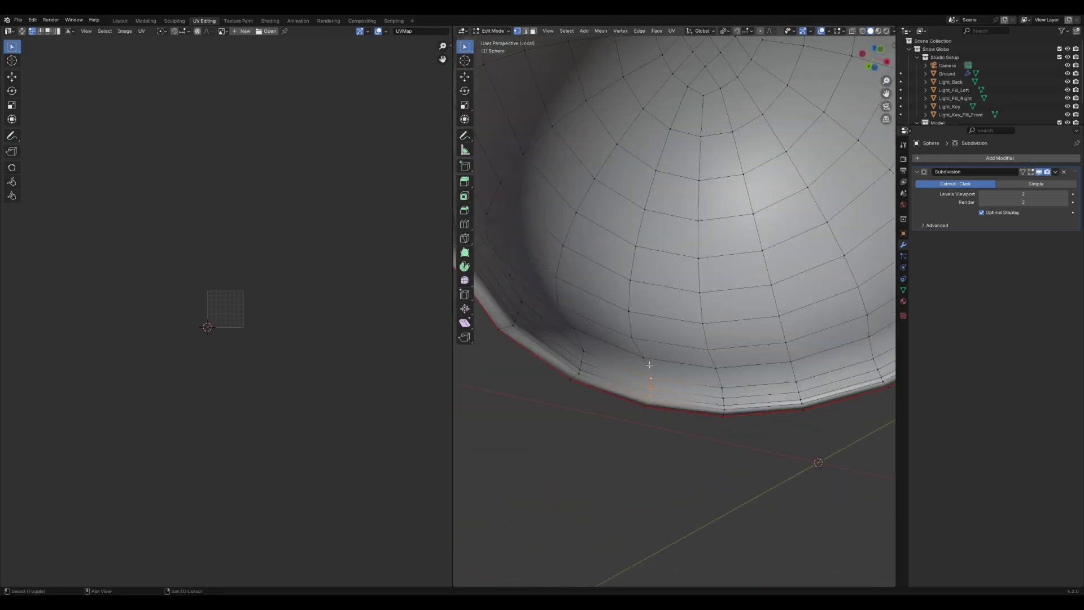
{"action": "left_click", "coordinate": [635, 272], "text": "shift"}
{"action": "middle_click_drag", "start_coordinate": [644, 219], "coordinate": [726, 177]}
{"action": "key", "text": "alt+a"}
{"action": "scroll", "coordinate": [676, 209], "scroll_direction": "down", "scroll_amount": 4}
{"action": "scroll", "coordinate": [769, 269], "scroll_direction": "down", "scroll_amount": 6}
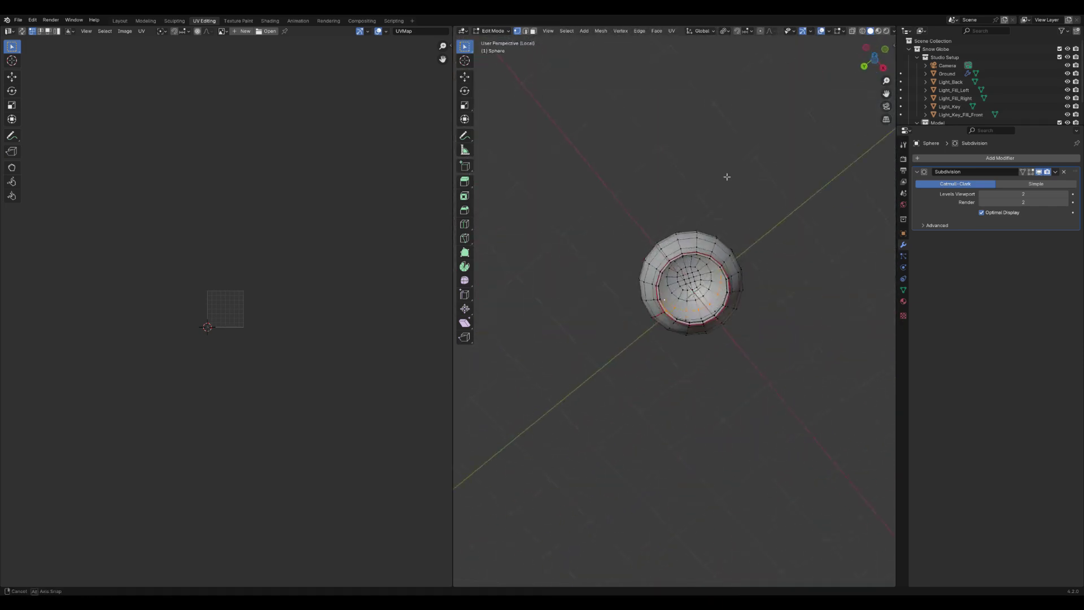
{"action": "scroll", "coordinate": [673, 275], "scroll_direction": "up", "scroll_amount": 6}
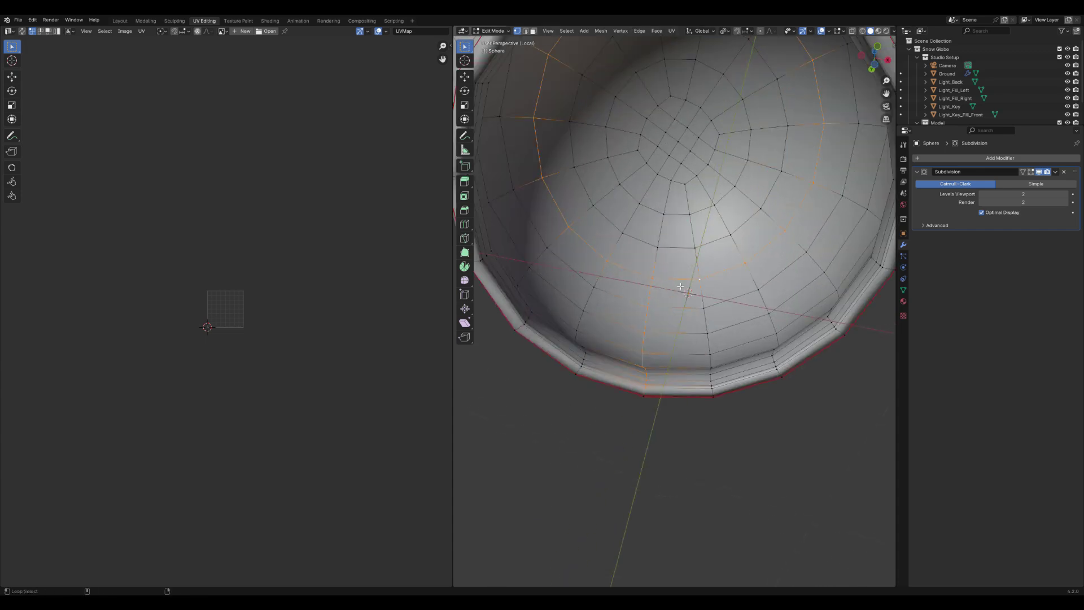
{"action": "key", "text": "ctrl+e"}
{"action": "left_click", "coordinate": [678, 283]}
{"action": "middle_click_drag", "start_coordinate": [679, 286], "coordinate": [729, 302]}
{"action": "scroll", "coordinate": [729, 302], "scroll_direction": "down", "scroll_amount": 6}
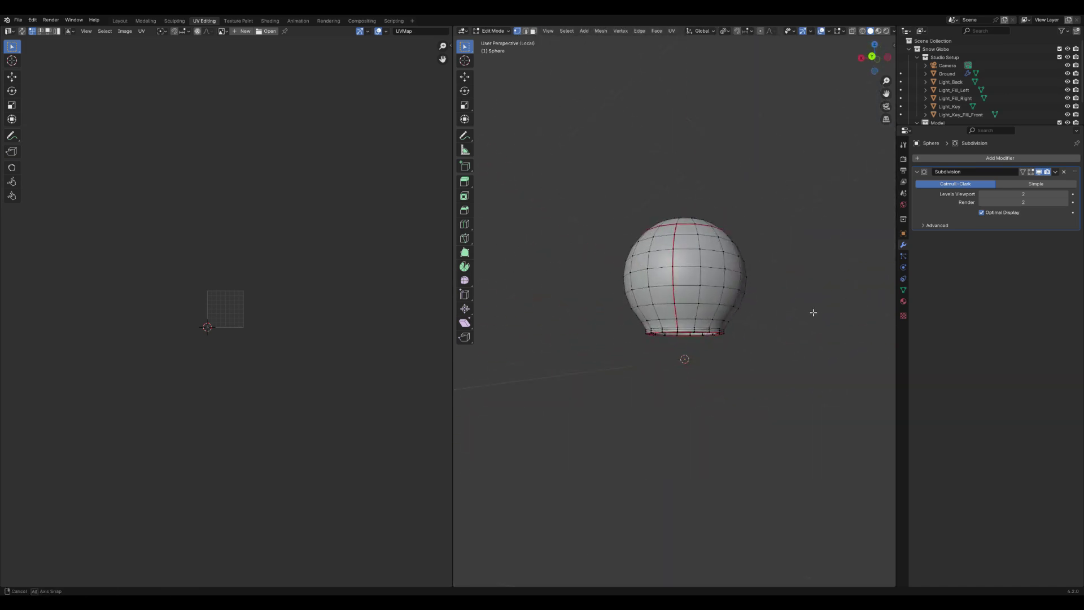
Select the globe's entire mesh, then return to Object Mode and leave local view
{"action": "middle_click_drag", "start_coordinate": [813, 312], "coordinate": [754, 324]}
{"action": "scroll", "coordinate": [714, 314], "scroll_direction": "up", "scroll_amount": 3}
{"action": "middle_click_drag", "start_coordinate": [739, 305], "coordinate": [722, 251]}
{"action": "key", "text": "Tab"}
{"action": "key", "text": "Tab"}
{"action": "key", "text": "a"}
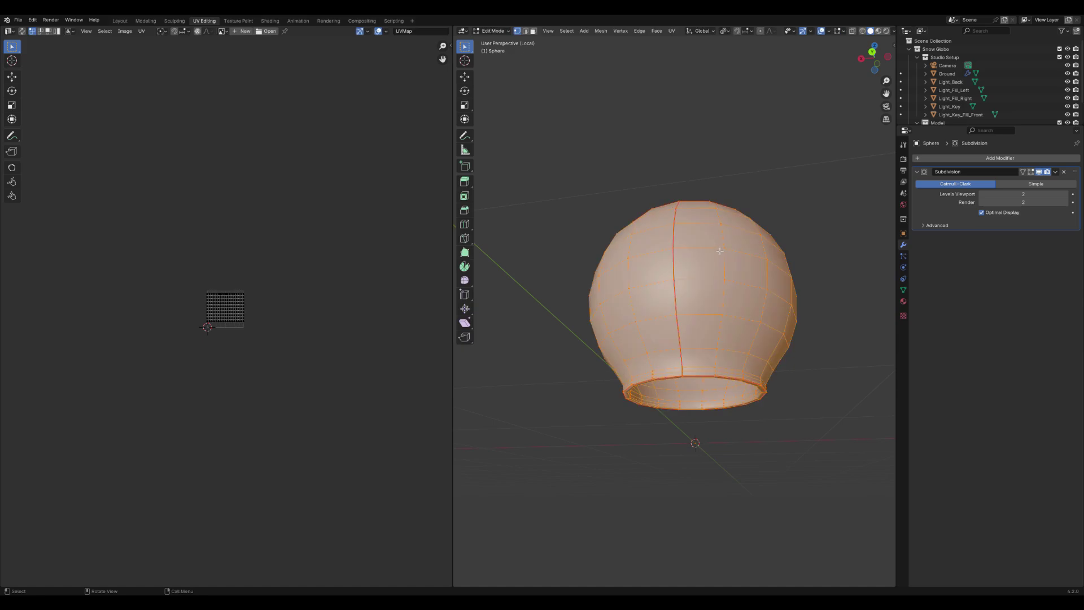
{"action": "key", "text": "Tab"}
{"action": "key", "text": "KP_Divide"}
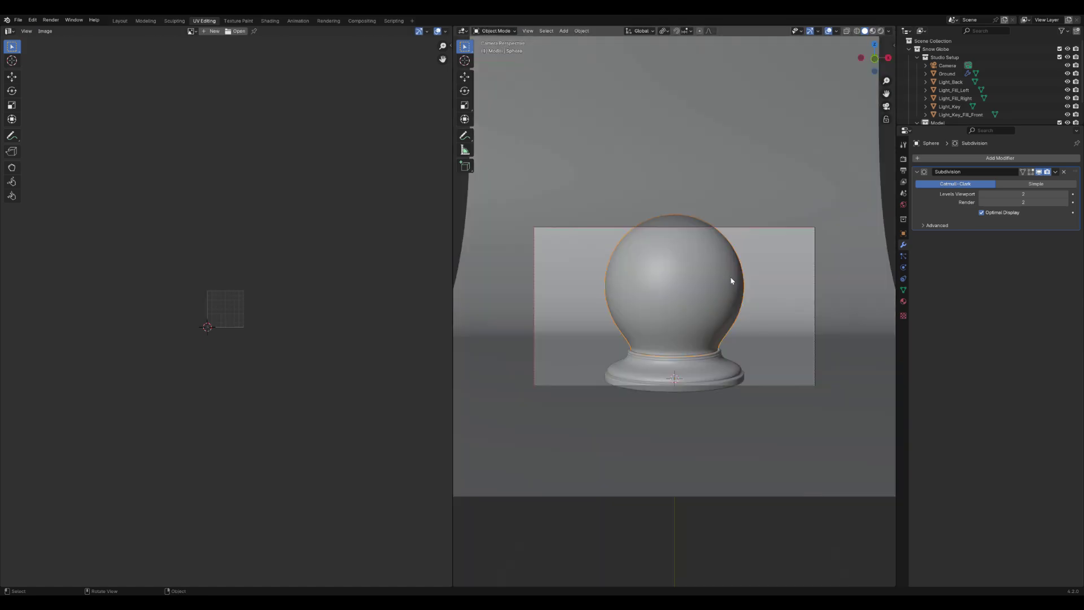
Rename the globe's material to Glass and the base's material to Wood
{"action": "left_click", "coordinate": [904, 301]}
{"action": "left_click", "coordinate": [968, 195]}
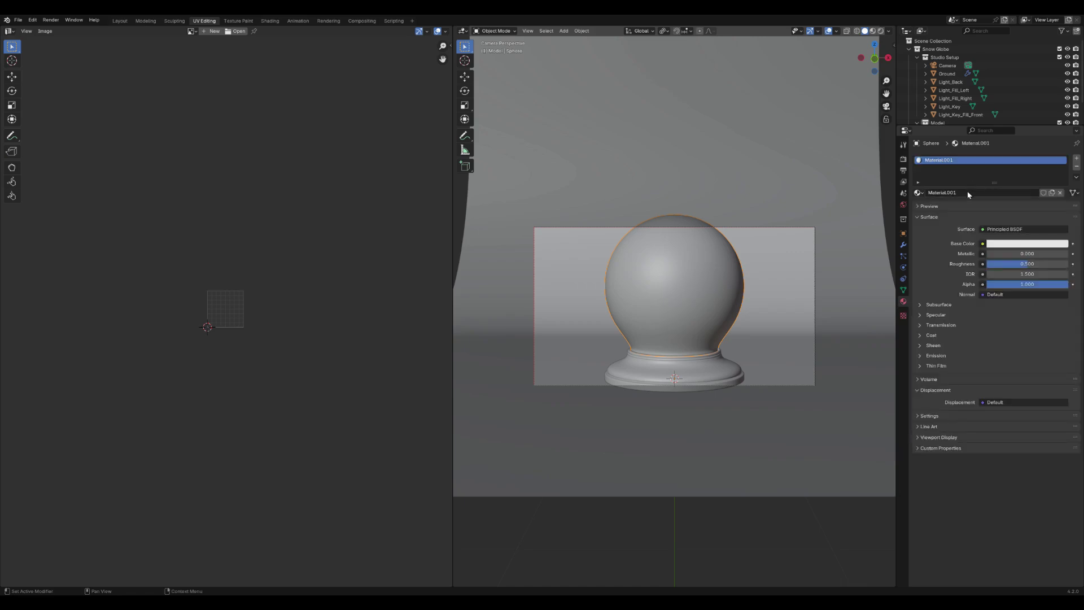
{"action": "left_click", "coordinate": [968, 193]}
{"action": "type", "text": "Glass"}
{"action": "left_click", "coordinate": [708, 372]}
{"action": "left_click", "coordinate": [960, 193]}
{"action": "type", "text": "Wood"}
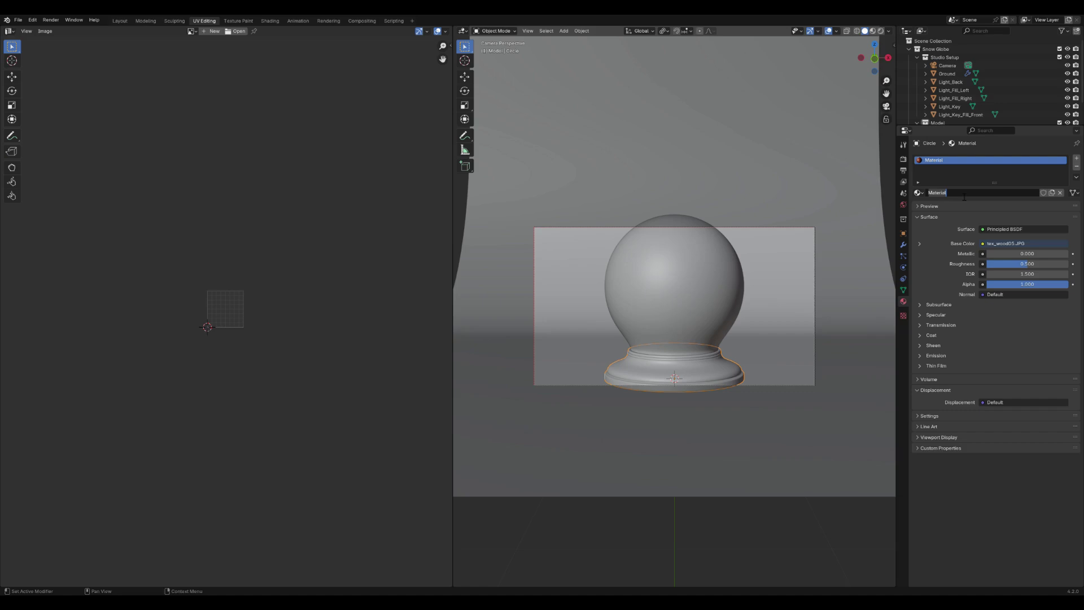
{"action": "key", "text": "Return"}
{"action": "left_click", "coordinate": [917, 192]}
Join the globe into the base so both form one object, with the base as the active object
{"action": "left_click", "coordinate": [694, 288]}
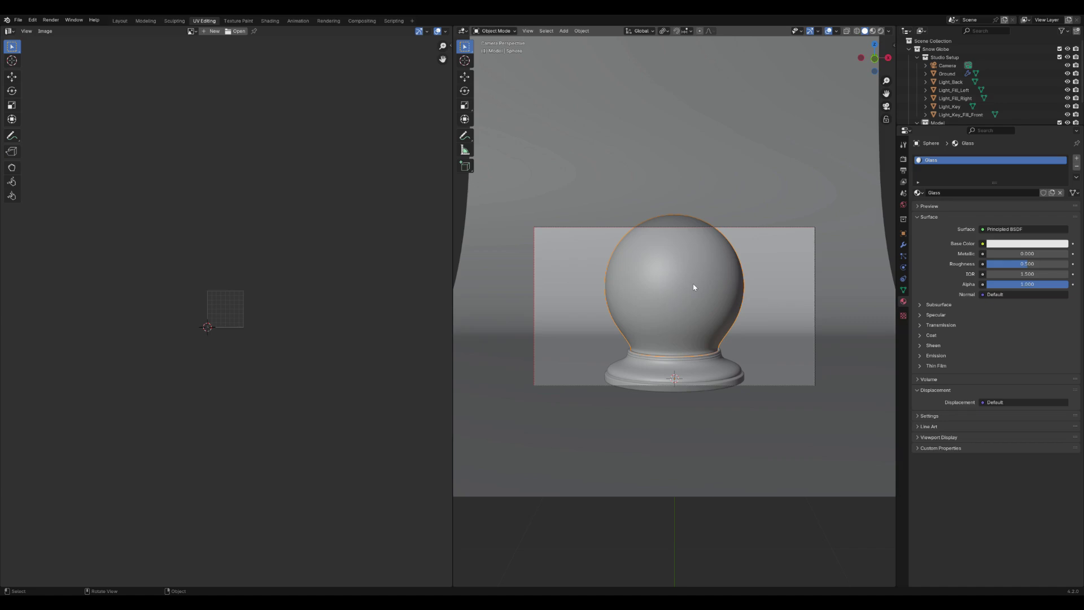
{"action": "left_click", "coordinate": [703, 373], "text": "shift"}
{"action": "key", "text": "ctrl+j"}
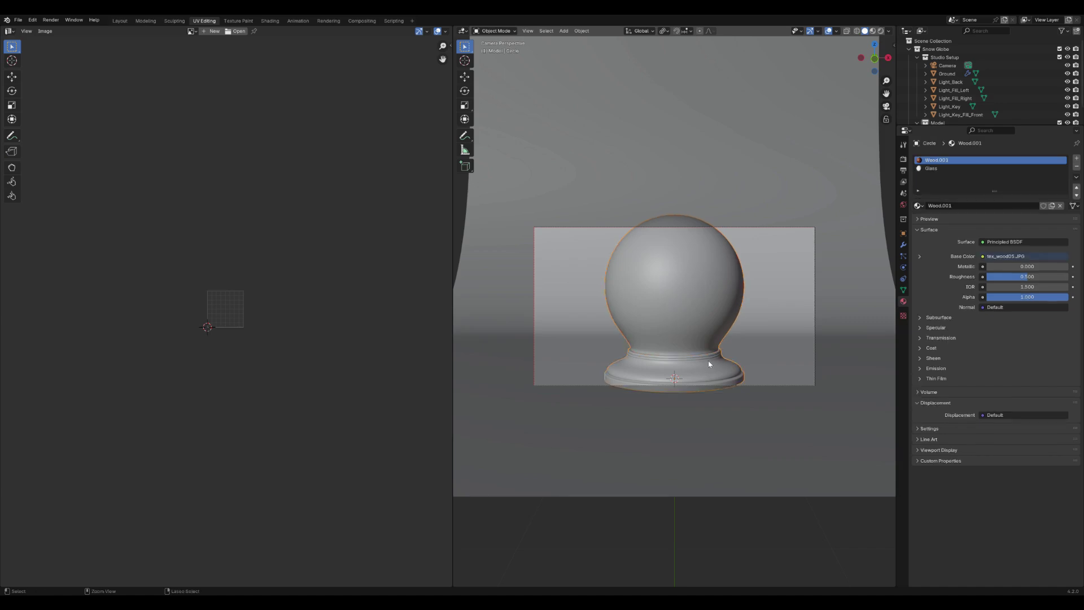
Set the pivot to the 3D cursor and scale the whole joined mesh in Edit Mode down to roughly a tenth of its size
{"action": "left_click", "coordinate": [663, 30]}
{"action": "left_click", "coordinate": [692, 63]}
{"action": "key", "text": "Tab"}
{"action": "key", "text": "s"}
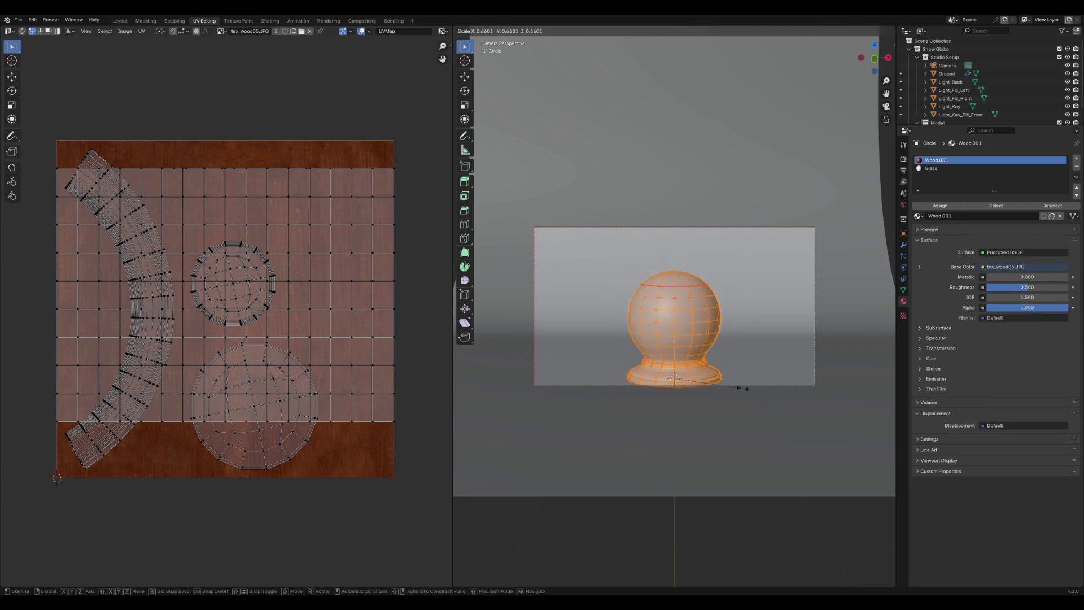
{"action": "left_click", "coordinate": [680, 391]}
{"action": "key", "text": "Tab"}
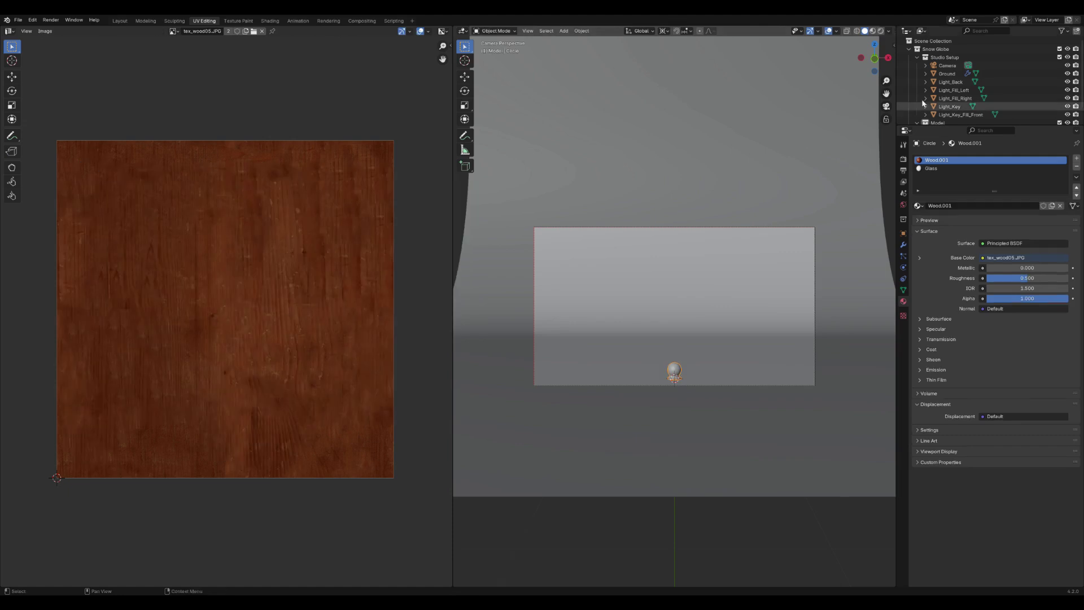
Reframe the snow globe by moving the camera closer along Y, starting with about 596 cm, and down about 183 cm along Z
{"action": "left_click", "coordinate": [947, 66]}
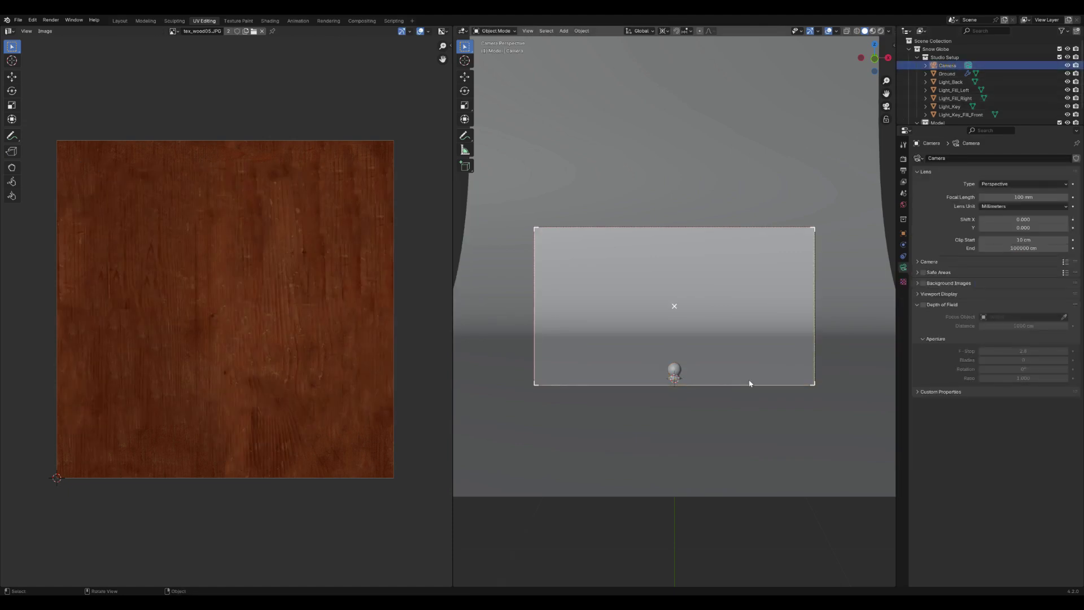
{"action": "key", "text": "g"}
{"action": "key", "text": "y"}
{"action": "left_click", "coordinate": [777, 298]}
{"action": "key", "text": "g"}
{"action": "key", "text": "z"}
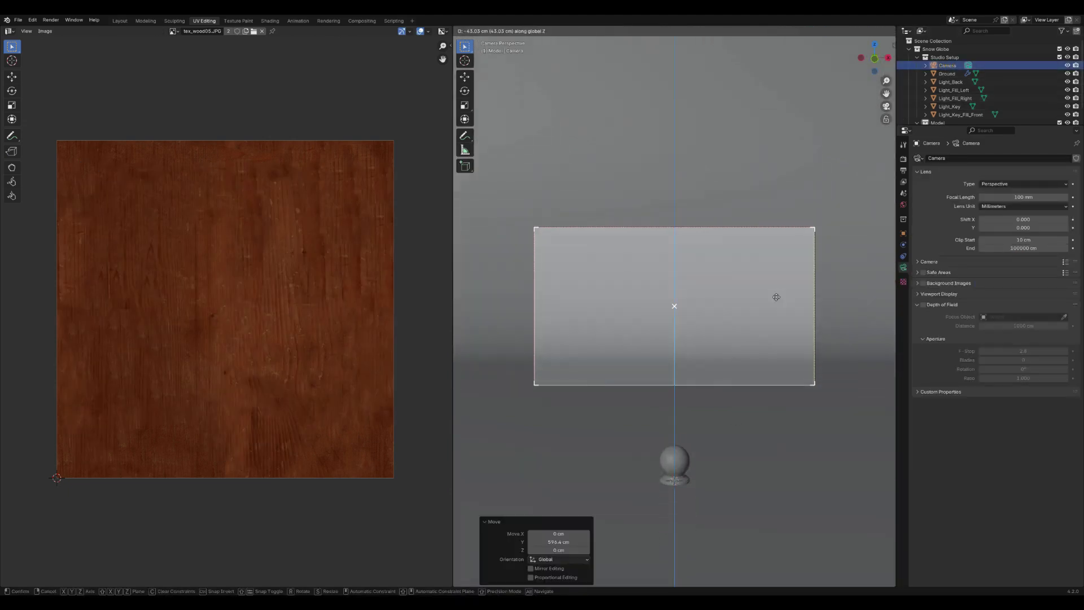
{"action": "left_click", "coordinate": [757, 385]}
{"action": "key", "text": "g"}
{"action": "key", "text": "y"}
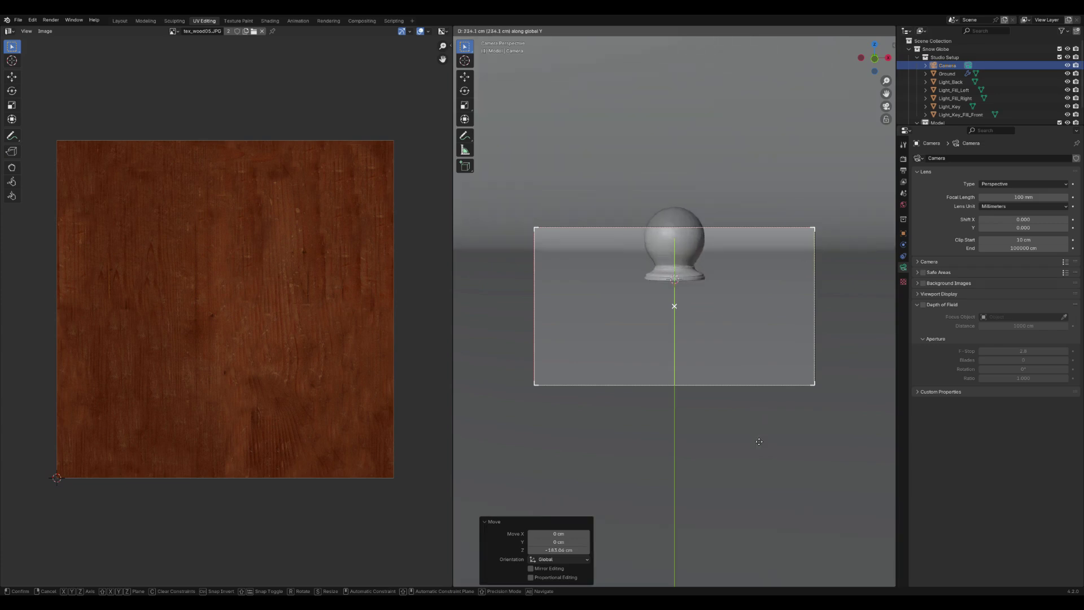
Frame the globe by moving the camera about 349 cm along Y, tilting it around X and shifting it about 8.7 cm along Z
{"action": "left_click", "coordinate": [757, 450]}
{"action": "key", "text": "r"}
{"action": "key", "text": "x"}
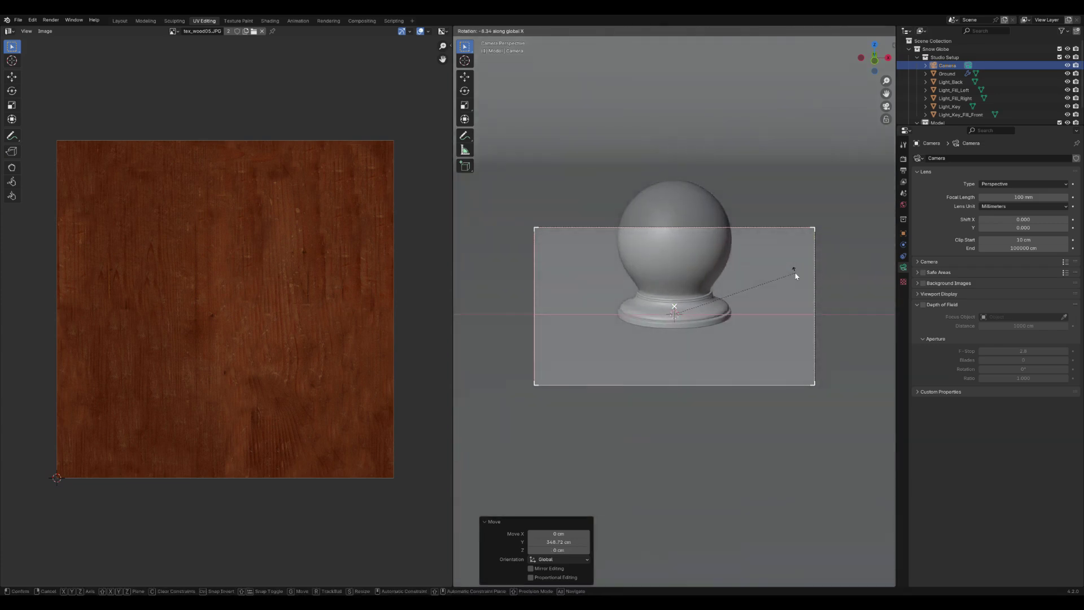
{"action": "left_click", "coordinate": [794, 277]}
{"action": "key", "text": "g"}
{"action": "key", "text": "z"}
{"action": "left_click", "coordinate": [796, 317]}
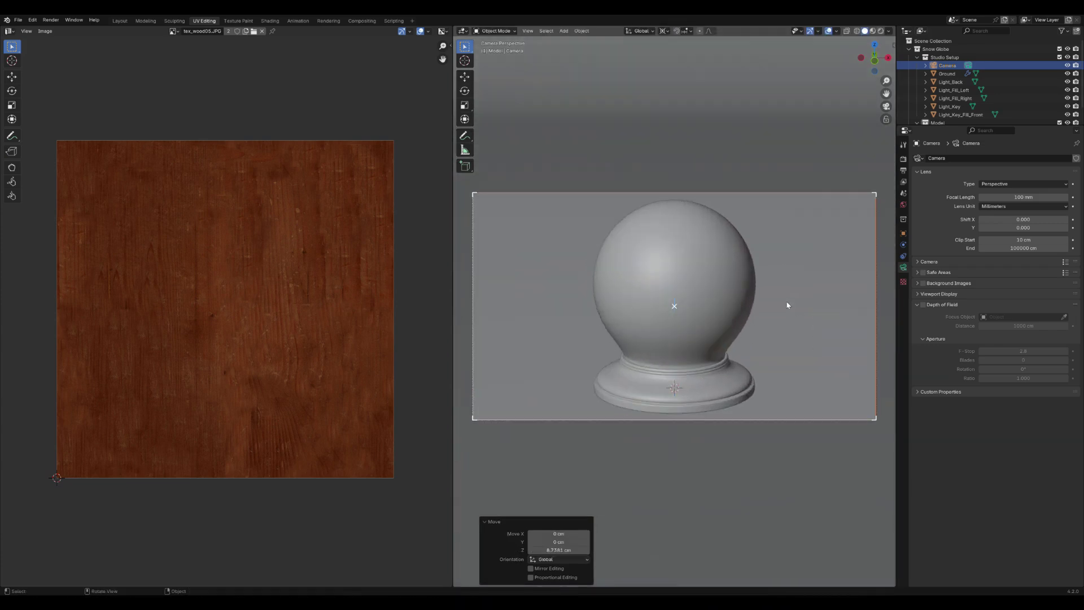
Fine-tune the camera framing with moves of about -3.7 cm along Y and 0.8 cm along Z
{"action": "scroll", "coordinate": [787, 306], "scroll_direction": "up", "scroll_amount": 2}
{"action": "key", "text": "g"}
{"action": "key", "text": "y"}
{"action": "left_click", "coordinate": [817, 320]}
{"action": "key", "text": "g"}
{"action": "key", "text": "z"}
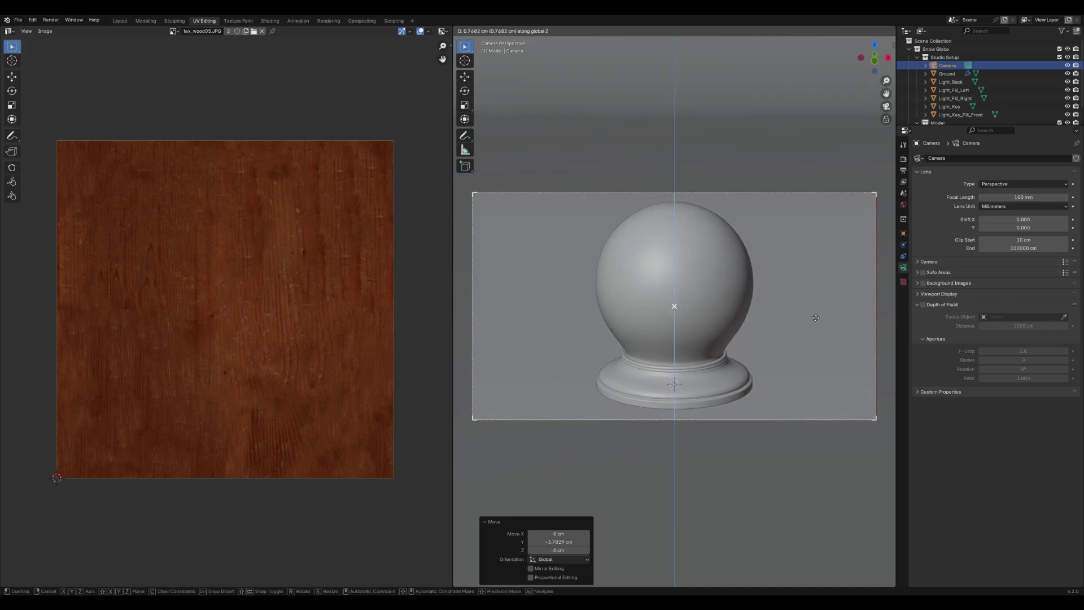
{"action": "left_click", "coordinate": [815, 317]}
Select the globe model and preview it with rendered shading in the Shading workspace
{"action": "left_click", "coordinate": [672, 281]}
{"action": "left_click", "coordinate": [880, 31]}
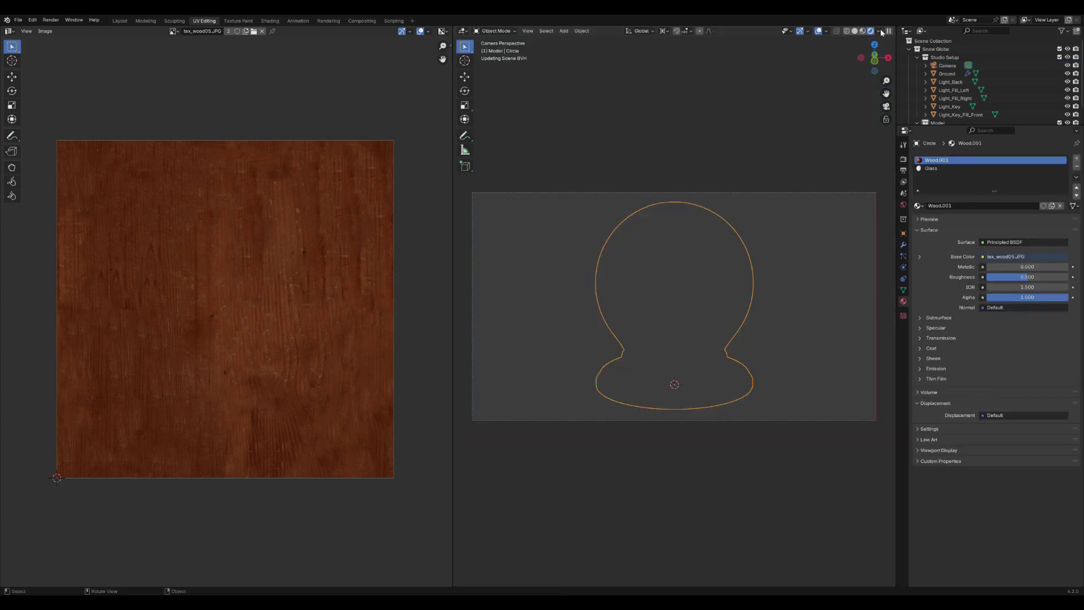
{"action": "left_click", "coordinate": [270, 21]}
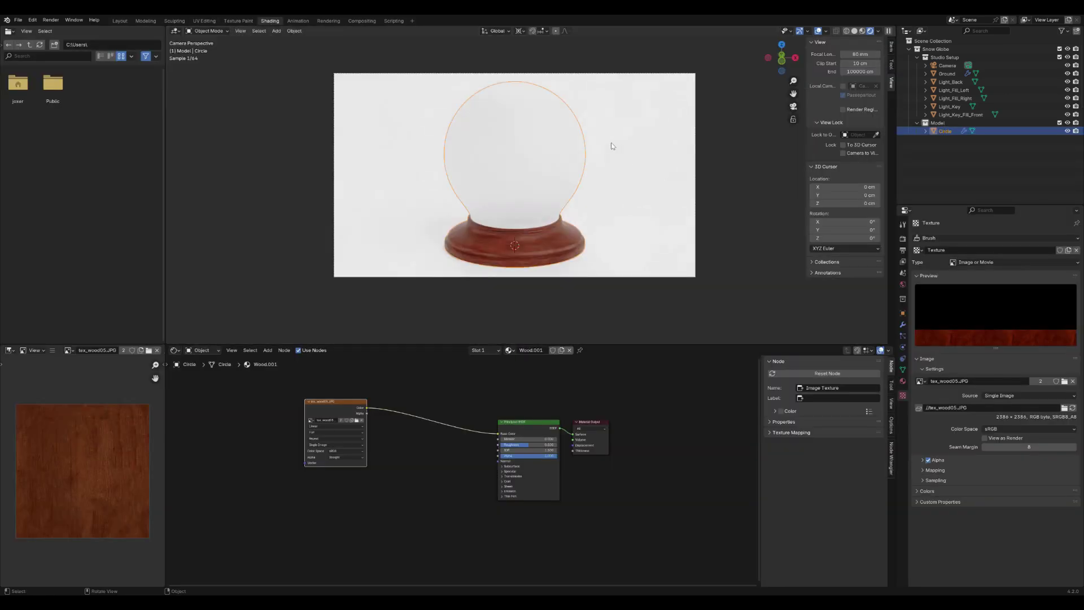
Return to the UV Editing workspace and examine the neck's edge loops by selecting a loop and growing the selection
{"action": "left_click", "coordinate": [204, 21]}
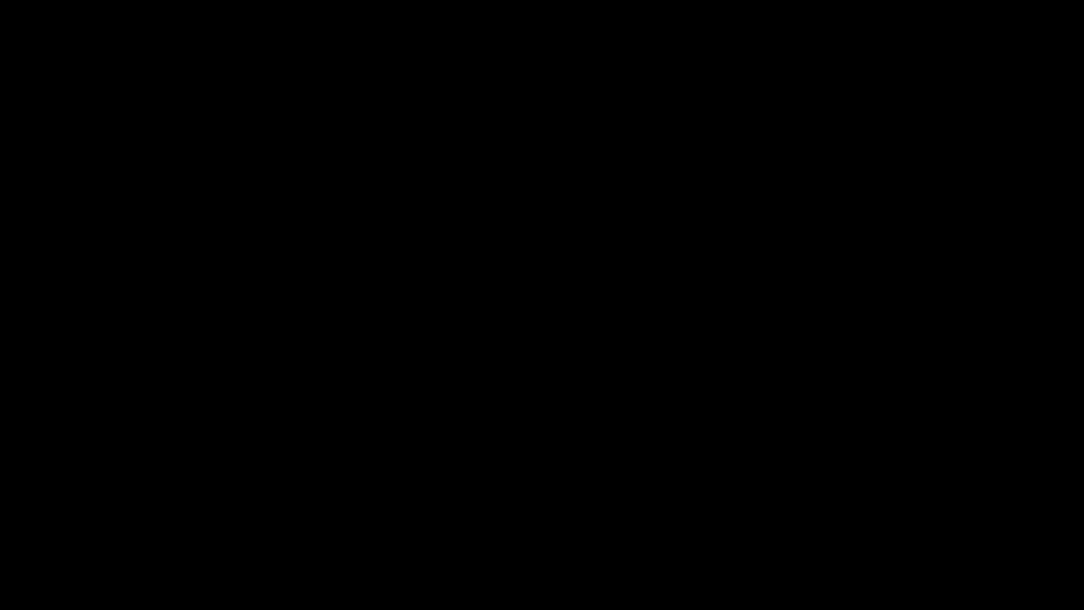
{"action": "middle_click_drag", "start_coordinate": [710, 327], "coordinate": [727, 287]}
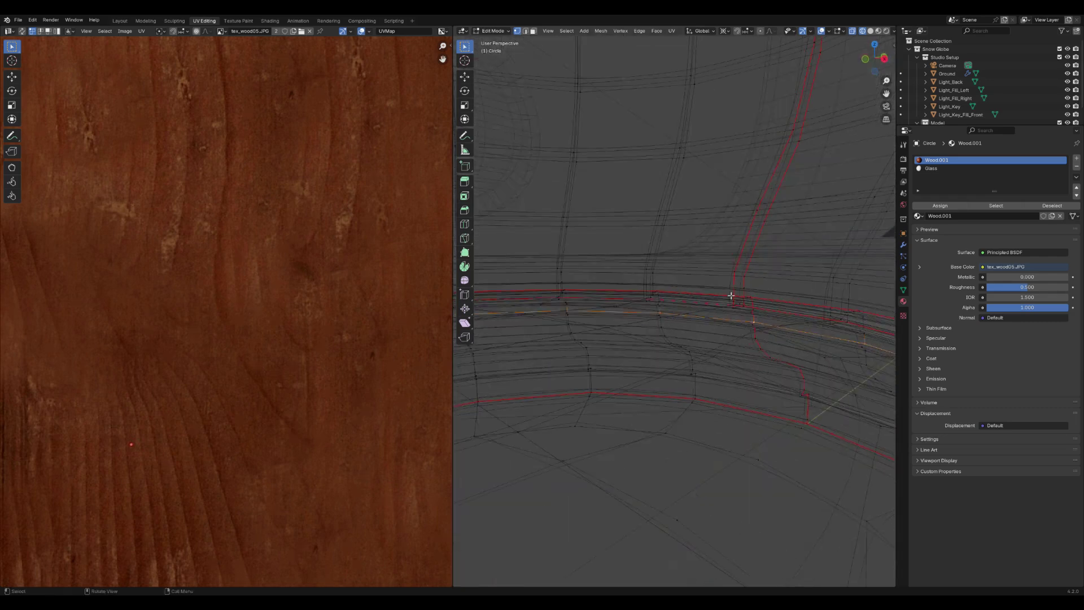
{"action": "left_click", "coordinate": [682, 314], "text": "alt"}
{"action": "left_click", "coordinate": [770, 294], "text": "alt"}
{"action": "key", "text": "ctrl+KP_Add"}
{"action": "key", "text": "ctrl+KP_Add"}
{"action": "key", "text": "ctrl+KP_Add"}
{"action": "key", "text": "ctrl+KP_Add"}
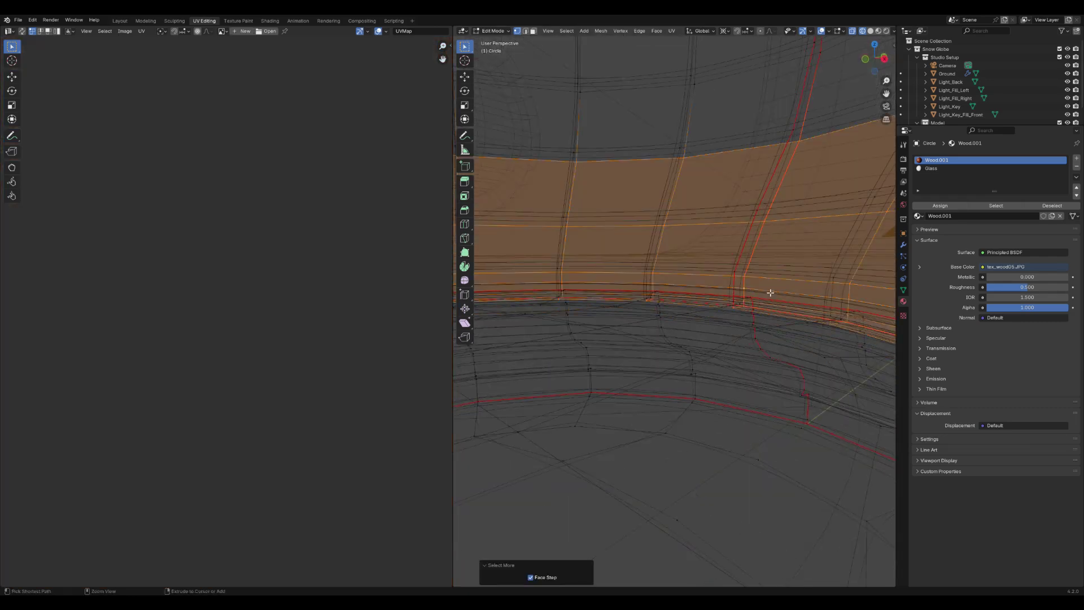
{"action": "middle_click_drag", "start_coordinate": [771, 294], "coordinate": [692, 290]}
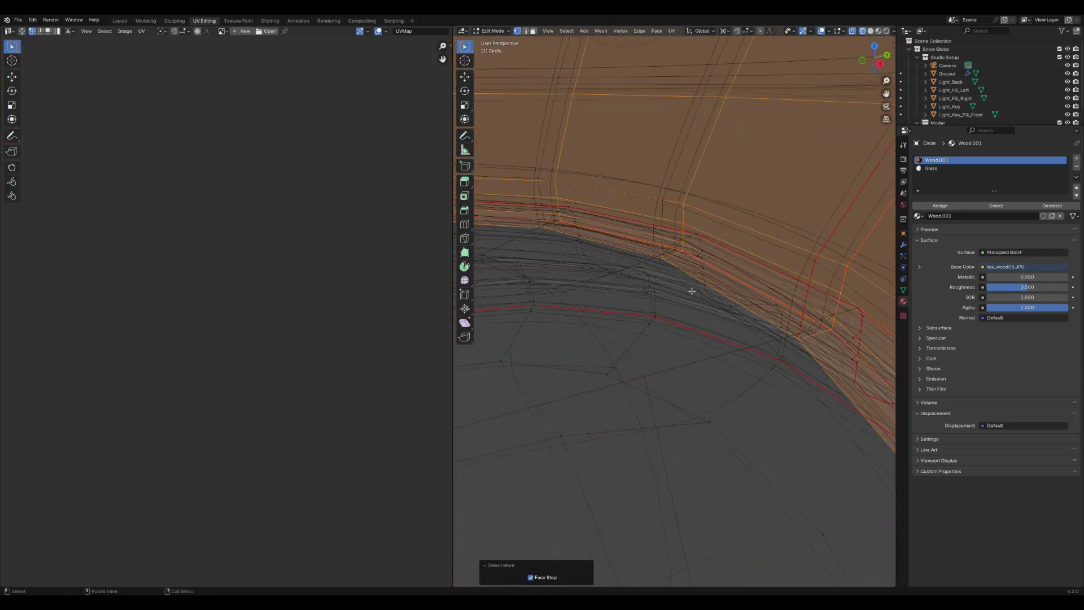
Mark the edge loop along the lower edge of the globe's neck as a seam
{"action": "left_click", "coordinate": [690, 279], "text": "alt"}
{"action": "key", "text": "ctrl+e"}
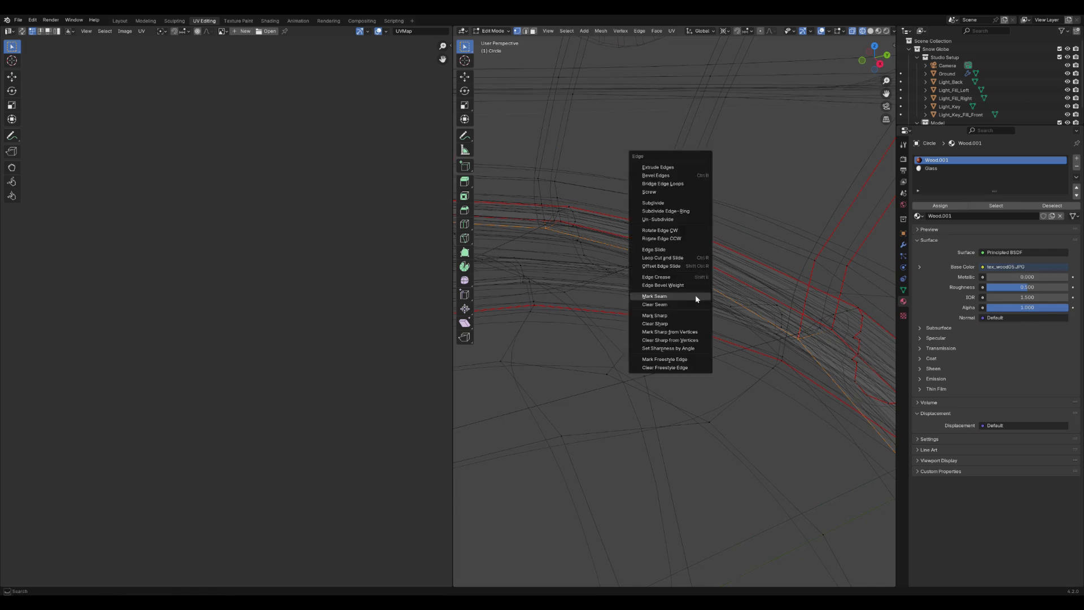
{"action": "left_click", "coordinate": [696, 296]}
Unwrap the whole globe mesh again with the Angle Based method
{"action": "middle_click_drag", "start_coordinate": [702, 298], "coordinate": [758, 315]}
{"action": "key", "text": "a"}
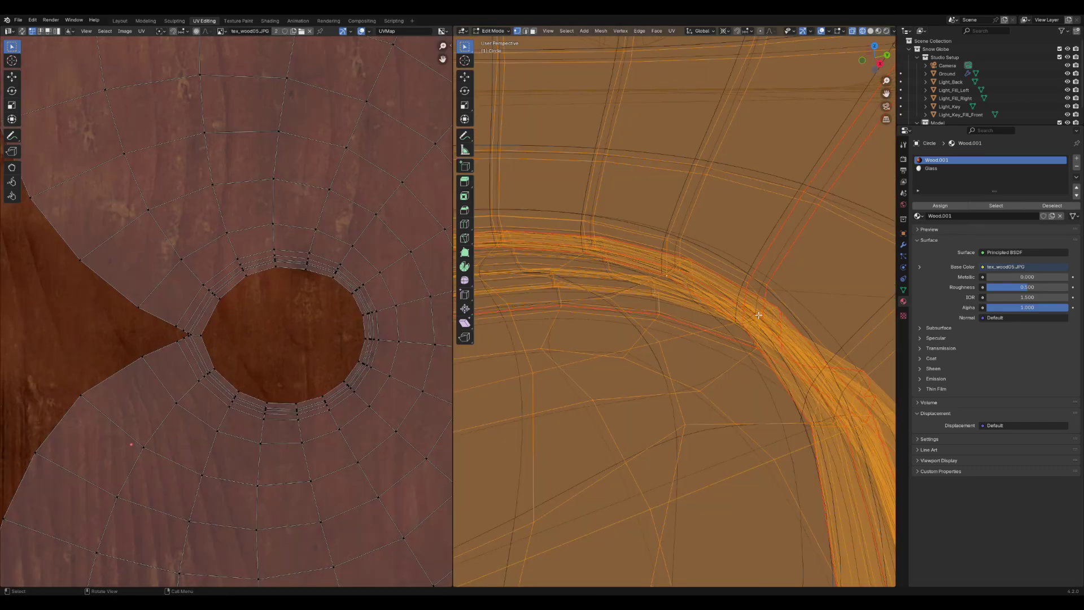
{"action": "key", "text": "u"}
{"action": "left_click", "coordinate": [753, 311]}
{"action": "scroll", "coordinate": [253, 302], "scroll_direction": "down", "scroll_amount": 5}
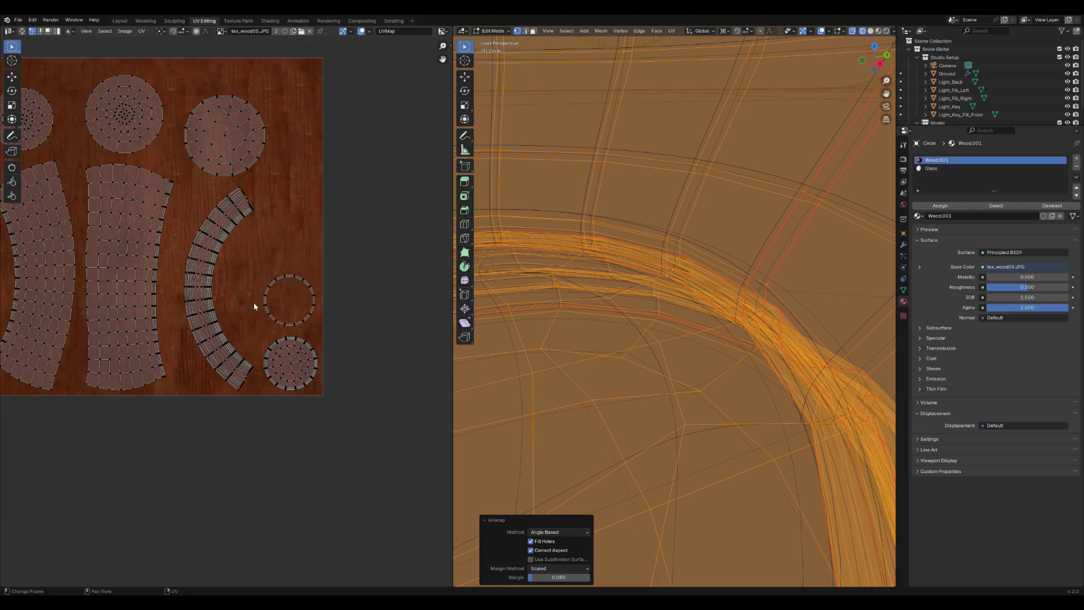
Turn on the Angle UV stretch display for the unwrapped islands
{"action": "scroll", "coordinate": [253, 302], "scroll_direction": "down", "scroll_amount": 2}
{"action": "middle_click_drag", "start_coordinate": [214, 326], "coordinate": [67, 293]}
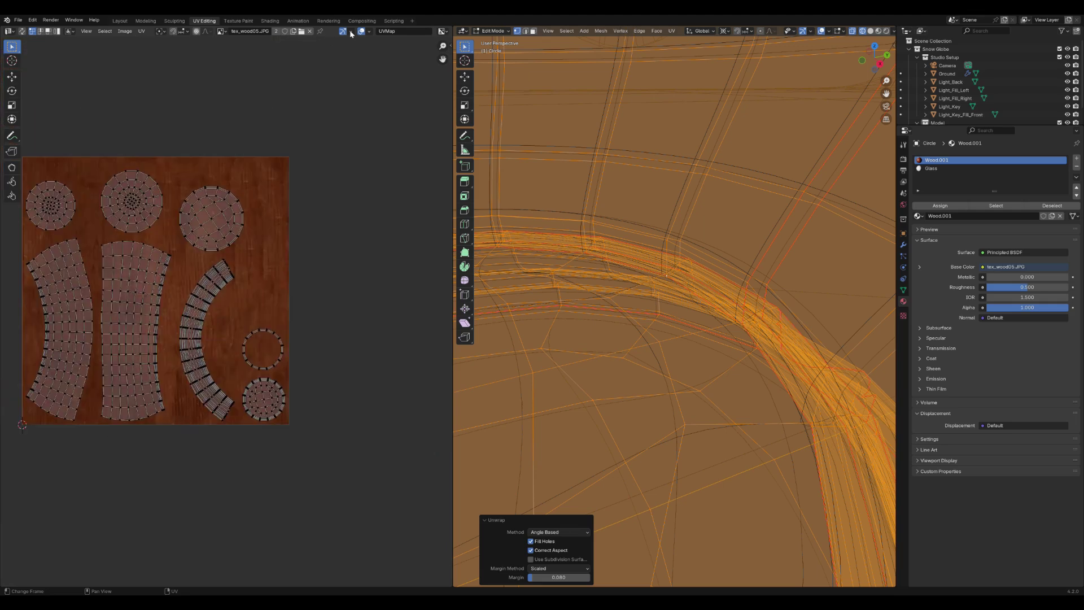
{"action": "left_click", "coordinate": [367, 31]}
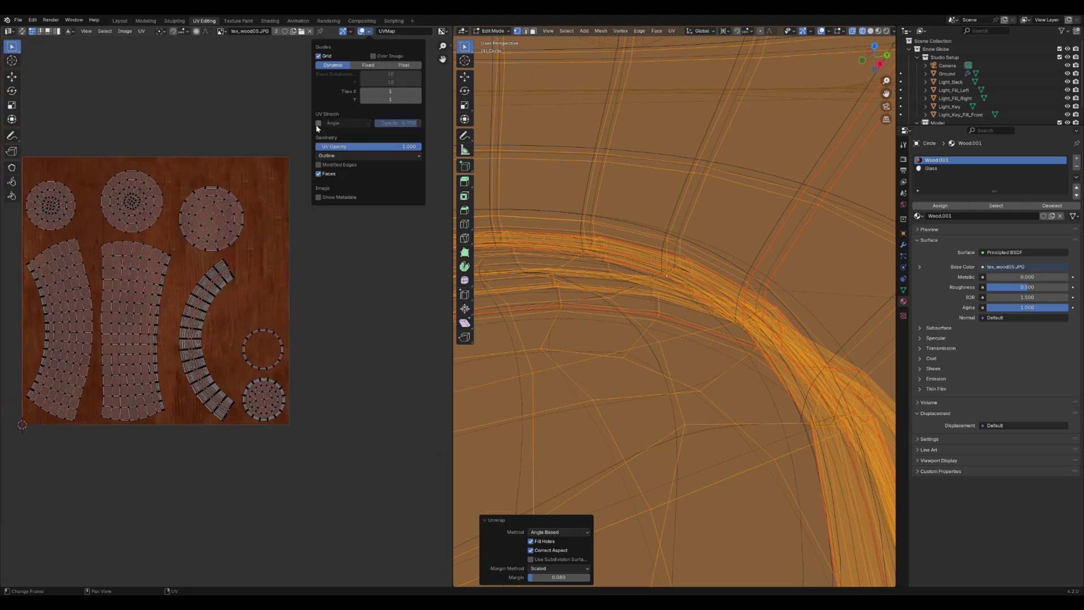
{"action": "left_click", "coordinate": [318, 123]}
{"action": "scroll", "coordinate": [305, 252], "scroll_direction": "up", "scroll_amount": 1}
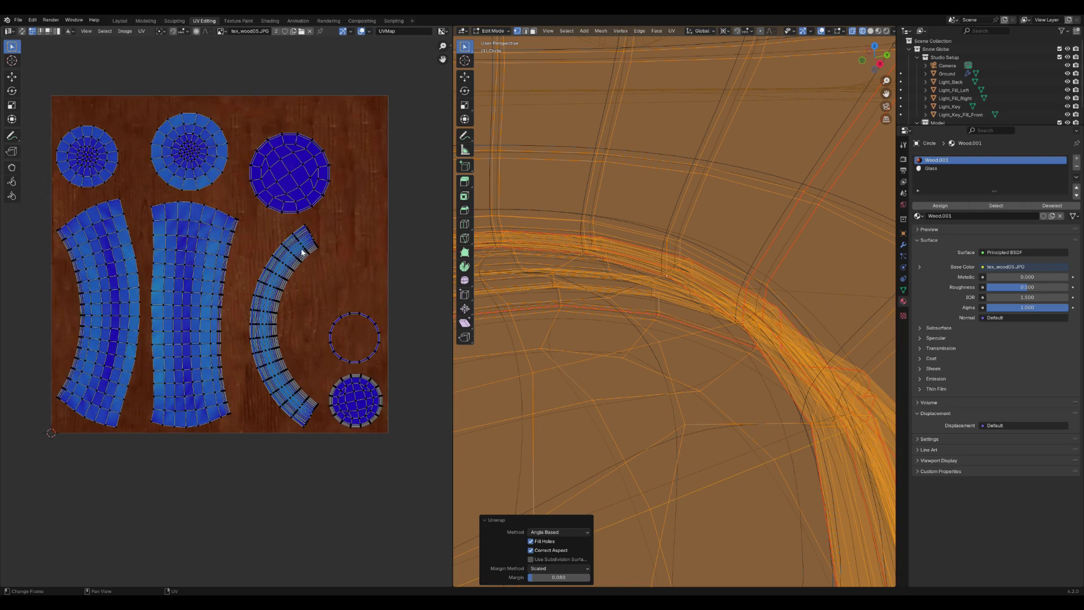
{"action": "scroll", "coordinate": [302, 252], "scroll_direction": "up", "scroll_amount": 1}
{"action": "key", "text": "g"}
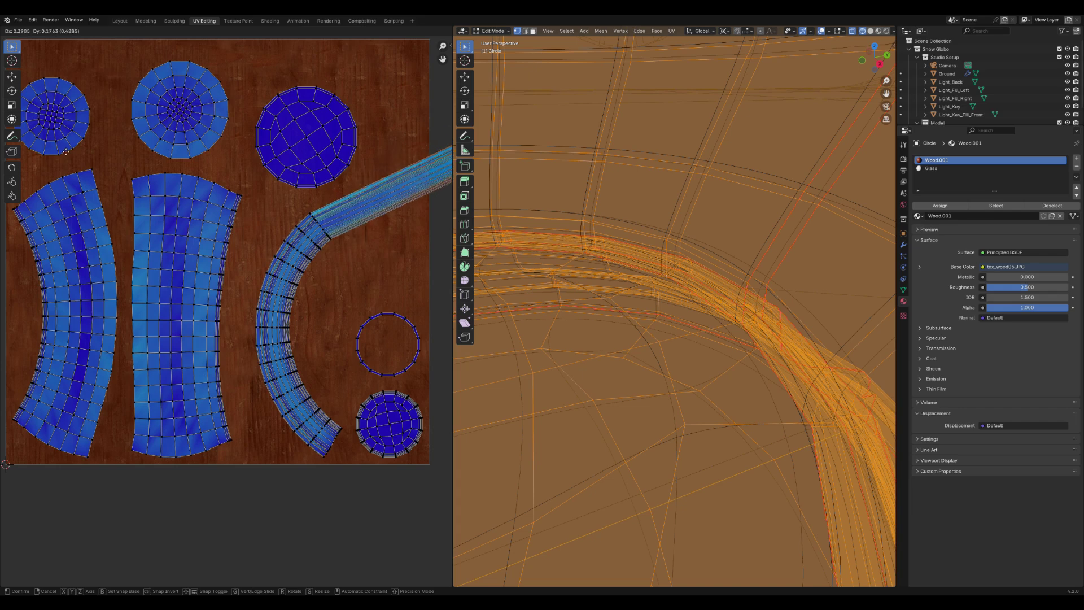
{"action": "right_click", "coordinate": [420, 183]}
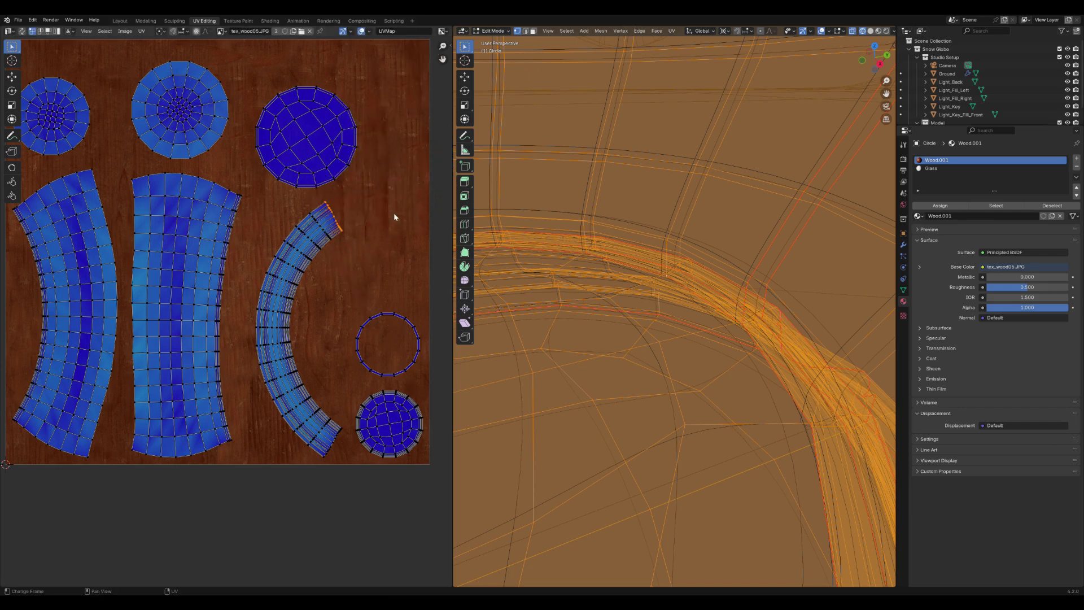
{"action": "scroll", "coordinate": [394, 212], "scroll_direction": "down", "scroll_amount": 1}
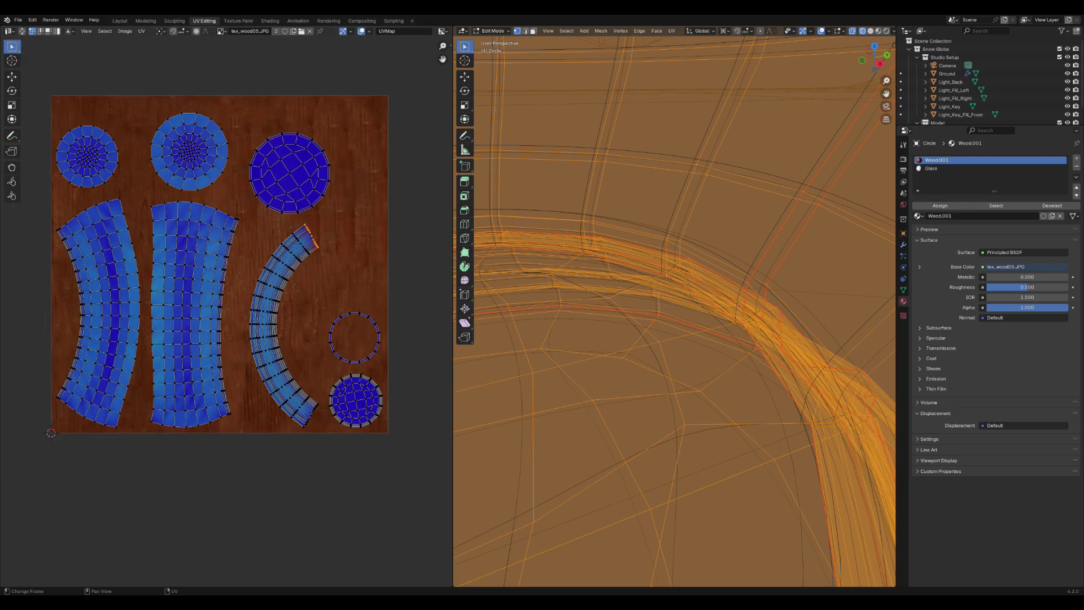
Open the nodes of the globe's Glass material in the Shading workspace
{"action": "left_click", "coordinate": [267, 21]}
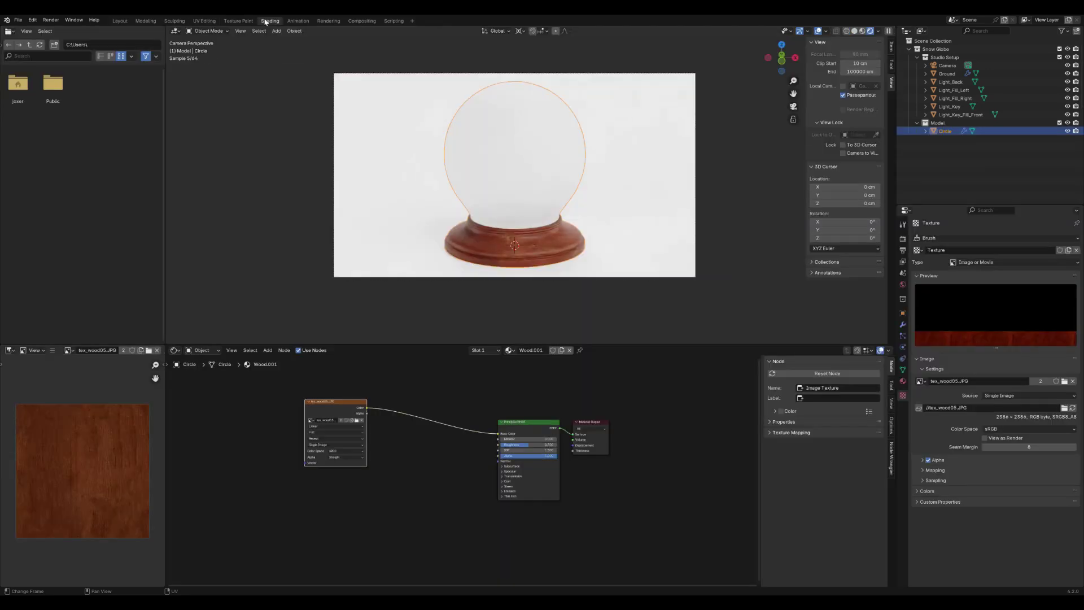
{"action": "left_click", "coordinate": [903, 382]}
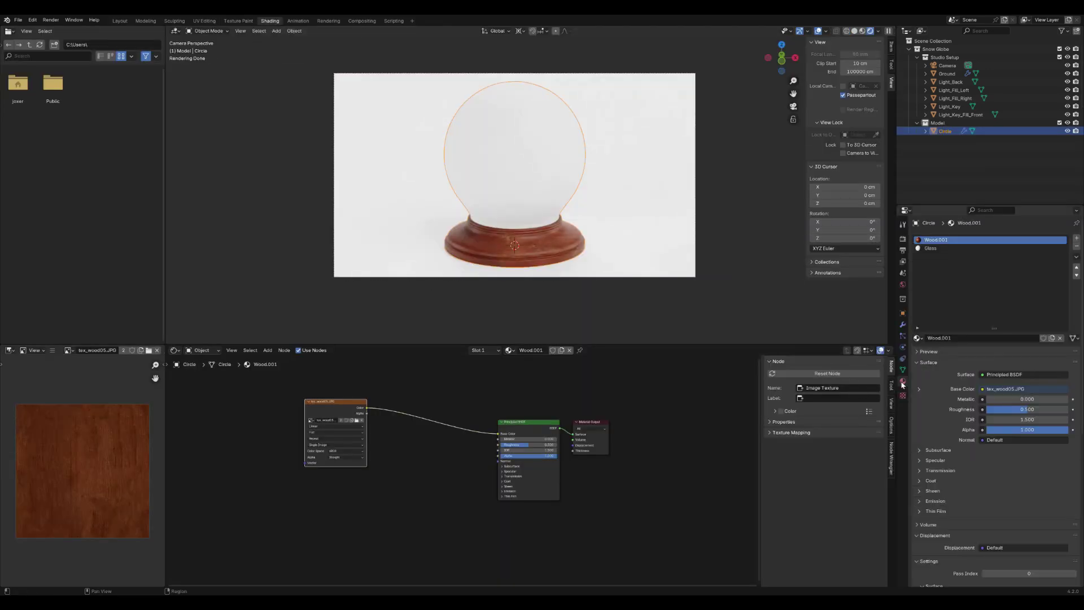
{"action": "left_click", "coordinate": [932, 248]}
{"action": "scroll", "coordinate": [527, 450], "scroll_direction": "up", "scroll_amount": 5}
{"action": "middle_click_drag", "start_coordinate": [530, 450], "coordinate": [405, 453]}
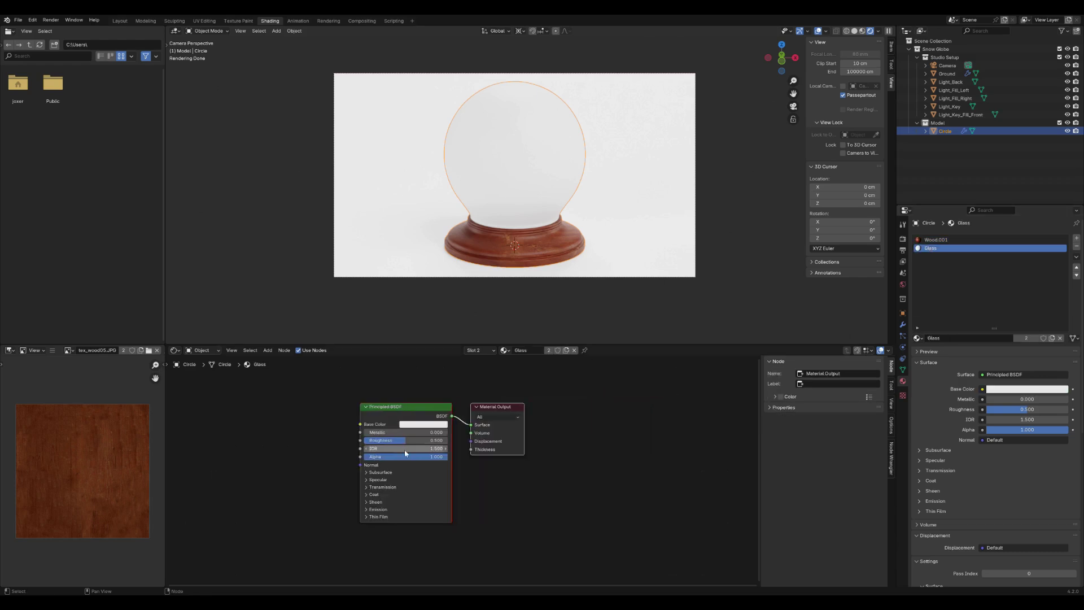
Set the Glass material's transmission weight to 1.000 and its roughness to 0.008
{"action": "scroll", "coordinate": [416, 452], "scroll_direction": "up", "scroll_amount": 1}
{"action": "left_click", "coordinate": [366, 489]}
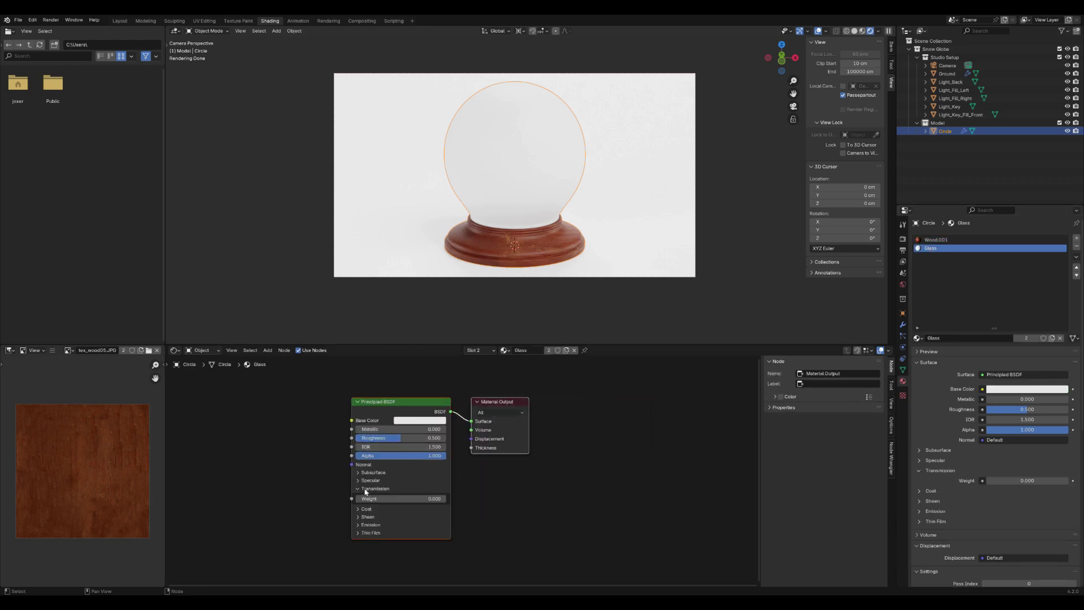
{"action": "left_click_drag", "start_coordinate": [366, 498], "coordinate": [446, 498]}
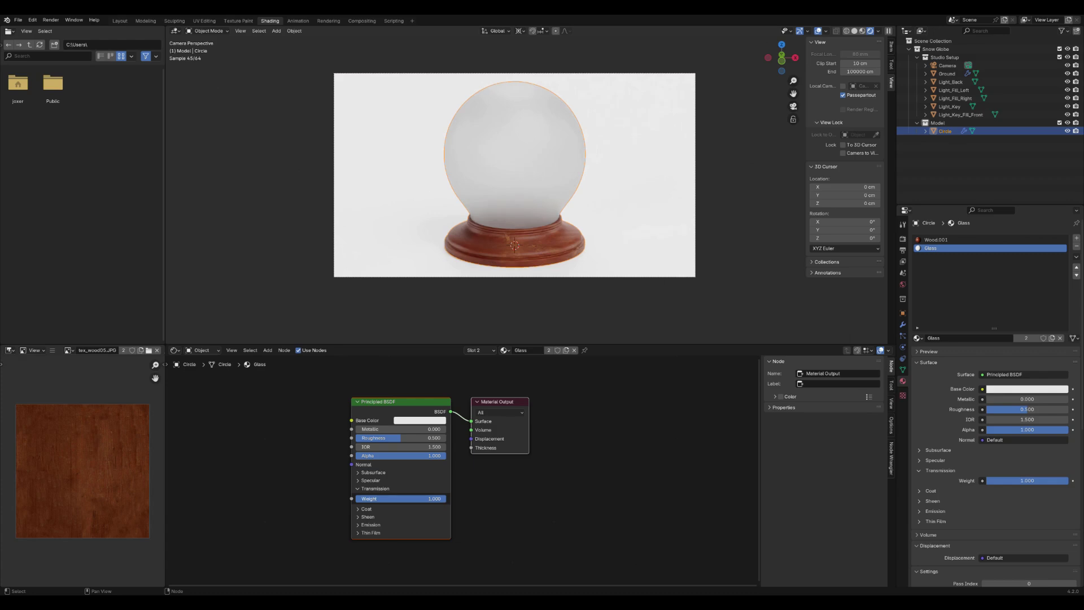
{"action": "left_click_drag", "start_coordinate": [409, 439], "coordinate": [358, 438]}
{"action": "scroll", "coordinate": [615, 180], "scroll_direction": "up", "scroll_amount": 4}
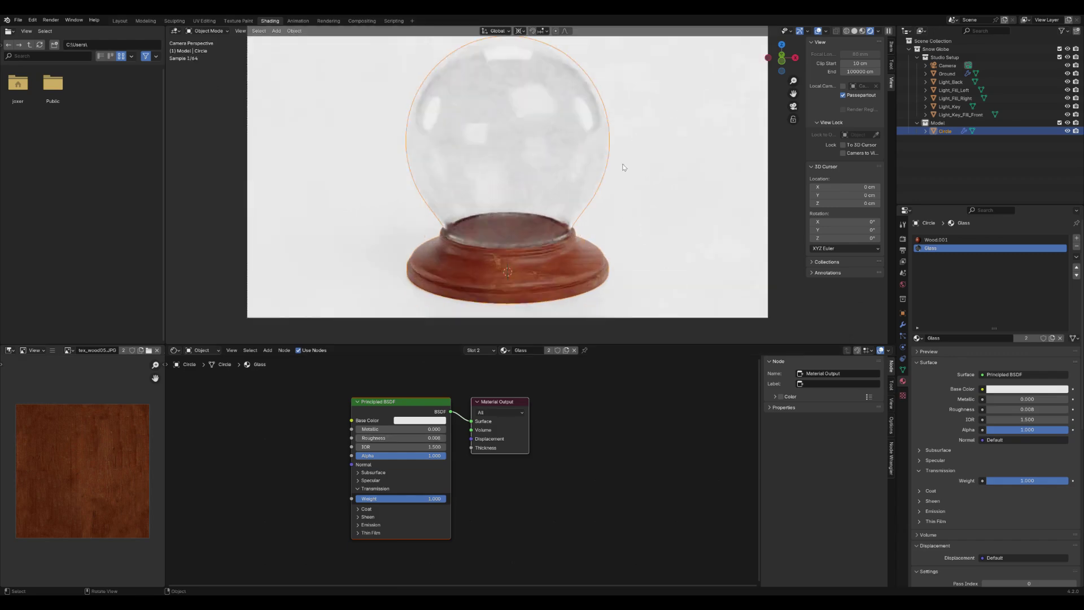
{"action": "scroll", "coordinate": [615, 179], "scroll_direction": "down", "scroll_amount": 5}
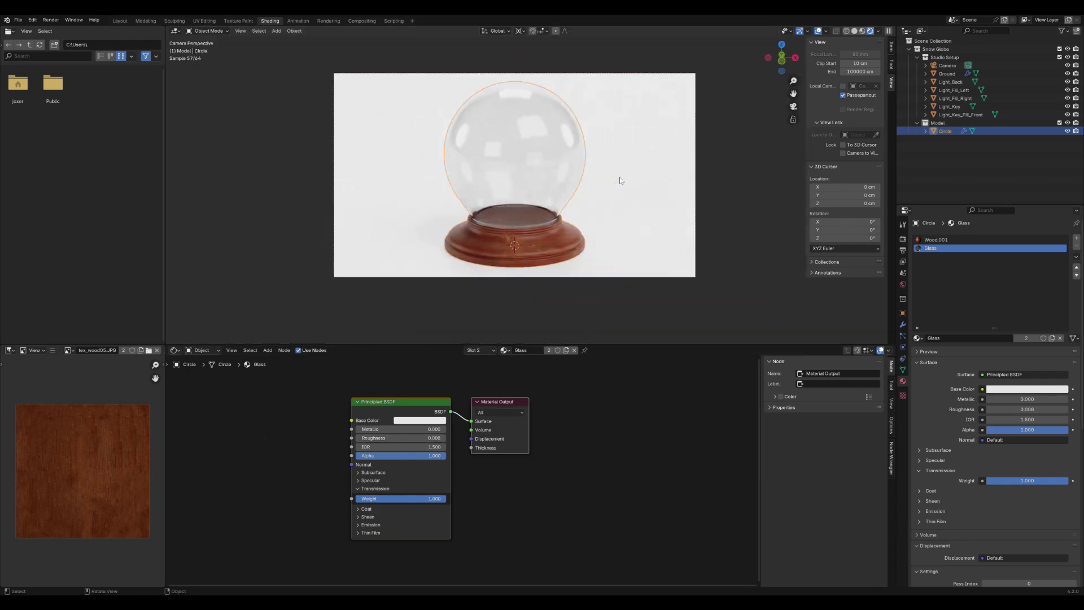
Darken the Ground material's base color to a grey with a value of about 0.16
{"action": "left_click", "coordinate": [659, 310]}
{"action": "left_click", "coordinate": [421, 420]}
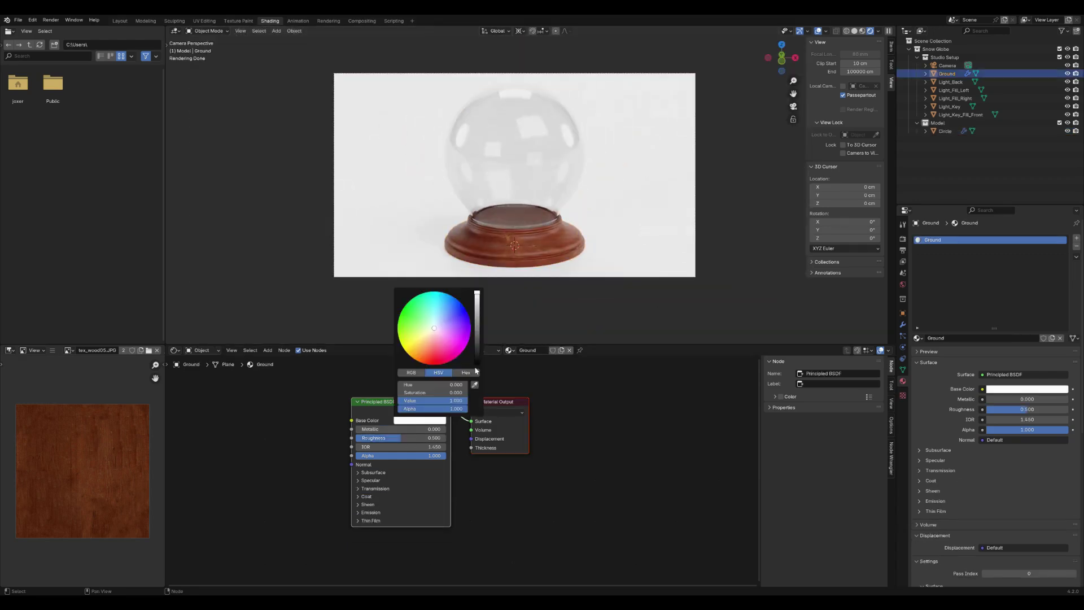
{"action": "mouse_move", "coordinate": [481, 339]}
{"action": "left_mouse_down"}
{"action": "mouse_move", "coordinate": [477, 364]}
{"action": "mouse_move", "coordinate": [477, 294]}
{"action": "mouse_move", "coordinate": [477, 330]}
{"action": "left_mouse_up"}
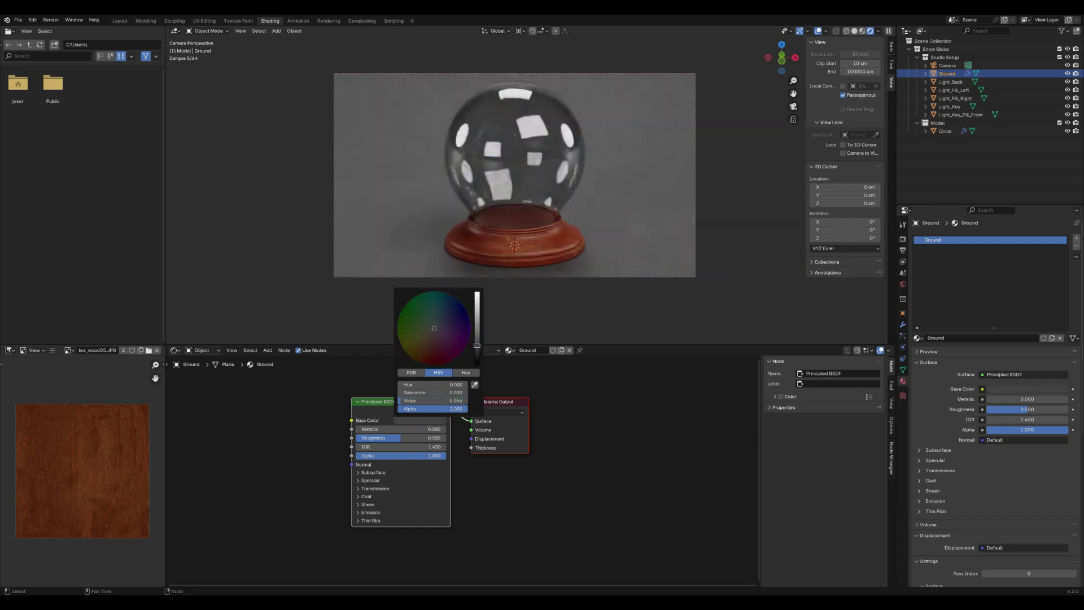
{"action": "left_click", "coordinate": [434, 414]}
{"action": "left_click", "coordinate": [434, 420]}
{"action": "mouse_move", "coordinate": [477, 353]}
{"action": "left_mouse_down"}
{"action": "mouse_move", "coordinate": [477, 293]}
{"action": "mouse_move", "coordinate": [477, 334]}
{"action": "left_mouse_up"}
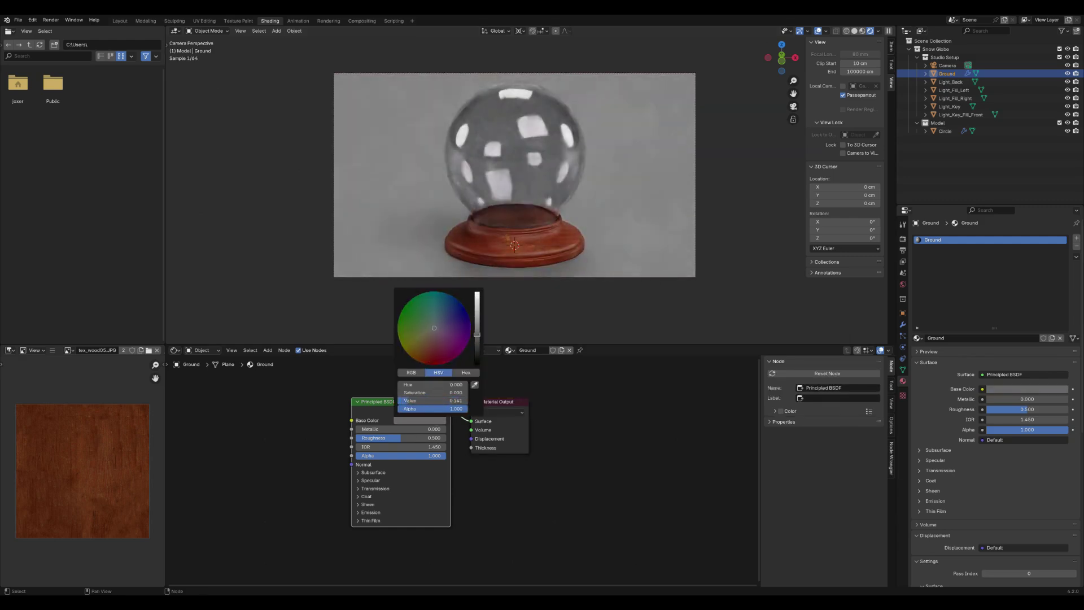
Add Texture Coordinate and Mapping nodes to the wood image texture in the globe's Wood.001 material
{"action": "scroll", "coordinate": [512, 233], "scroll_direction": "up", "scroll_amount": 2}
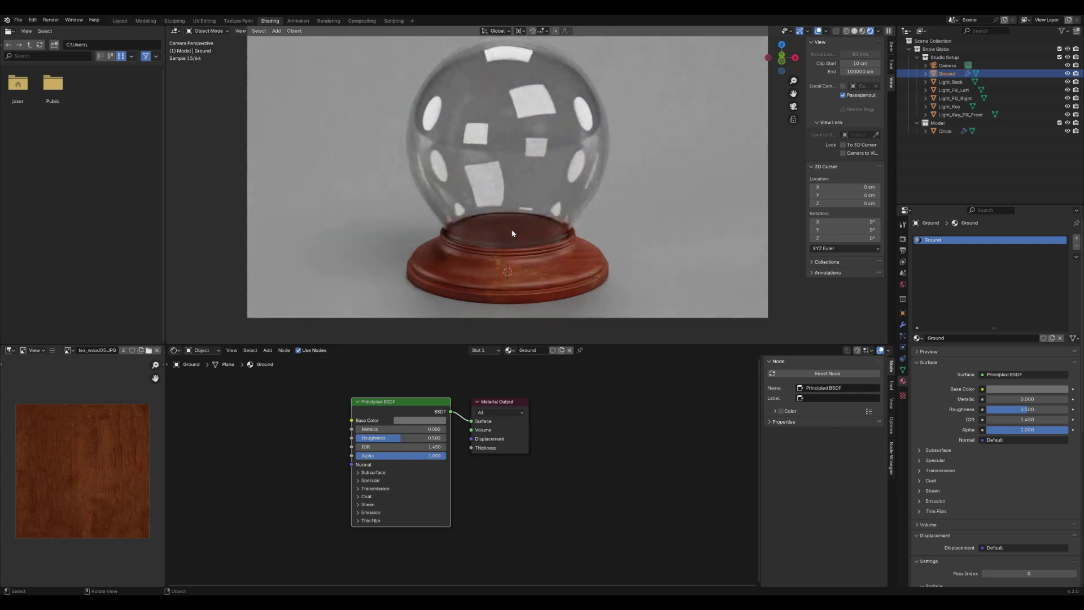
{"action": "left_click", "coordinate": [537, 128]}
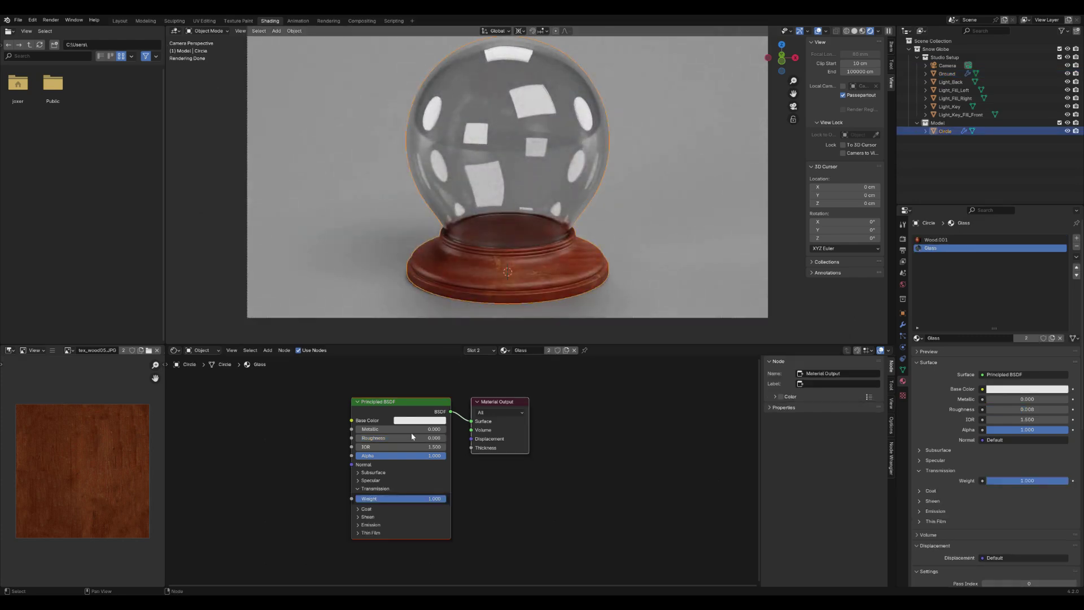
{"action": "scroll", "coordinate": [418, 439], "scroll_direction": "up", "scroll_amount": 2}
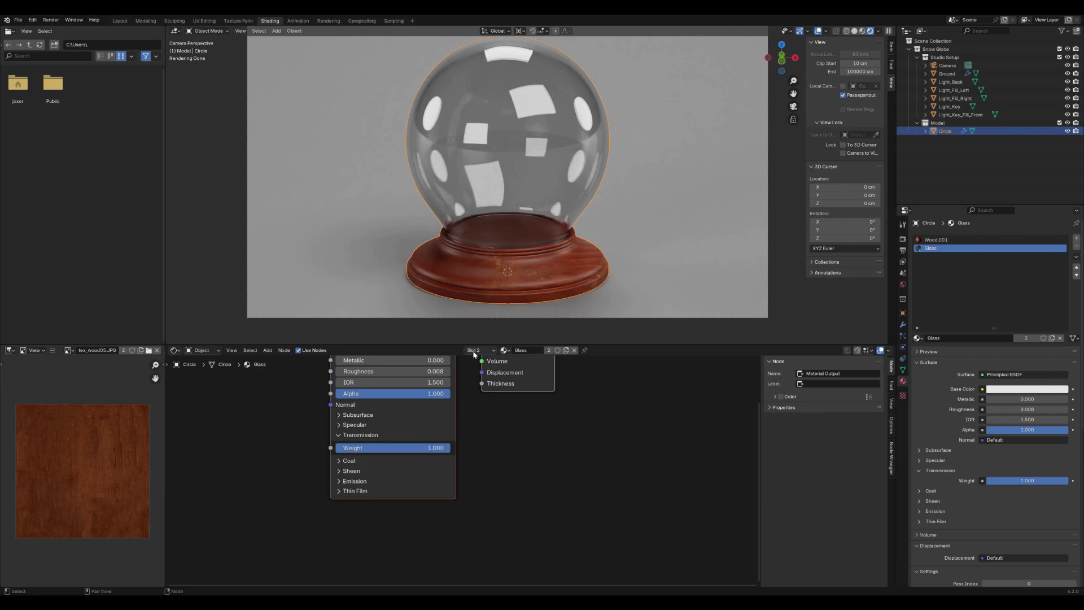
{"action": "key", "text": "Home"}
{"action": "scroll", "coordinate": [580, 315], "scroll_direction": "up", "scroll_amount": 2}
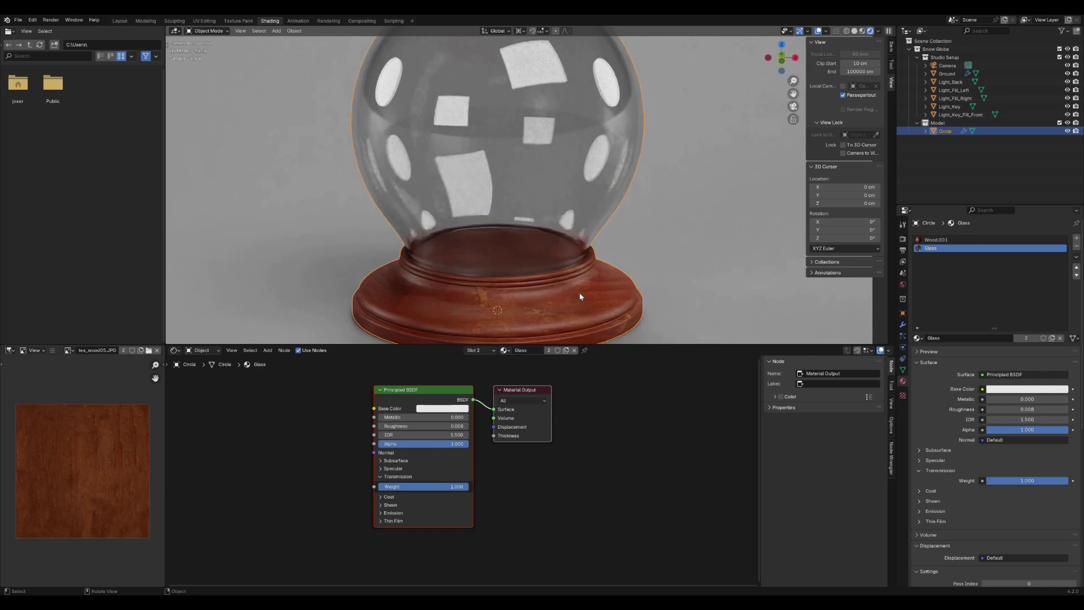
{"action": "left_click", "coordinate": [921, 240]}
{"action": "key", "text": "Home"}
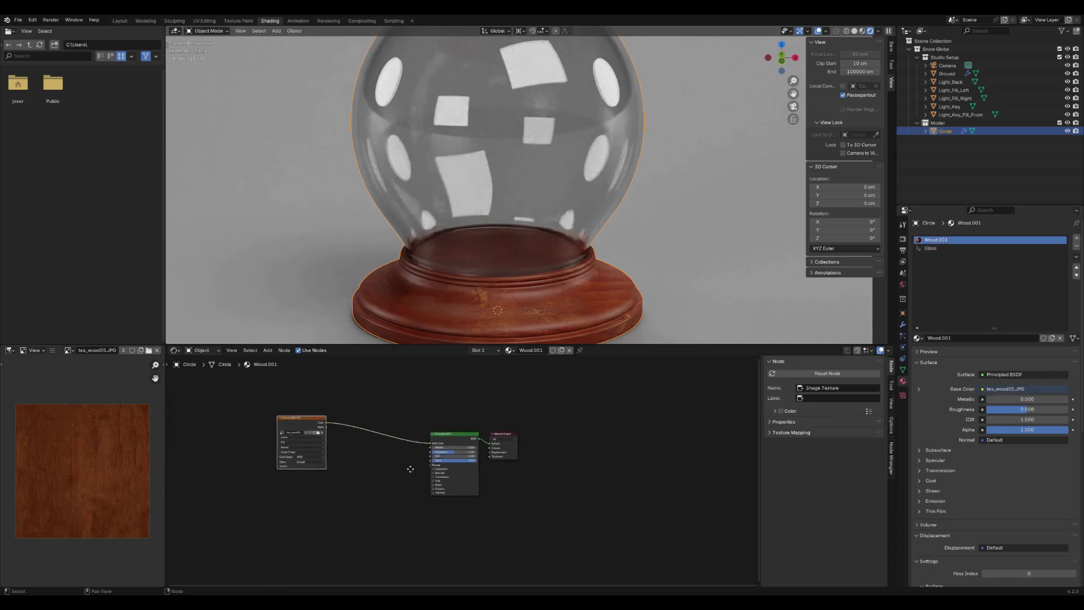
{"action": "left_click_drag", "start_coordinate": [440, 450], "coordinate": [452, 454]}
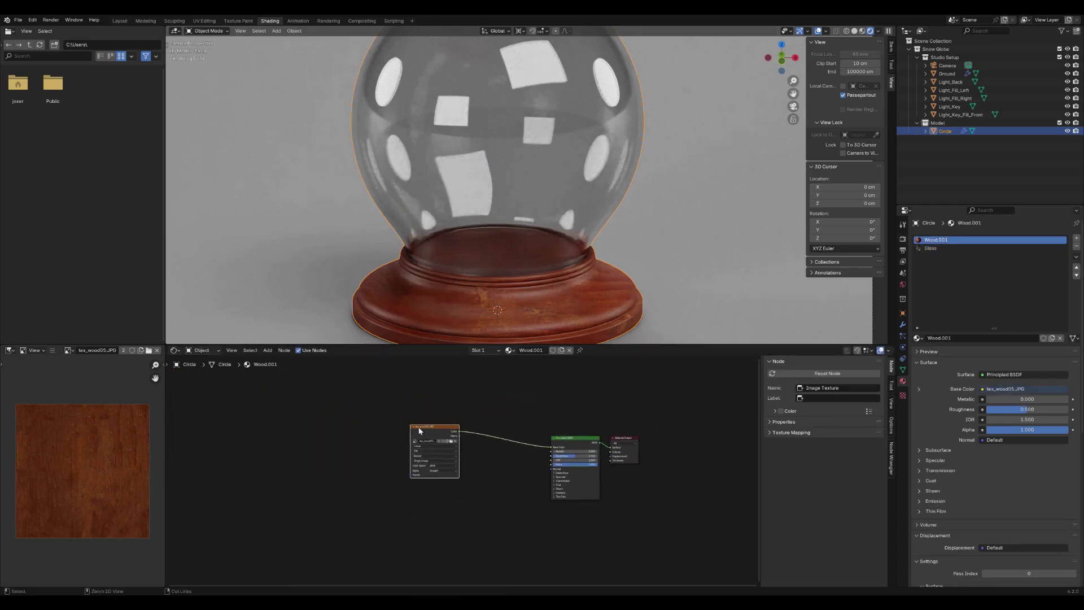
{"action": "key", "text": "ctrl+t"}
{"action": "scroll", "coordinate": [313, 443], "scroll_direction": "up", "scroll_amount": 2}
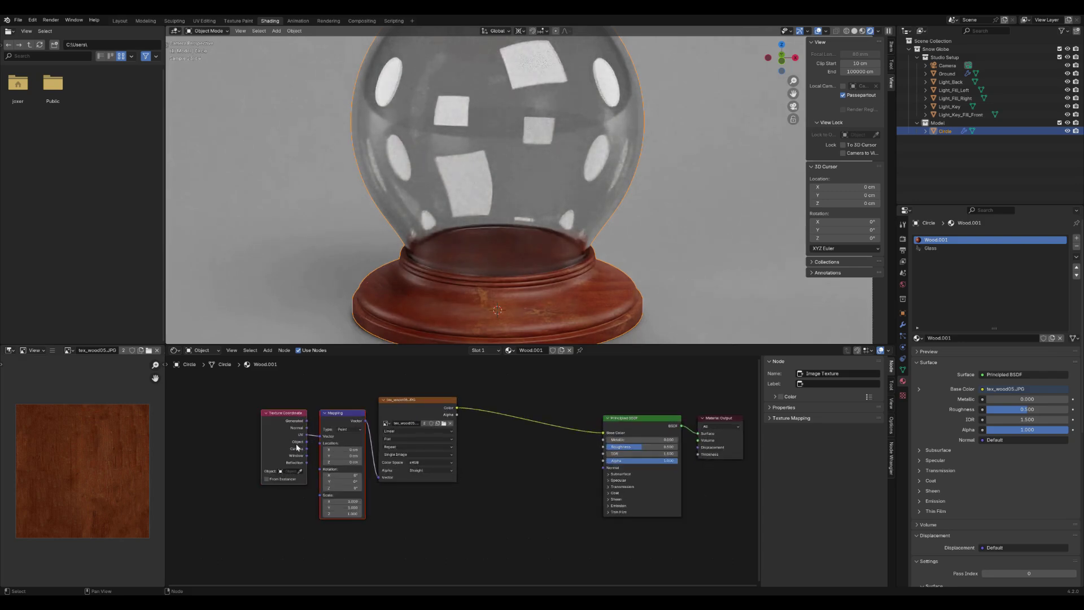
Map the wood texture with Object coordinates and set its projection to Box with a blend of about 0.58
{"action": "left_click_drag", "start_coordinate": [304, 442], "coordinate": [348, 443]}
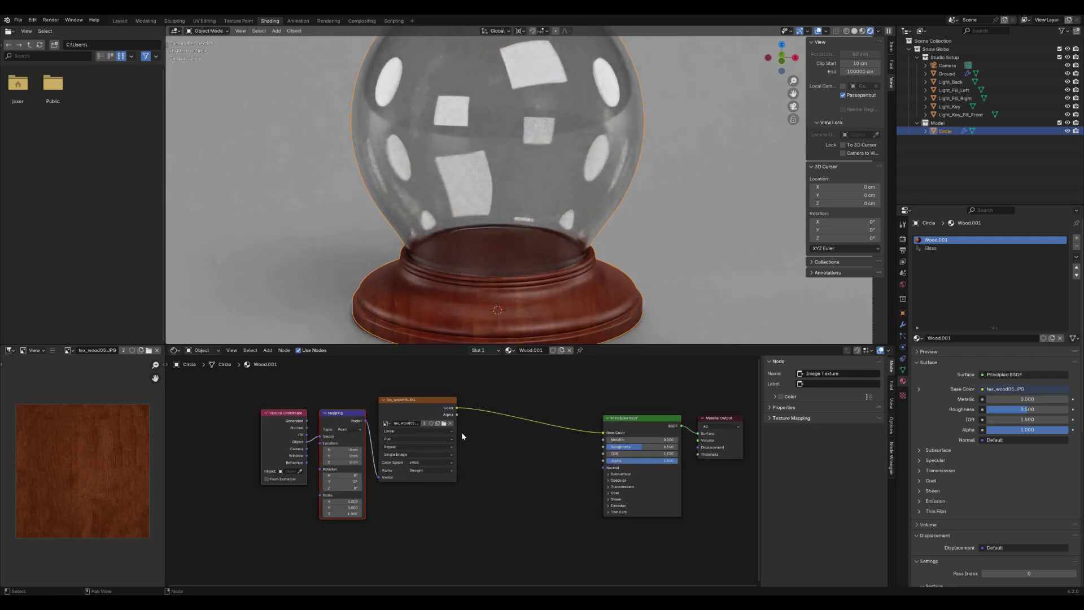
{"action": "scroll", "coordinate": [462, 436], "scroll_direction": "up", "scroll_amount": 2}
{"action": "left_click", "coordinate": [388, 433]}
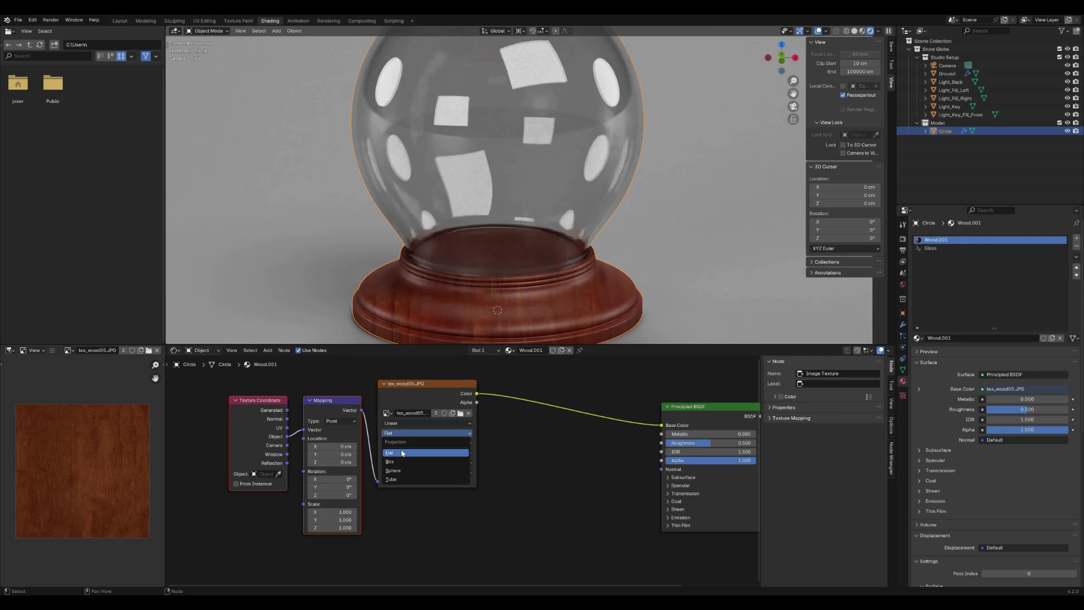
{"action": "left_click", "coordinate": [389, 462]}
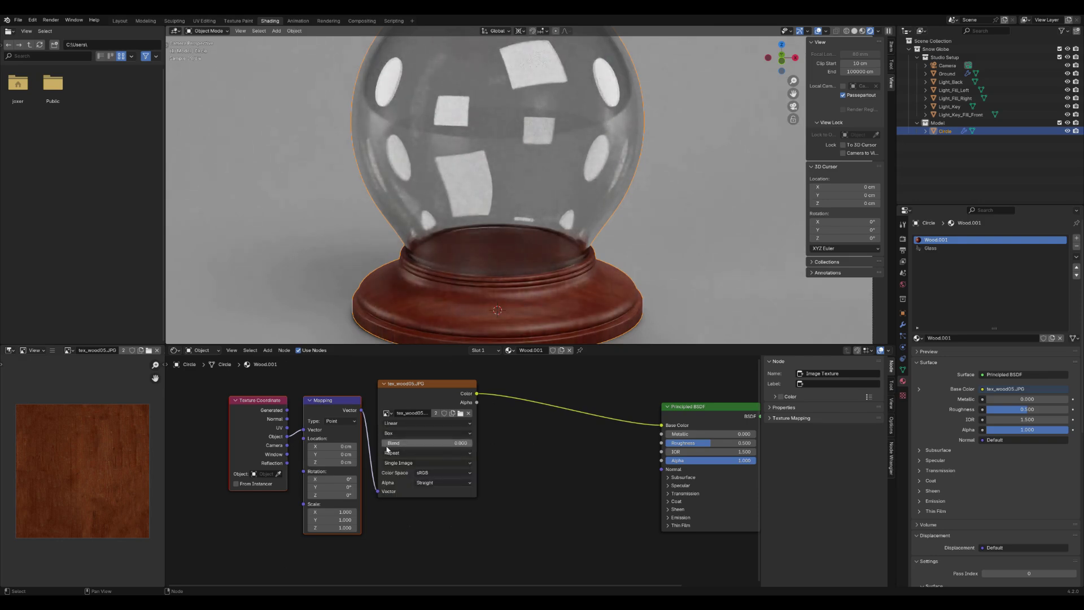
{"action": "left_click_drag", "start_coordinate": [395, 442], "coordinate": [435, 443]}
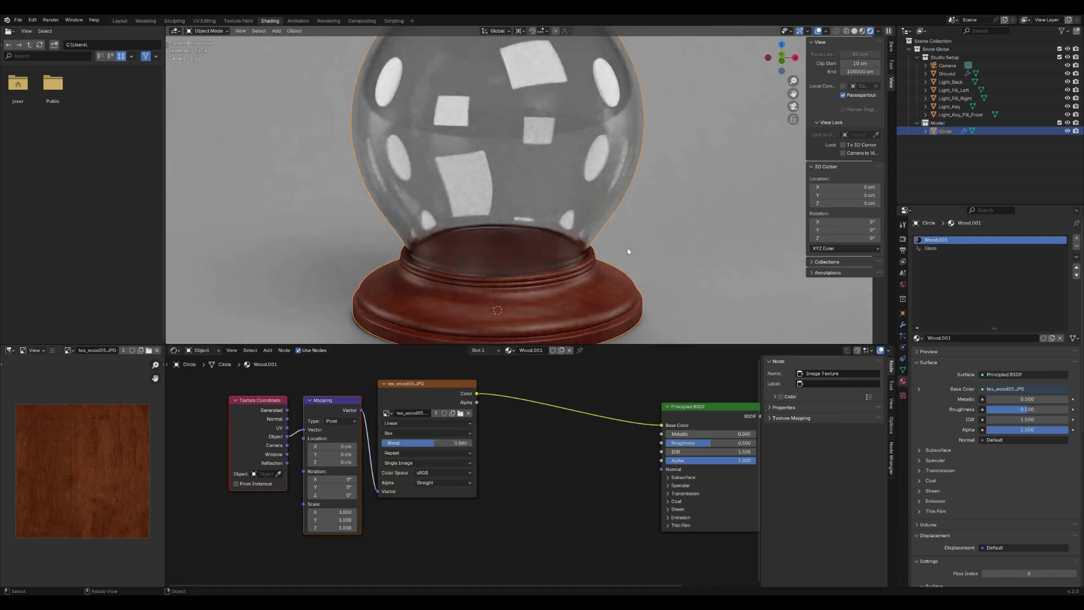
Set the Mapping node's scale to 2.000 on all three axes and inspect the grain on the base
{"action": "scroll", "coordinate": [576, 254], "scroll_direction": "up", "scroll_amount": 4}
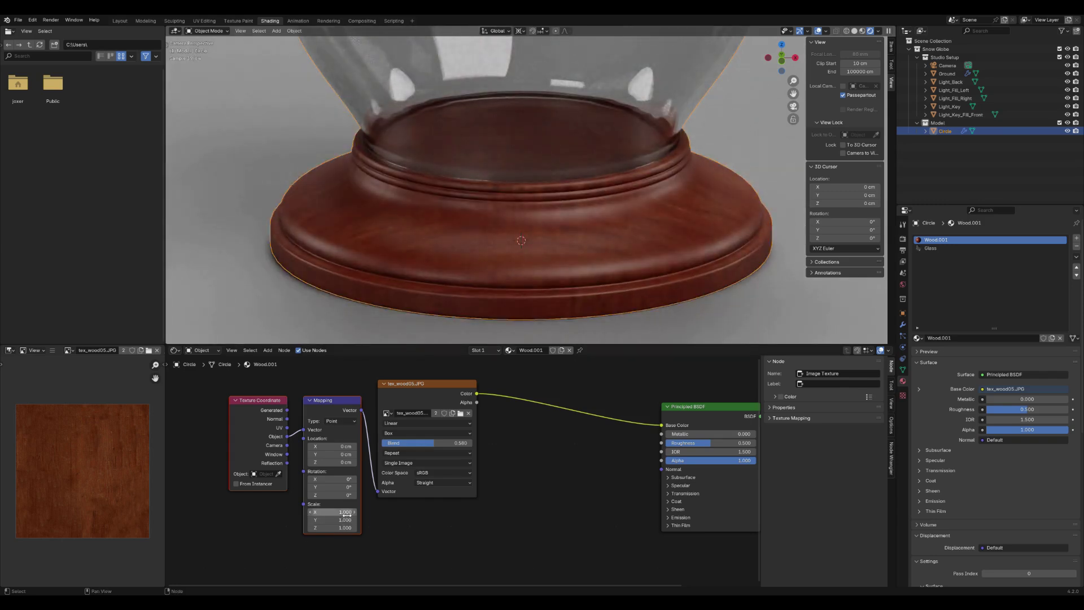
{"action": "left_click_drag", "start_coordinate": [333, 512], "coordinate": [333, 527]}
{"action": "type", "text": "2"}
{"action": "key", "text": "Return"}
{"action": "middle_click_drag", "start_coordinate": [587, 231], "coordinate": [536, 211]}
{"action": "scroll", "coordinate": [535, 207], "scroll_direction": "up", "scroll_amount": 6}
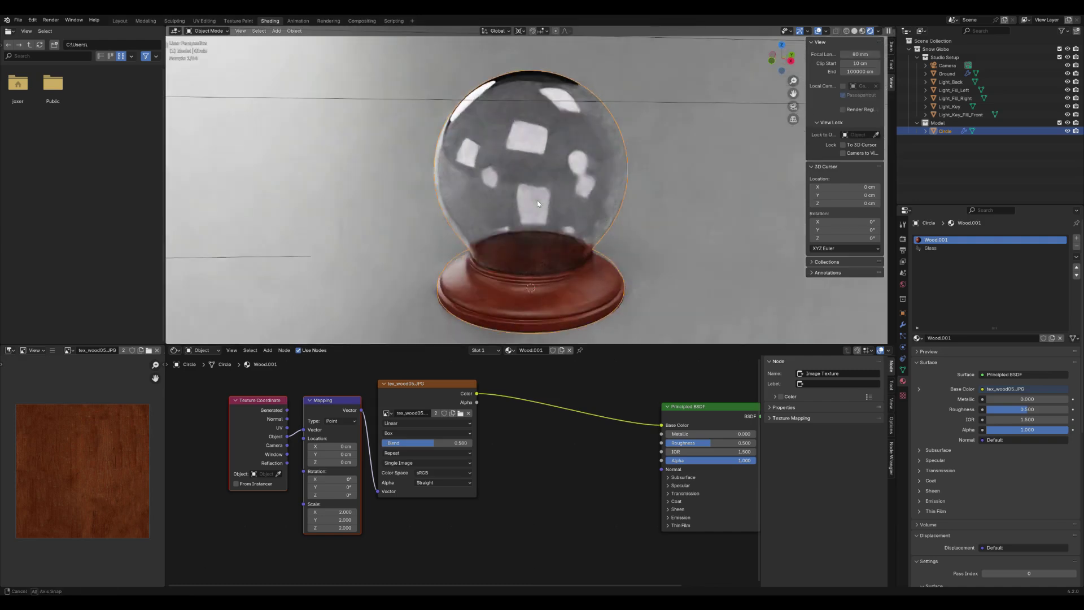
{"action": "scroll", "coordinate": [559, 169], "scroll_direction": "up", "scroll_amount": 4}
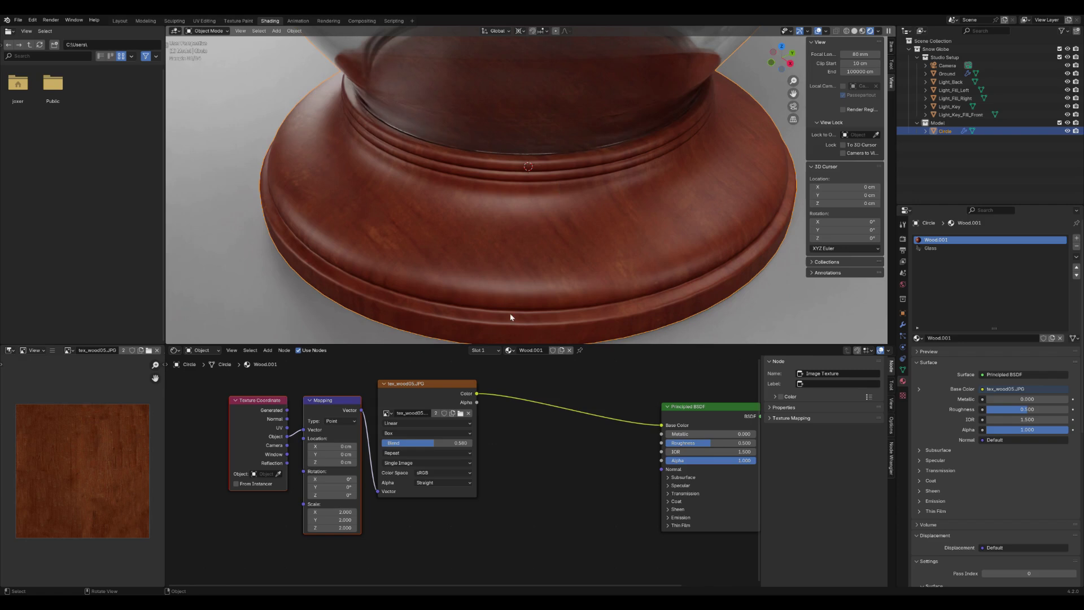
Preview the wood image texture alone on the base and set the Mapping scale to 3.000 on all three axes
{"action": "left_click", "coordinate": [435, 388], "text": "ctrl+shift"}
{"action": "middle_click_drag", "start_coordinate": [494, 265], "coordinate": [486, 194]}
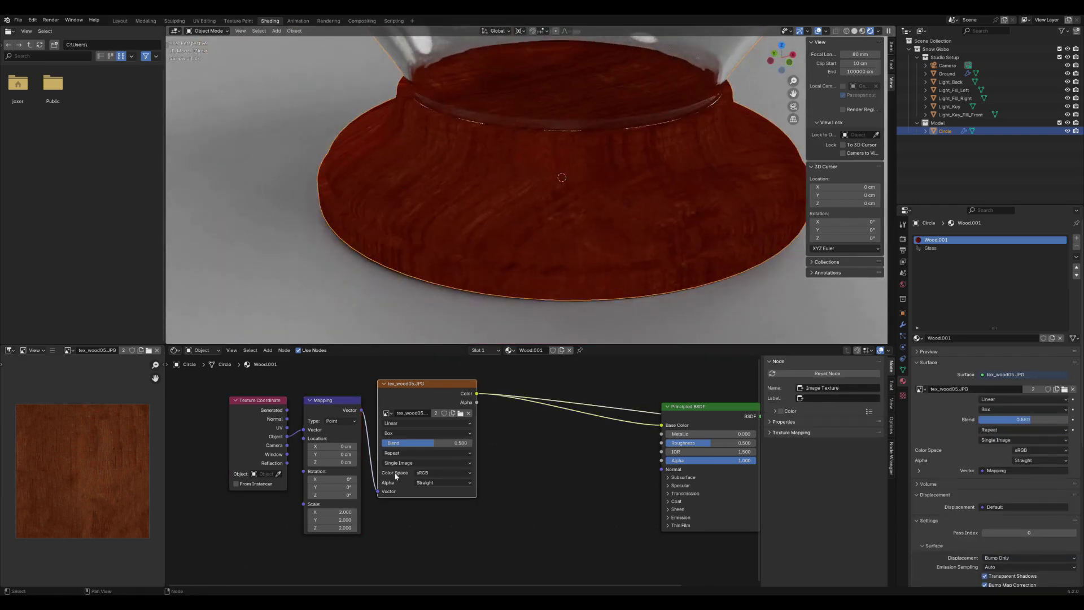
{"action": "left_click_drag", "start_coordinate": [342, 513], "coordinate": [341, 529]}
{"action": "type", "text": "3"}
{"action": "key", "text": "Return"}
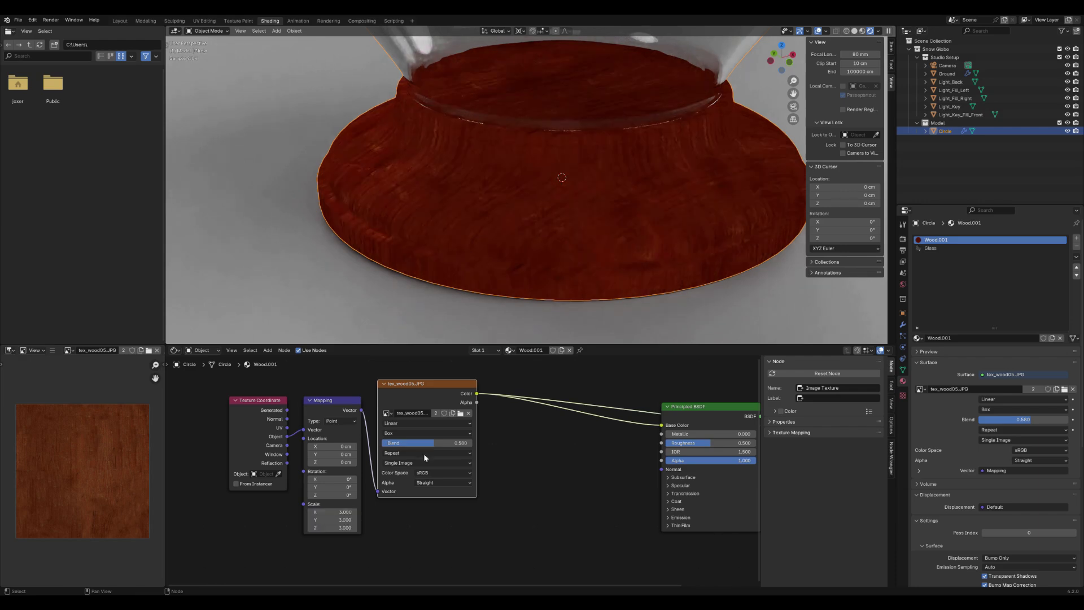
{"action": "mouse_move", "coordinate": [486, 243]}
{"action": "middle_mouse_down"}
{"action": "mouse_move", "coordinate": [476, 232]}
{"action": "mouse_move", "coordinate": [402, 230]}
{"action": "mouse_move", "coordinate": [575, 204]}
{"action": "mouse_move", "coordinate": [464, 197]}
{"action": "mouse_move", "coordinate": [554, 198]}
{"action": "mouse_move", "coordinate": [497, 237]}
{"action": "middle_mouse_up"}
{"action": "scroll", "coordinate": [420, 497], "scroll_direction": "down", "scroll_amount": 2}
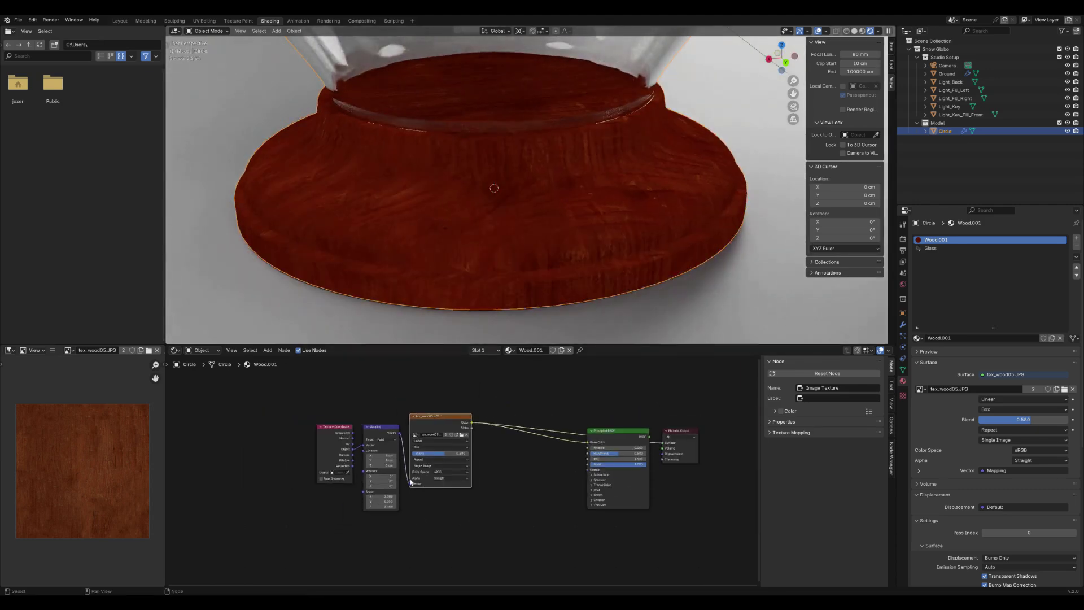
Add a Color Ramp node between the wood texture and the Principled BSDF, and place a duplicate below it
{"action": "scroll", "coordinate": [411, 481], "scroll_direction": "up", "scroll_amount": 1}
{"action": "scroll", "coordinate": [371, 432], "scroll_direction": "up", "scroll_amount": 2}
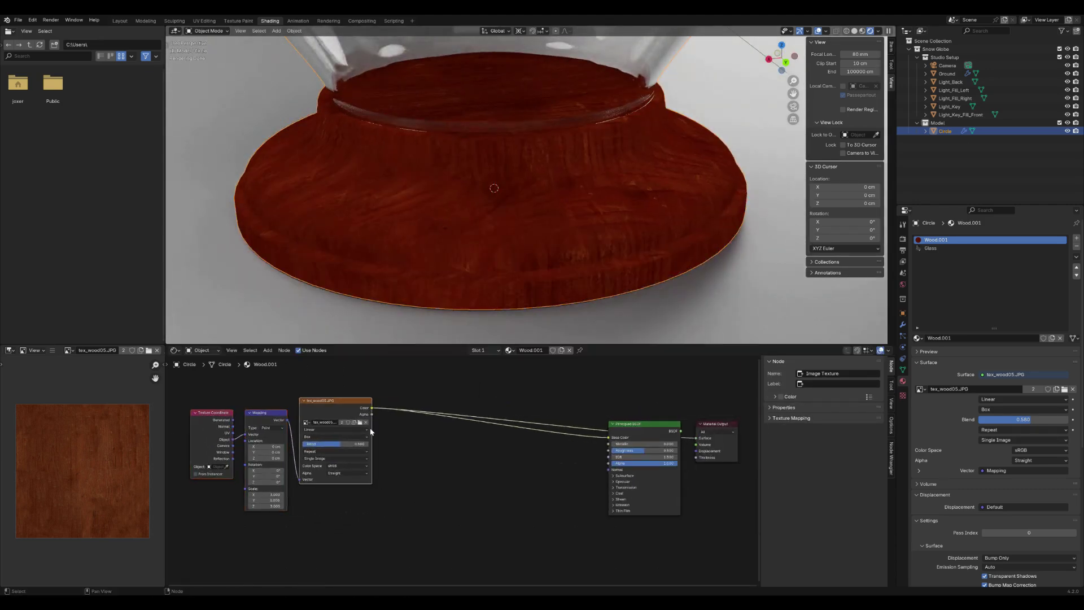
{"action": "key", "text": "shift+a"}
{"action": "mouse_move", "coordinate": [480, 469]}
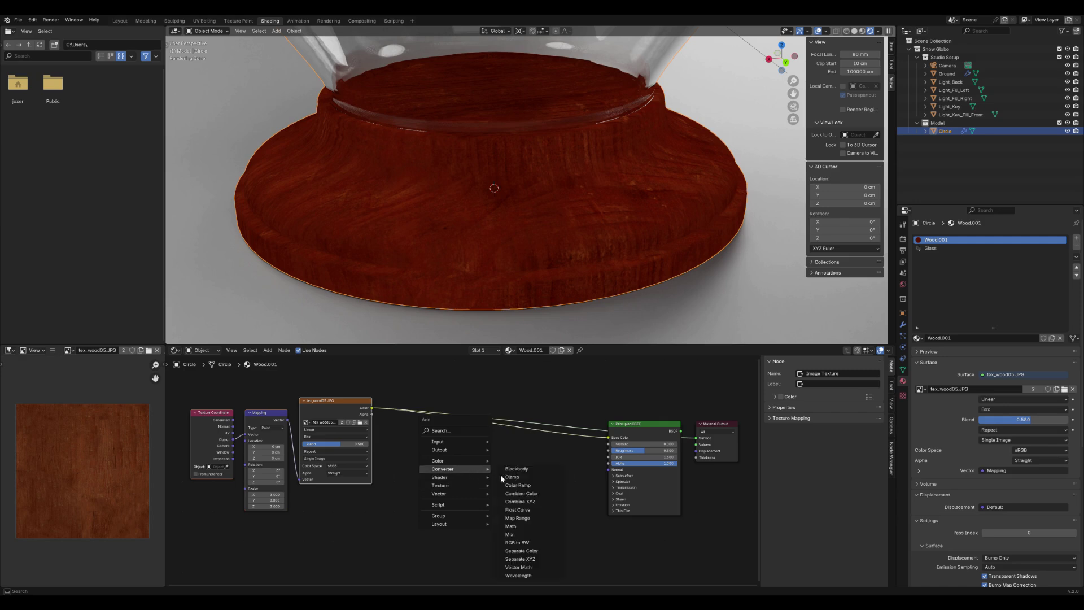
{"action": "left_click", "coordinate": [518, 485]}
{"action": "left_click", "coordinate": [536, 452]}
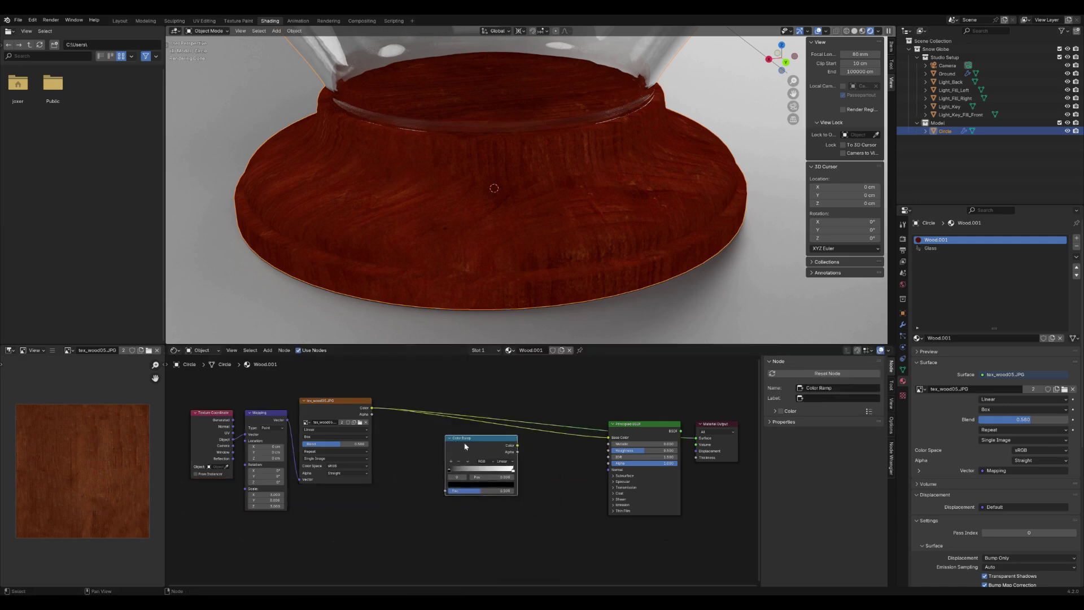
{"action": "key", "text": "shift+d"}
{"action": "left_click", "coordinate": [536, 532]}
Add a Bump node beside the lower Color Ramp
{"action": "key", "text": "shift+a"}
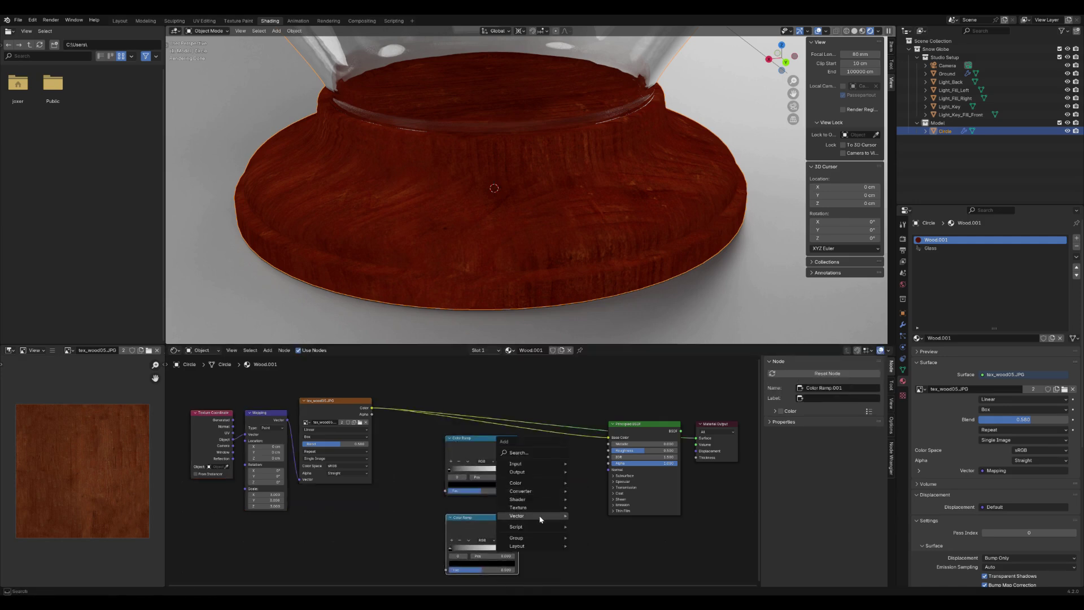
{"action": "mouse_move", "coordinate": [540, 514]}
{"action": "left_click", "coordinate": [599, 460]}
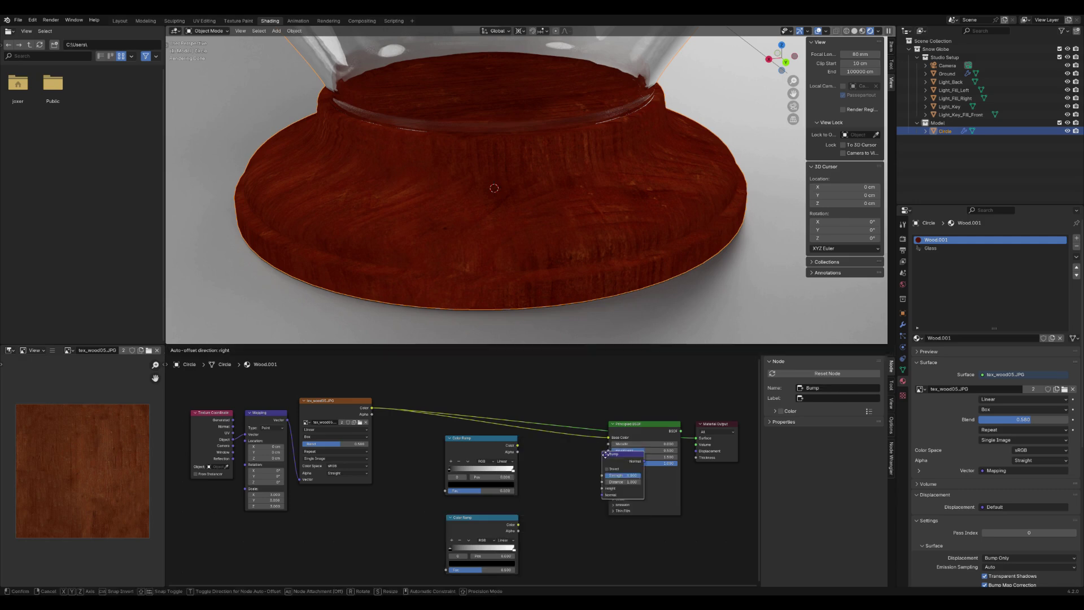
{"action": "left_click", "coordinate": [548, 511]}
Feed the wood texture's color through the upper Color Ramp into Roughness and restore the Principled BSDF as the material's surface output
{"action": "left_click_drag", "start_coordinate": [371, 408], "coordinate": [446, 491]}
{"action": "left_click_drag", "start_coordinate": [516, 446], "coordinate": [608, 450]}
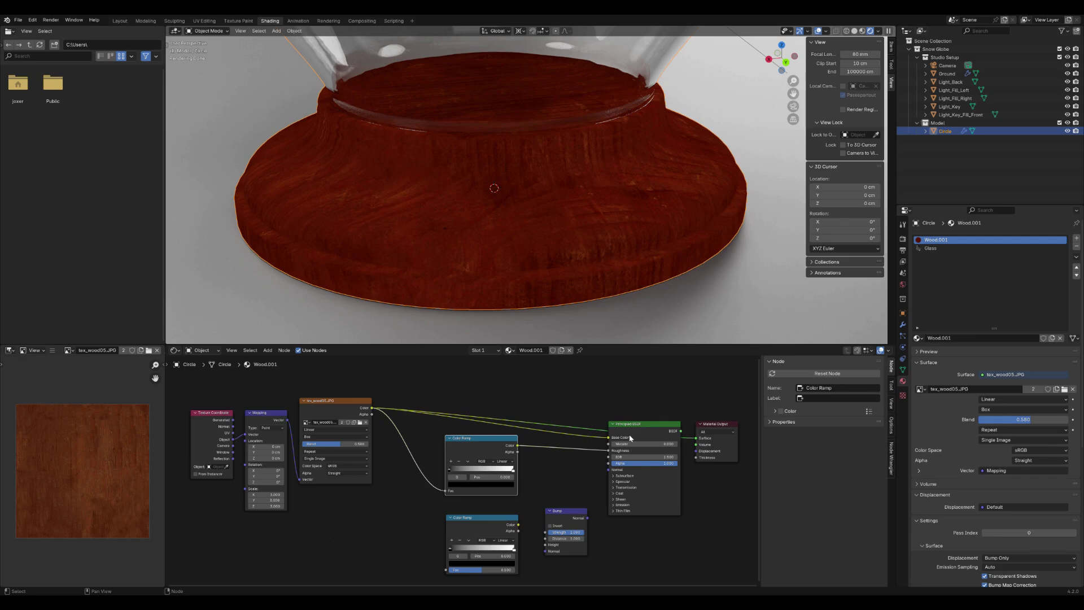
{"action": "left_click", "coordinate": [649, 424]}
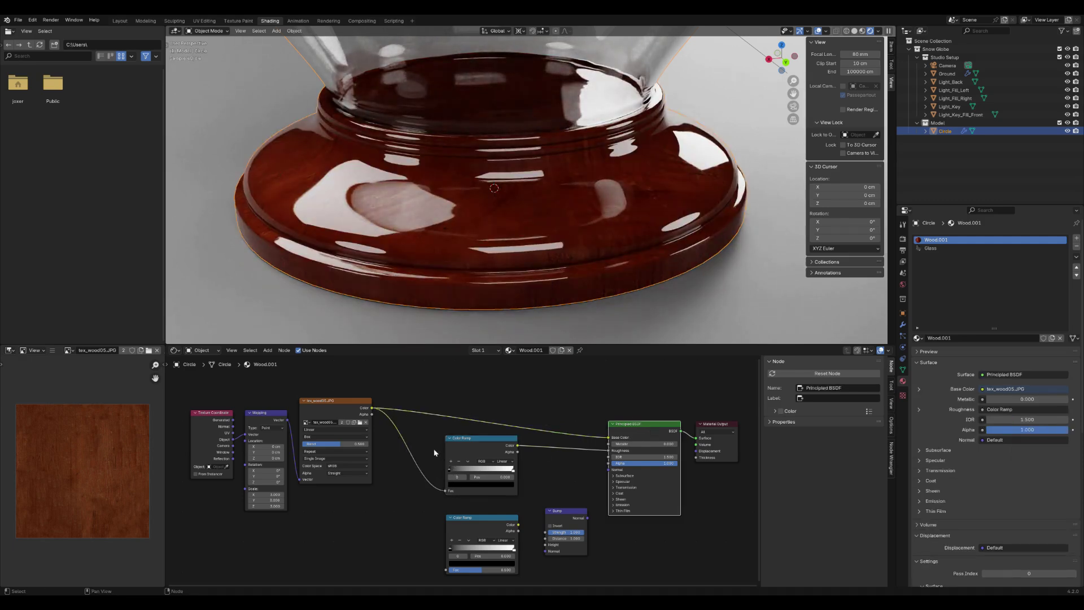
{"action": "mouse_move", "coordinate": [536, 222]}
{"action": "middle_mouse_down"}
{"action": "mouse_move", "coordinate": [558, 220]}
{"action": "mouse_move", "coordinate": [529, 226]}
{"action": "middle_mouse_up"}
{"action": "scroll", "coordinate": [530, 226], "scroll_direction": "up", "scroll_amount": 1}
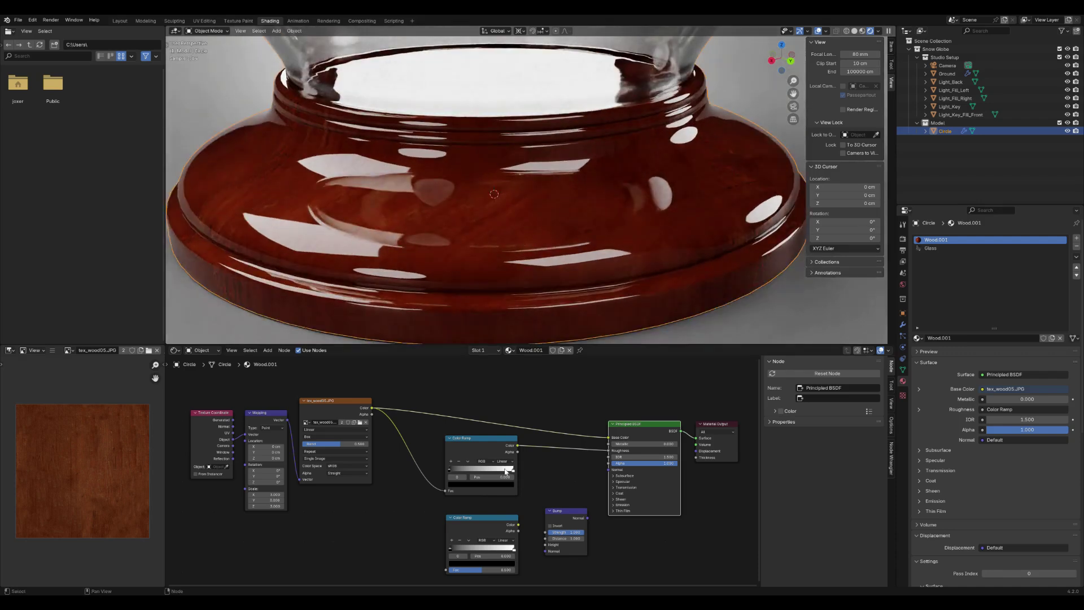
Lighten the black stop of the roughness Color Ramp to grey, checking both the ramp output and the full shader
{"action": "left_click", "coordinate": [481, 444], "text": "ctrl+shift"}
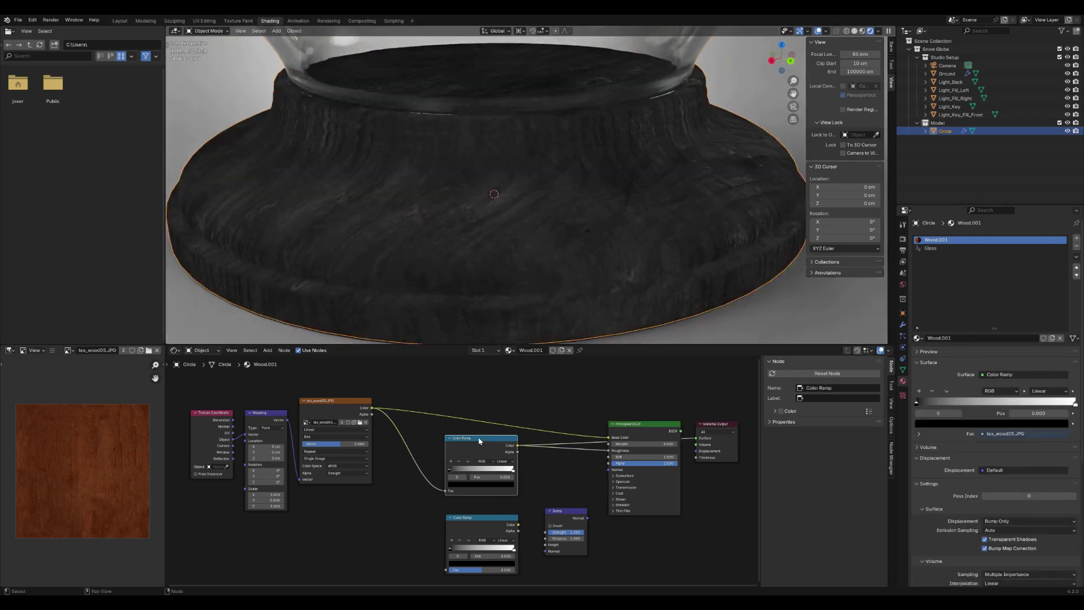
{"action": "left_click", "coordinate": [480, 484]}
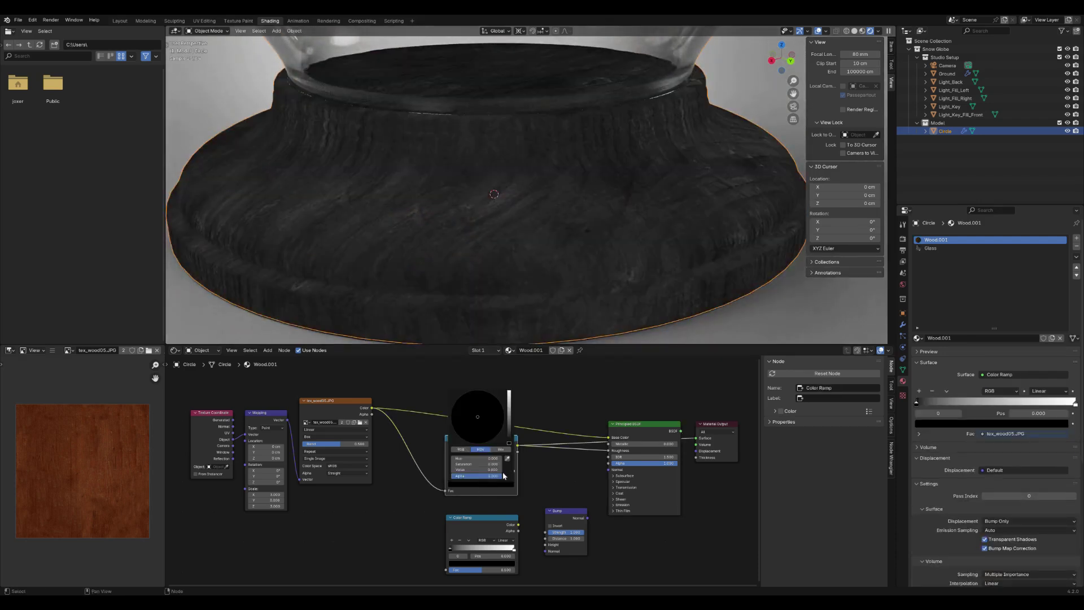
{"action": "mouse_move", "coordinate": [508, 439]}
{"action": "left_mouse_down"}
{"action": "mouse_move", "coordinate": [509, 391]}
{"action": "mouse_move", "coordinate": [508, 429]}
{"action": "left_mouse_up"}
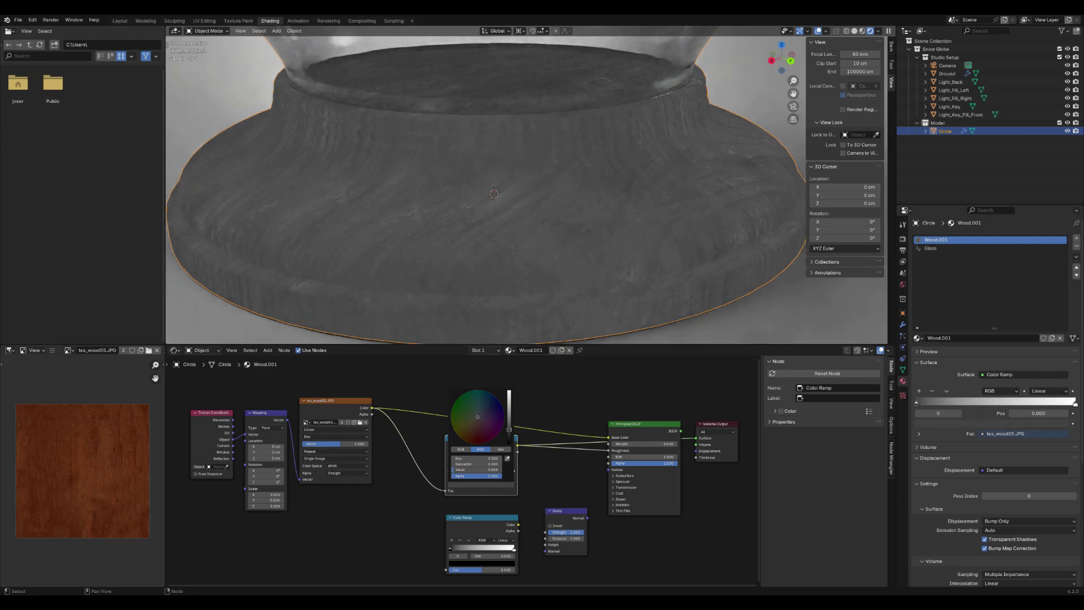
{"action": "left_click", "coordinate": [645, 423], "text": "ctrl+shift"}
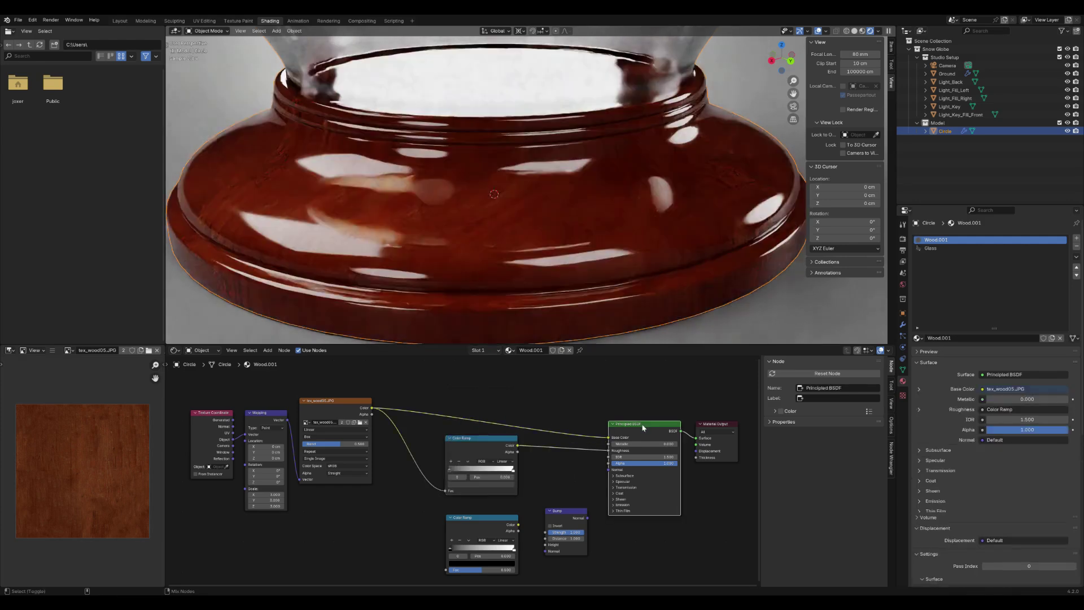
{"action": "left_click", "coordinate": [492, 484]}
{"action": "left_click_drag", "start_coordinate": [509, 433], "coordinate": [509, 410]}
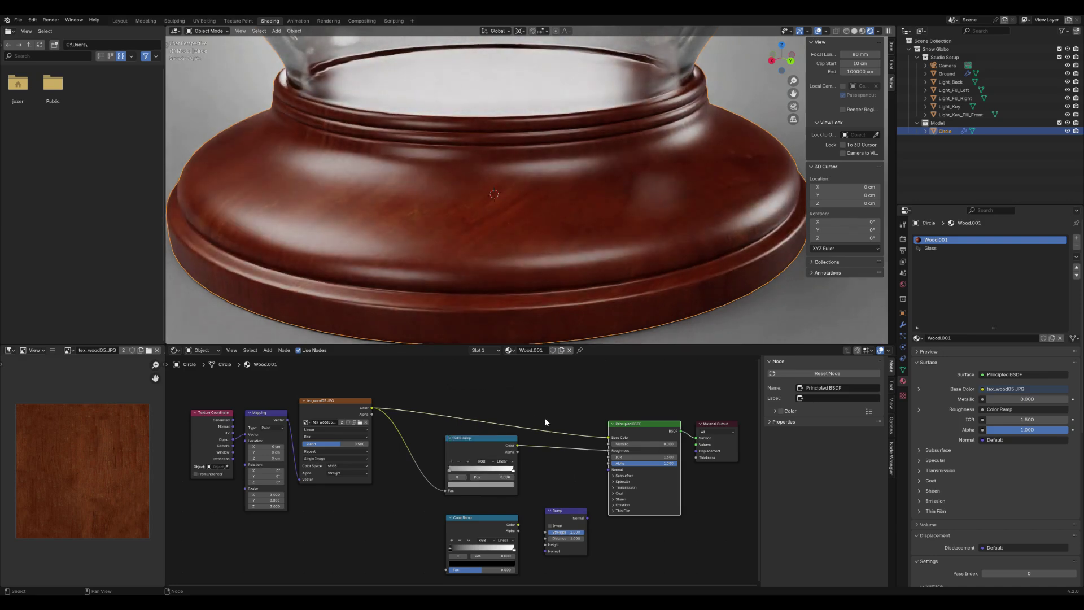
Route the wood texture's color through the lower Color Ramp and the Bump node into the Principled BSDF's Normal input
{"action": "left_click_drag", "start_coordinate": [372, 408], "coordinate": [446, 570]}
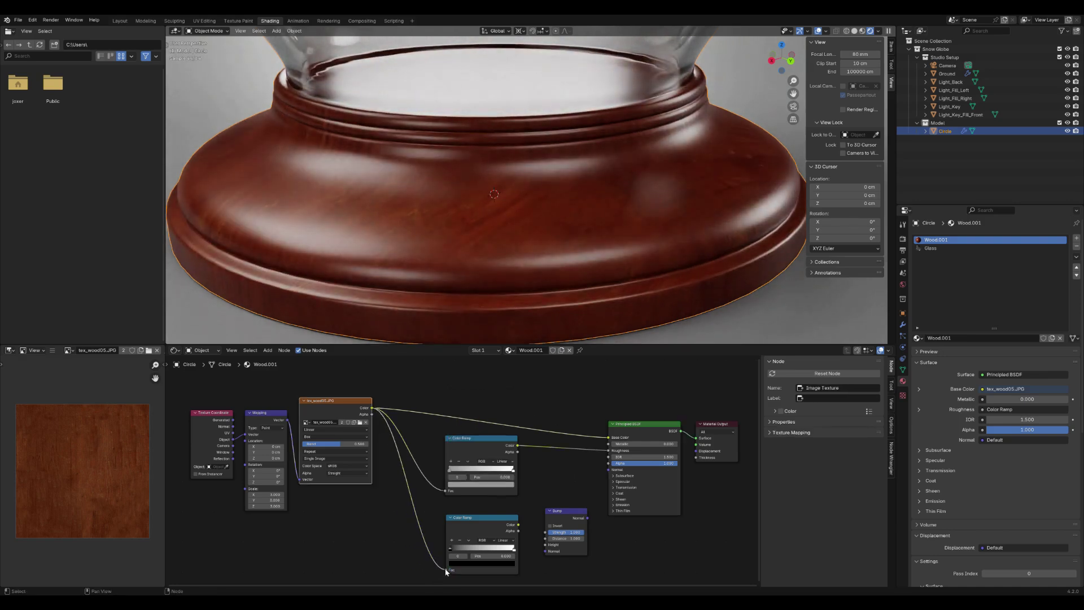
{"action": "left_click_drag", "start_coordinate": [518, 525], "coordinate": [608, 469]}
{"action": "left_click_drag", "start_coordinate": [565, 511], "coordinate": [560, 506]}
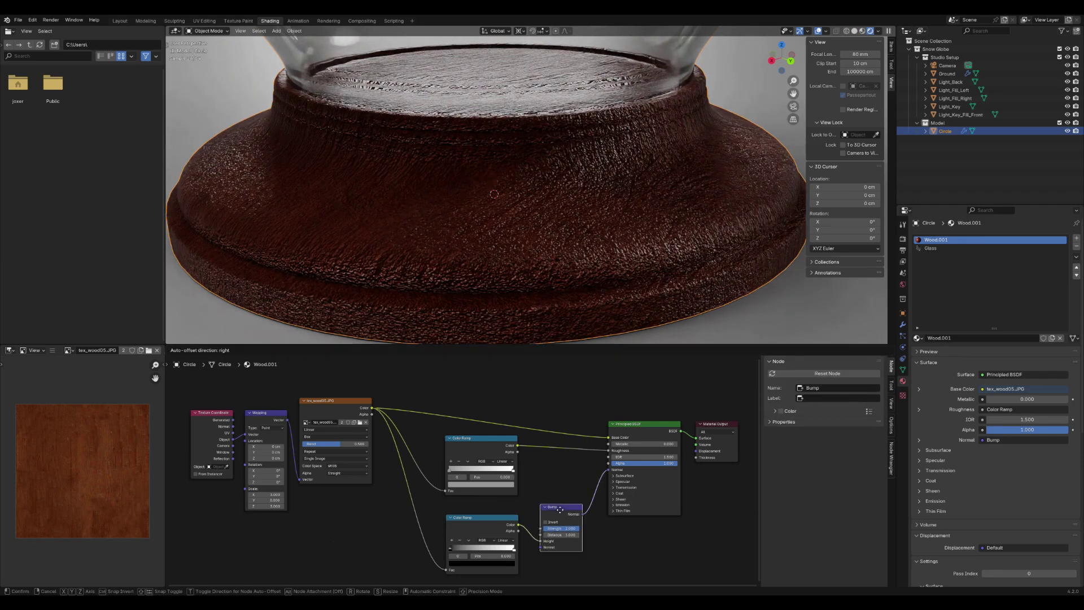
Preview the lower Color Ramp on the base and move its white stop to position 0.480 for more contrast
{"action": "left_click", "coordinate": [470, 536], "text": "ctrl+shift"}
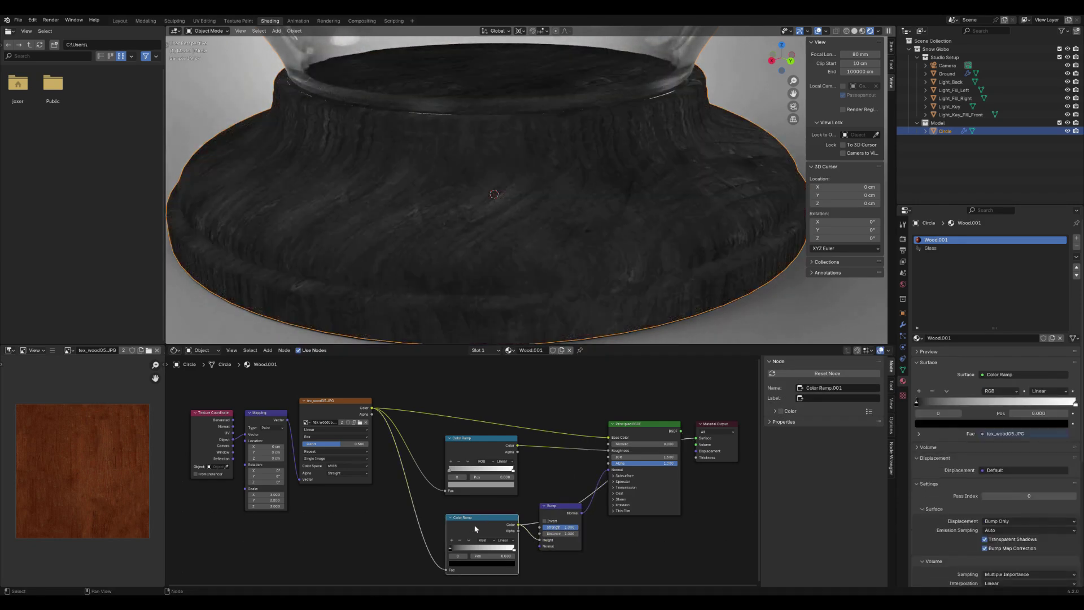
{"action": "left_click_drag", "start_coordinate": [506, 553], "coordinate": [493, 550]}
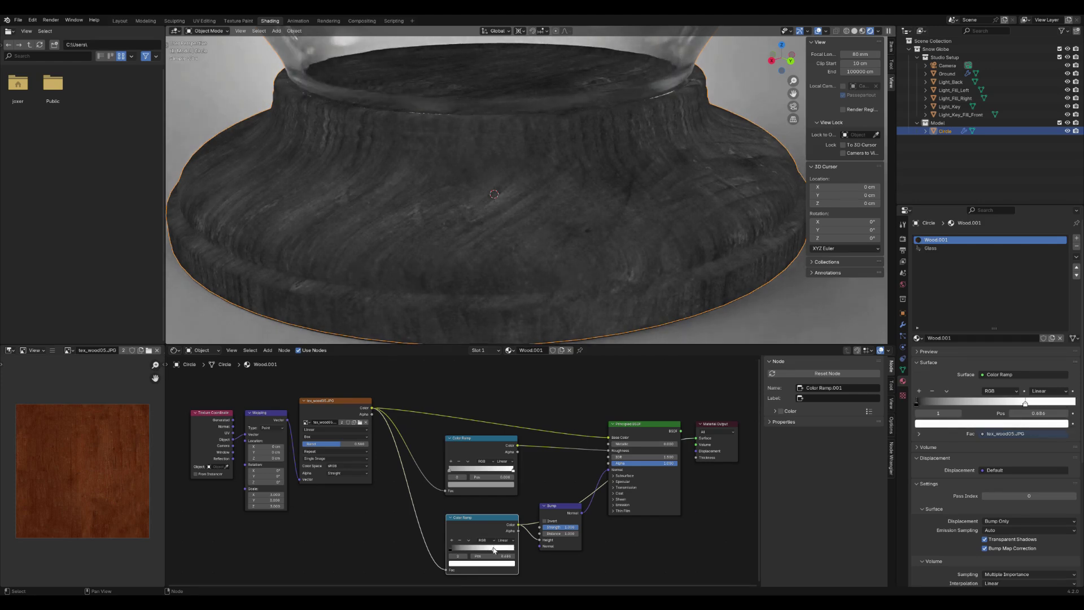
{"action": "left_click", "coordinate": [452, 549]}
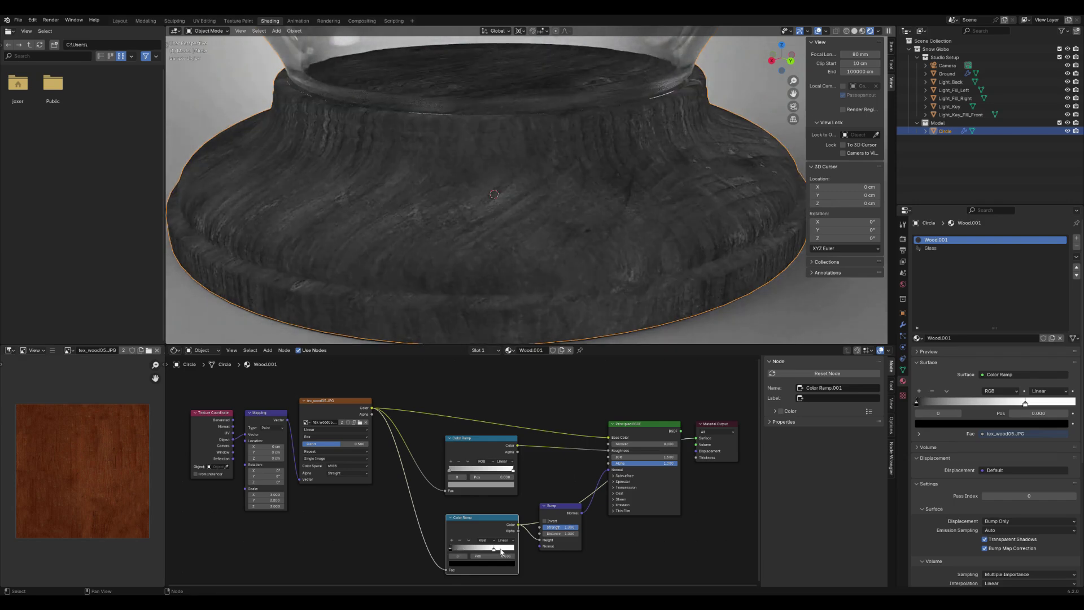
{"action": "left_click_drag", "start_coordinate": [501, 551], "coordinate": [481, 551]}
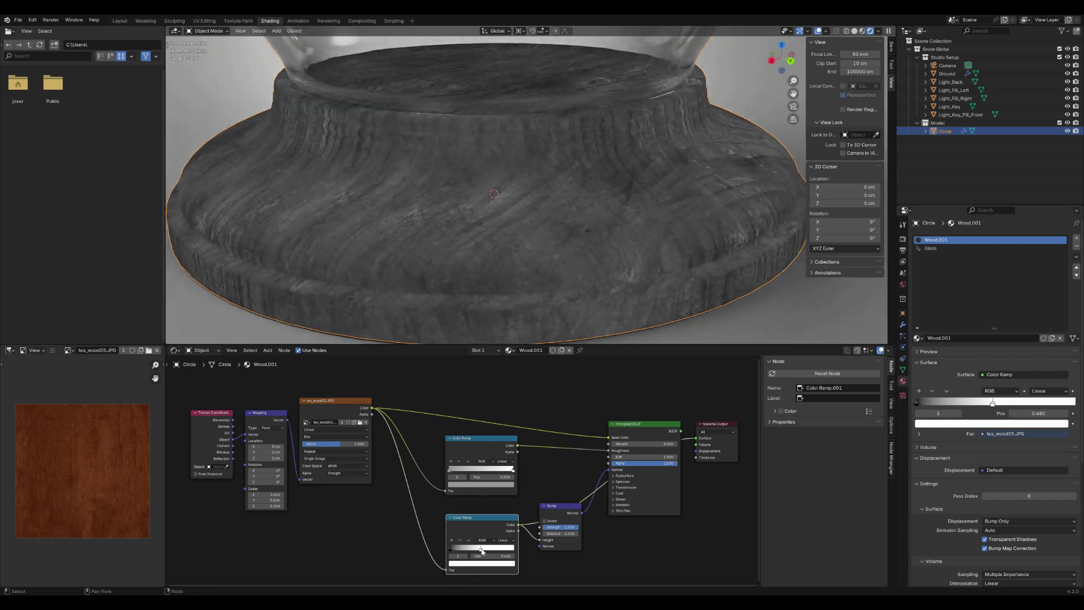
Restore the Principled BSDF as the surface output and reduce the Bump node's strength to a very small value
{"action": "left_click", "coordinate": [628, 438]}
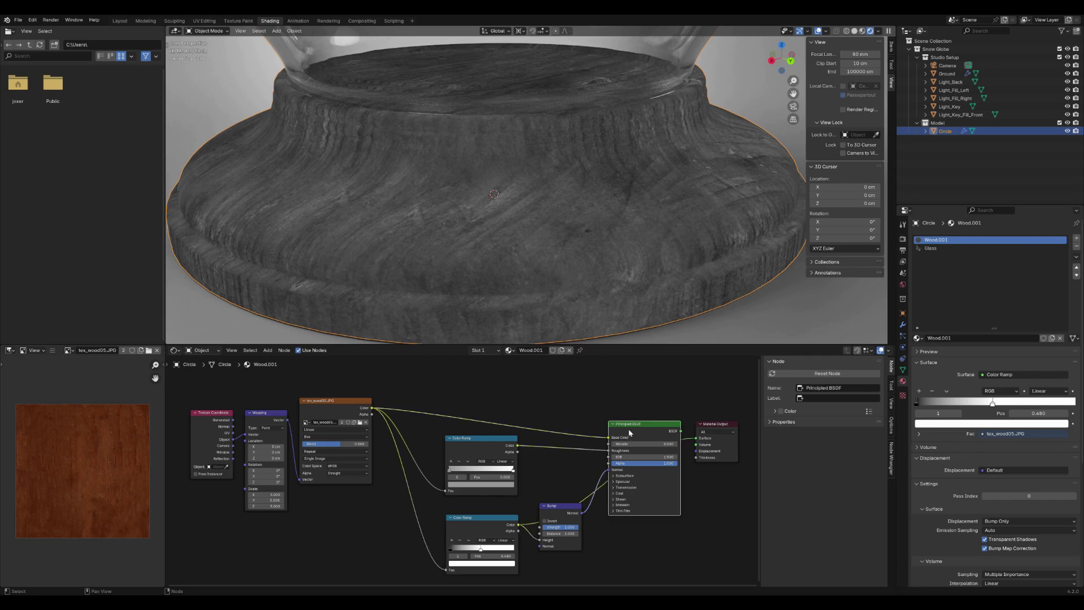
{"action": "left_click", "coordinate": [628, 437], "text": "ctrl+shift"}
{"action": "left_click_drag", "start_coordinate": [570, 527], "coordinate": [545, 526]}
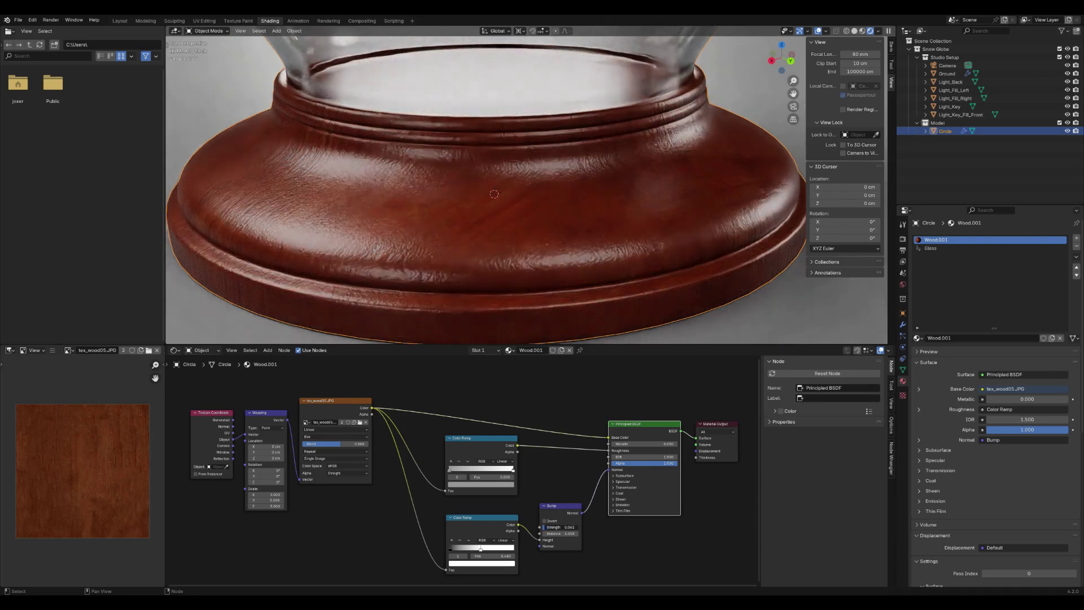
{"action": "left_click_drag", "start_coordinate": [545, 526], "coordinate": [544, 529]}
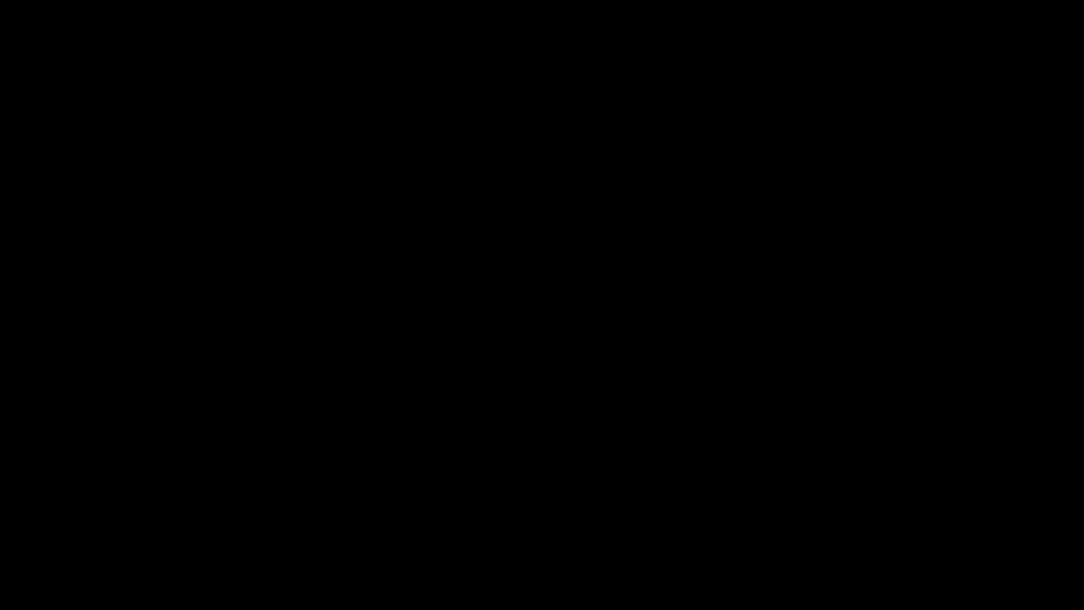
Move the plane to an open area beside the snow globe in the top view
{"action": "key", "text": "g"}
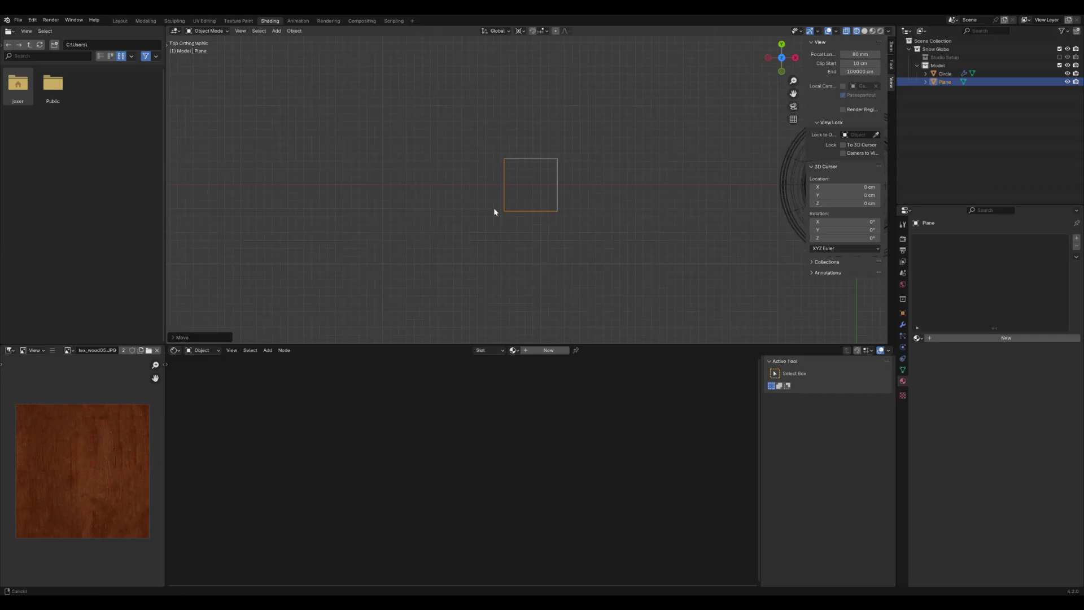
{"action": "left_click", "coordinate": [482, 227]}
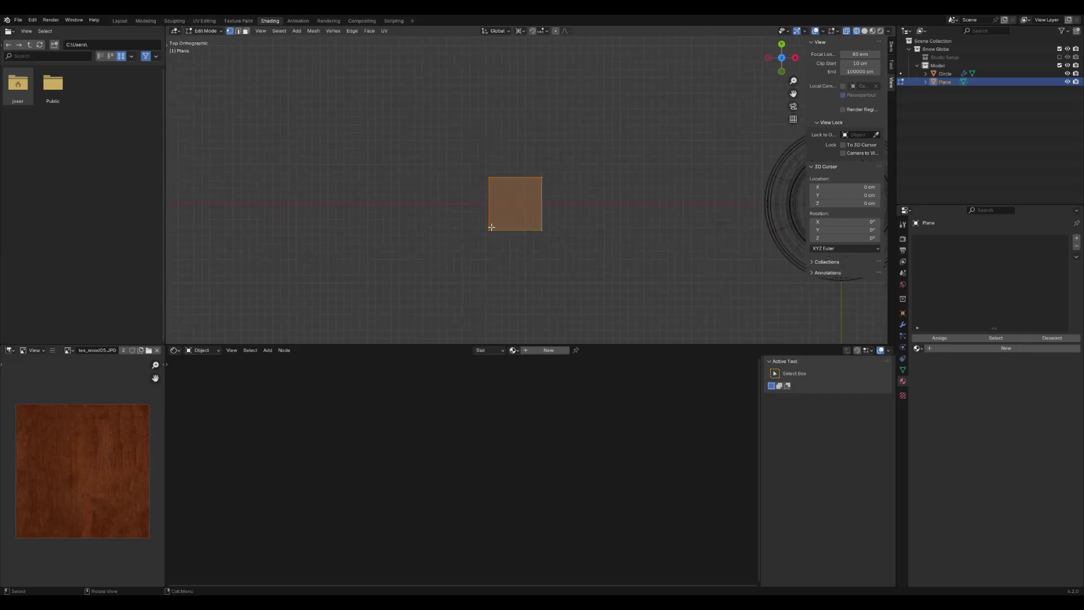
{"action": "key", "text": "Tab"}
{"action": "left_click_drag", "start_coordinate": [451, 147], "coordinate": [573, 196]}
{"action": "scroll", "coordinate": [574, 196], "scroll_direction": "down", "scroll_amount": 1}
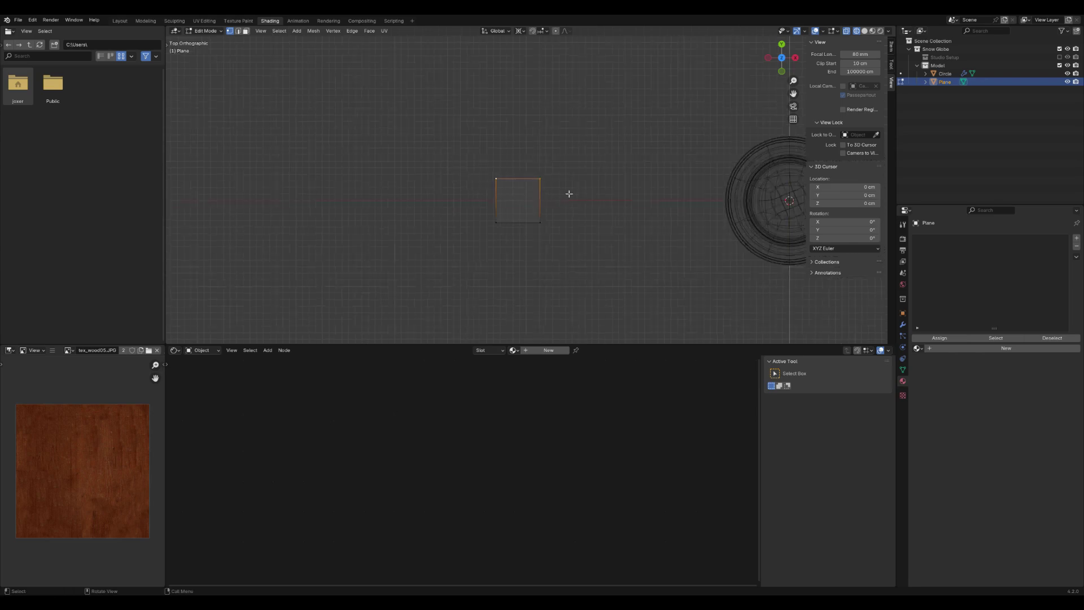
{"action": "key", "text": "Tab"}
{"action": "key", "text": "s"}
{"action": "right_click", "coordinate": [554, 211]}
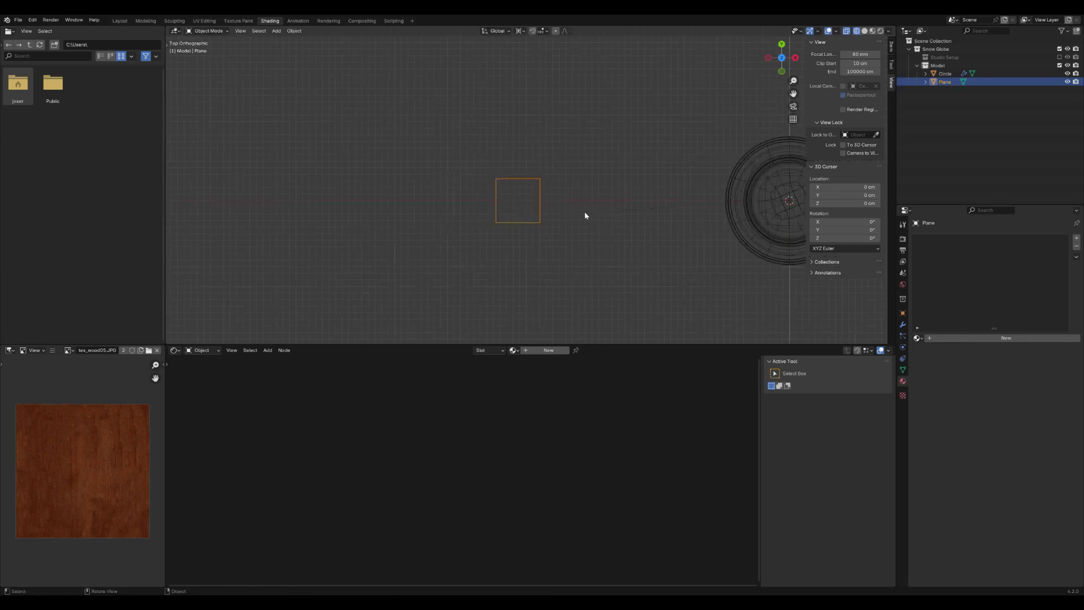
Change the pivot point and scale all of the plane's vertices down to about a third of their size
{"action": "key", "text": "Tab"}
{"action": "left_click", "coordinate": [519, 32]}
{"action": "left_click", "coordinate": [537, 80]}
{"action": "key", "text": "a"}
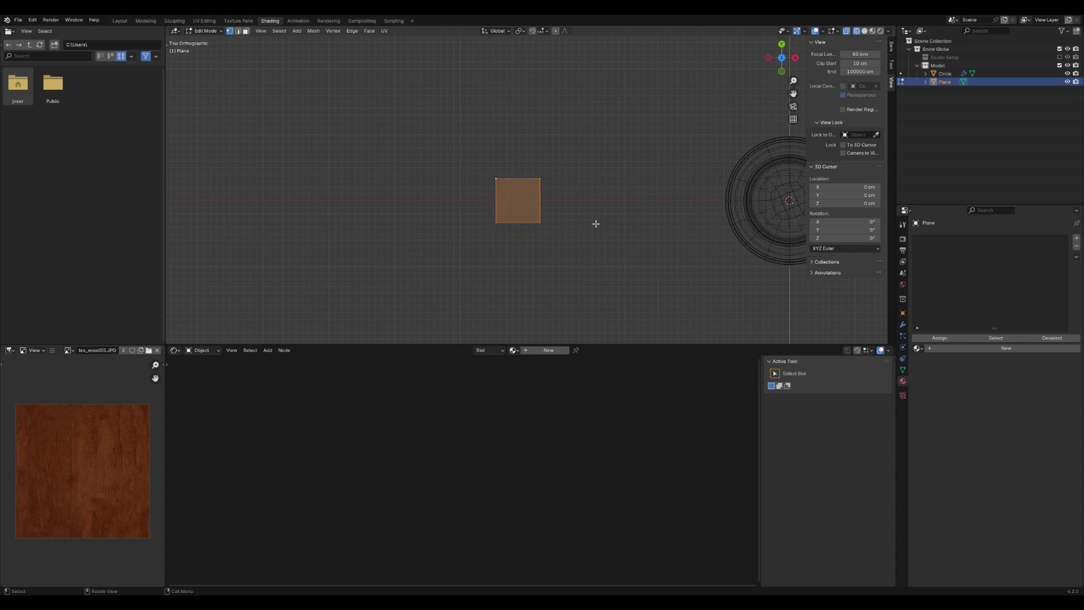
{"action": "key", "text": "s"}
{"action": "left_click", "coordinate": [536, 217]}
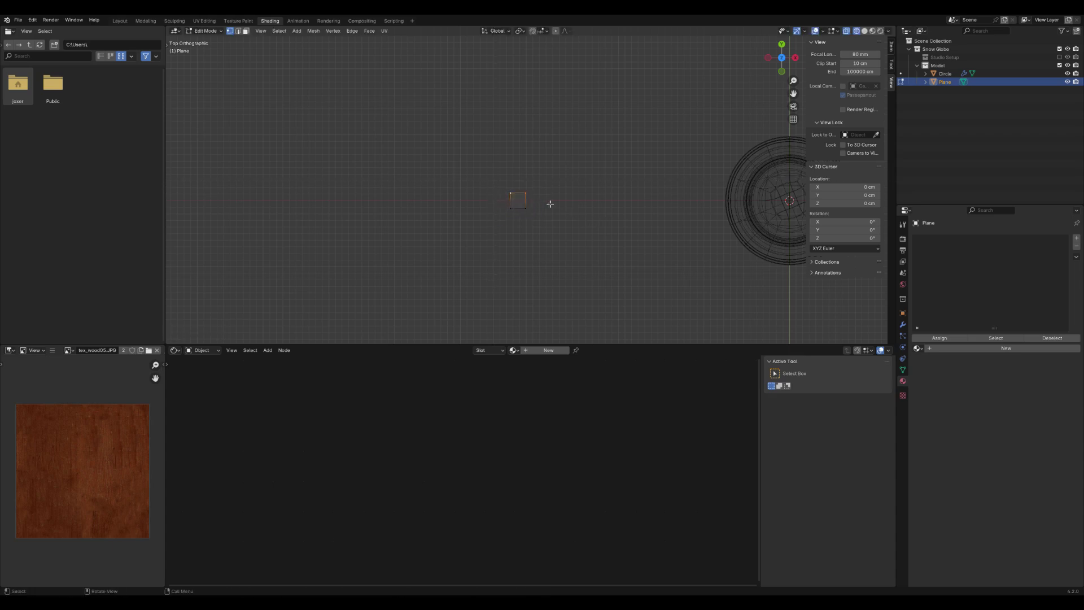
Move the plane's upper edge along Y to stretch the small square into a long, narrow vertical stem
{"action": "key", "text": "g"}
{"action": "key", "text": "z"}
{"action": "right_click", "coordinate": [576, 161]}
{"action": "key", "text": "g"}
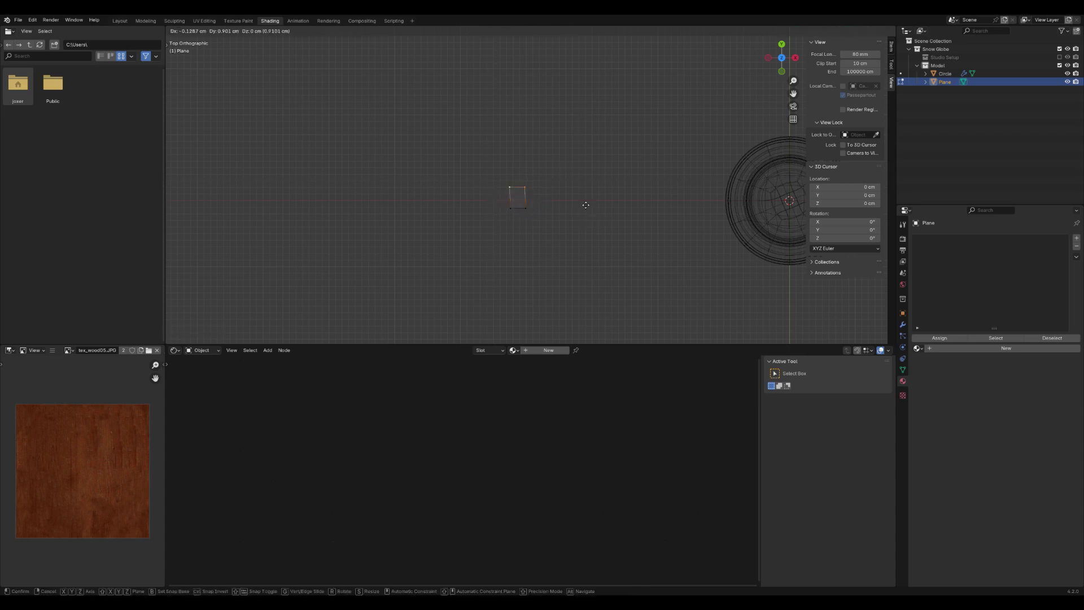
{"action": "key", "text": "y"}
{"action": "left_click", "coordinate": [567, 96]}
{"action": "middle_click_drag", "start_coordinate": [553, 134], "coordinate": [547, 226], "text": "shift"}
{"action": "scroll", "coordinate": [544, 240], "scroll_direction": "down", "scroll_amount": 3}
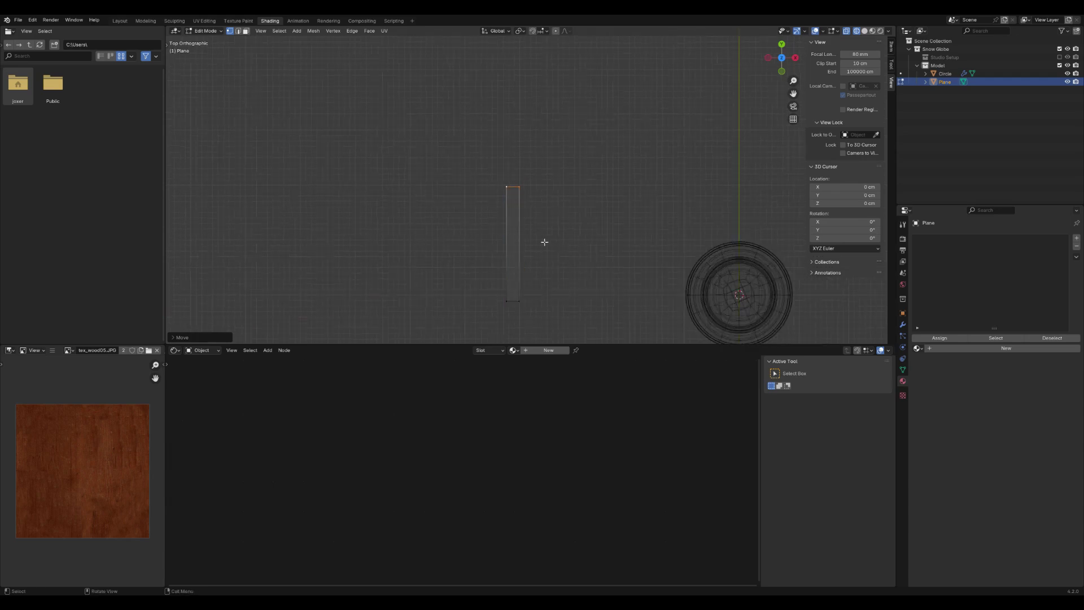
{"action": "key", "text": "g"}
{"action": "key", "text": "y"}
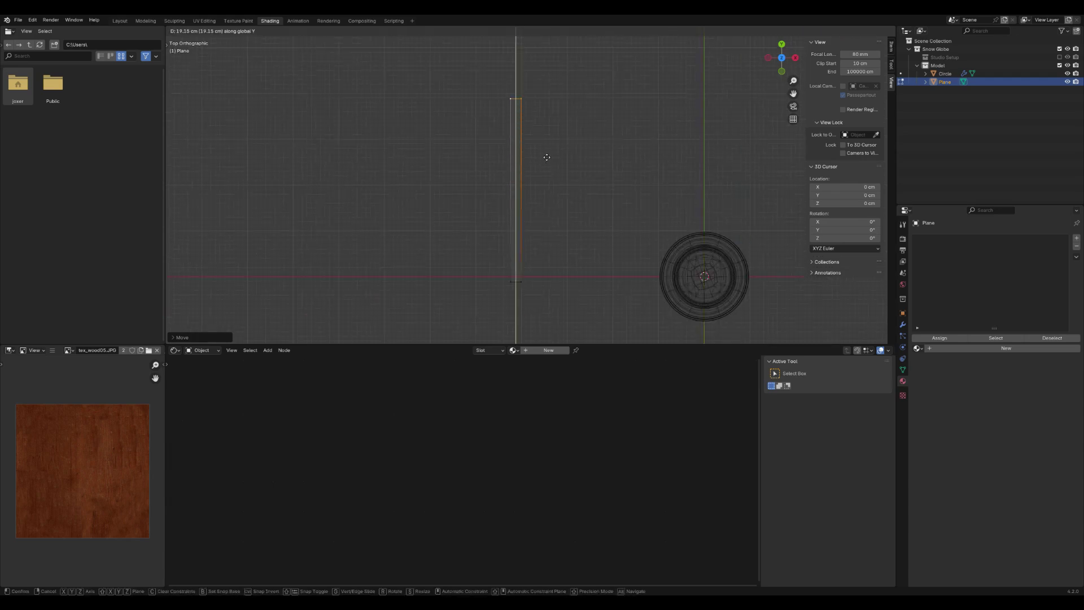
{"action": "left_click", "coordinate": [547, 155]}
Add two loop cuts across the stem, bring them closer together along Y and raise them about 11 cm
{"action": "key", "text": "ctrl+r"}
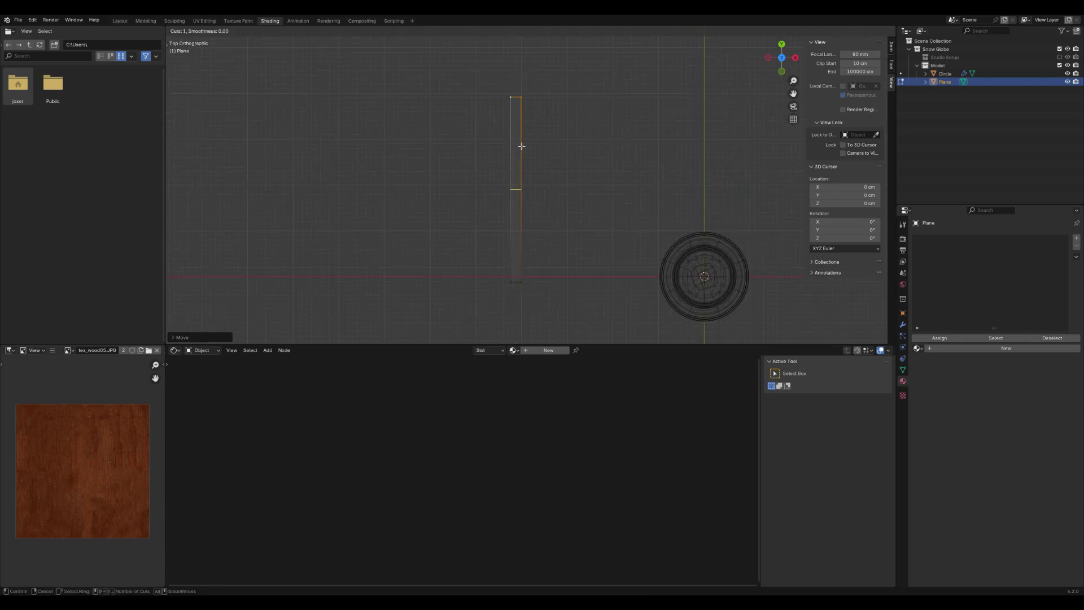
{"action": "scroll", "coordinate": [522, 146], "scroll_direction": "up", "scroll_amount": 1}
{"action": "left_click", "coordinate": [522, 146]}
{"action": "right_click", "coordinate": [521, 145]}
{"action": "key", "text": "s"}
{"action": "key", "text": "y"}
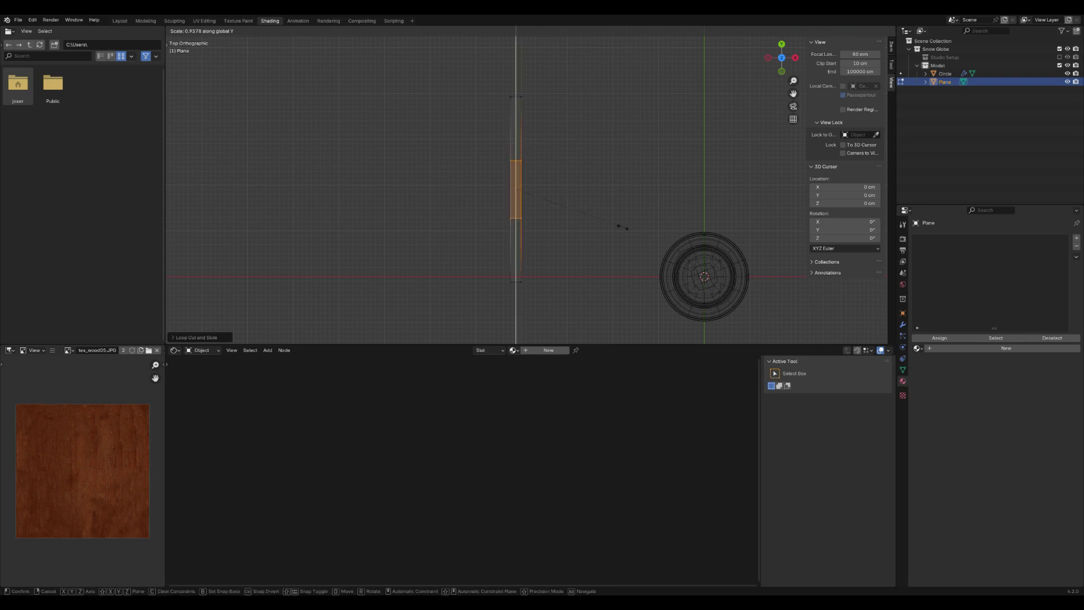
{"action": "left_click", "coordinate": [562, 219]}
{"action": "key", "text": "g"}
{"action": "key", "text": "y"}
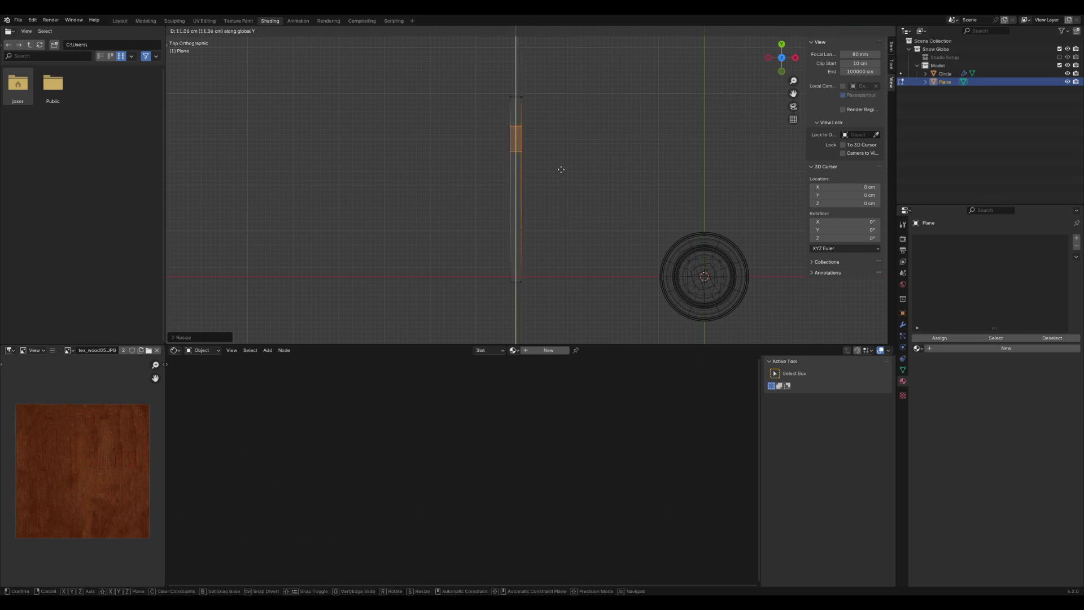
{"action": "left_click", "coordinate": [561, 168]}
Add a second pair of loop cuts across the lower stem, squeeze them together along Y and raise them towards the first pair
{"action": "key", "text": "ctrl+r"}
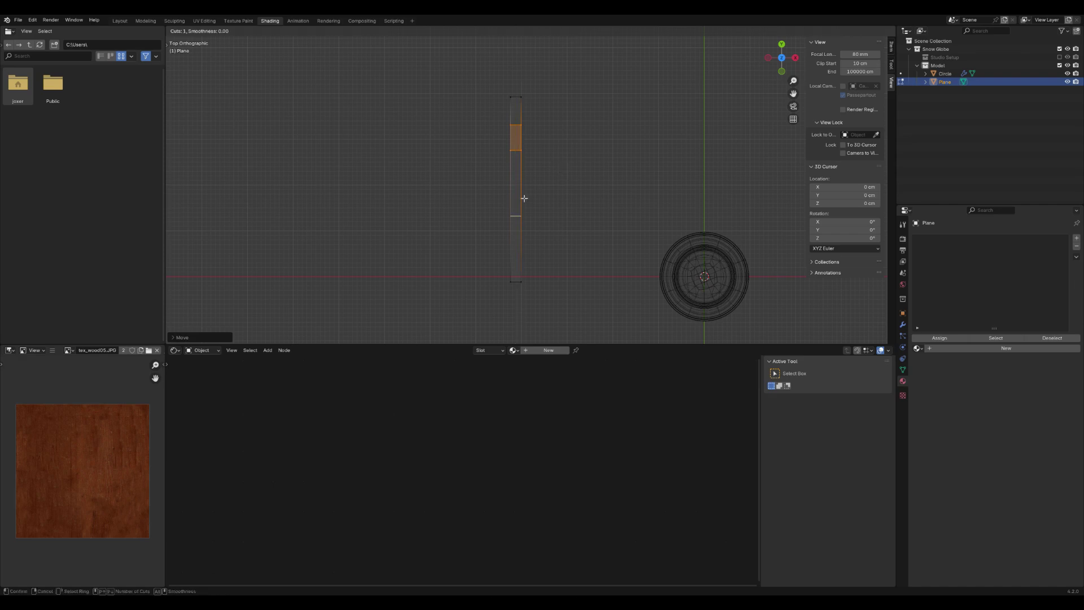
{"action": "scroll", "coordinate": [522, 200], "scroll_direction": "up", "scroll_amount": 1}
{"action": "left_click", "coordinate": [522, 200]}
{"action": "right_click", "coordinate": [522, 199]}
{"action": "key", "text": "s"}
{"action": "key", "text": "y"}
{"action": "left_click", "coordinate": [542, 225]}
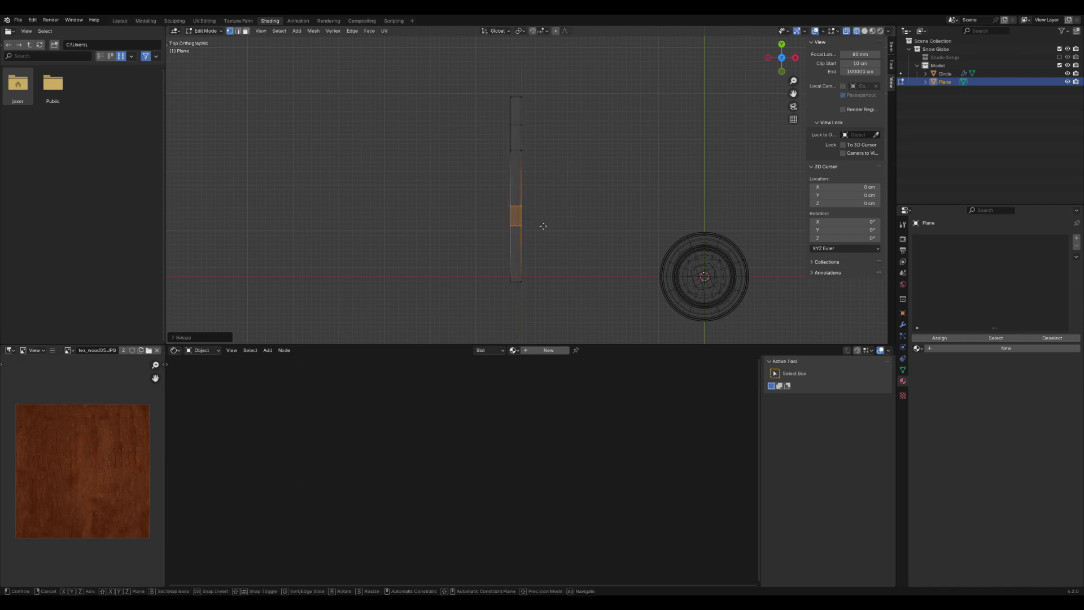
{"action": "key", "text": "g"}
{"action": "key", "text": "y"}
{"action": "left_click", "coordinate": [545, 188]}
Scale the upper pair of loop cuts closer together along Y to match the height of the lower band
{"action": "key", "text": "s"}
{"action": "key", "text": "y"}
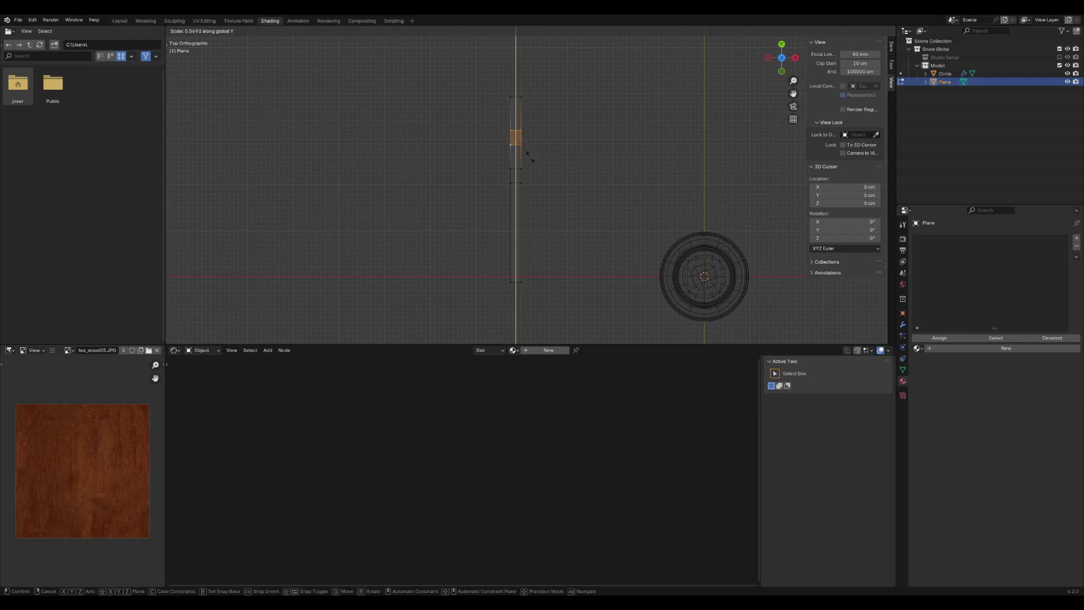
{"action": "left_click", "coordinate": [529, 156]}
Extrude both side edges of the upper band outwards along X into short, equal stubs
{"action": "key", "text": "e"}
{"action": "key", "text": "x"}
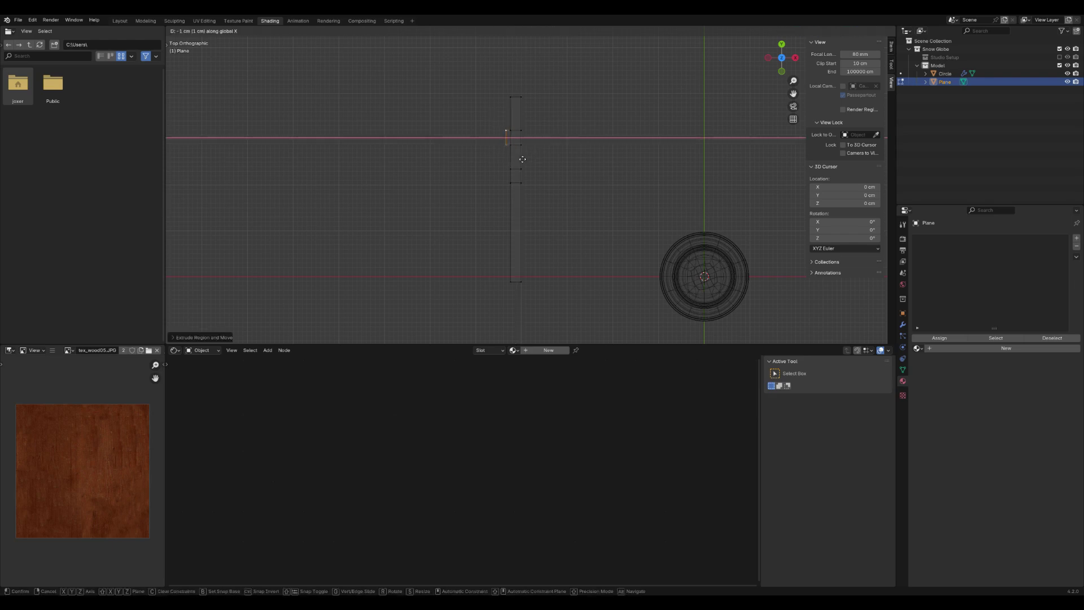
{"action": "left_click", "coordinate": [522, 159]}
{"action": "left_click", "coordinate": [521, 145]}
{"action": "left_click", "coordinate": [520, 130], "text": "shift"}
{"action": "key", "text": "e"}
{"action": "right_click", "coordinate": [542, 162]}
{"action": "key", "text": "g"}
{"action": "key", "text": "x"}
{"action": "left_click", "coordinate": [549, 162]}
{"action": "key", "text": "g"}
{"action": "key", "text": "x"}
{"action": "left_click", "coordinate": [557, 164]}
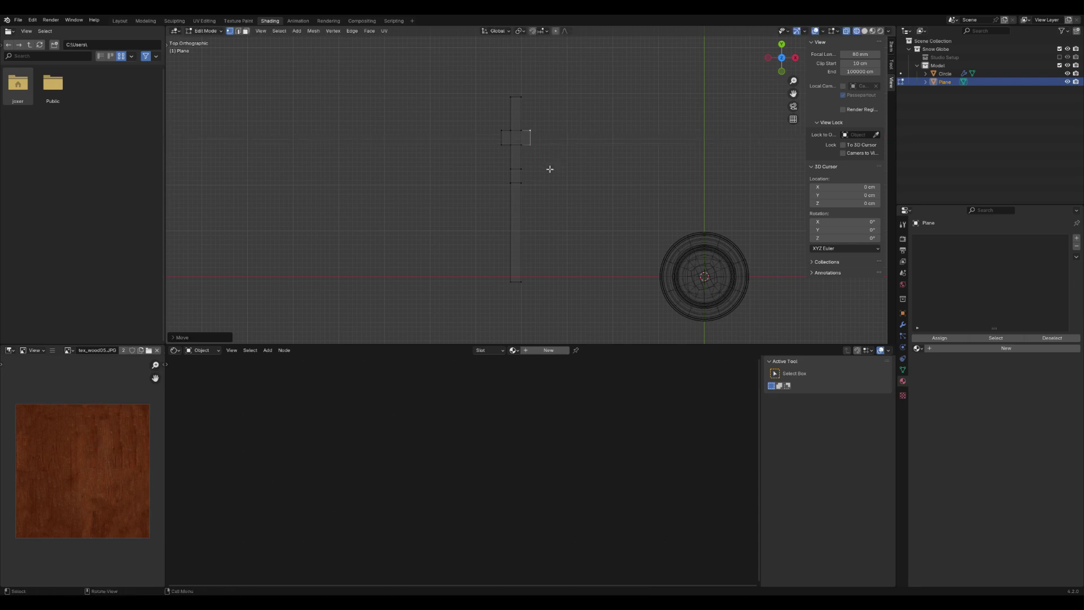
Extrude both side edges of the lower band along X into stubs matching those of the upper band
{"action": "key", "text": "b"}
{"action": "left_click_drag", "start_coordinate": [515, 161], "coordinate": [537, 191]}
{"action": "key", "text": "e"}
{"action": "key", "text": "x"}
{"action": "left_click", "coordinate": [544, 191]}
{"action": "left_click", "coordinate": [511, 169]}
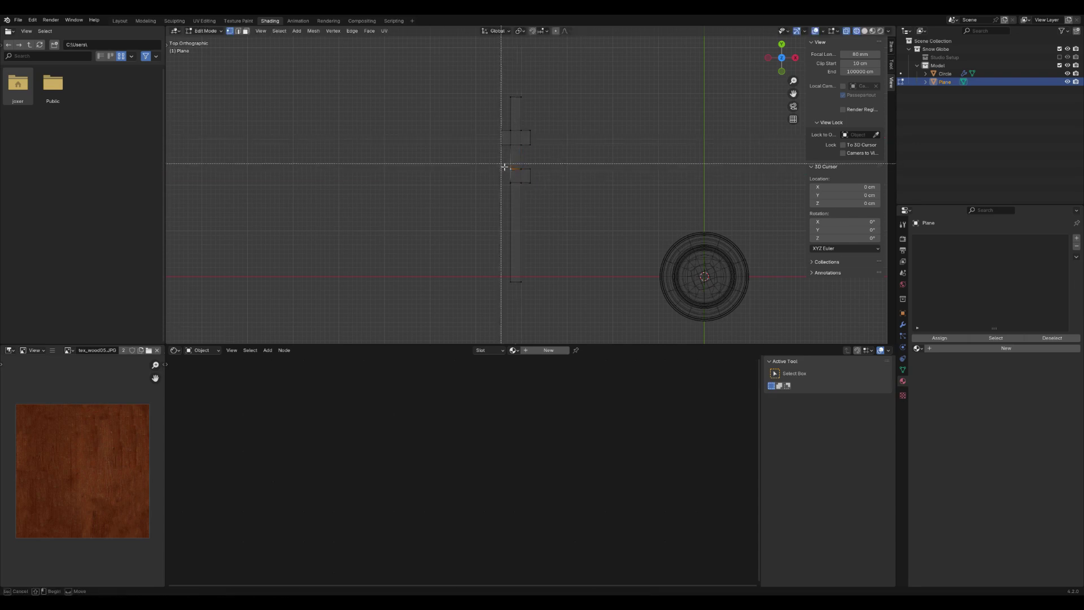
{"action": "right_click", "coordinate": [519, 193]}
{"action": "key", "text": "g"}
{"action": "key", "text": "g"}
{"action": "key", "text": "x"}
{"action": "left_click", "coordinate": [616, 199]}
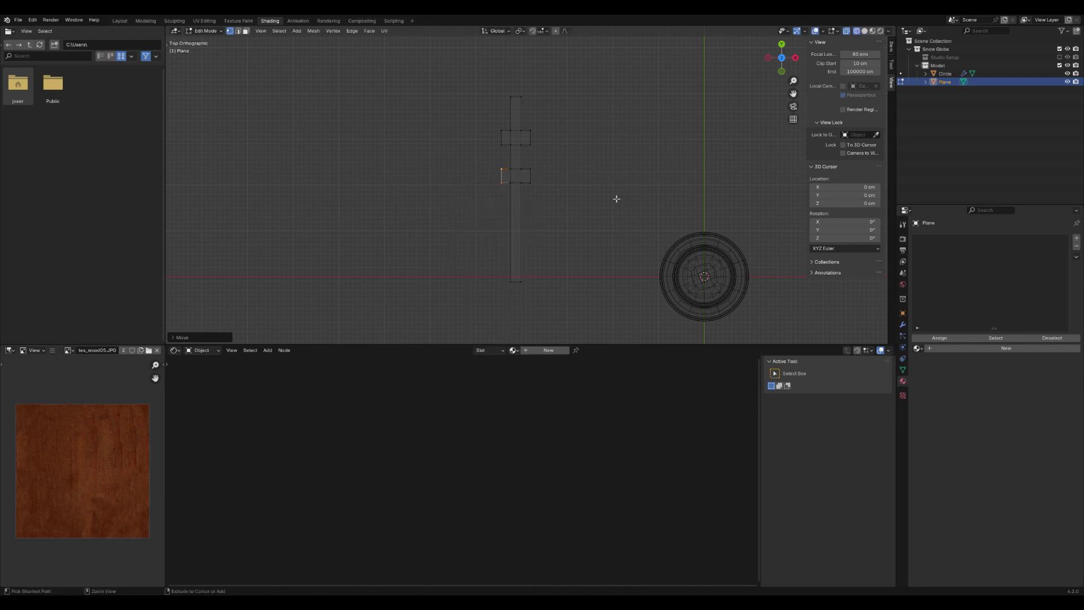
Raise the lower edge of the lower crossbar slightly along Y to make it thinner
{"action": "left_click_drag", "start_coordinate": [484, 172], "coordinate": [570, 201]}
{"action": "key", "text": "g"}
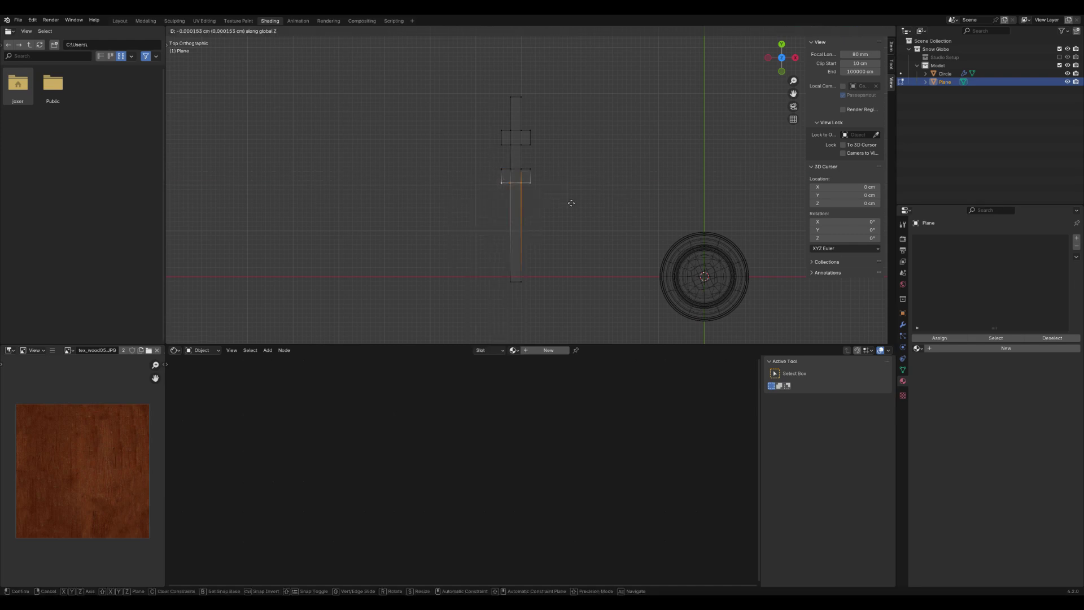
{"action": "key", "text": "y"}
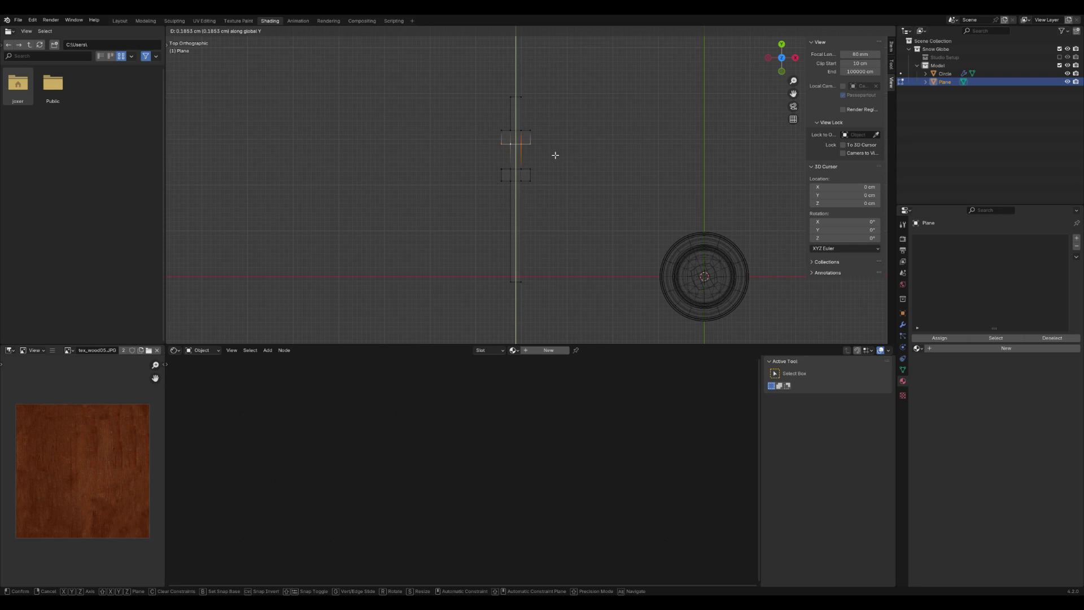
{"action": "key", "text": "Escape"}
Raise the lower edge of the upper crossbar along Y in small moves to make it thinner
{"action": "key", "text": "b"}
{"action": "left_click_drag", "start_coordinate": [523, 120], "coordinate": [557, 210]}
{"action": "key", "text": "g"}
{"action": "key", "text": "y"}
{"action": "left_click", "coordinate": [552, 151]}
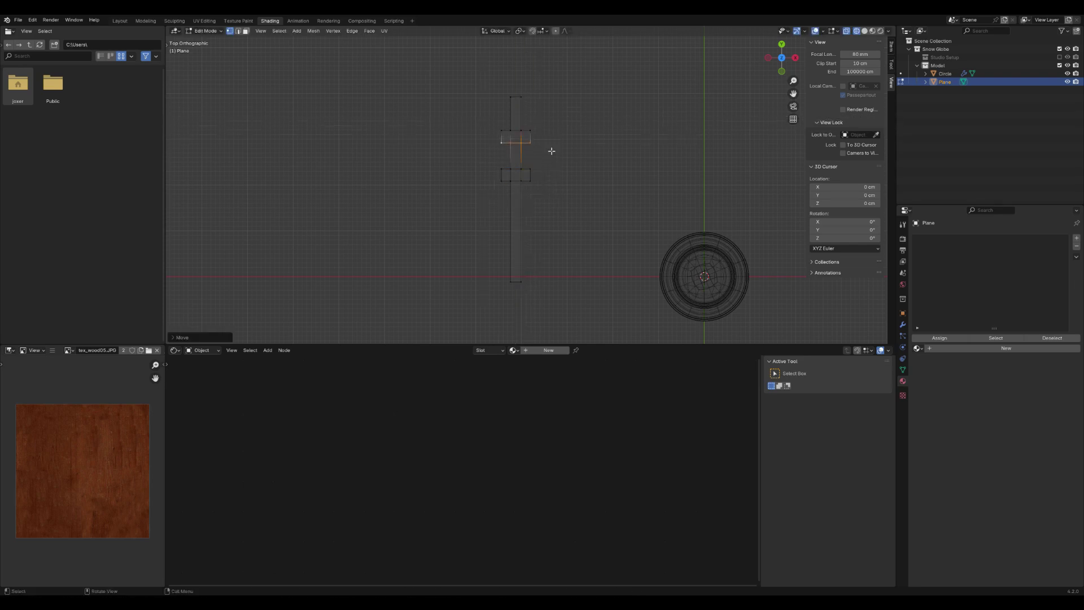
{"action": "key", "text": "g"}
{"action": "key", "text": "y"}
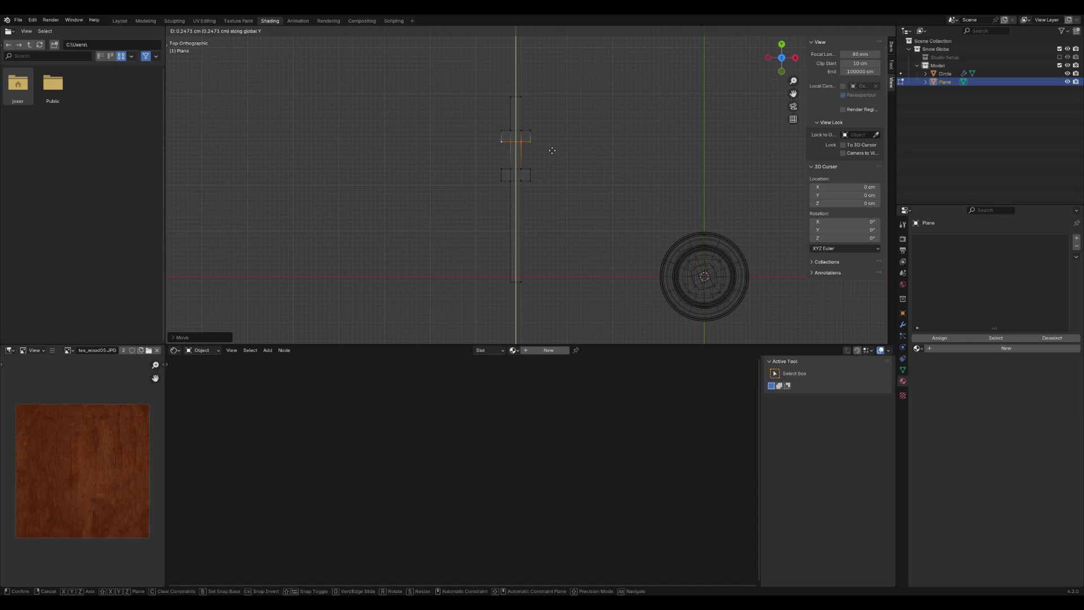
{"action": "left_click", "coordinate": [552, 151]}
Nudge the lower crossbar's bottom edge along Y to match the upper crossbar's thickness
{"action": "left_click", "coordinate": [509, 182], "text": "alt"}
{"action": "key", "text": "g"}
{"action": "key", "text": "y"}
{"action": "left_click", "coordinate": [568, 193]}
Select the outer ends of both crossbars and scale them along X to form long arms
{"action": "key", "text": "alt+a"}
{"action": "key", "text": "b"}
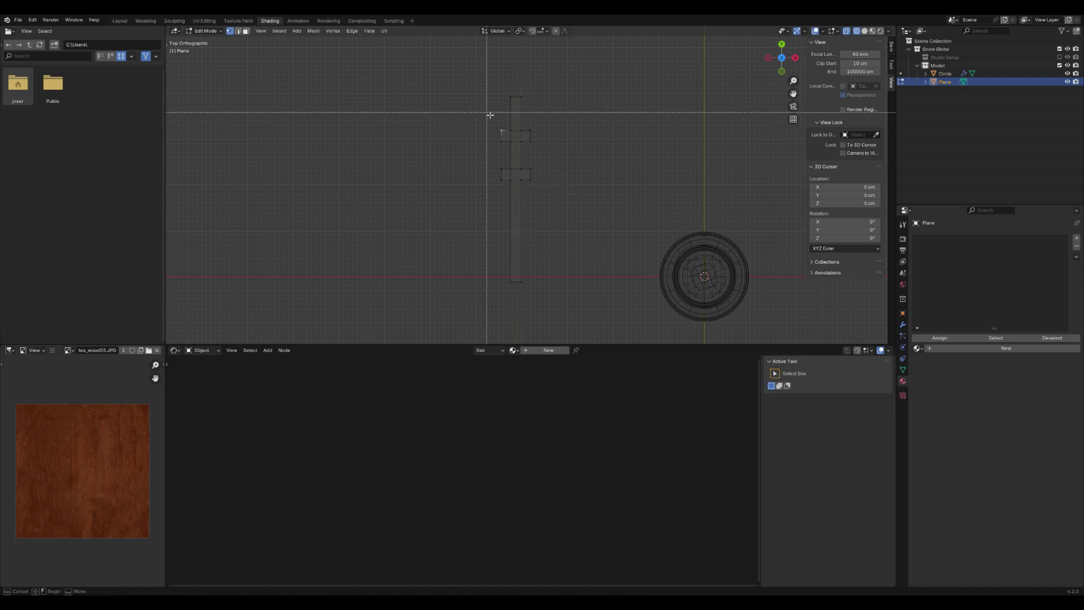
{"action": "left_click_drag", "start_coordinate": [488, 113], "coordinate": [507, 199]}
{"action": "key", "text": "b"}
{"action": "left_click_drag", "start_coordinate": [527, 121], "coordinate": [550, 216]}
{"action": "key", "text": "s"}
{"action": "key", "text": "x"}
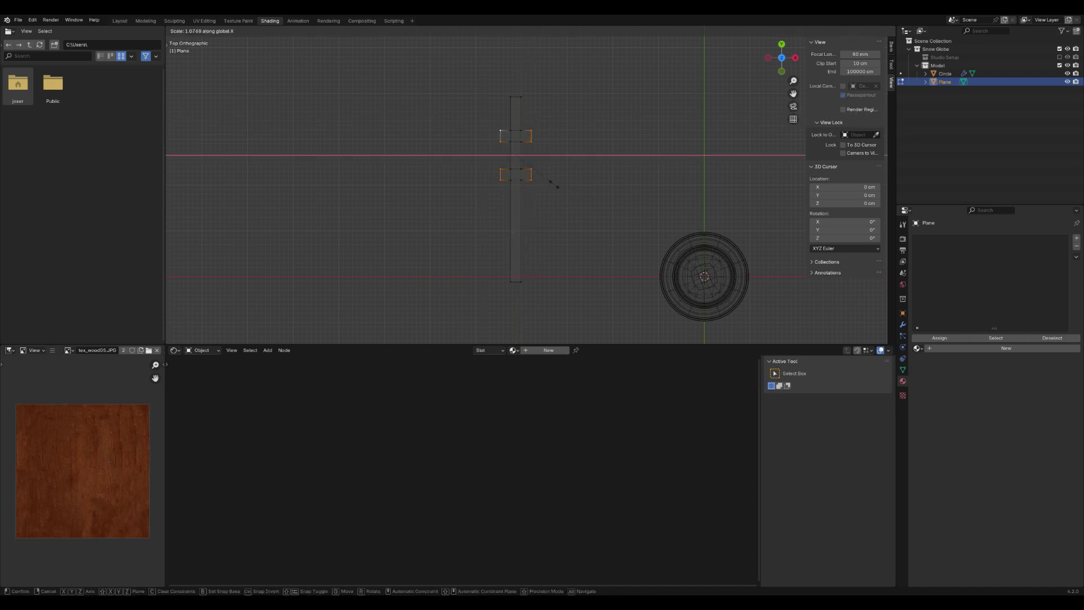
{"action": "left_click", "coordinate": [711, 204]}
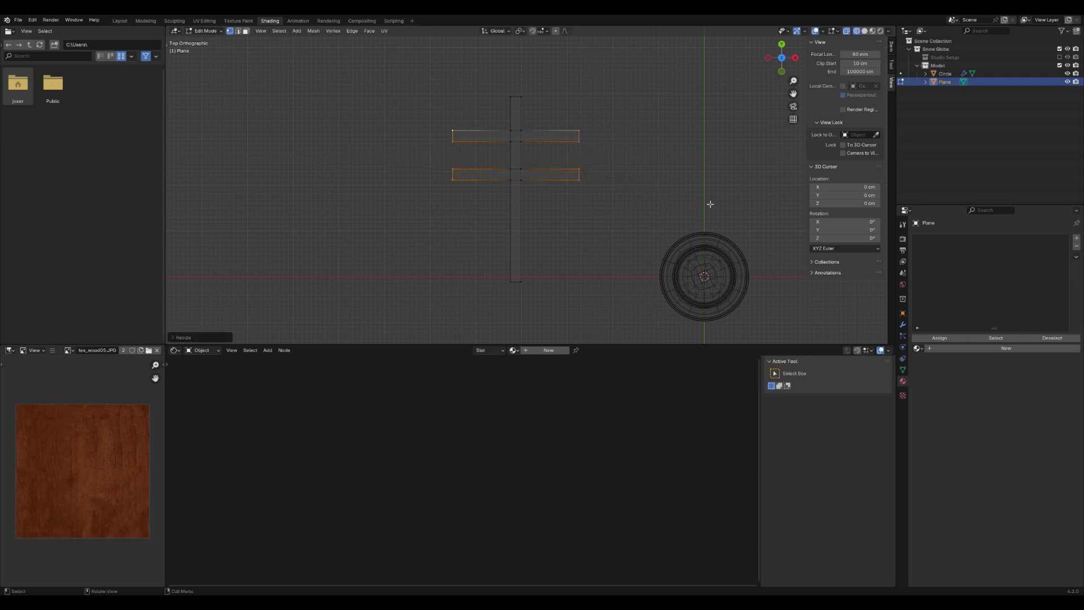
Move the arm ends up about 5.5 cm along Y so the arms slant upwards like snowflake branches
{"action": "key", "text": "g"}
{"action": "key", "text": "y"}
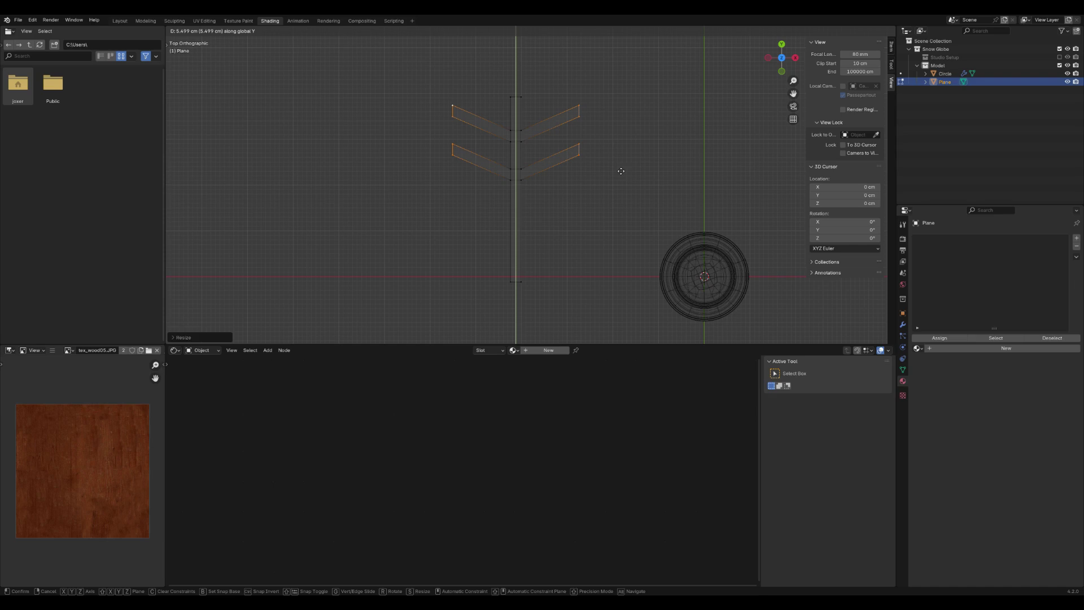
{"action": "left_click", "coordinate": [621, 171]}
Scale the upper arm ends to about 0.6 along X and lower them about 2.4 cm along Y, ending mesh editing
{"action": "left_click_drag", "start_coordinate": [440, 95], "coordinate": [464, 122]}
{"action": "left_click_drag", "start_coordinate": [556, 90], "coordinate": [587, 125], "text": "shift"}
{"action": "key", "text": "s"}
{"action": "key", "text": "x"}
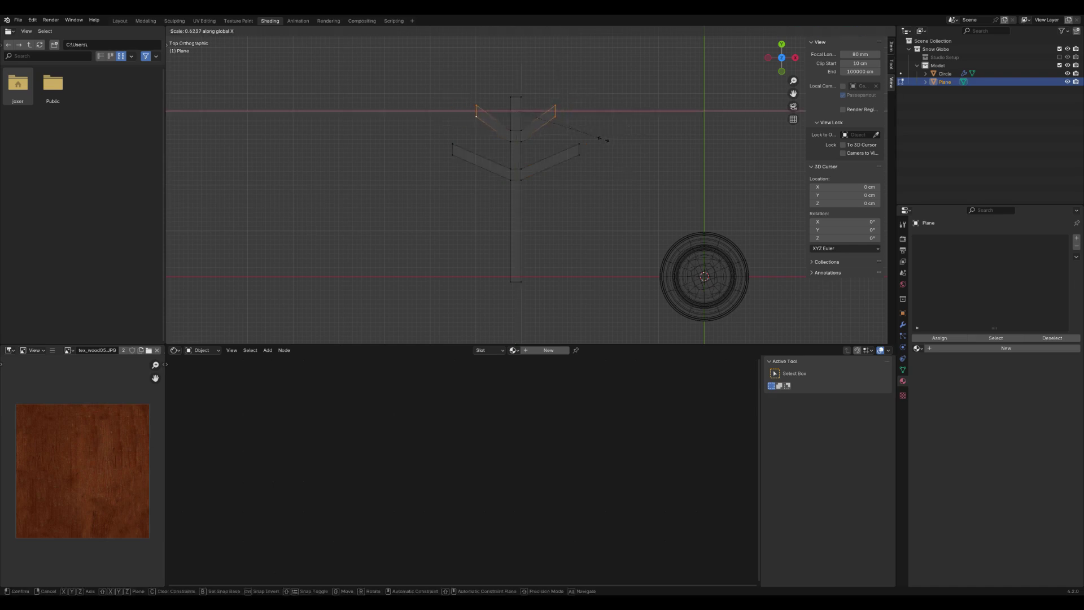
{"action": "left_click", "coordinate": [602, 142]}
{"action": "key", "text": "g"}
{"action": "key", "text": "y"}
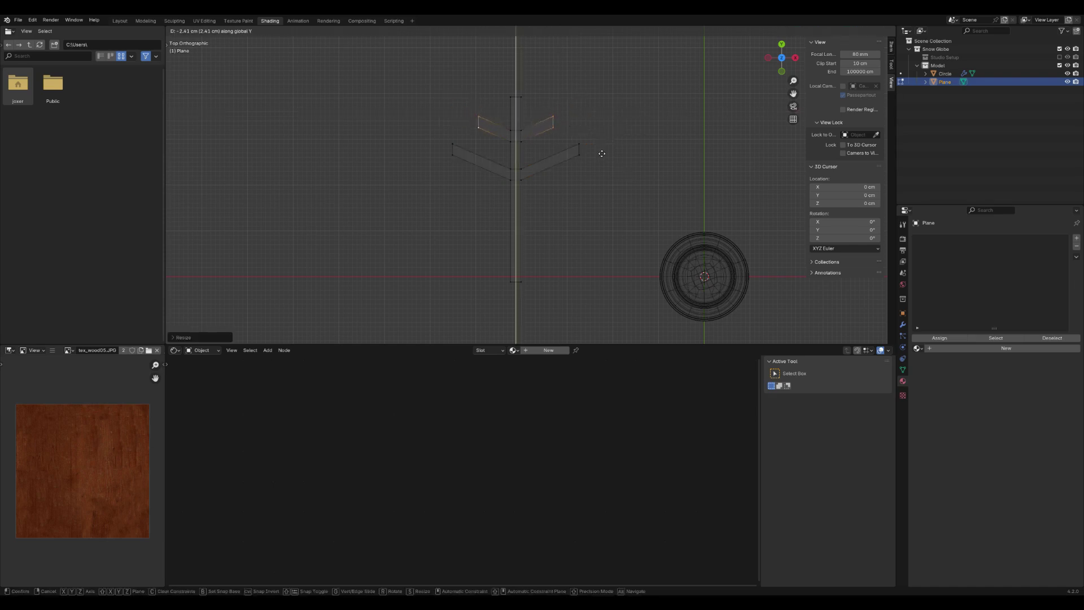
{"action": "left_click", "coordinate": [602, 153]}
{"action": "key", "text": "Tab"}
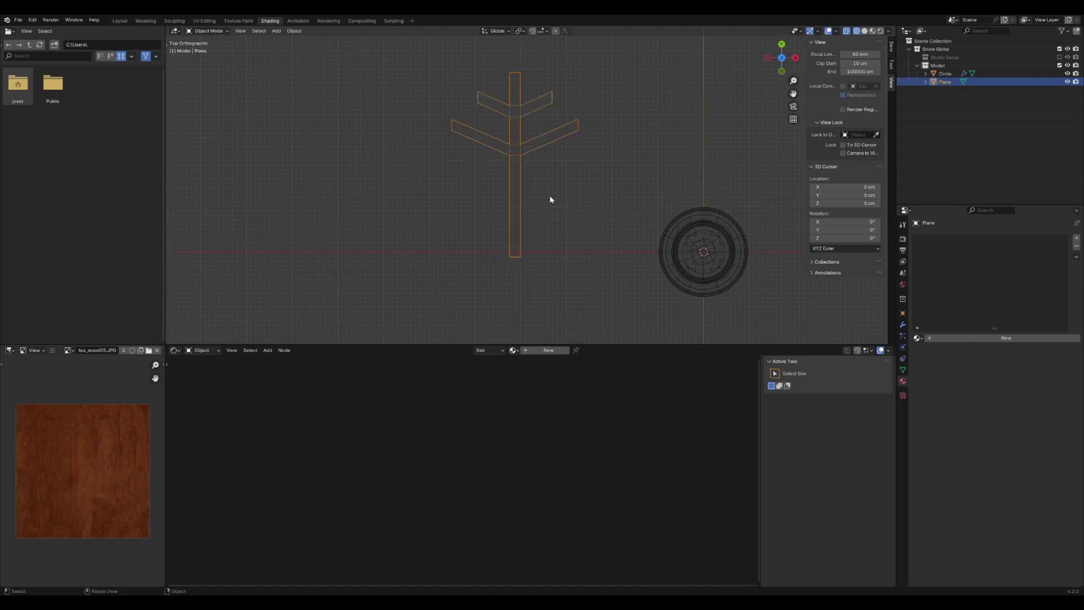
Duplicate the snowflake branch in place and rotate the copy 180 degrees to point downwards
{"action": "scroll", "coordinate": [550, 195], "scroll_direction": "down", "scroll_amount": 2}
{"action": "key", "text": "shift+d"}
{"action": "right_click", "coordinate": [635, 221]}
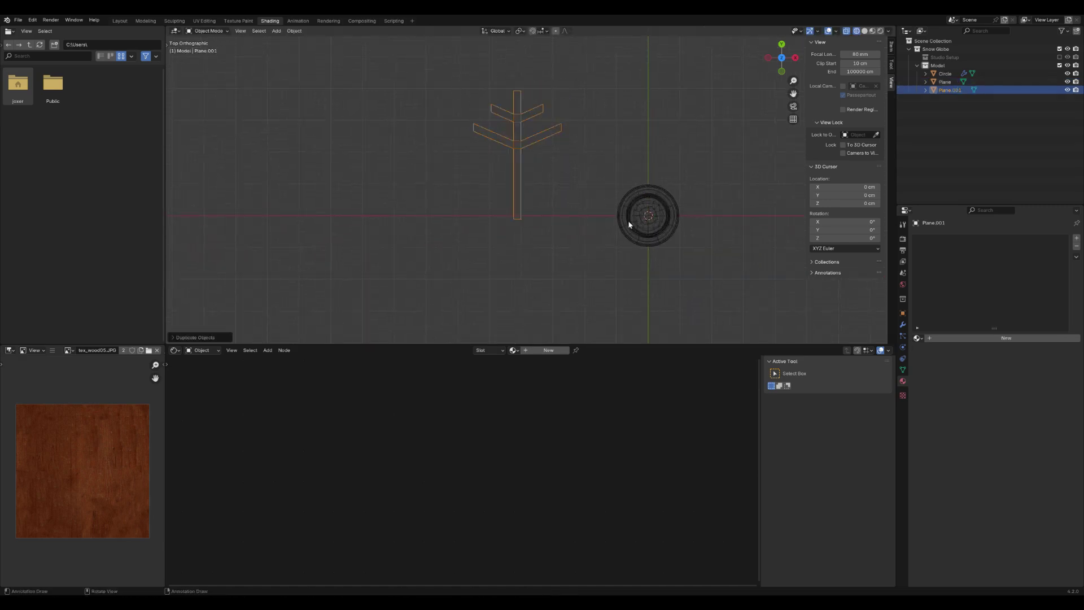
{"action": "key", "text": "r"}
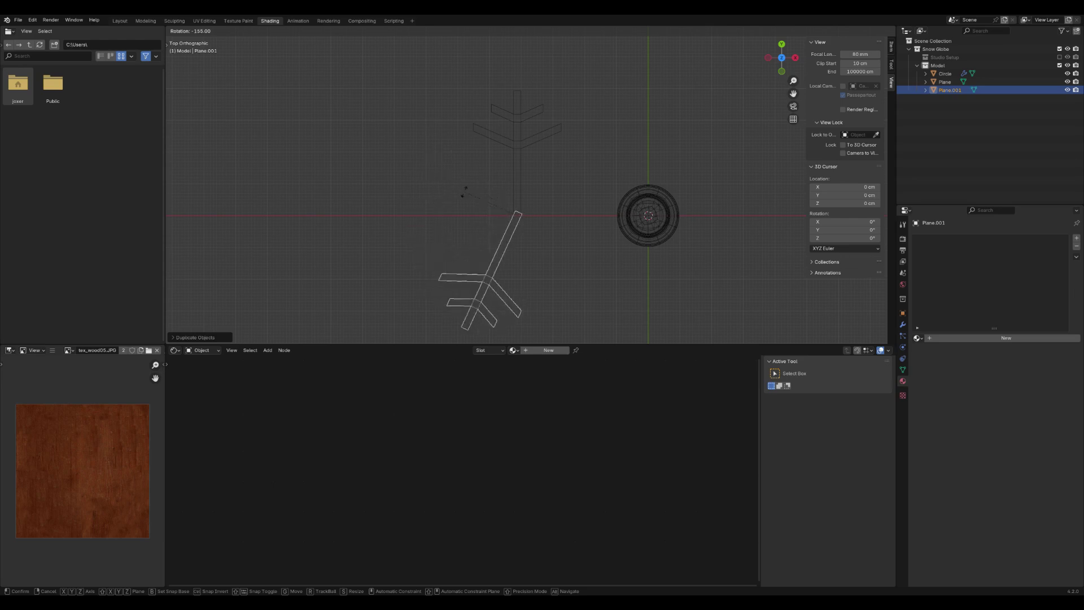
{"action": "left_click", "coordinate": [486, 218]}
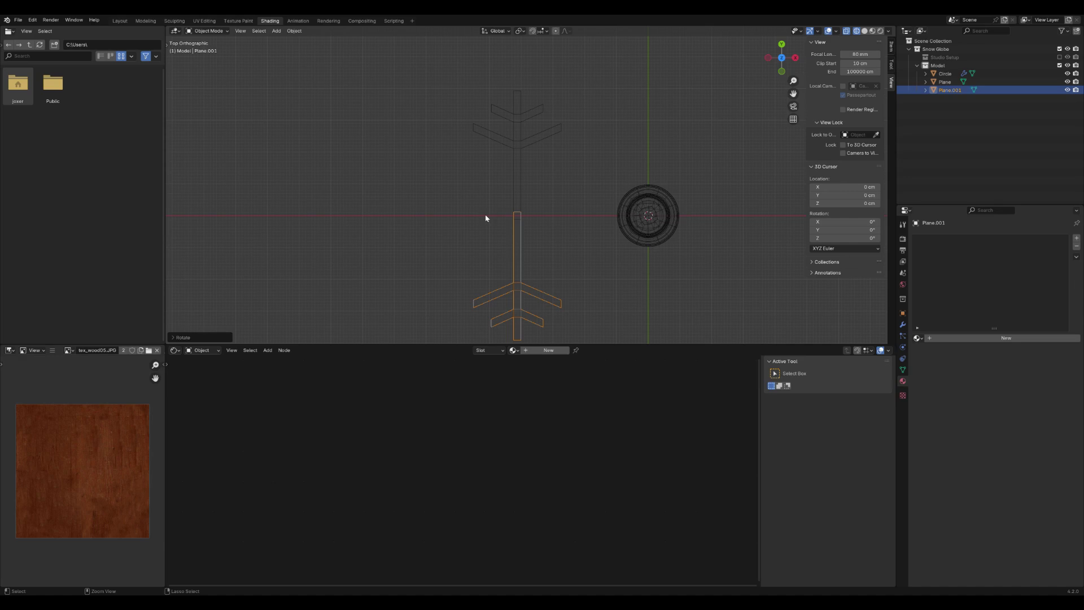
Move the original branch down and its rotated copy up along Y so their stems overlap at the centre
{"action": "left_click", "coordinate": [520, 174]}
{"action": "key", "text": "g"}
{"action": "key", "text": "y"}
{"action": "left_click", "coordinate": [558, 212]}
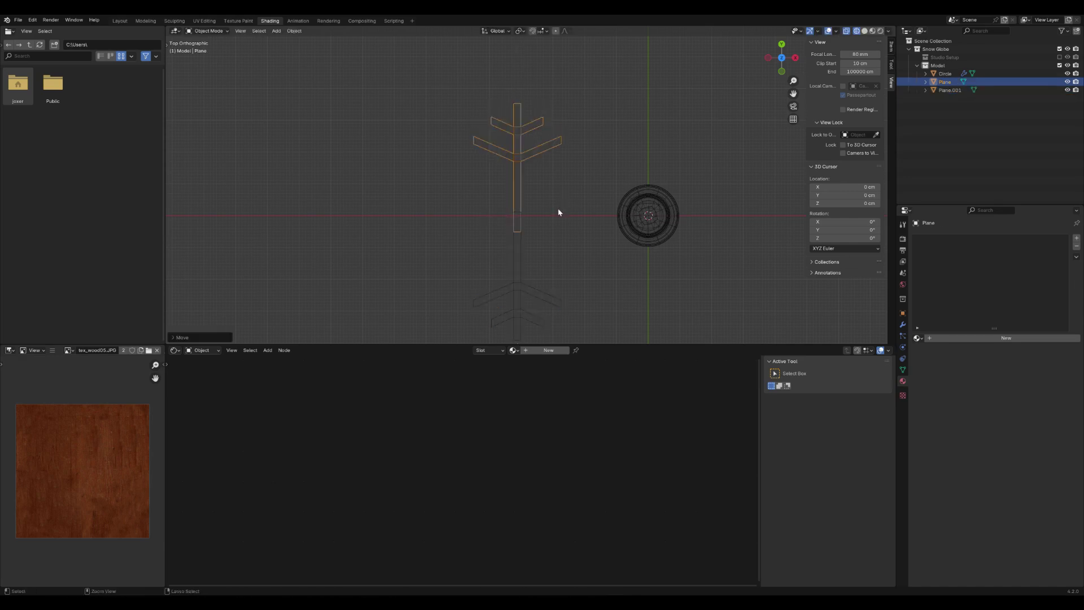
{"action": "left_click", "coordinate": [532, 254]}
{"action": "key", "text": "g"}
{"action": "key", "text": "y"}
{"action": "left_click", "coordinate": [534, 241]}
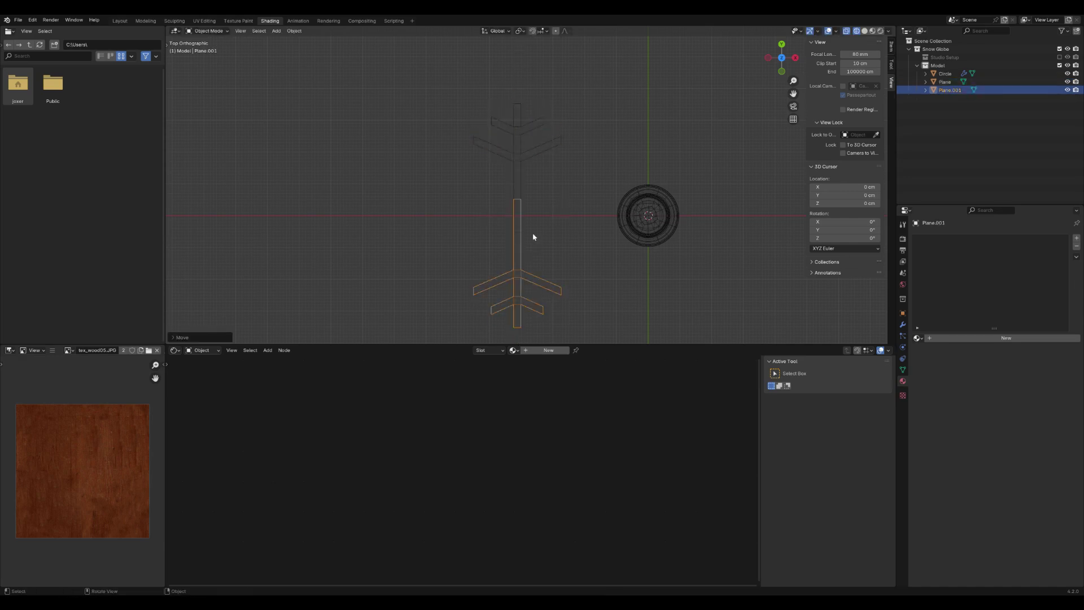
Try duplicating both vertical branches and rotating the copies by 60 degrees
{"action": "left_click", "coordinate": [554, 210], "text": "shift"}
{"action": "key", "text": "shift+d"}
{"action": "key", "text": "r"}
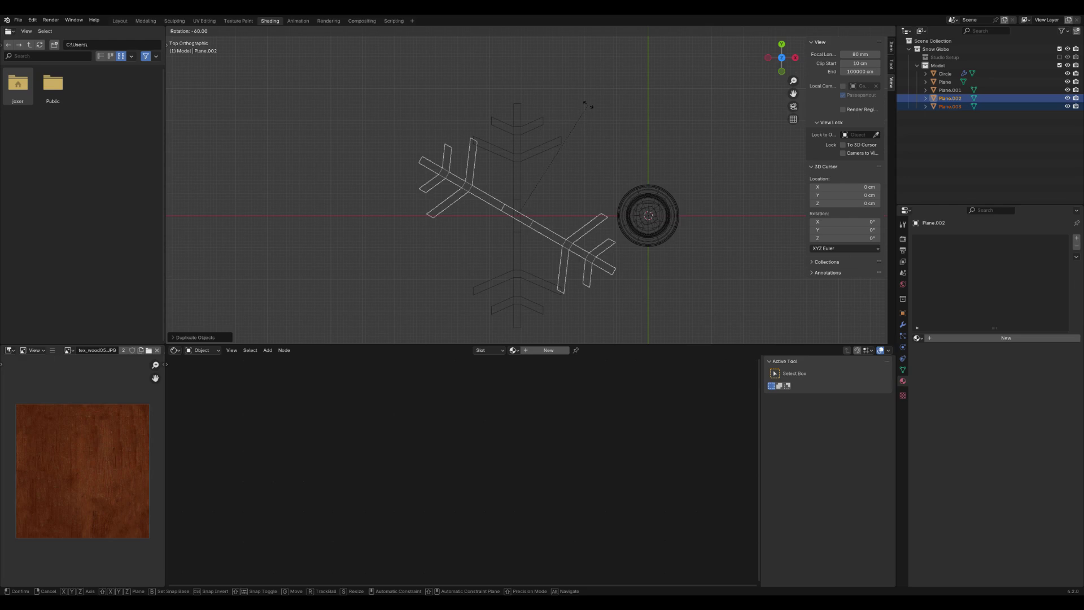
{"action": "left_click", "coordinate": [588, 104]}
Undo the rotated copies and the last repositioning of the two vertical branches
{"action": "key", "text": "ctrl+z"}
{"action": "key", "text": "ctrl+z"}
{"action": "key", "text": "ctrl+z"}
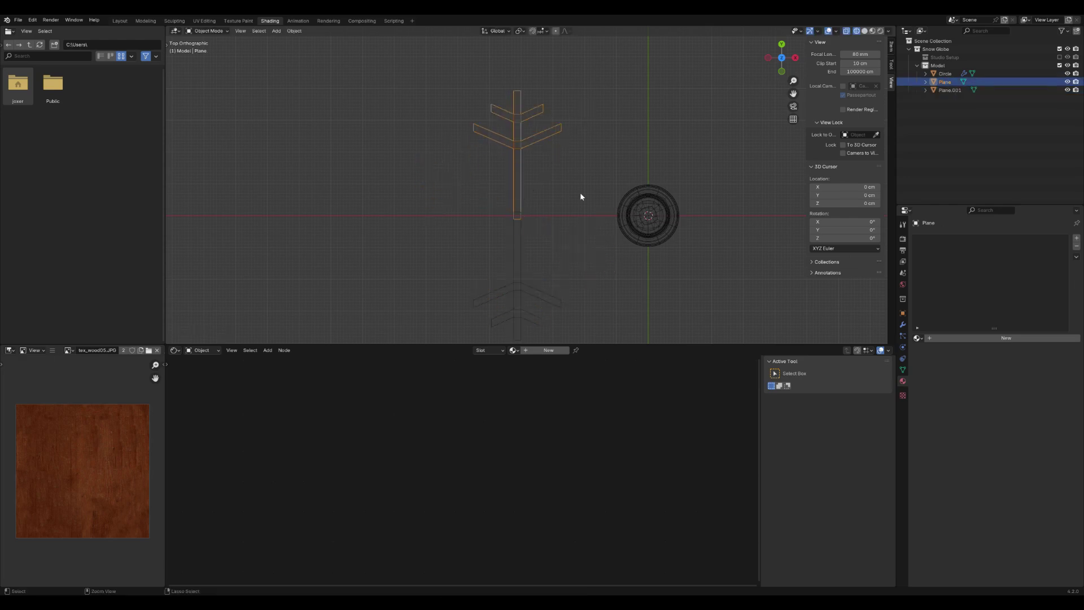
Duplicate both vertical branches in place and rotate the copies by -60 degrees
{"action": "left_click", "coordinate": [517, 252], "text": "shift"}
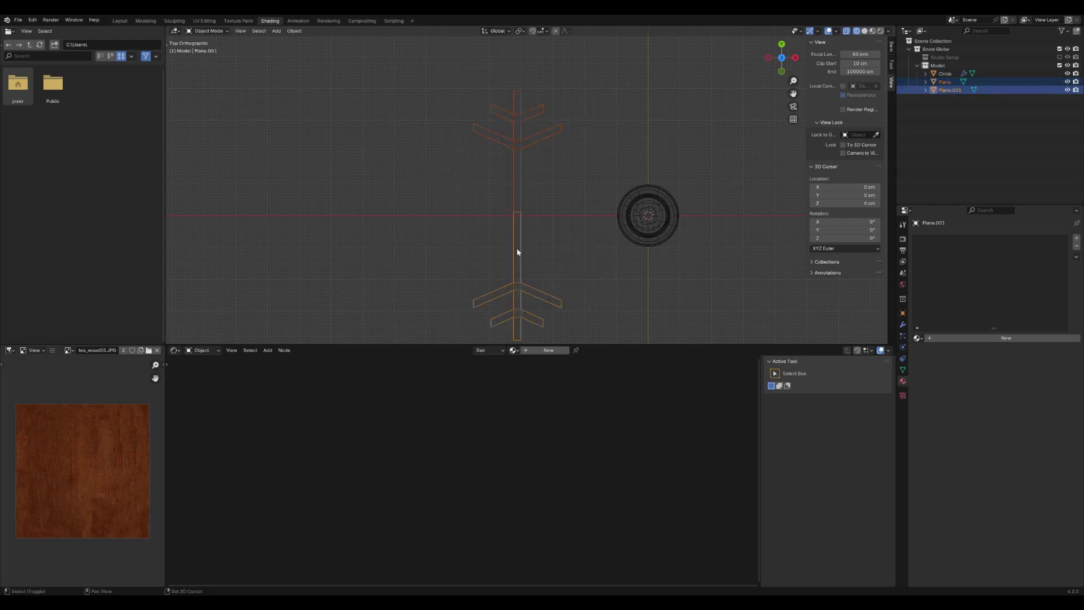
{"action": "key", "text": "shift+d"}
{"action": "key", "text": "Escape"}
{"action": "key", "text": "r"}
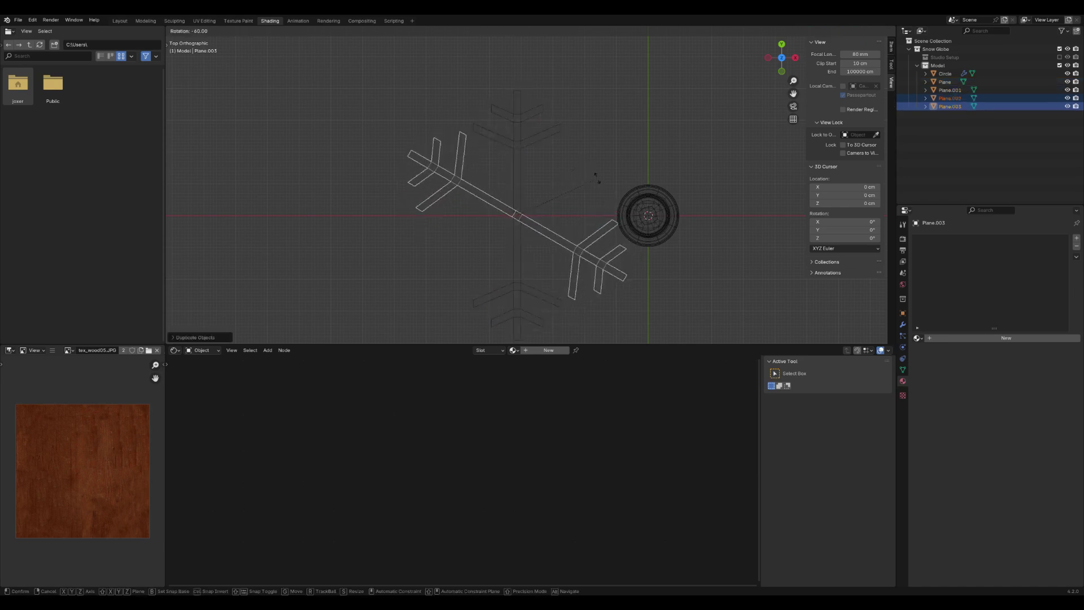
{"action": "left_click", "coordinate": [597, 179]}
Duplicate the rotated pair in place and rotate it by another -60 degrees to complete the six-armed snowflake
{"action": "key", "text": "shift+d"}
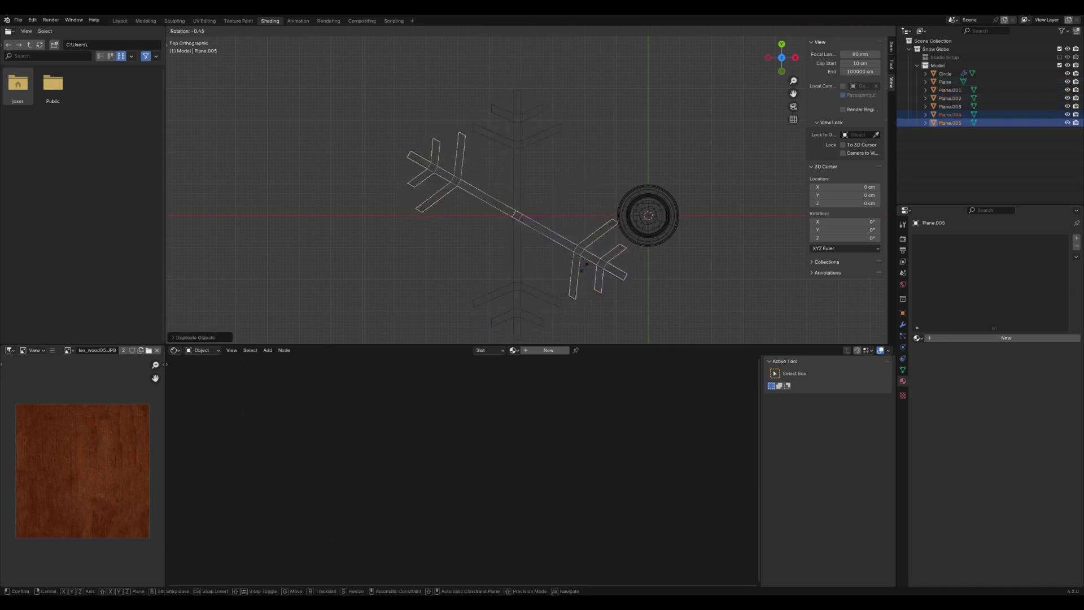
{"action": "key", "text": "Escape"}
{"action": "key", "text": "r"}
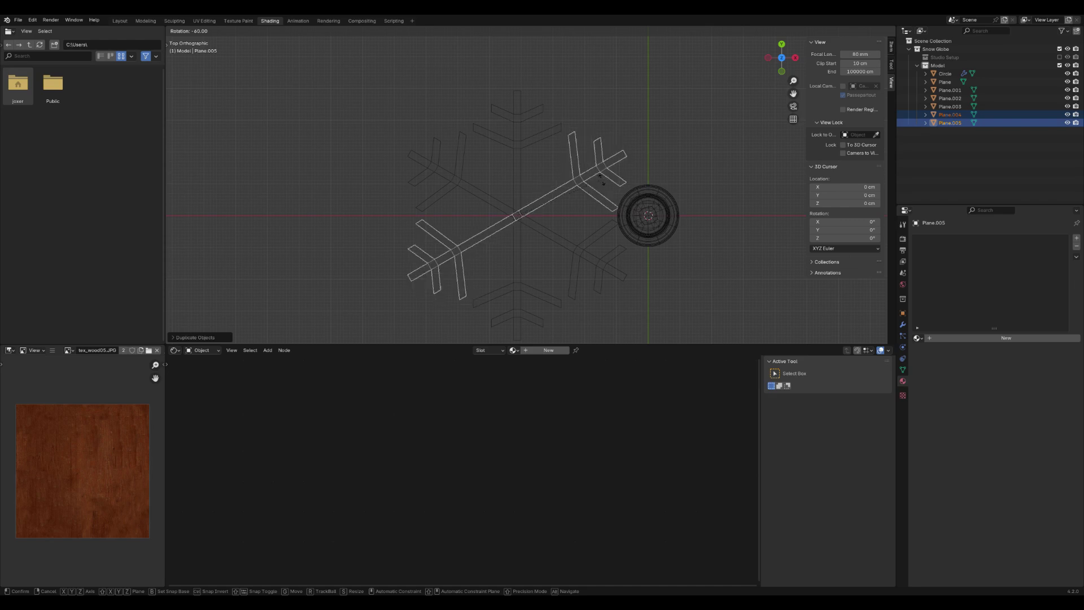
{"action": "left_click", "coordinate": [601, 179]}
{"action": "left_click", "coordinate": [565, 231]}
{"action": "scroll", "coordinate": [561, 239], "scroll_direction": "down", "scroll_amount": 3}
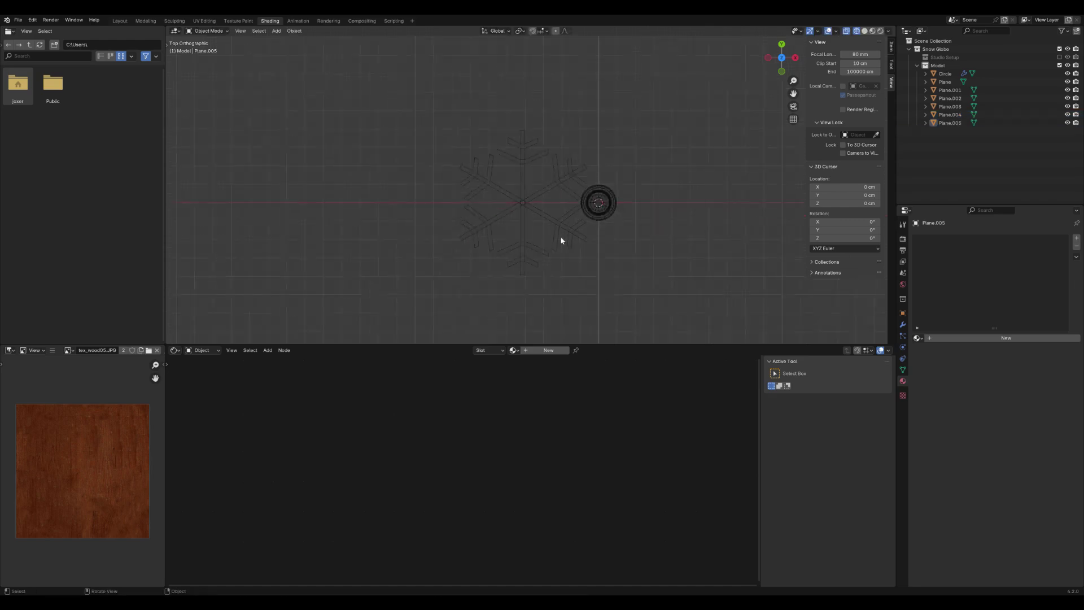
{"action": "scroll", "coordinate": [560, 241], "scroll_direction": "up", "scroll_amount": 3}
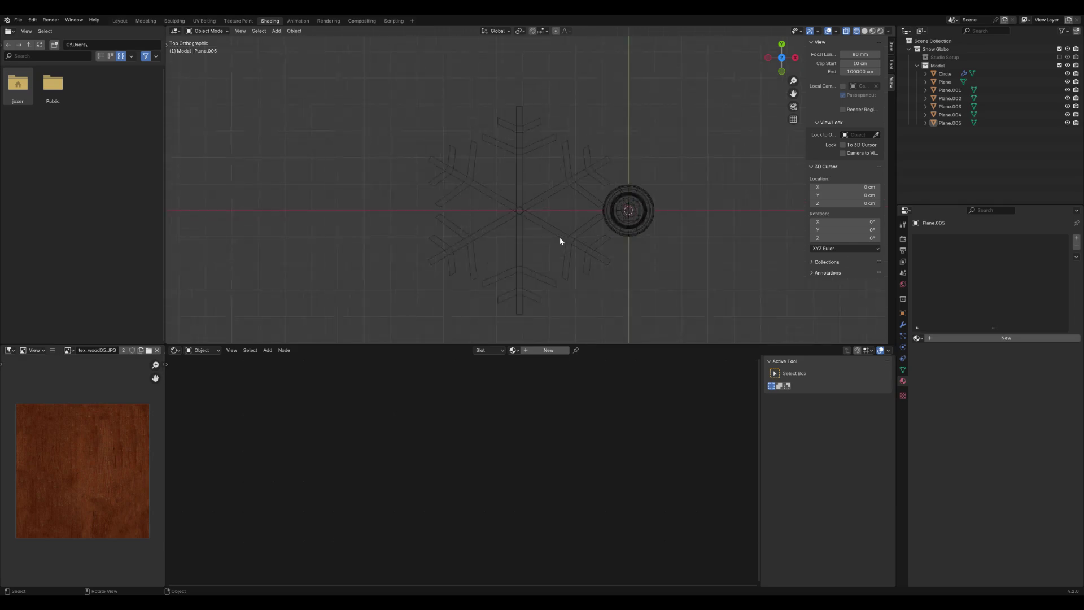
Delete the five copied branches, keeping only the original upward-pointing branch
{"action": "left_click", "coordinate": [553, 191]}
{"action": "key", "text": "Delete"}
{"action": "left_click", "coordinate": [500, 225]}
{"action": "key", "text": "Delete"}
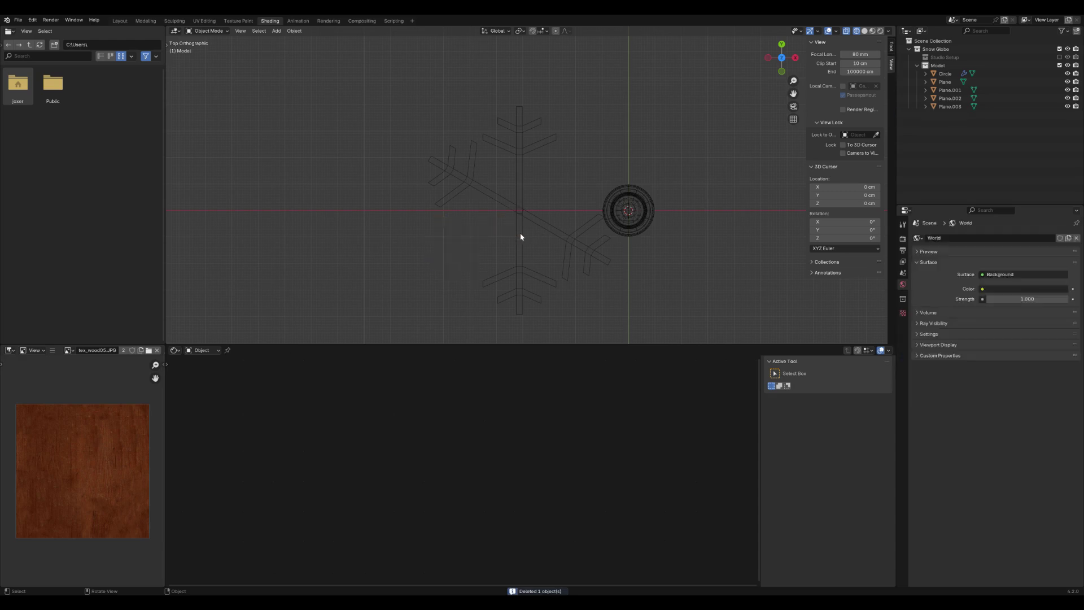
{"action": "left_click", "coordinate": [540, 223]}
{"action": "key", "text": "Delete"}
{"action": "left_click", "coordinate": [514, 218]}
{"action": "key", "text": "Delete"}
{"action": "left_click", "coordinate": [501, 197]}
{"action": "key", "text": "Delete"}
Create a linked duplicate of the upward branch and rotate it 180 degrees to point downwards
{"action": "scroll", "coordinate": [508, 182], "scroll_direction": "up", "scroll_amount": 2}
{"action": "left_click", "coordinate": [518, 161]}
{"action": "scroll", "coordinate": [543, 180], "scroll_direction": "down", "scroll_amount": 1}
{"action": "key", "text": "alt+d"}
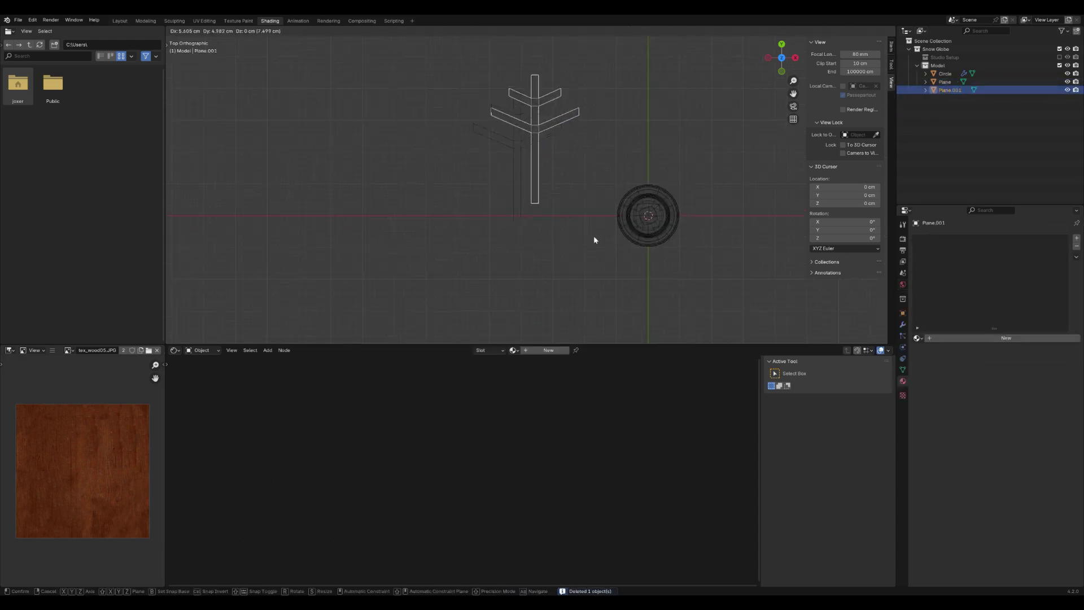
{"action": "key", "text": "r"}
{"action": "left_click", "coordinate": [457, 196]}
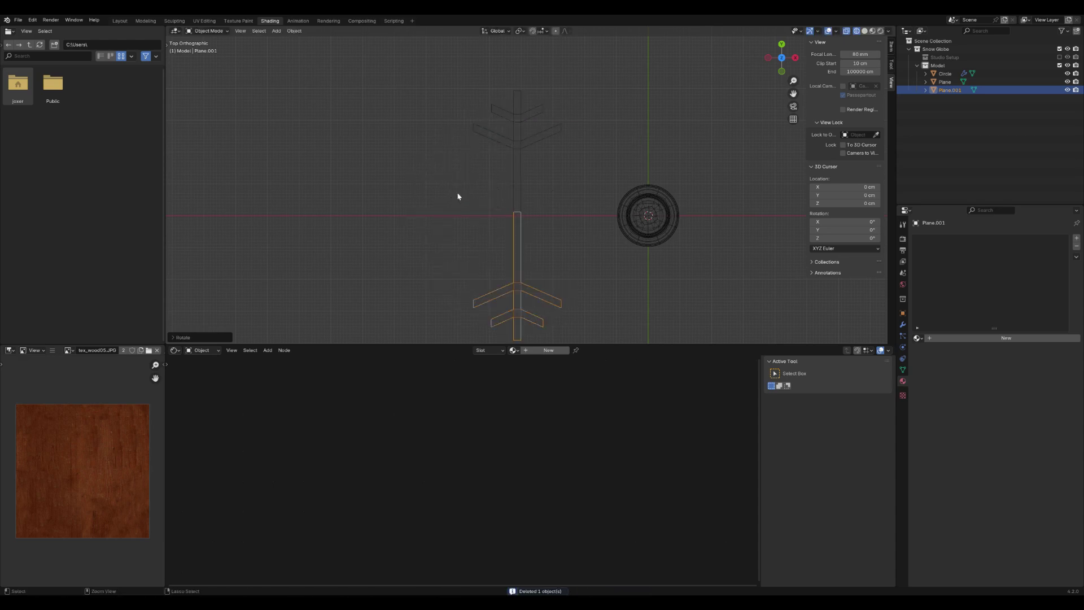
Create linked duplicates of both vertical branches rotated 60 degrees, and repeat with that pair to complete six arms
{"action": "left_click", "coordinate": [518, 151], "text": "shift"}
{"action": "key", "text": "alt+d"}
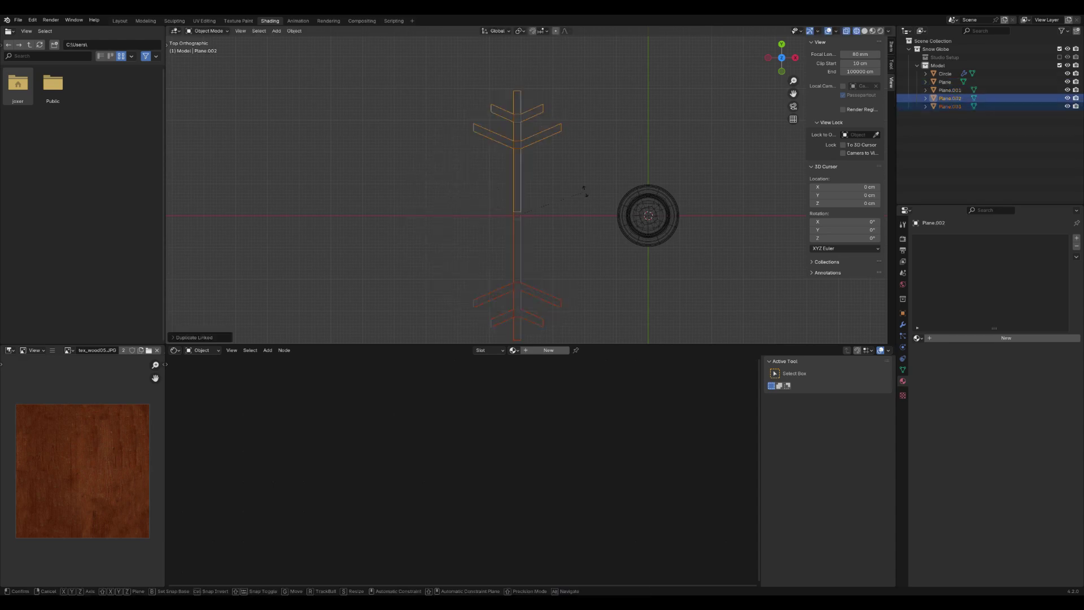
{"action": "key", "text": "r"}
{"action": "left_click", "coordinate": [537, 107]}
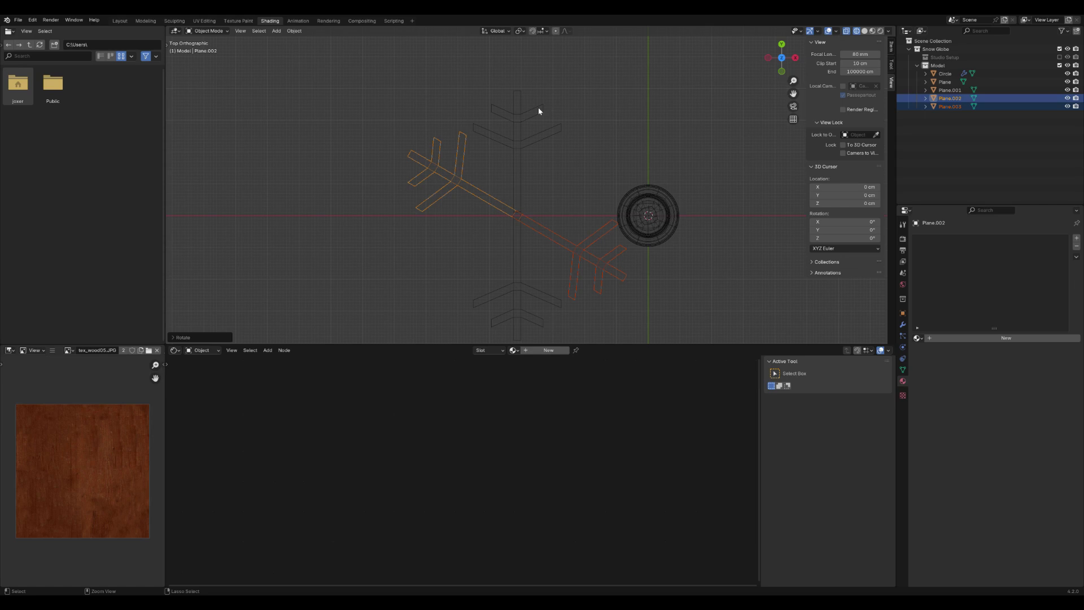
{"action": "key", "text": "alt+d"}
{"action": "key", "text": "r"}
{"action": "left_click", "coordinate": [612, 131]}
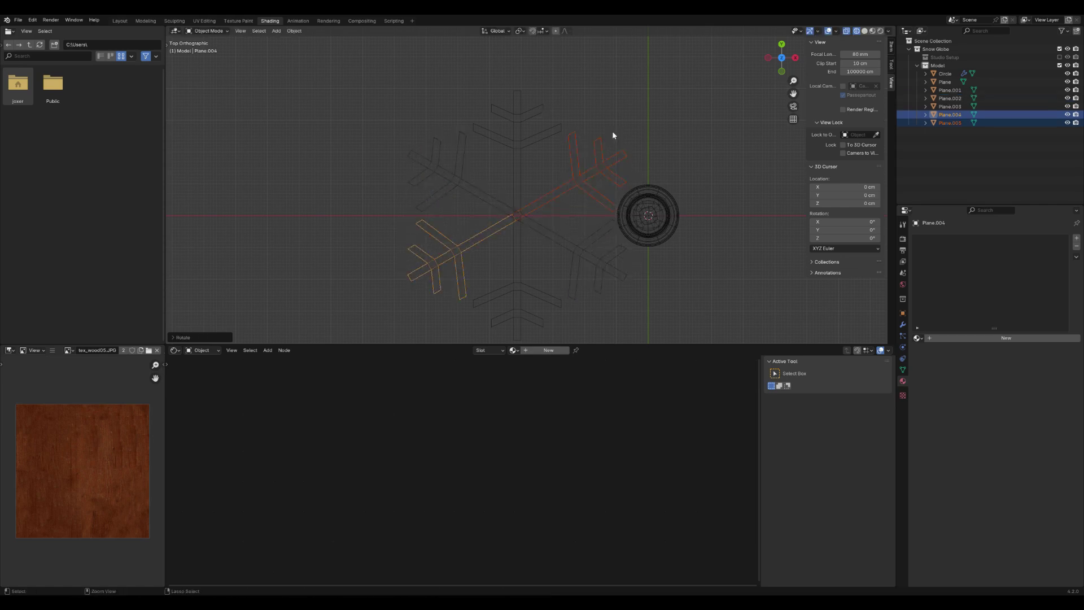
Edit the mesh of the upward branch and move its stem tip outwards along Y
{"action": "left_click", "coordinate": [523, 99]}
{"action": "scroll", "coordinate": [523, 98], "scroll_direction": "down", "scroll_amount": 2}
{"action": "key", "text": "Tab"}
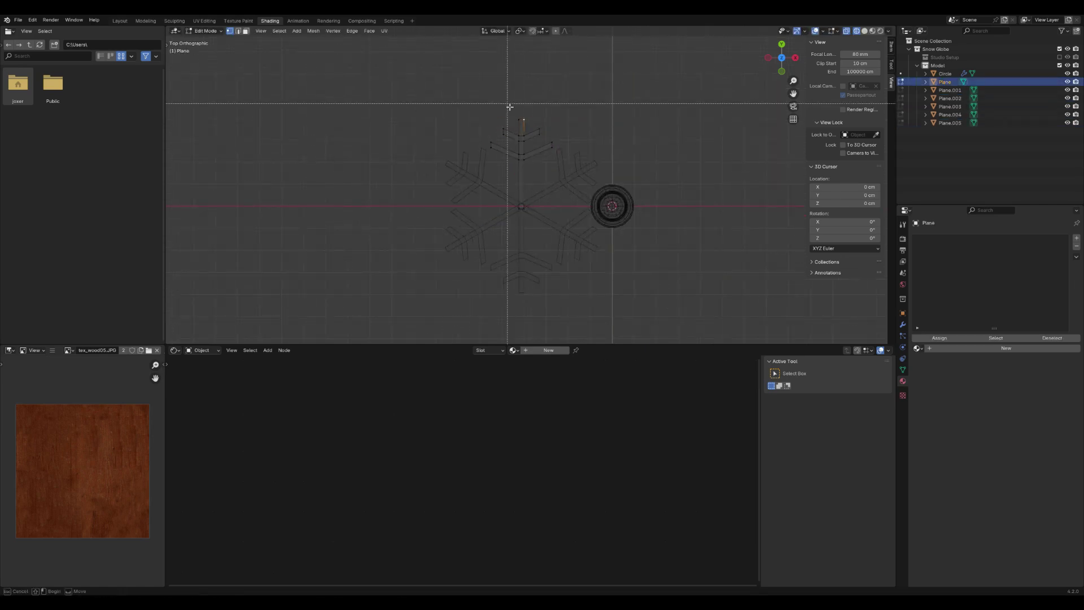
{"action": "key", "text": "g"}
{"action": "key", "text": "y"}
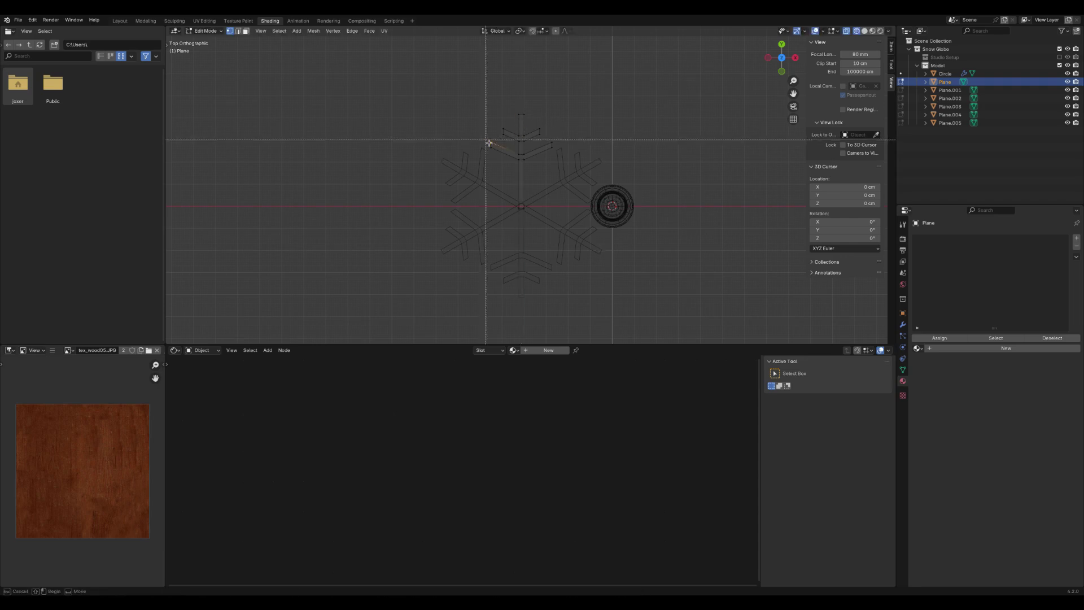
{"action": "left_click", "coordinate": [572, 160]}
Scale the lower arm ends inwards along X and move the lower arm pair down about 2.6 cm along Y
{"action": "key", "text": "s"}
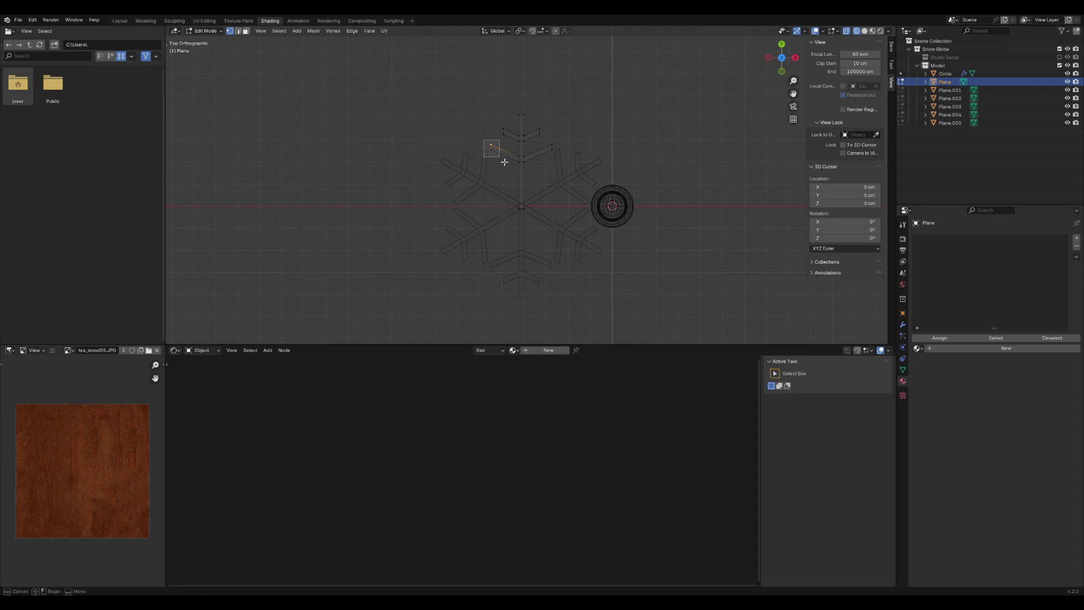
{"action": "key", "text": "x"}
{"action": "left_click", "coordinate": [561, 157]}
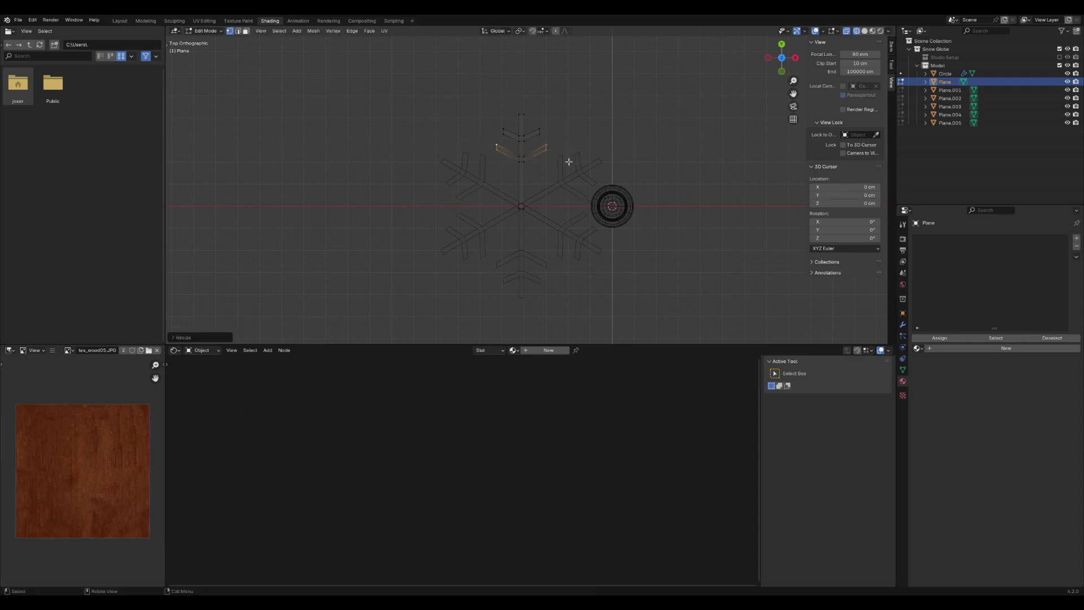
{"action": "key", "text": "g"}
{"action": "key", "text": "y"}
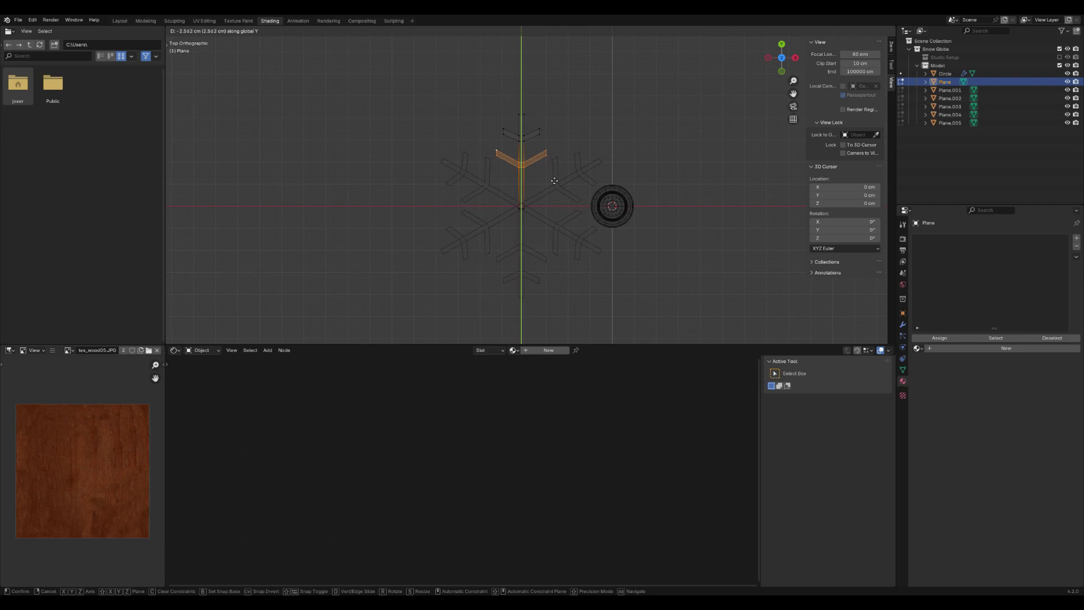
{"action": "left_click", "coordinate": [555, 181]}
Move the upper arm pair down about 2.7 cm along Y
{"action": "key", "text": "b"}
{"action": "left_click_drag", "start_coordinate": [491, 124], "coordinate": [560, 147]}
{"action": "key", "text": "g"}
{"action": "key", "text": "y"}
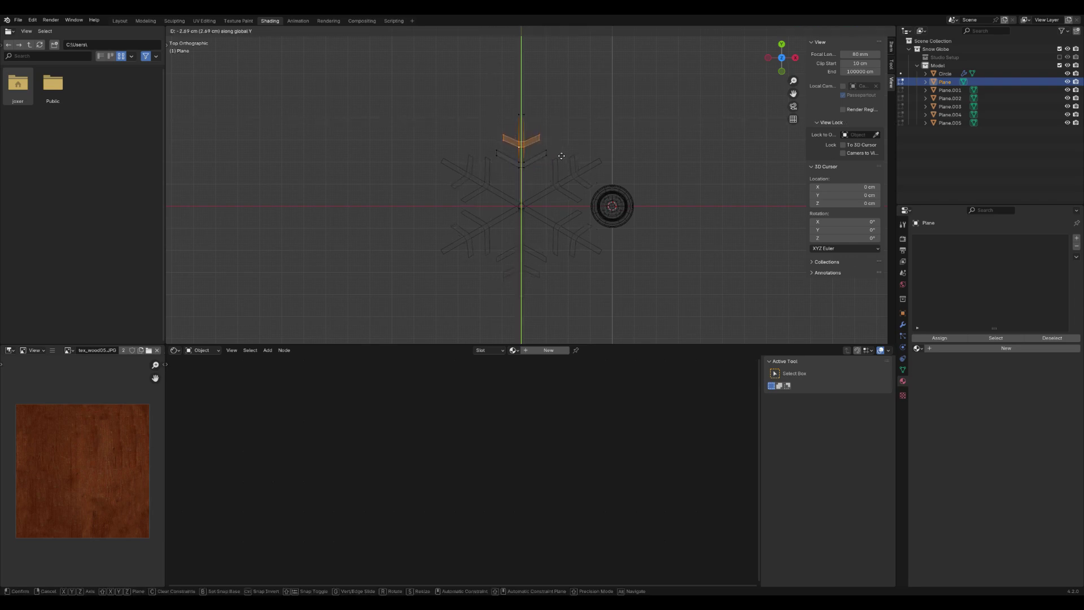
{"action": "left_click", "coordinate": [559, 155]}
Fine-tune the position of the branch's stem tip along Y in small moves
{"action": "left_click_drag", "start_coordinate": [489, 99], "coordinate": [557, 133]}
{"action": "key", "text": "g"}
{"action": "key", "text": "y"}
{"action": "left_click", "coordinate": [558, 138]}
{"action": "middle_click_drag", "start_coordinate": [582, 216], "coordinate": [568, 186], "text": "shift"}
{"action": "scroll", "coordinate": [568, 187], "scroll_direction": "up", "scroll_amount": 2}
{"action": "key", "text": "g"}
{"action": "key", "text": "y"}
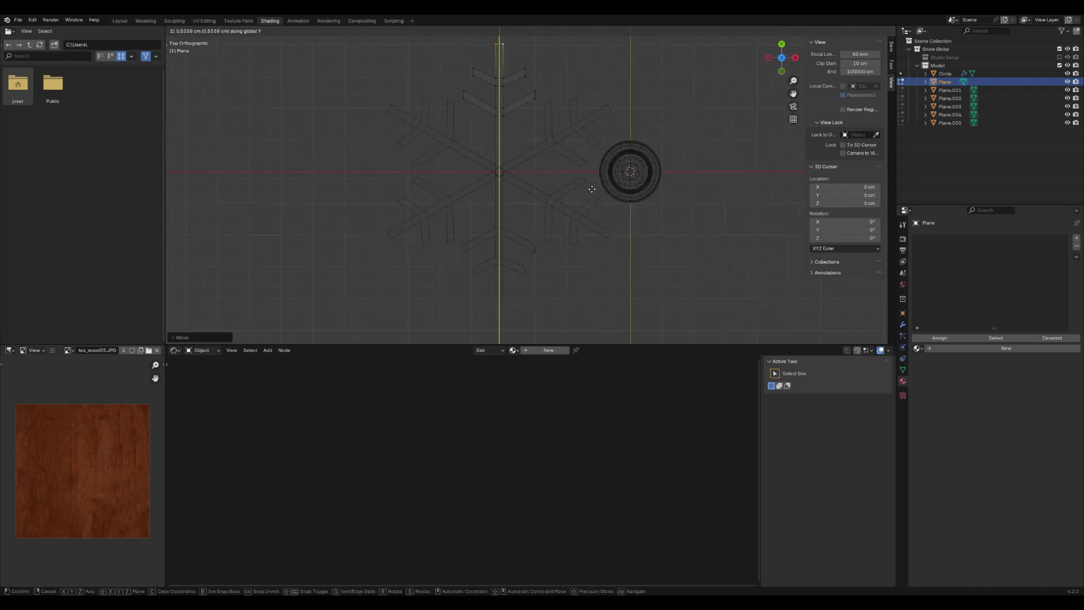
{"action": "left_click", "coordinate": [588, 184]}
Scale down the stem tip so the branch tapers at its end, and leave mesh editing
{"action": "key", "text": "Tab"}
{"action": "scroll", "coordinate": [586, 187], "scroll_direction": "down", "scroll_amount": 3}
{"action": "key", "text": "Tab"}
{"action": "scroll", "coordinate": [585, 185], "scroll_direction": "up", "scroll_amount": 1}
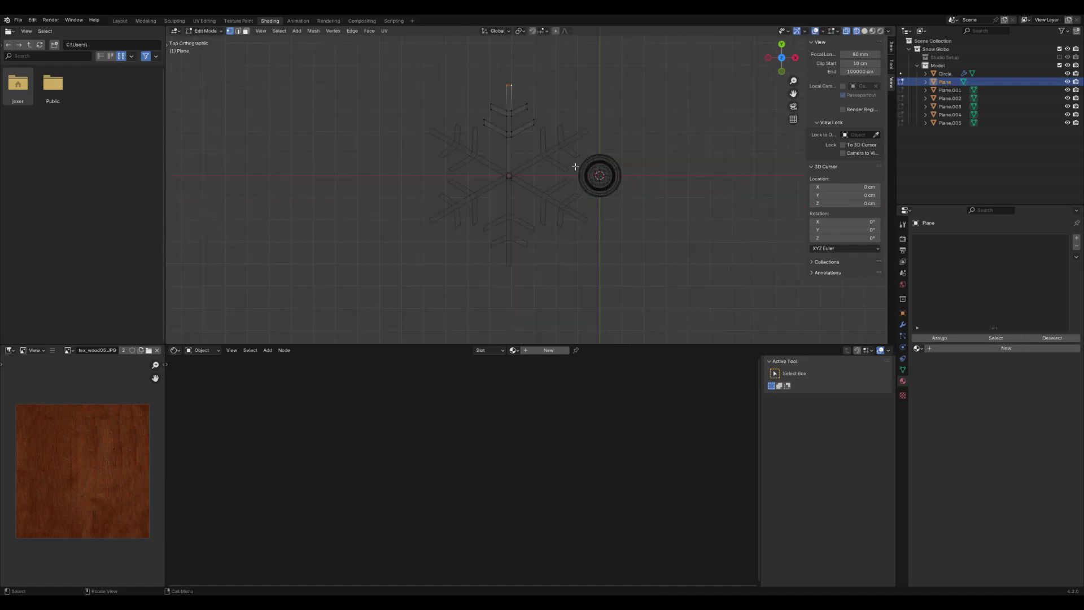
{"action": "key", "text": "s"}
{"action": "left_click", "coordinate": [562, 129]}
{"action": "key", "text": "Tab"}
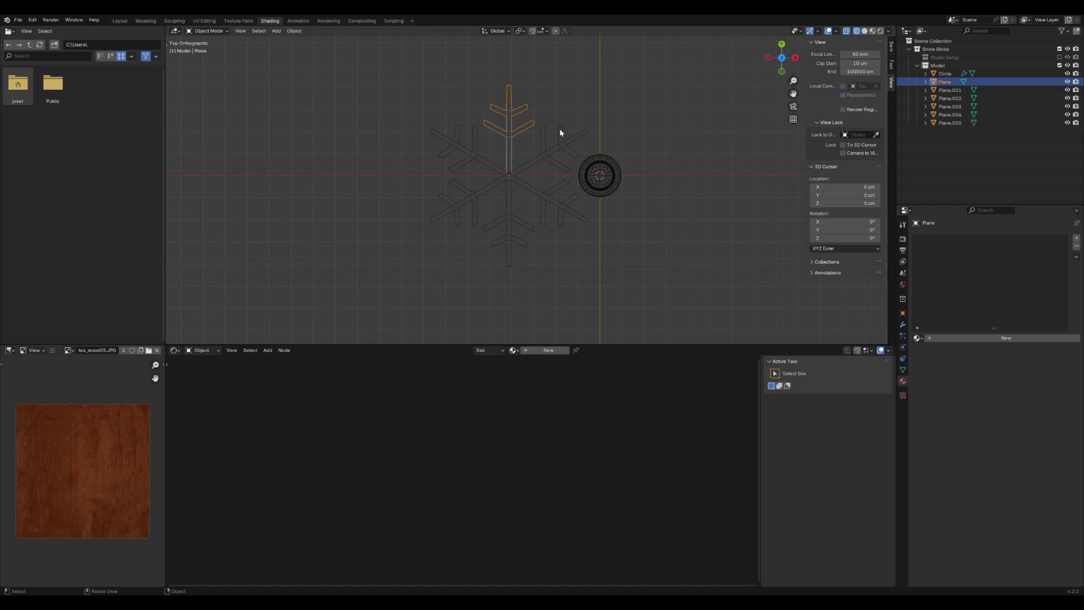
Edit the upward branch again and scale both upper arm ends to about 0.6 along Y to taper them
{"action": "scroll", "coordinate": [559, 133], "scroll_direction": "up", "scroll_amount": 1}
{"action": "key", "text": "Tab"}
{"action": "left_click", "coordinate": [485, 95]}
{"action": "key", "text": "s"}
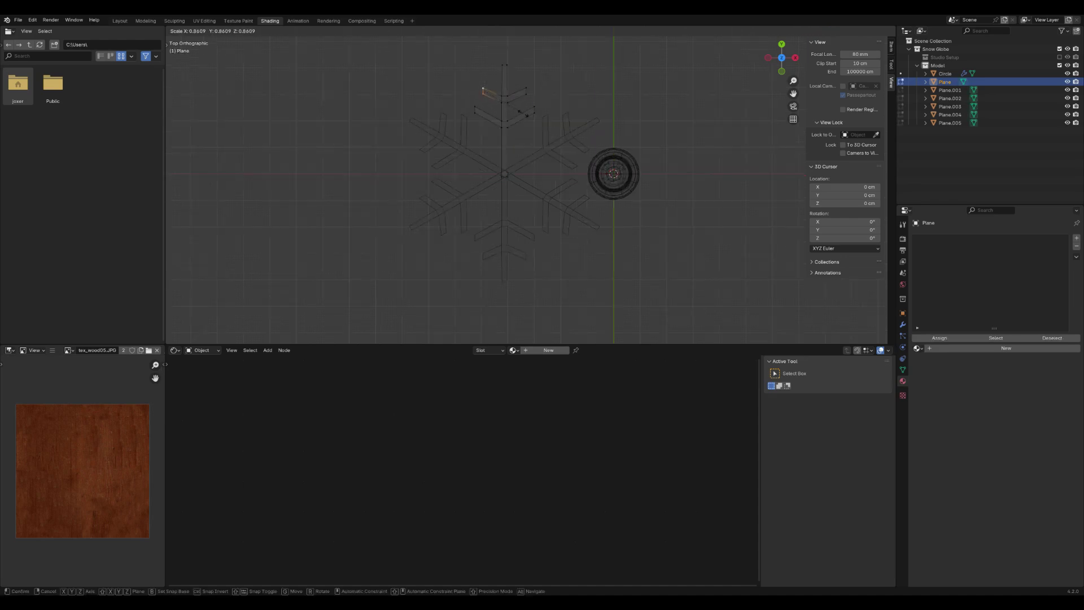
{"action": "right_click", "coordinate": [523, 113]}
{"action": "key", "text": "b"}
{"action": "left_click_drag", "start_coordinate": [521, 81], "coordinate": [543, 105]}
{"action": "key", "text": "s"}
{"action": "key", "text": "y"}
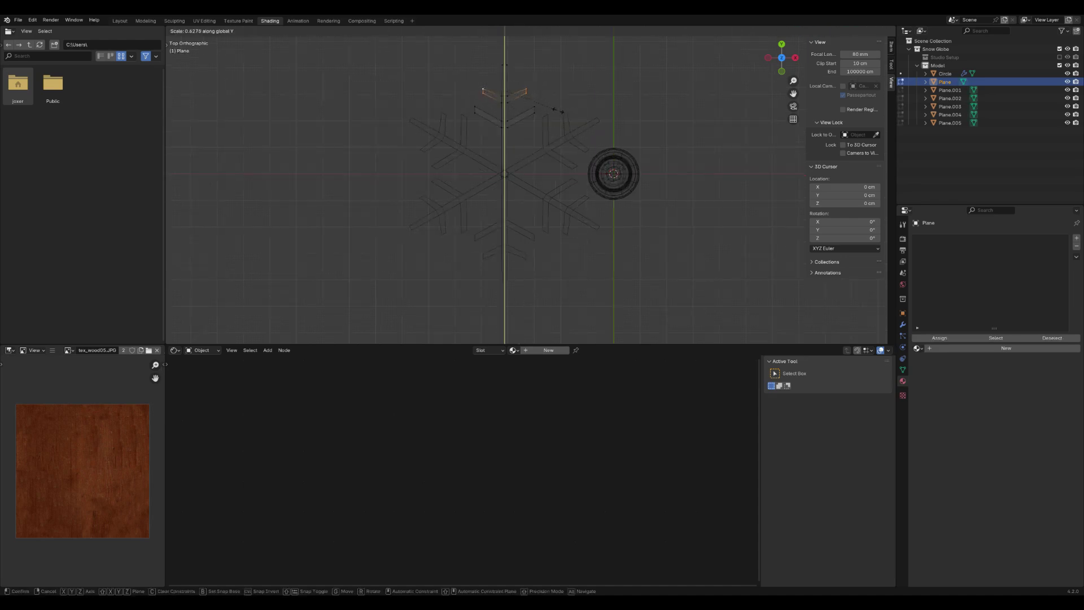
{"action": "left_click", "coordinate": [558, 114]}
Scale both lower arm ends down along Y to taper them, and leave mesh editing
{"action": "key", "text": "b"}
{"action": "left_click_drag", "start_coordinate": [468, 99], "coordinate": [548, 122]}
{"action": "key", "text": "b"}
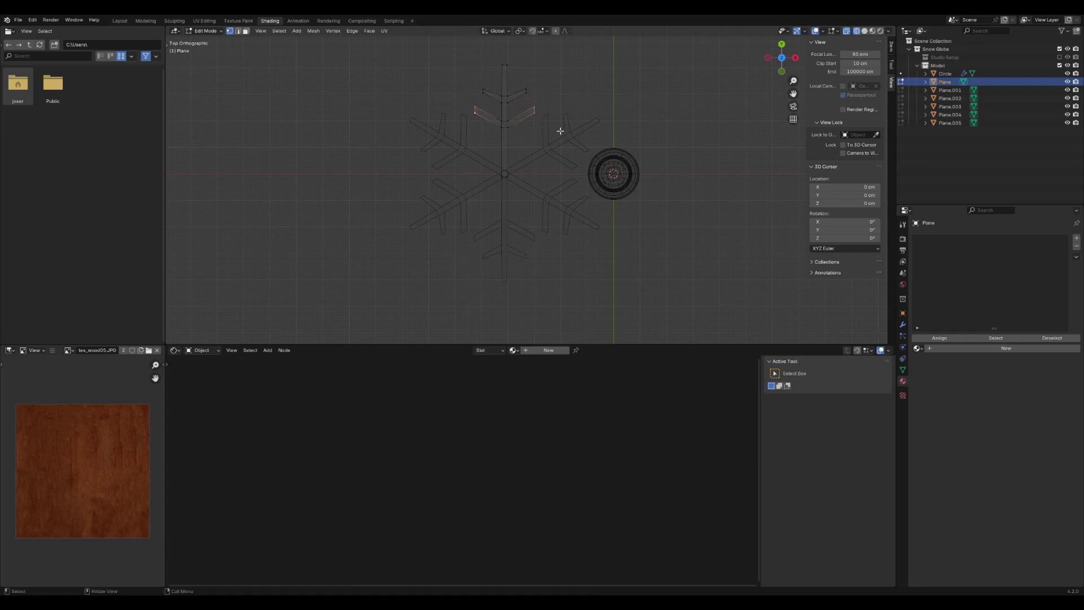
{"action": "key", "text": "s"}
{"action": "key", "text": "y"}
{"action": "left_click", "coordinate": [543, 127]}
{"action": "key", "text": "Tab"}
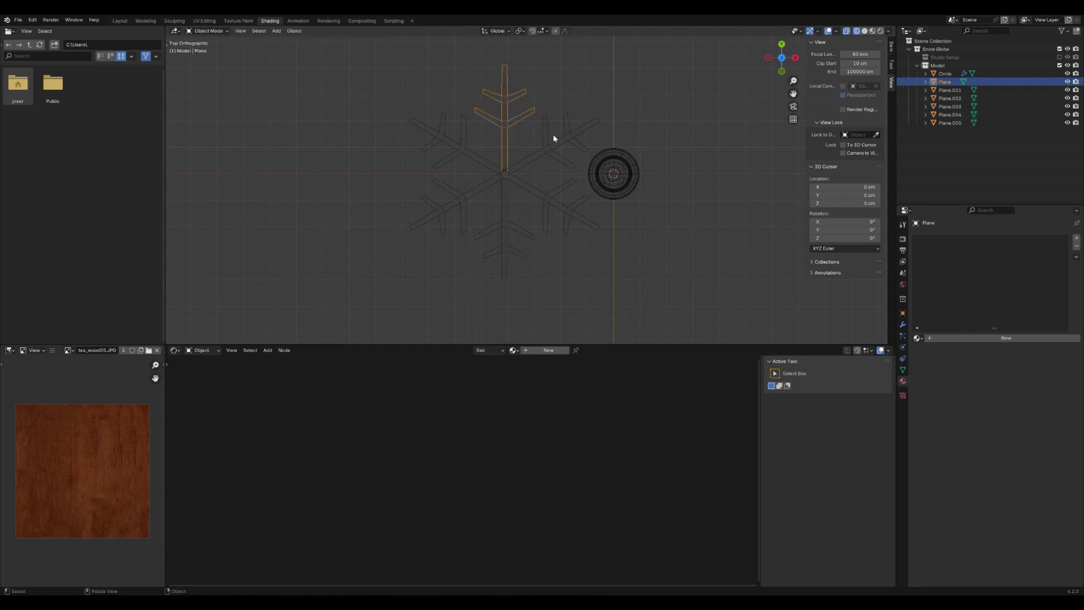
{"action": "right_click", "coordinate": [496, 169]}
{"action": "left_click", "coordinate": [495, 169], "text": "shift"}
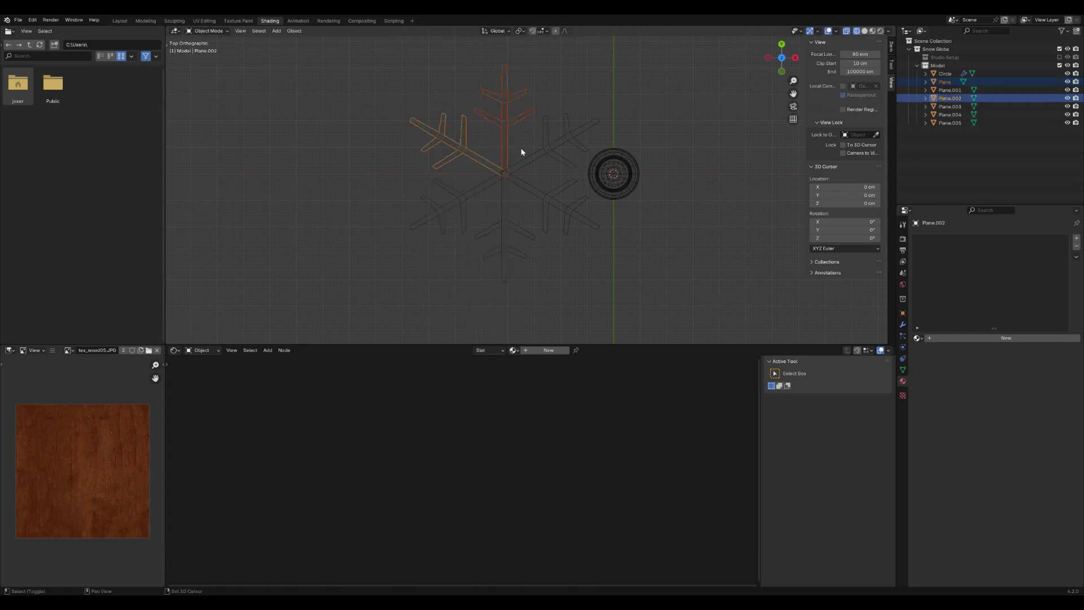
{"action": "left_click", "coordinate": [494, 181], "text": "shift"}
{"action": "scroll", "coordinate": [511, 154], "scroll_direction": "up", "scroll_amount": 5}
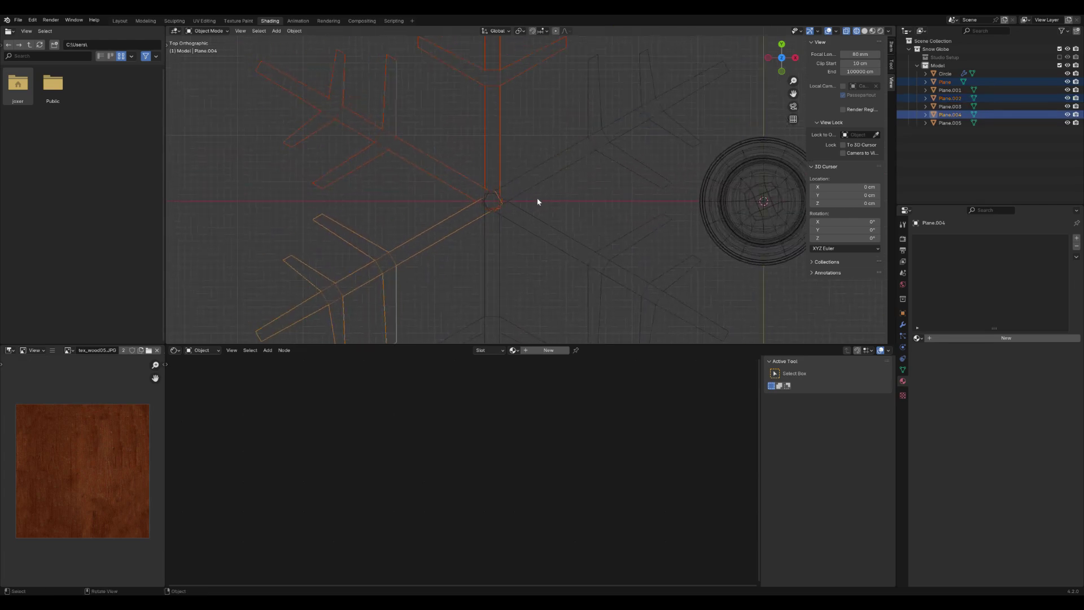
Move the inner stem end of the upward branch up about 3.3 cm along Y so the six stems meet around a central hexagon
{"action": "left_click", "coordinate": [500, 161]}
{"action": "scroll", "coordinate": [496, 154], "scroll_direction": "up", "scroll_amount": 2}
{"action": "key", "text": "Tab"}
{"action": "key", "text": "b"}
{"action": "left_click_drag", "start_coordinate": [449, 206], "coordinate": [520, 244]}
{"action": "key", "text": "g"}
{"action": "key", "text": "y"}
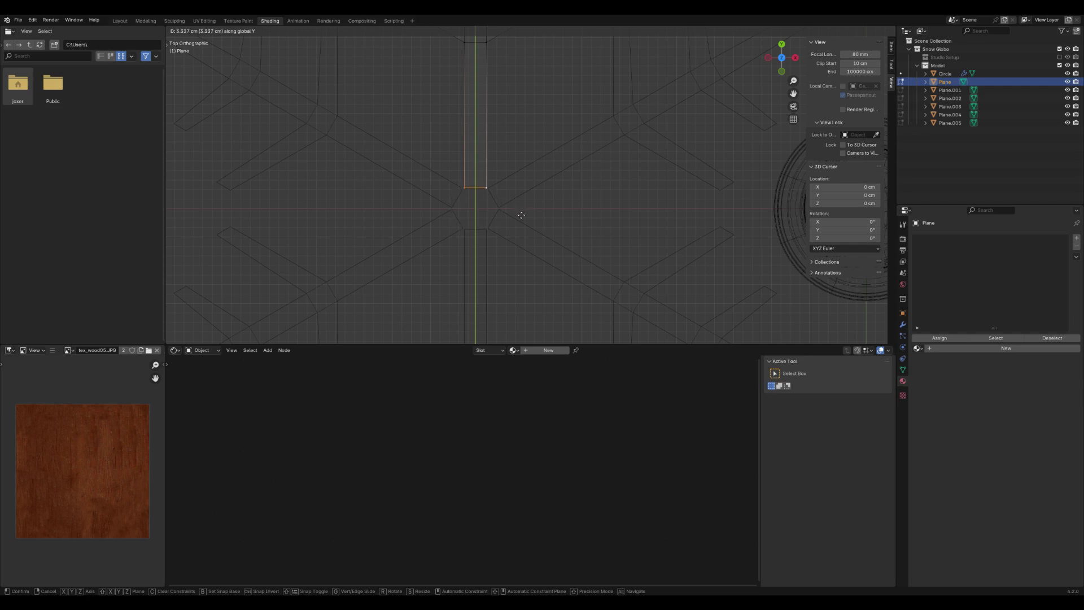
{"action": "left_click", "coordinate": [520, 216]}
{"action": "key", "text": "Tab"}
Select all six snowflake branches and join them into one object
{"action": "scroll", "coordinate": [509, 212], "scroll_direction": "down", "scroll_amount": 2}
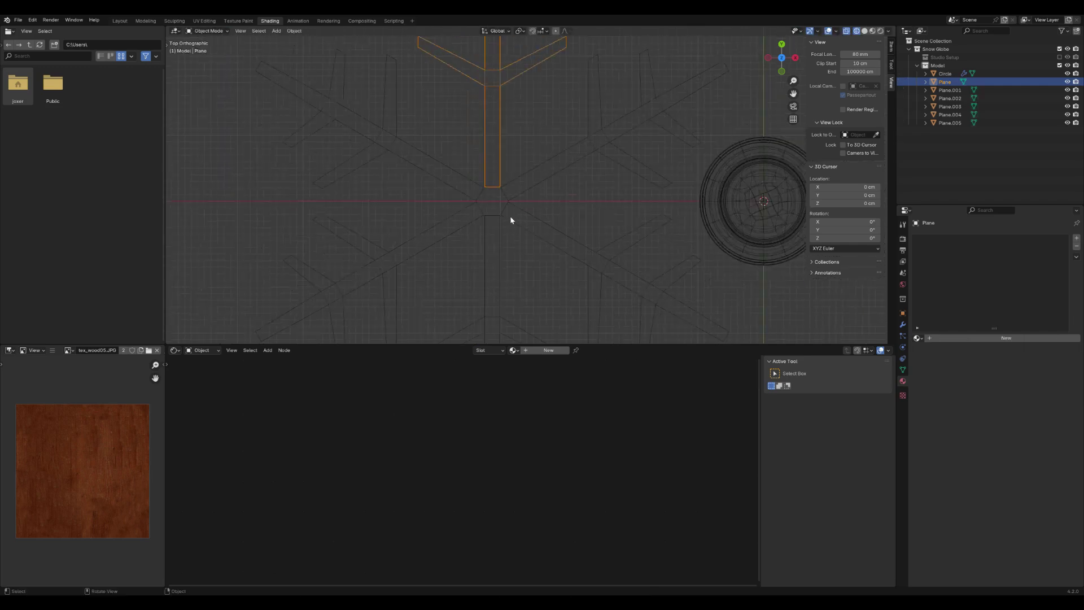
{"action": "left_click", "coordinate": [479, 190], "text": "shift"}
{"action": "left_click", "coordinate": [479, 216], "text": "shift"}
{"action": "left_click", "coordinate": [502, 224], "text": "shift"}
{"action": "left_click", "coordinate": [518, 197], "text": "shift"}
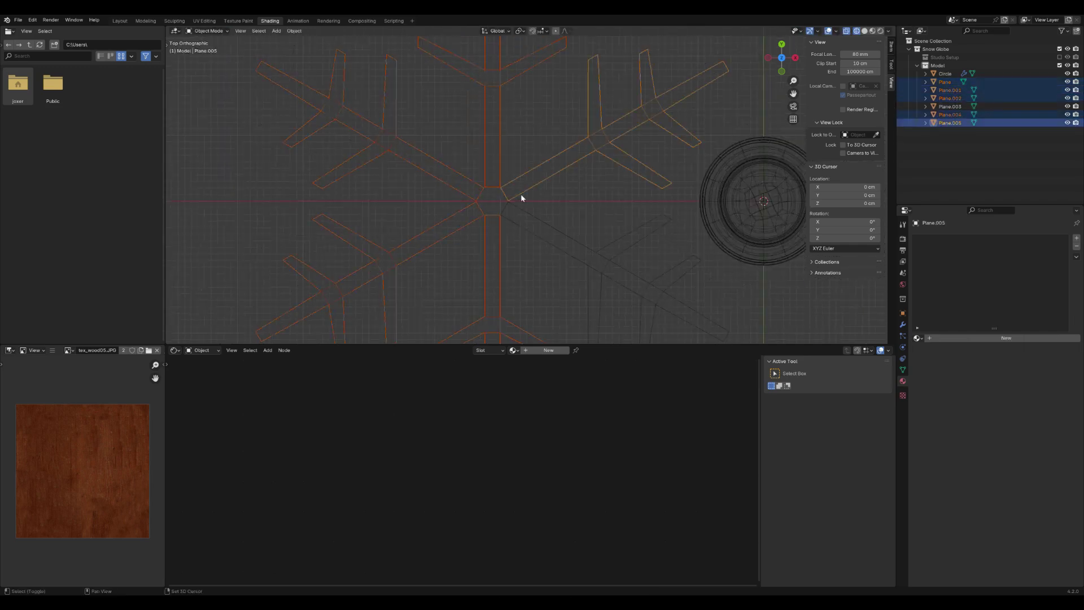
{"action": "left_click", "coordinate": [516, 208], "text": "shift"}
{"action": "scroll", "coordinate": [488, 197], "scroll_direction": "up", "scroll_amount": 3}
{"action": "key", "text": "ctrl+j"}
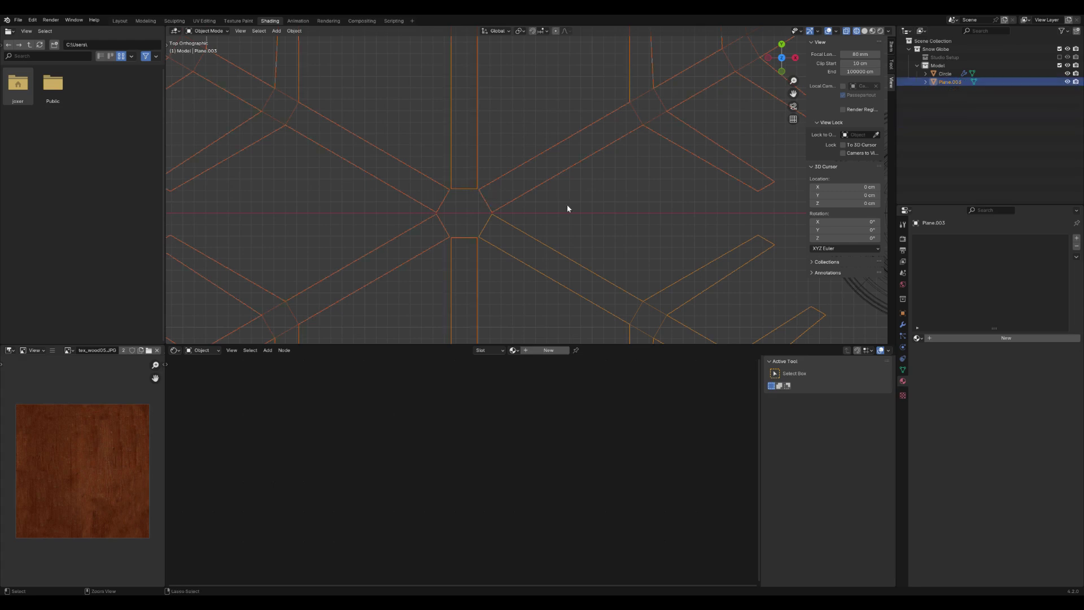
Edit the joined snowflake mesh and merge the vertices around the central hexagon by distance
{"action": "scroll", "coordinate": [563, 189], "scroll_direction": "up", "scroll_amount": 3}
{"action": "key", "text": "Tab"}
{"action": "left_click_drag", "start_coordinate": [382, 107], "coordinate": [556, 271]}
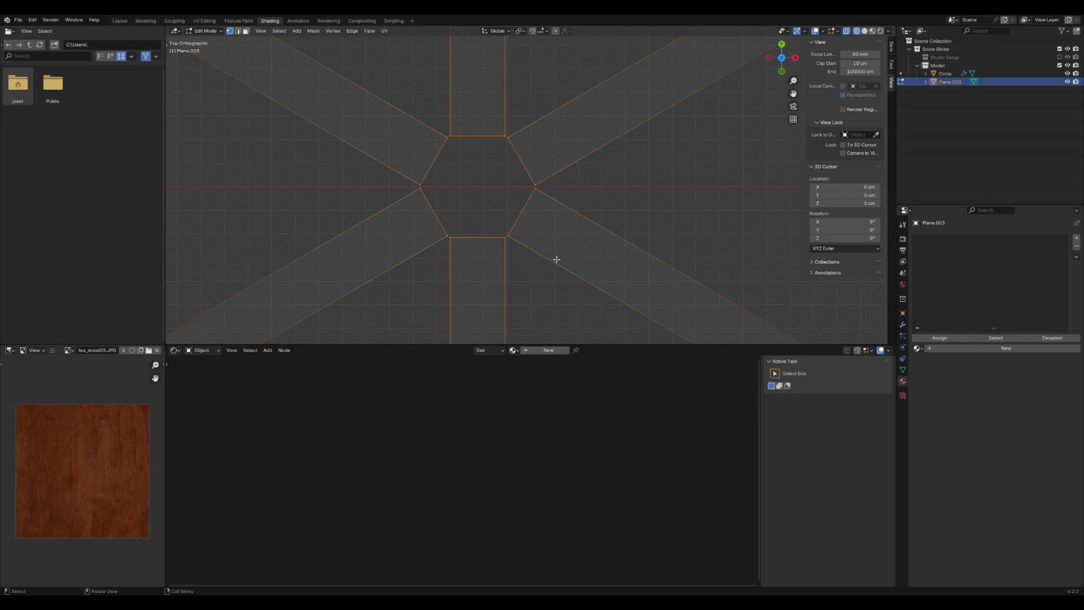
{"action": "key", "text": "m"}
{"action": "left_click", "coordinate": [544, 285]}
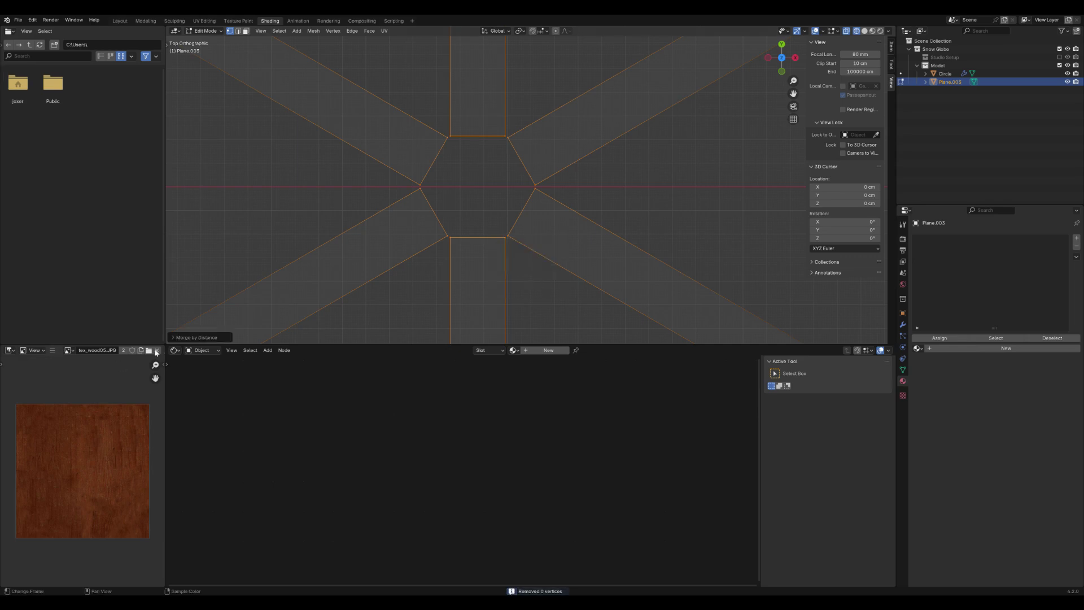
Increase the merge distance until the corners of the central hexagon weld, and fill the hexagon with an upper and a lower face
{"action": "left_click", "coordinate": [174, 337]}
{"action": "left_click_drag", "start_coordinate": [249, 316], "coordinate": [271, 316]}
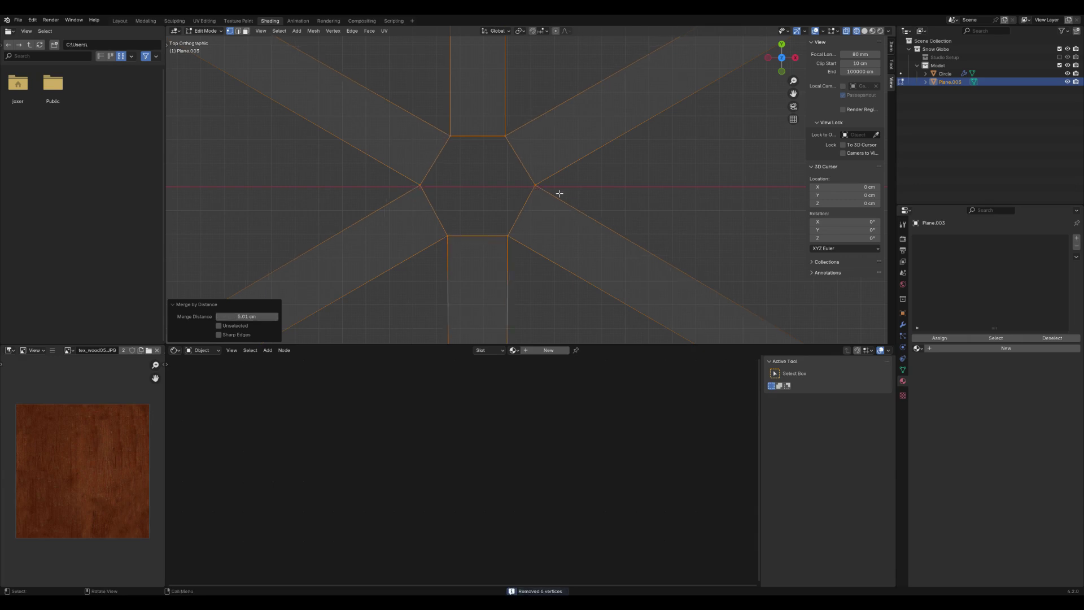
{"action": "left_click", "coordinate": [463, 142]}
{"action": "key", "text": "b"}
{"action": "left_click_drag", "start_coordinate": [376, 117], "coordinate": [588, 199]}
{"action": "key", "text": "f"}
{"action": "left_click", "coordinate": [418, 186]}
{"action": "key", "text": "b"}
{"action": "left_click_drag", "start_coordinate": [399, 176], "coordinate": [590, 261]}
{"action": "key", "text": "f"}
{"action": "scroll", "coordinate": [590, 260], "scroll_direction": "down", "scroll_amount": 5}
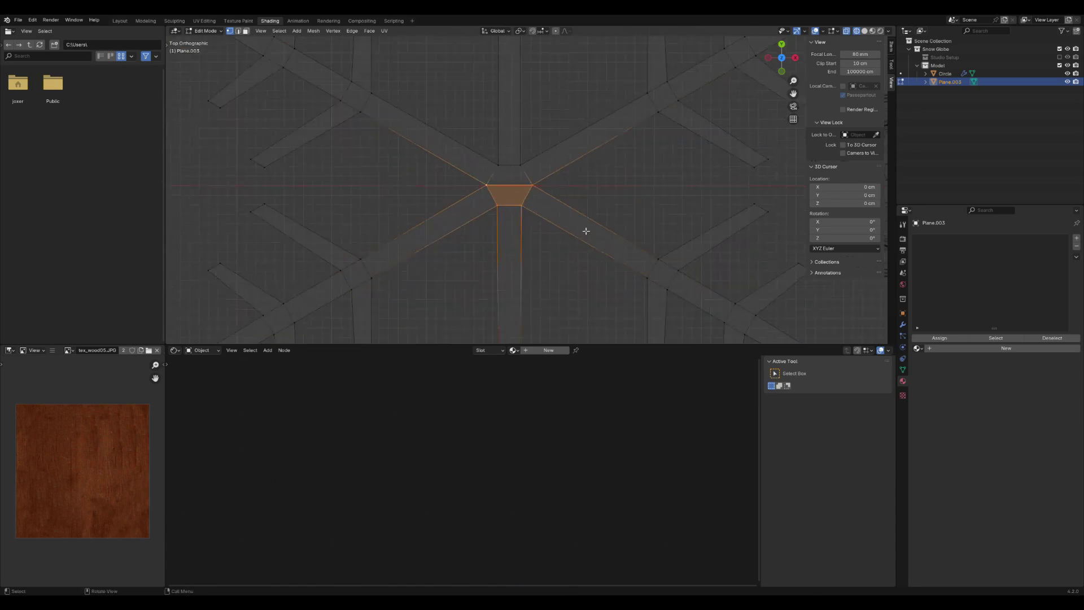
{"action": "key", "text": "Tab"}
{"action": "middle_click_drag", "start_coordinate": [581, 235], "coordinate": [559, 179]}
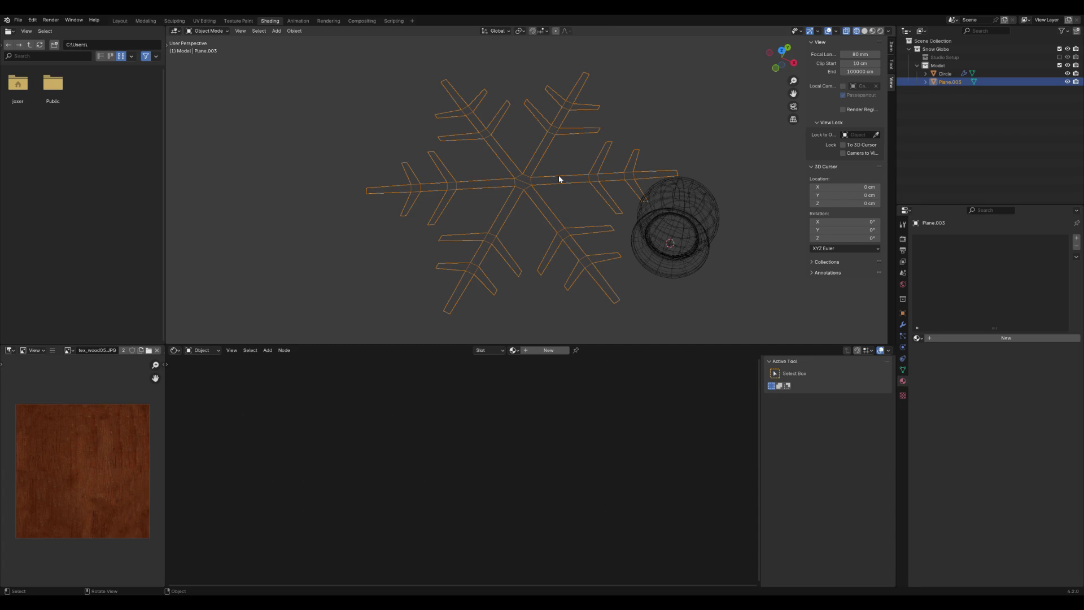
Extrude the whole snowflake mesh about 1.2 cm upward along Z to give it thickness, and leave mesh editing
{"action": "key", "text": "KP_1"}
{"action": "key", "text": "Tab"}
{"action": "scroll", "coordinate": [564, 192], "scroll_direction": "up", "scroll_amount": 1}
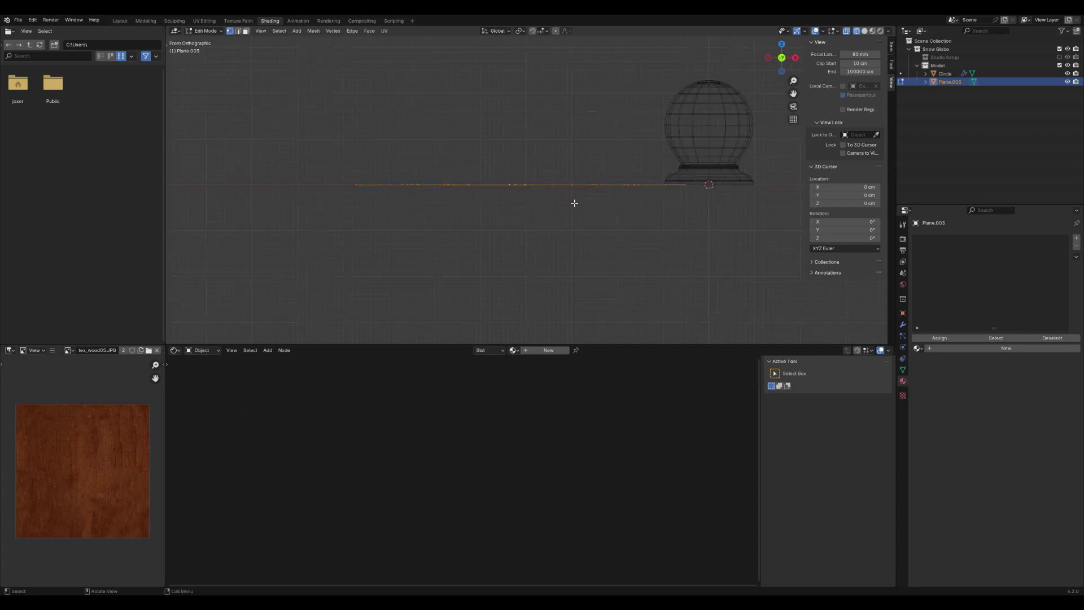
{"action": "key", "text": "e"}
{"action": "right_click", "coordinate": [600, 215]}
{"action": "key", "text": "g"}
{"action": "right_click", "coordinate": [602, 214]}
{"action": "key", "text": "g"}
{"action": "key", "text": "z"}
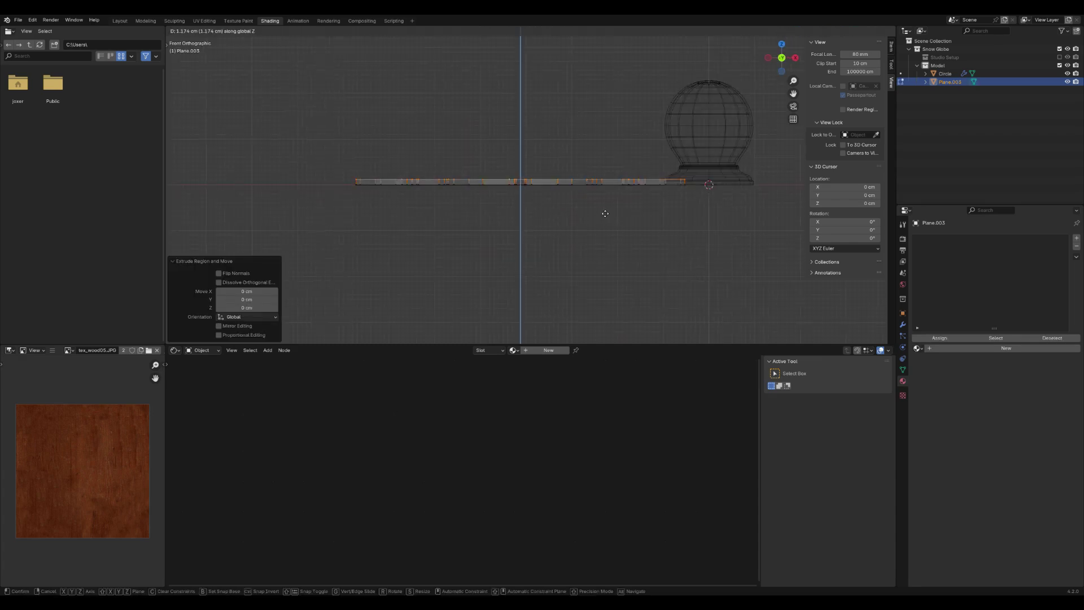
{"action": "right_click", "coordinate": [605, 213]}
{"action": "key", "text": "Tab"}
Stand the snowflake upright by rotating it 90° about X, and scale it to 0.1
{"action": "scroll", "coordinate": [604, 178], "scroll_direction": "down", "scroll_amount": 2}
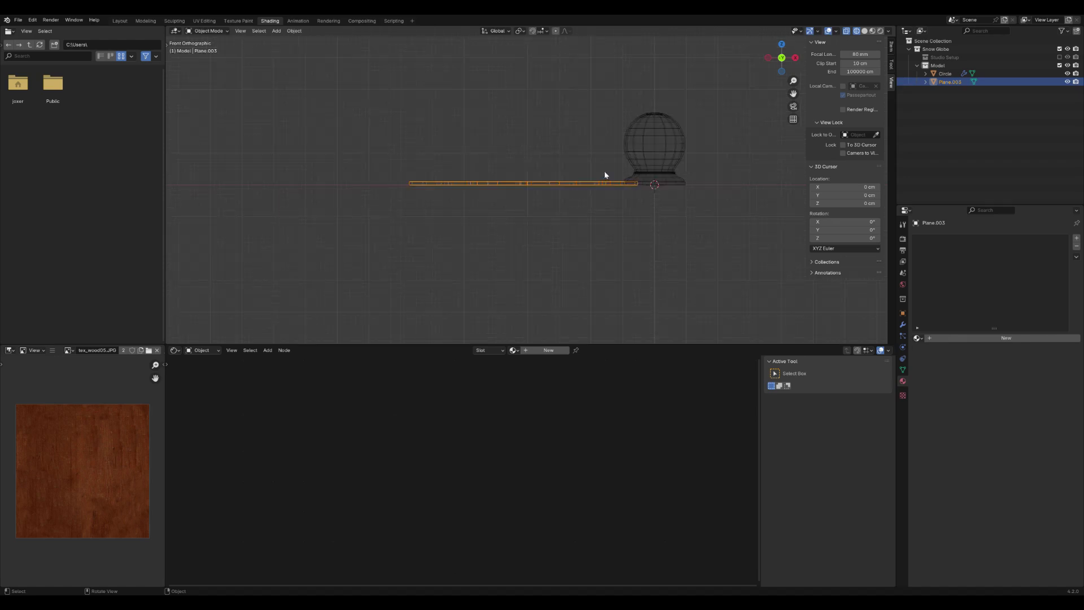
{"action": "key", "text": "r"}
{"action": "key", "text": "x"}
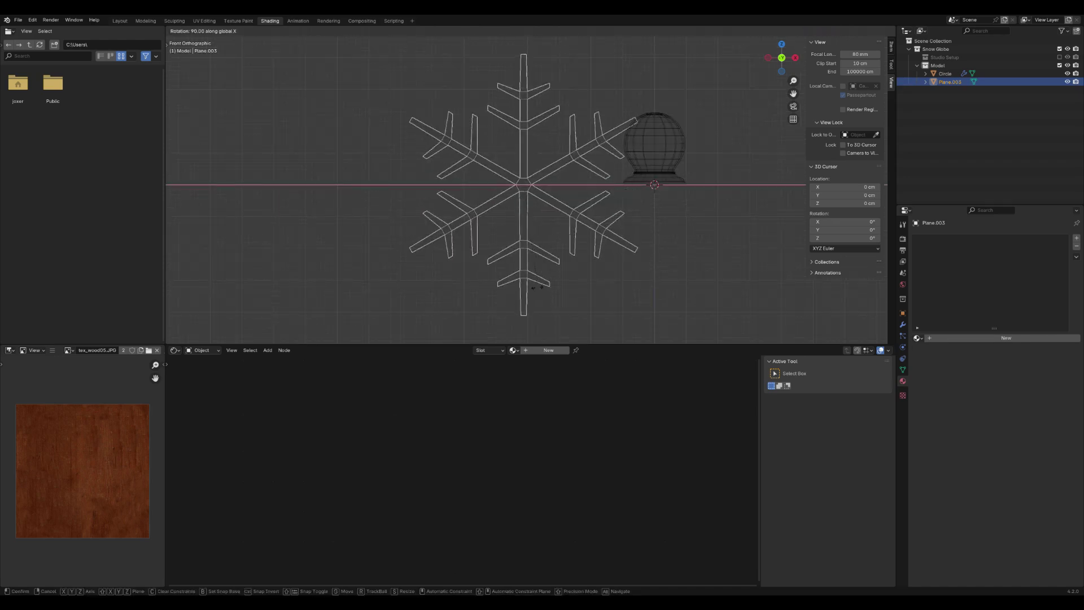
{"action": "left_click", "coordinate": [558, 279]}
{"action": "key", "text": "s"}
{"action": "key", "text": "ctrl"}
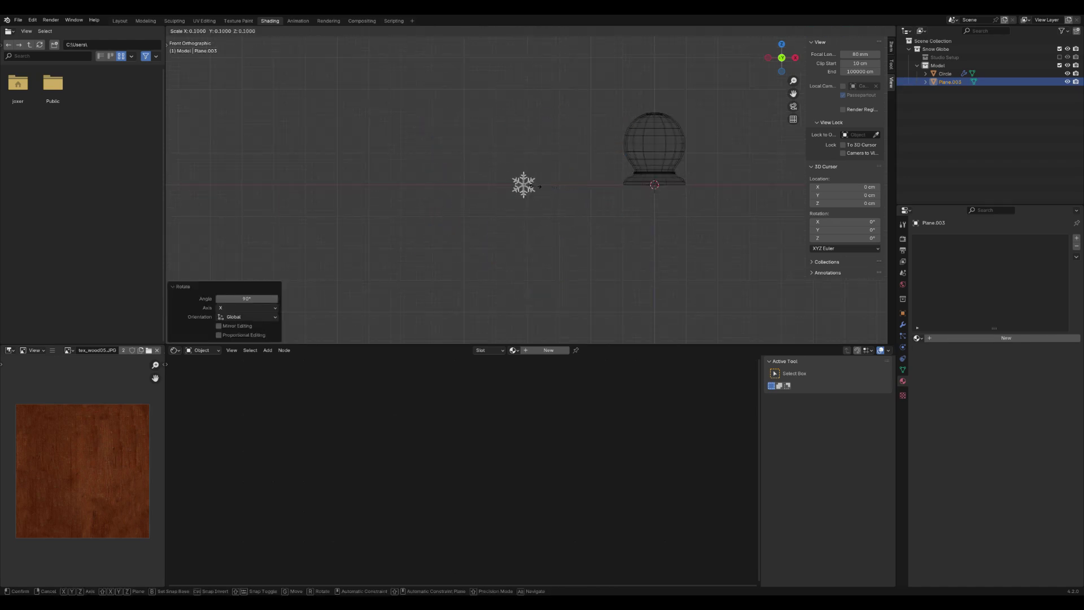
{"action": "left_click", "coordinate": [541, 189]}
Move the snowflake just below the base of the snow globe and scale it down further
{"action": "key", "text": "g"}
{"action": "left_click", "coordinate": [673, 209]}
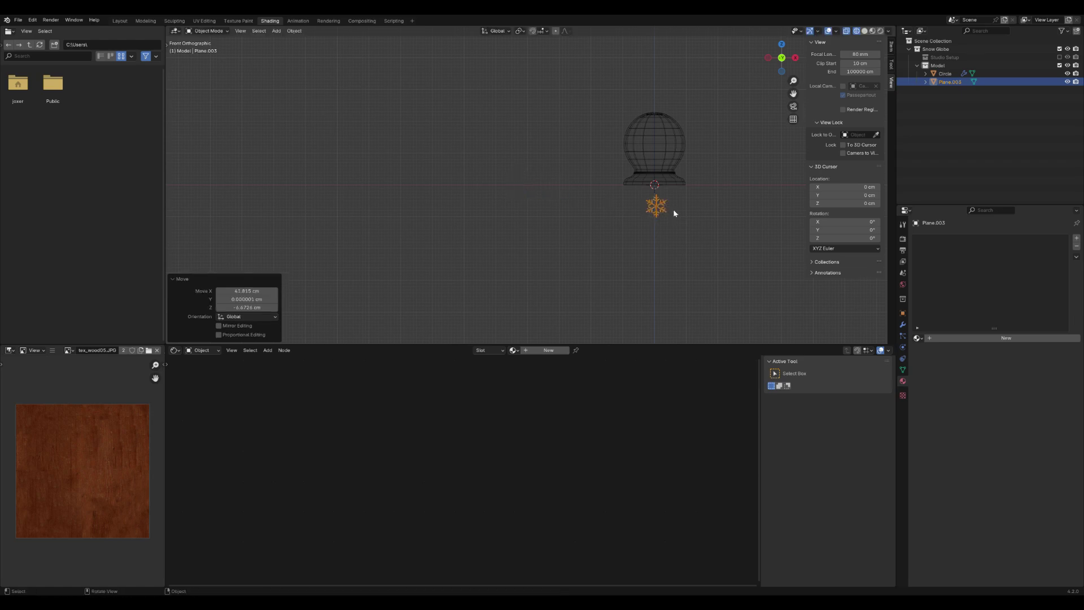
{"action": "scroll", "coordinate": [673, 210], "scroll_direction": "up", "scroll_amount": 1}
{"action": "middle_click_drag", "start_coordinate": [719, 223], "coordinate": [567, 210], "text": "shift"}
{"action": "scroll", "coordinate": [564, 226], "scroll_direction": "up", "scroll_amount": 8}
{"action": "key", "text": "s"}
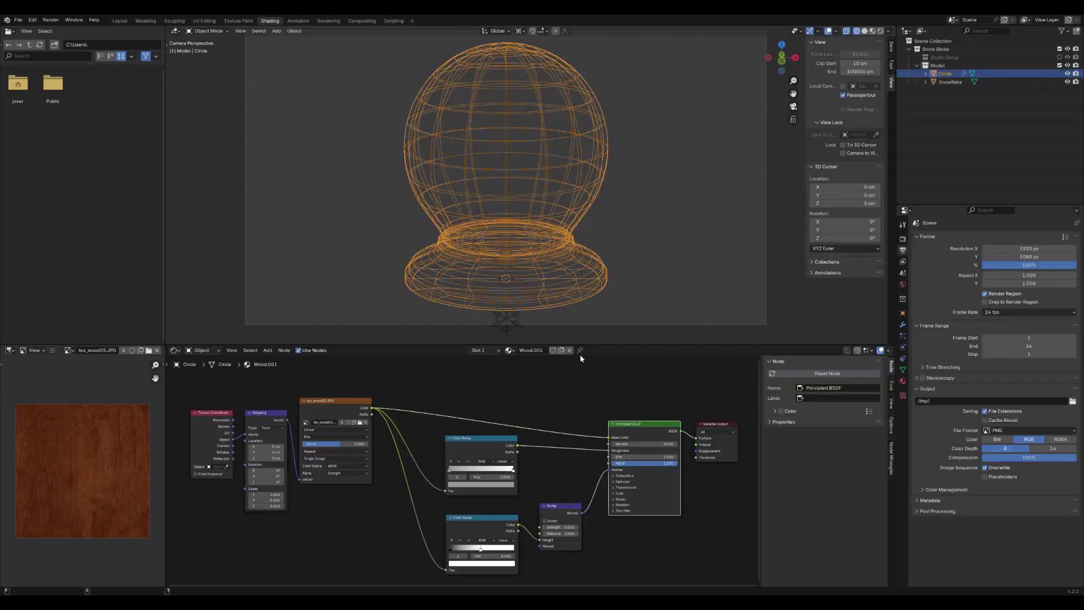
Switch to the Layout workspace, frame the snow globe and open its mesh for editing
{"action": "scroll", "coordinate": [417, 142], "scroll_direction": "down", "scroll_amount": 3}
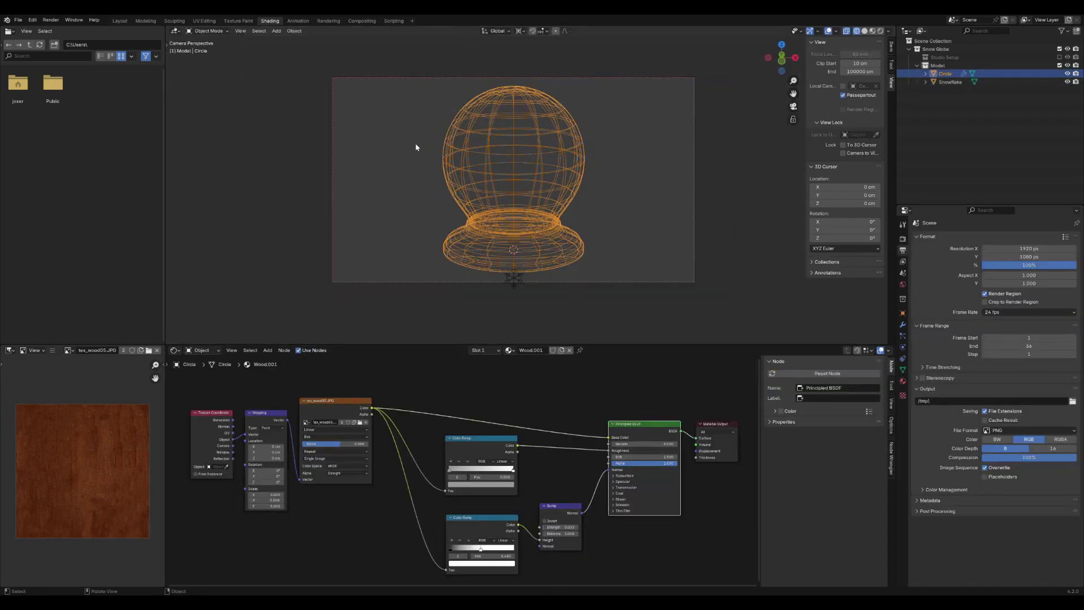
{"action": "scroll", "coordinate": [535, 163], "scroll_direction": "up", "scroll_amount": 2}
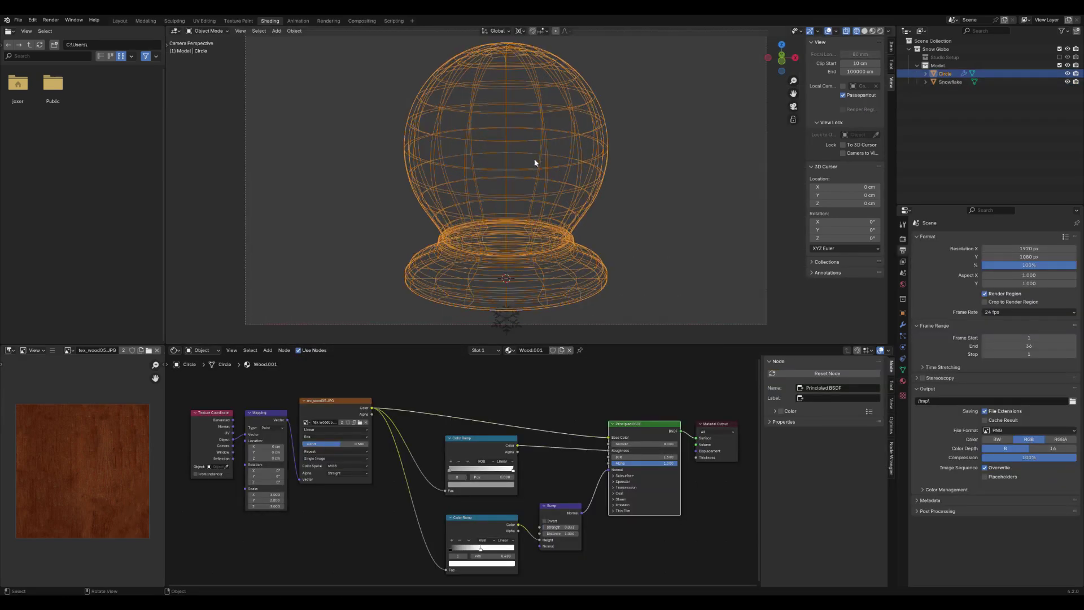
{"action": "left_click", "coordinate": [129, 21]}
{"action": "key", "text": "KP_Decimal"}
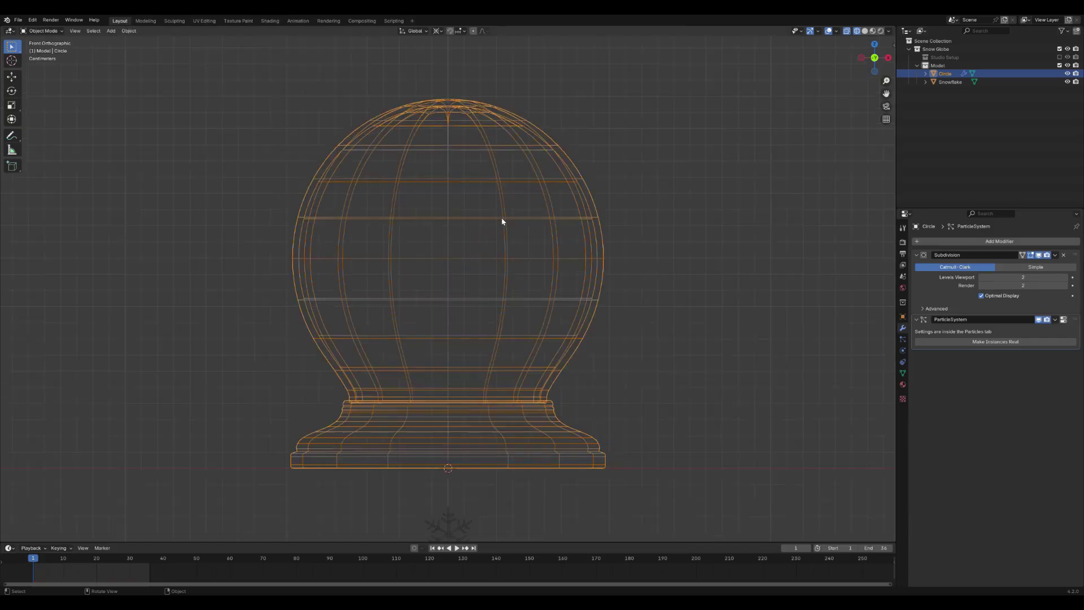
{"action": "key", "text": "Tab"}
{"action": "scroll", "coordinate": [463, 192], "scroll_direction": "up", "scroll_amount": 1}
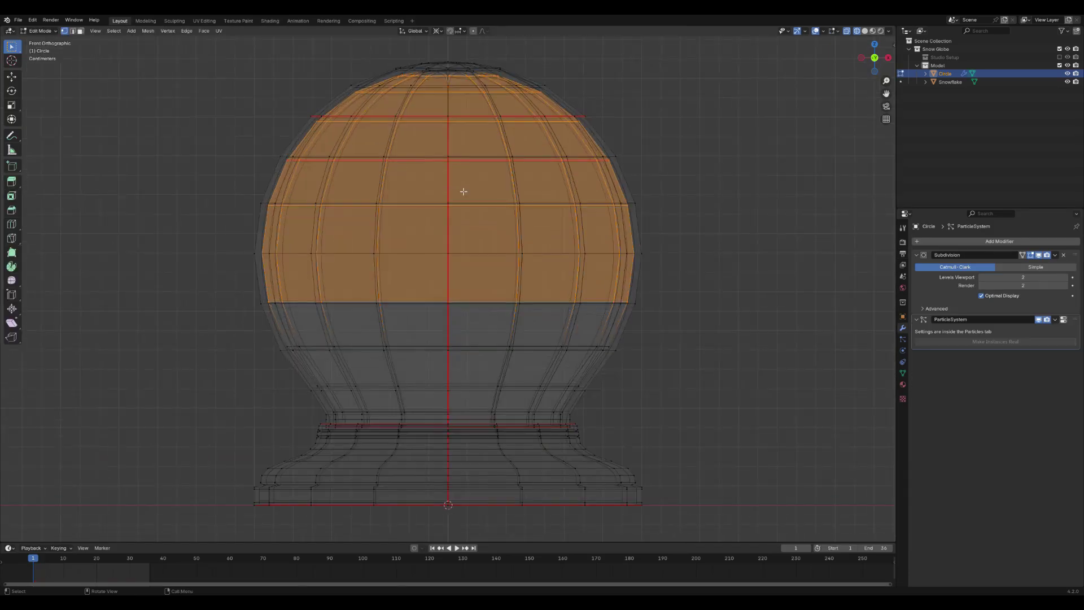
Select only the upper cap of the dome's inner glass shell, down to the second horizontal seam ring
{"action": "key", "text": "alt+a"}
{"action": "left_click", "coordinate": [361, 164], "text": "alt"}
{"action": "key", "text": "ctrl+KP_Add"}
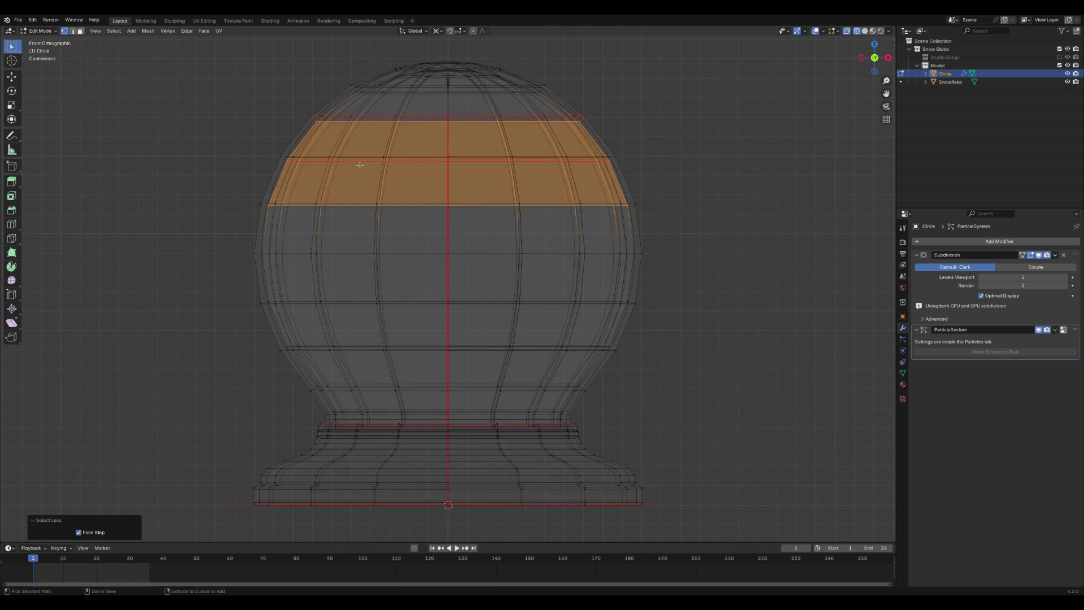
{"action": "key", "text": "ctrl+KP_Subtract"}
{"action": "left_click", "coordinate": [368, 164], "text": "alt"}
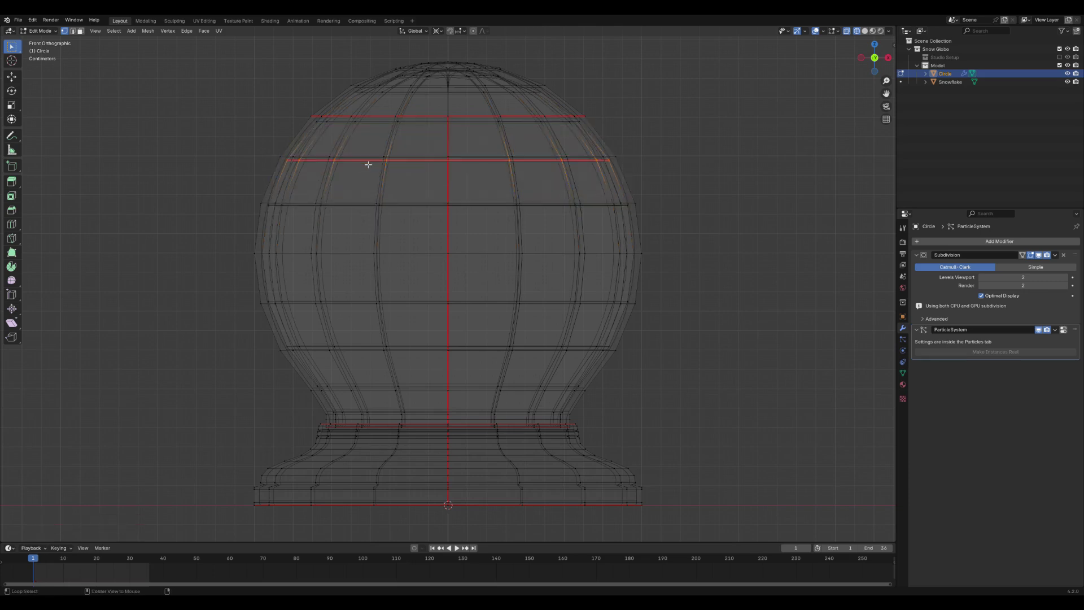
{"action": "key", "text": "ctrl+KP_Add"}
{"action": "key", "text": "ctrl+KP_Add"}
{"action": "key", "text": "ctrl+KP_Add"}
{"action": "key", "text": "ctrl+KP_Add"}
{"action": "key", "text": "ctrl+KP_Add"}
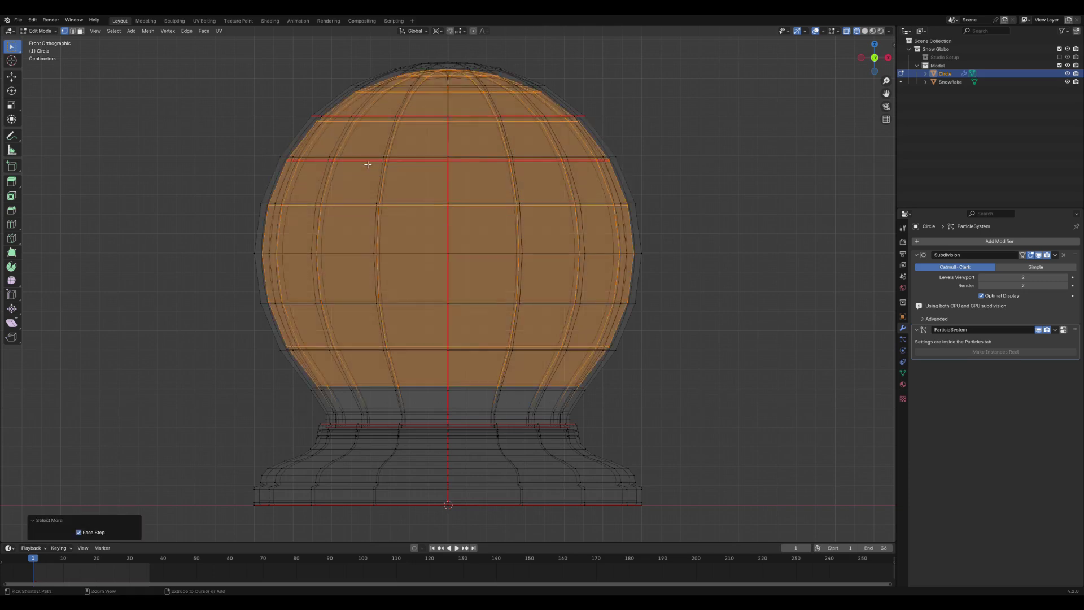
{"action": "key", "text": "ctrl+KP_Subtract"}
{"action": "key", "text": "ctrl+KP_Subtract"}
{"action": "key", "text": "ctrl+KP_Subtract"}
{"action": "key", "text": "ctrl+KP_Subtract"}
{"action": "key", "text": "ctrl+KP_Subtract"}
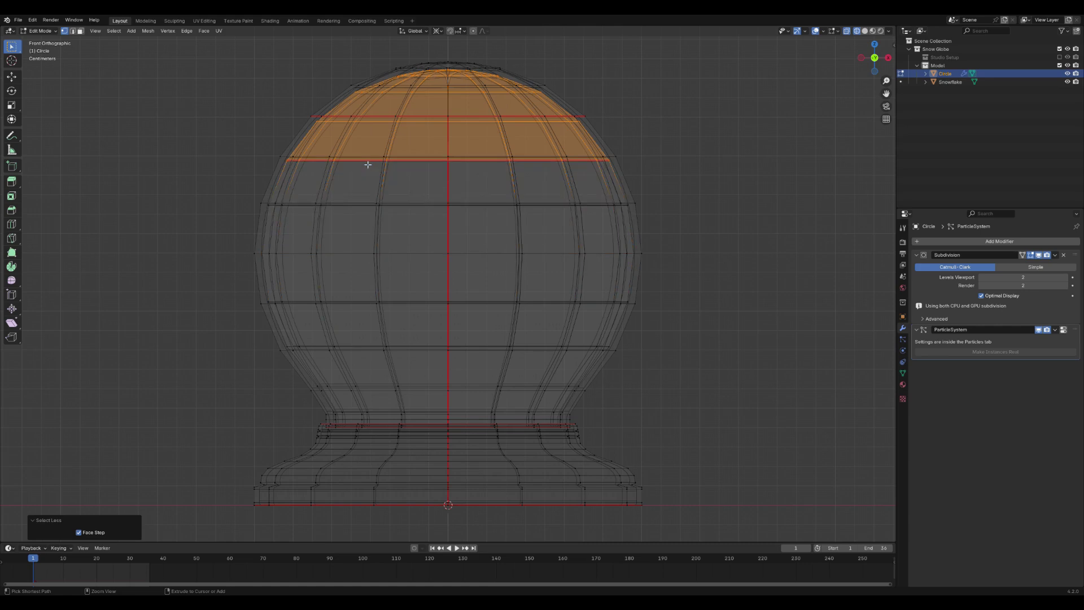
Duplicate the selected dome cap in place, separate the copy into its own object, and leave mesh editing
{"action": "scroll", "coordinate": [627, 244], "scroll_direction": "down", "scroll_amount": 2}
{"action": "key", "text": "shift+d"}
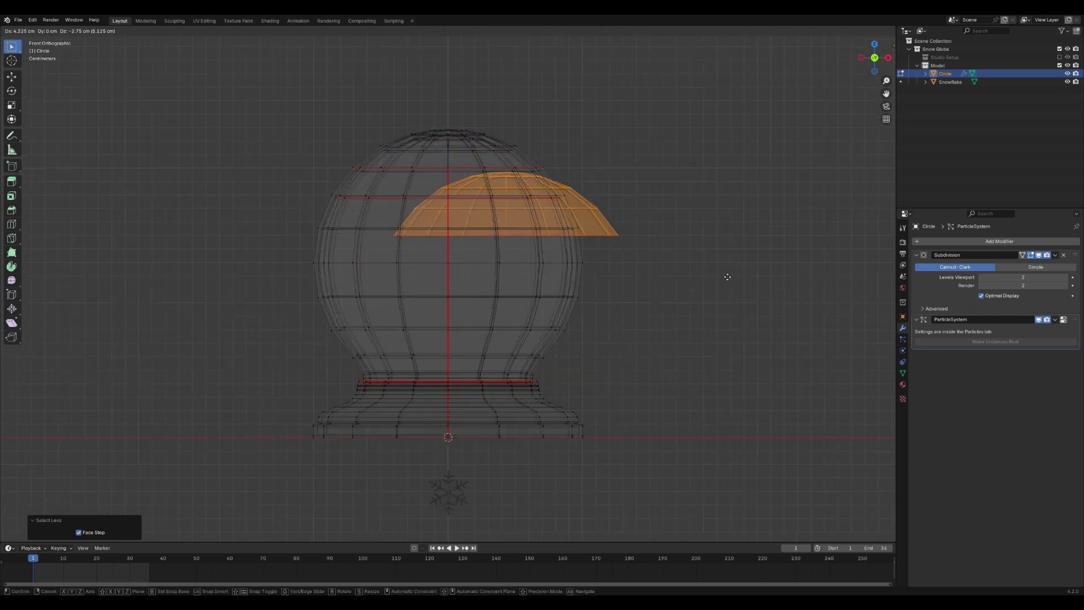
{"action": "right_click", "coordinate": [728, 286]}
{"action": "key", "text": "p"}
{"action": "left_click", "coordinate": [729, 285]}
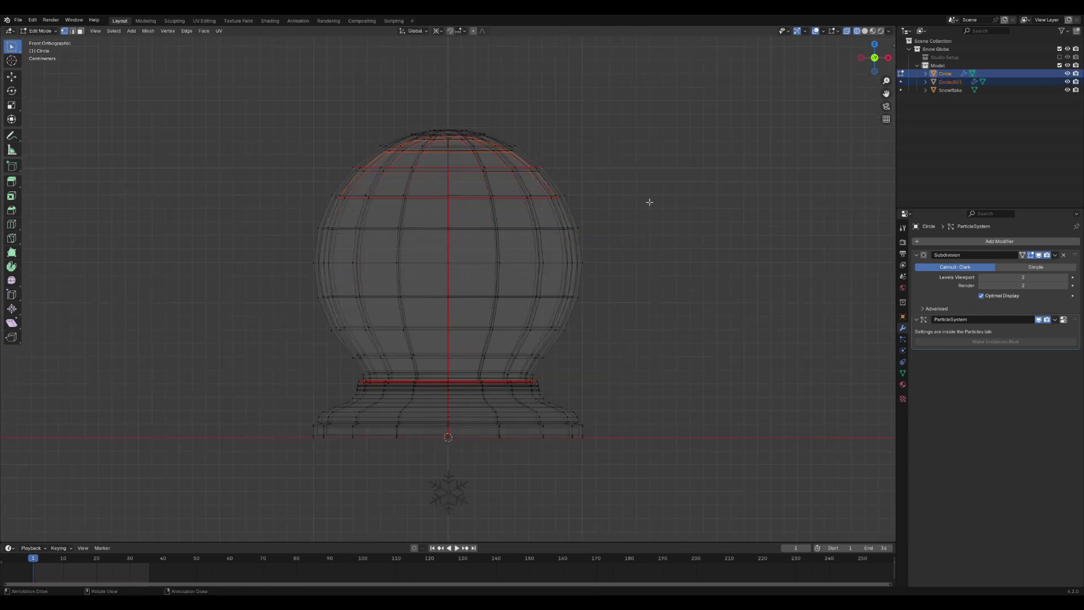
{"action": "key", "text": "Tab"}
Select the separated dome cap, remove its inherited particle system and add a new one
{"action": "left_click", "coordinate": [524, 164]}
{"action": "left_click", "coordinate": [524, 164]}
{"action": "left_click", "coordinate": [524, 163]}
{"action": "key", "text": "Tab"}
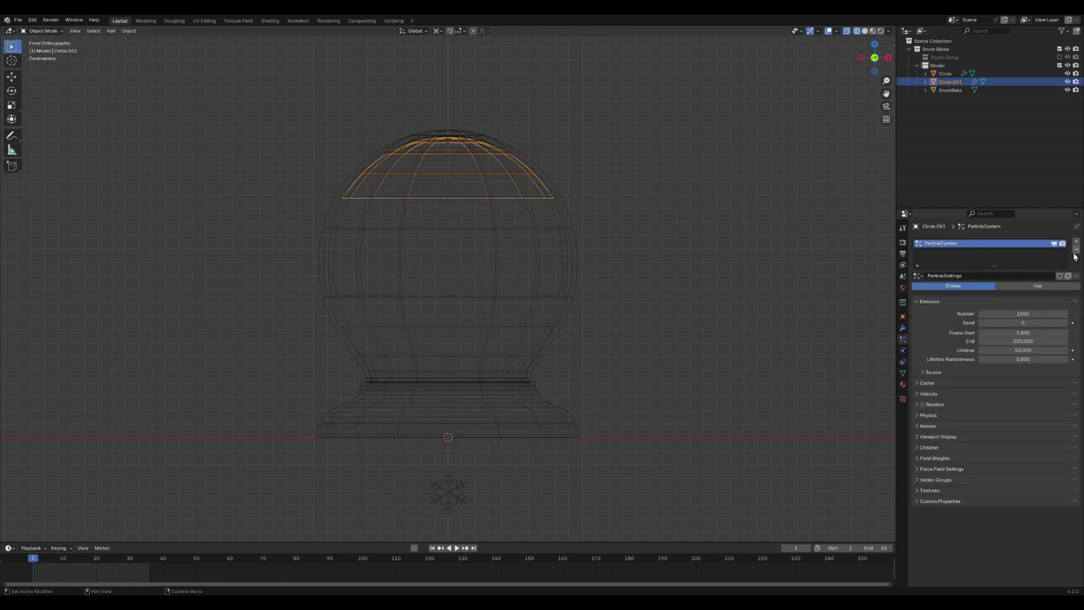
{"action": "left_click", "coordinate": [1075, 250]}
{"action": "scroll", "coordinate": [593, 237], "scroll_direction": "up", "scroll_amount": 5}
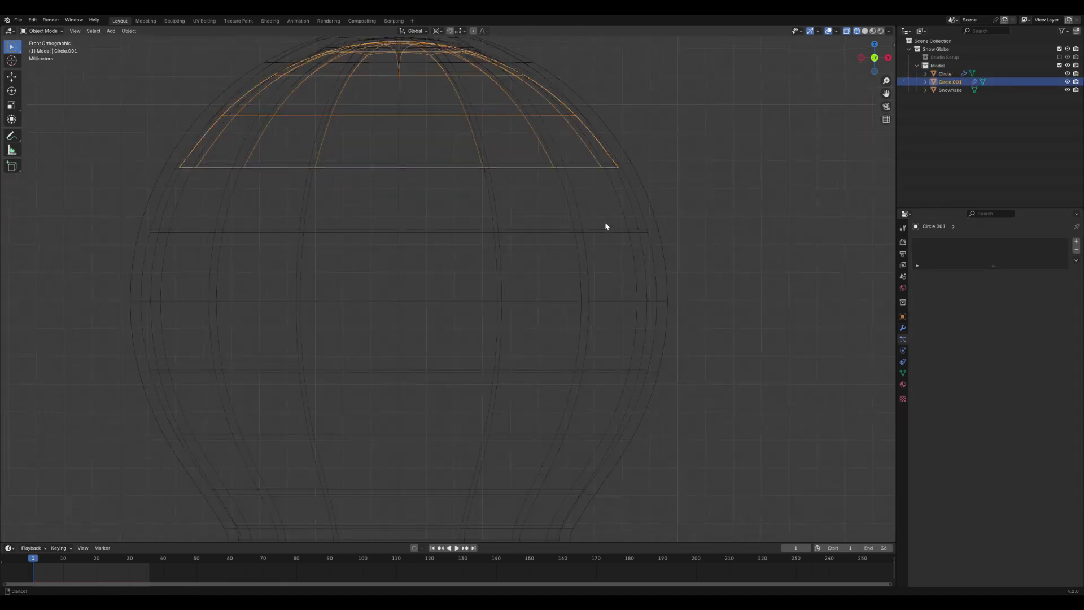
{"action": "left_click", "coordinate": [1076, 243]}
{"action": "middle_click_drag", "start_coordinate": [712, 281], "coordinate": [725, 222], "text": "shift"}
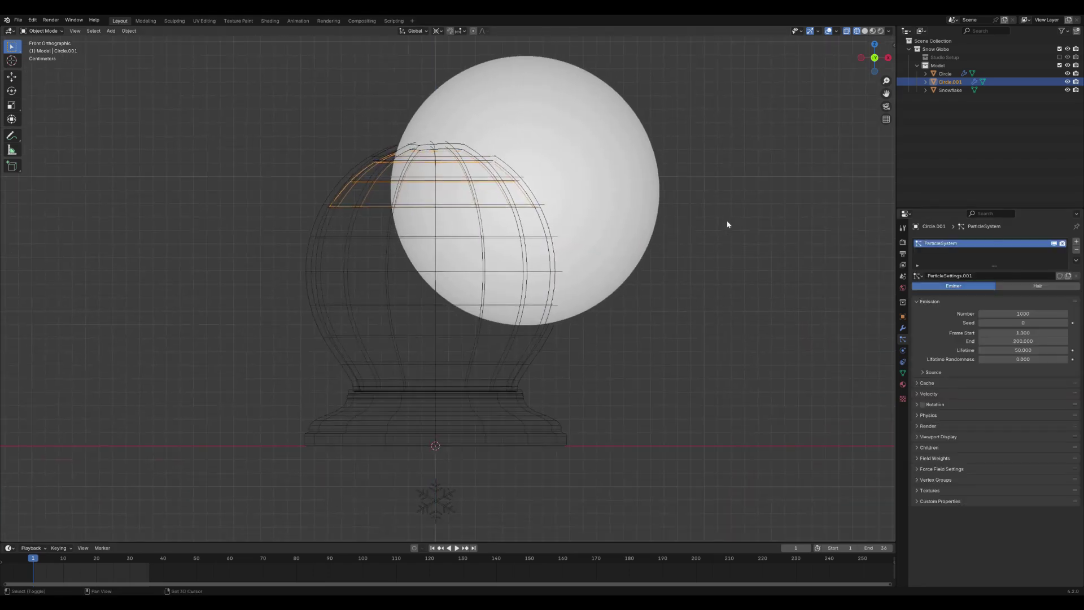
{"action": "scroll", "coordinate": [640, 248], "scroll_direction": "down", "scroll_amount": 1}
Set the end frame of the scene's frame range to 250
{"action": "left_click", "coordinate": [903, 242]}
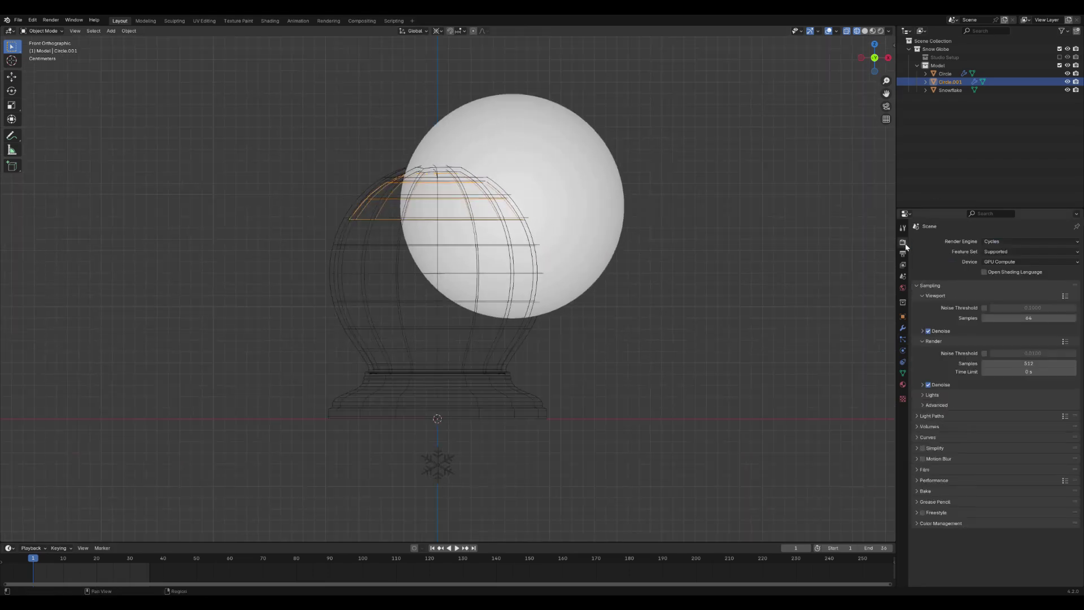
{"action": "left_click", "coordinate": [903, 253]}
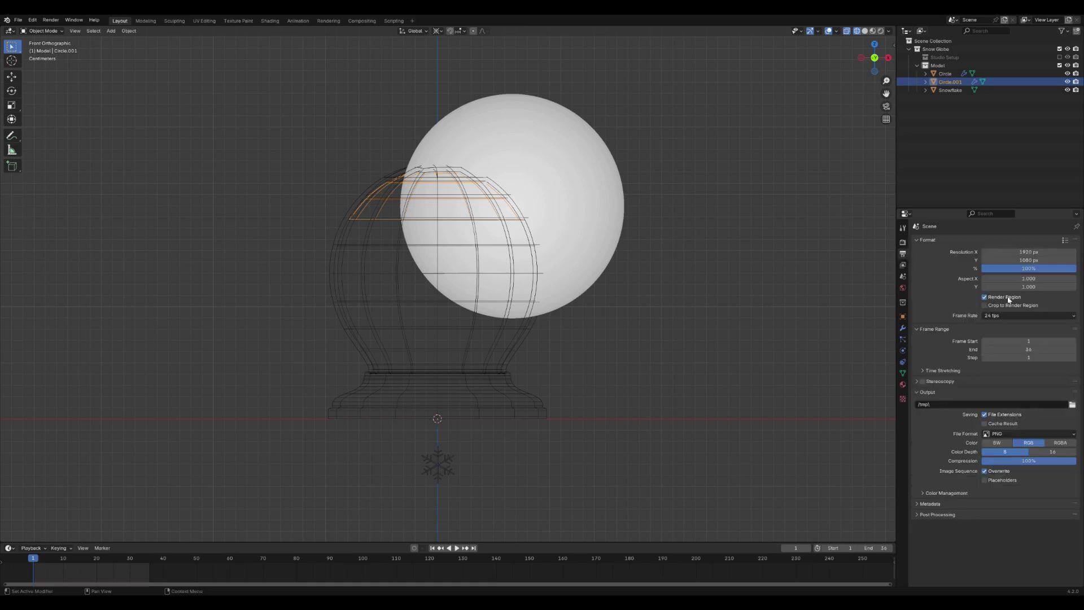
{"action": "left_click", "coordinate": [1017, 349]}
{"action": "type", "text": "250"}
{"action": "key", "text": "Return"}
Render the dome cap's particles as an object, with Snowflake as the instance object
{"action": "left_click", "coordinate": [903, 340]}
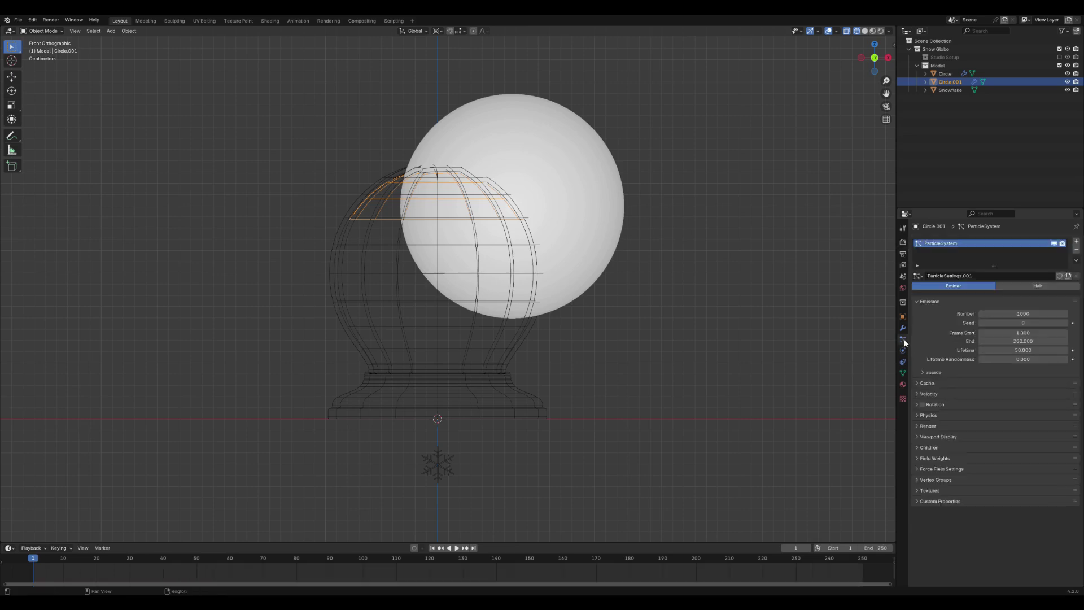
{"action": "left_click", "coordinate": [928, 426]}
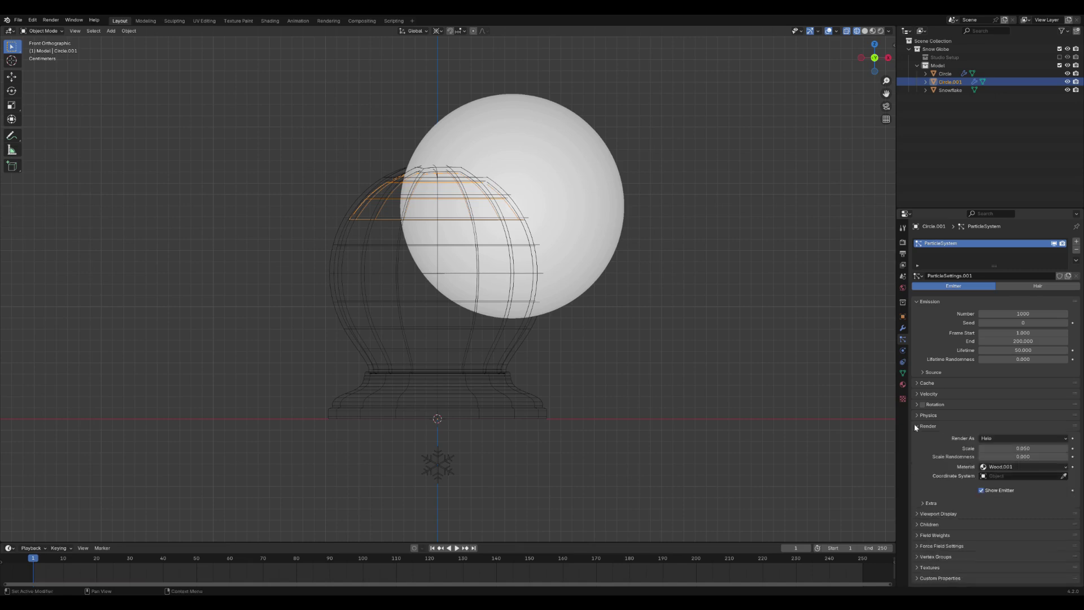
{"action": "left_click", "coordinate": [1010, 438]}
{"action": "left_click", "coordinate": [1006, 484]}
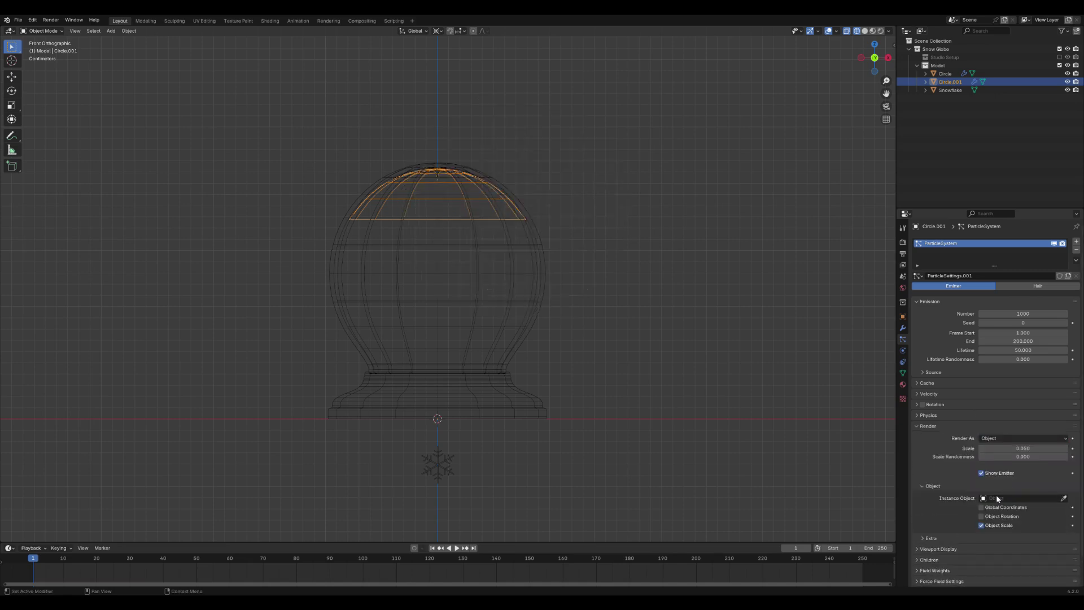
{"action": "left_click", "coordinate": [997, 498]}
{"action": "left_click", "coordinate": [1010, 574]}
Play the animation and set the particle render scale to 0.2
{"action": "scroll", "coordinate": [987, 424], "scroll_direction": "down", "scroll_amount": 2}
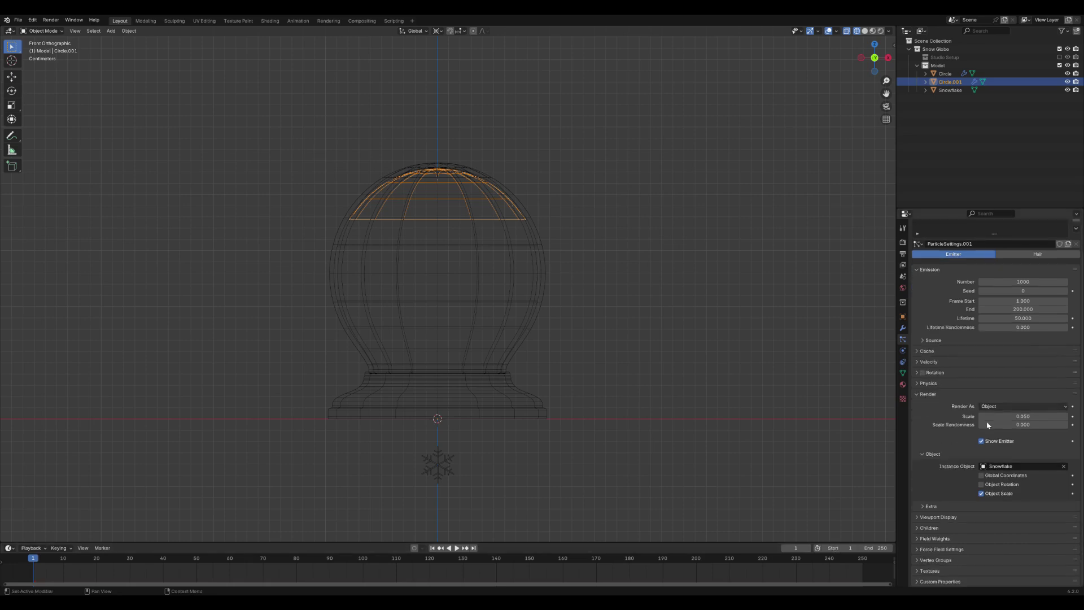
{"action": "key", "text": "space"}
{"action": "mouse_move", "coordinate": [1023, 416]}
{"action": "left_mouse_down"}
{"action": "mouse_move", "coordinate": [1045, 416]}
{"action": "mouse_move", "coordinate": [1030, 410]}
{"action": "left_mouse_up"}
Enable particle rotation with Randomize at 1.000, and replay the snowfall from the first frame
{"action": "left_click", "coordinate": [922, 375]}
{"action": "left_click_drag", "start_coordinate": [992, 391], "coordinate": [1067, 392]}
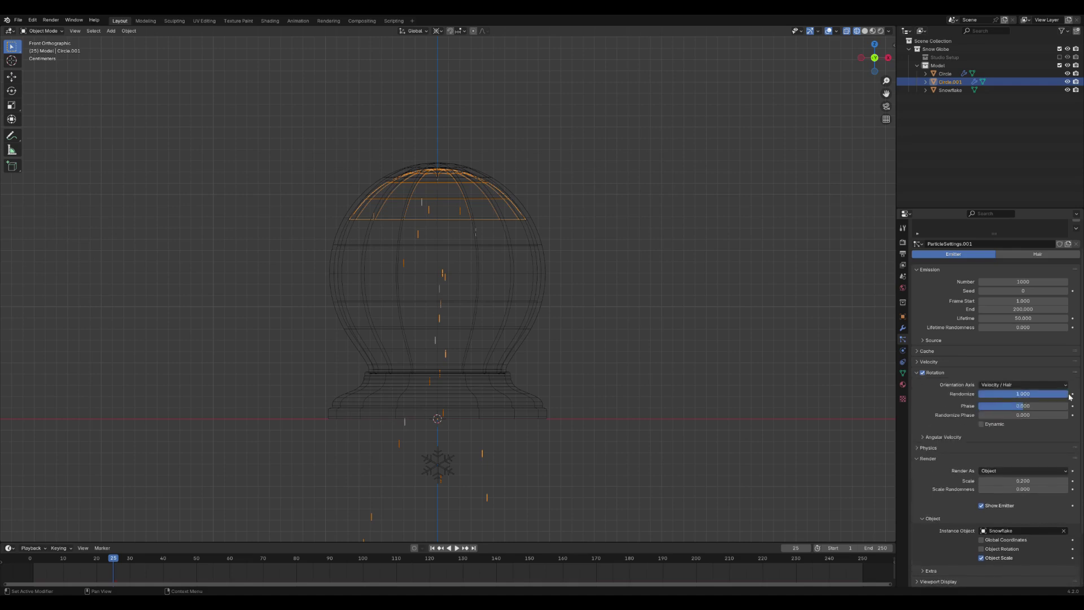
{"action": "key", "text": "shift+Left"}
{"action": "key", "text": "space"}
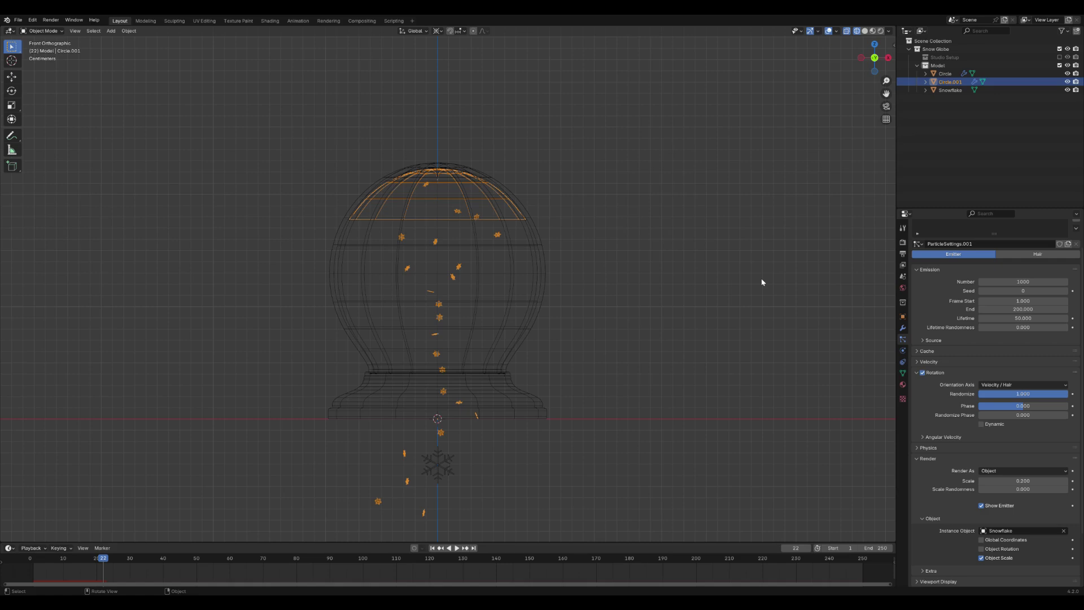
Examine the Source and Cache settings of the dome cap's particle system
{"action": "scroll", "coordinate": [999, 418], "scroll_direction": "down", "scroll_amount": 4}
{"action": "scroll", "coordinate": [994, 421], "scroll_direction": "up", "scroll_amount": 6}
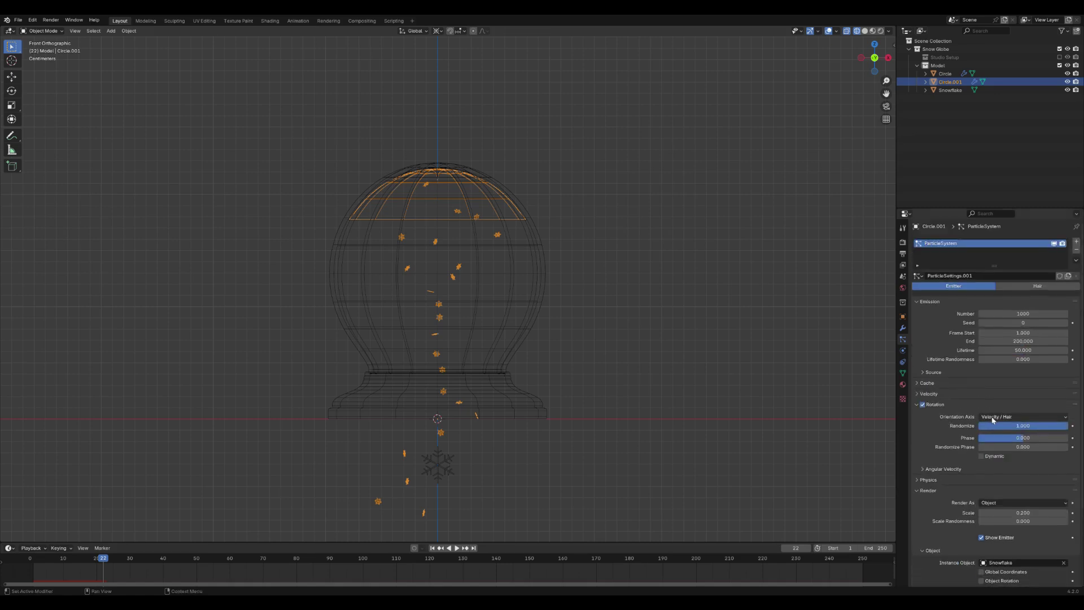
{"action": "left_click", "coordinate": [935, 372]}
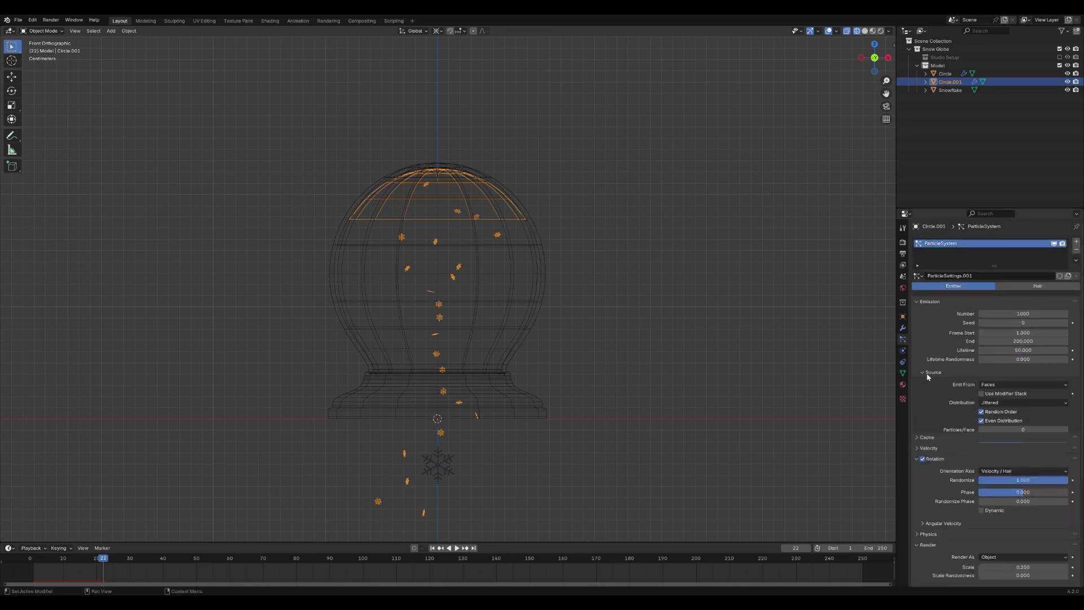
{"action": "left_click", "coordinate": [993, 386]}
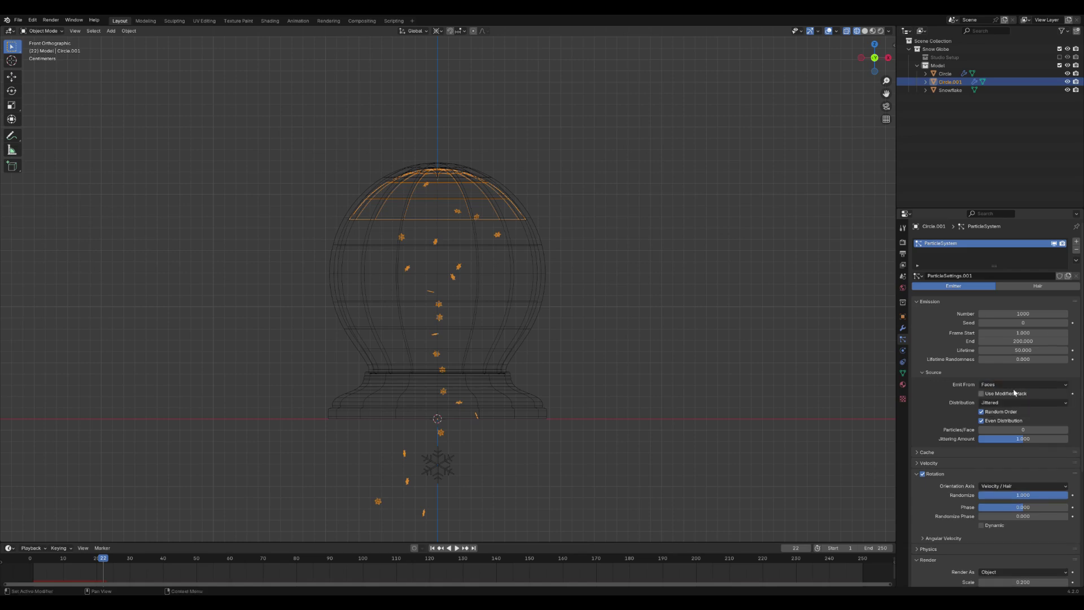
{"action": "scroll", "coordinate": [971, 429], "scroll_direction": "down", "scroll_amount": 2}
{"action": "left_click", "coordinate": [928, 419]}
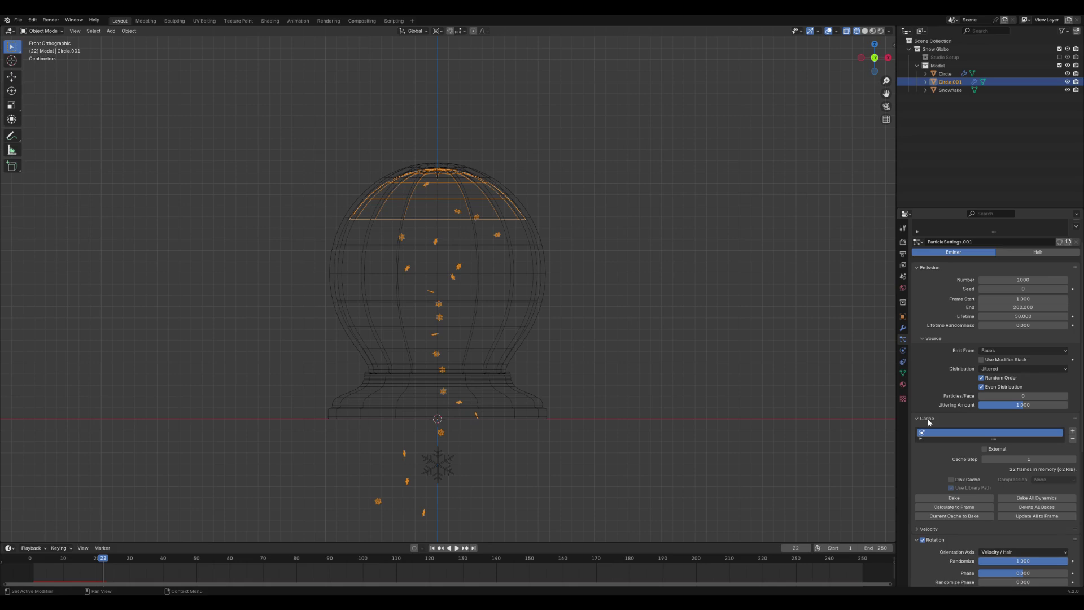
{"action": "scroll", "coordinate": [930, 422], "scroll_direction": "down", "scroll_amount": 5}
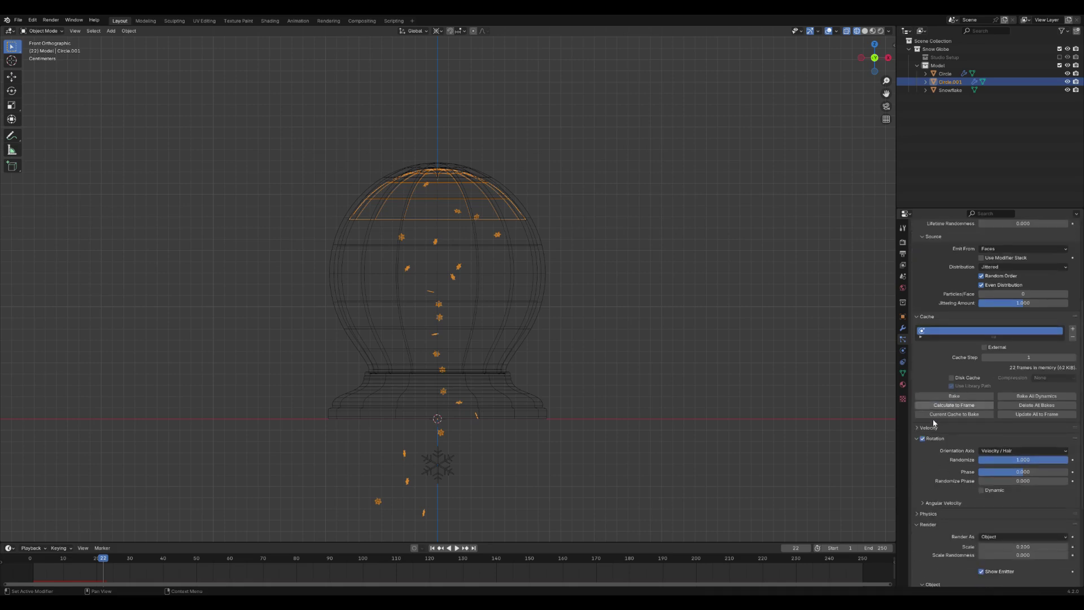
{"action": "left_click", "coordinate": [926, 316]}
Set the particles' Normal velocity to 0.1 m/s and play the snowfall from the first frame
{"action": "left_click", "coordinate": [924, 328]}
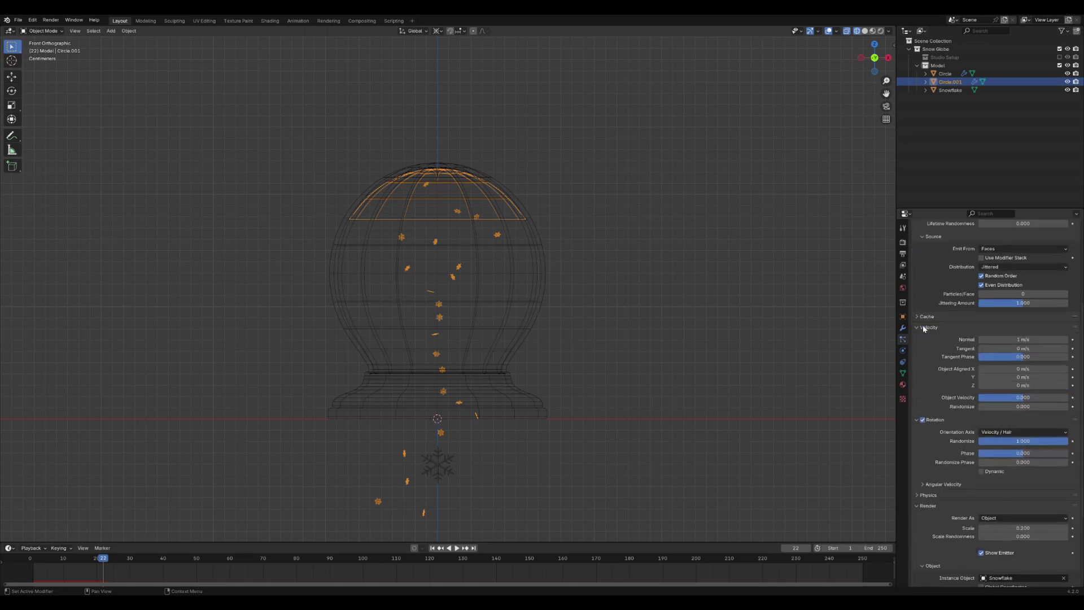
{"action": "double_click", "coordinate": [1023, 339]}
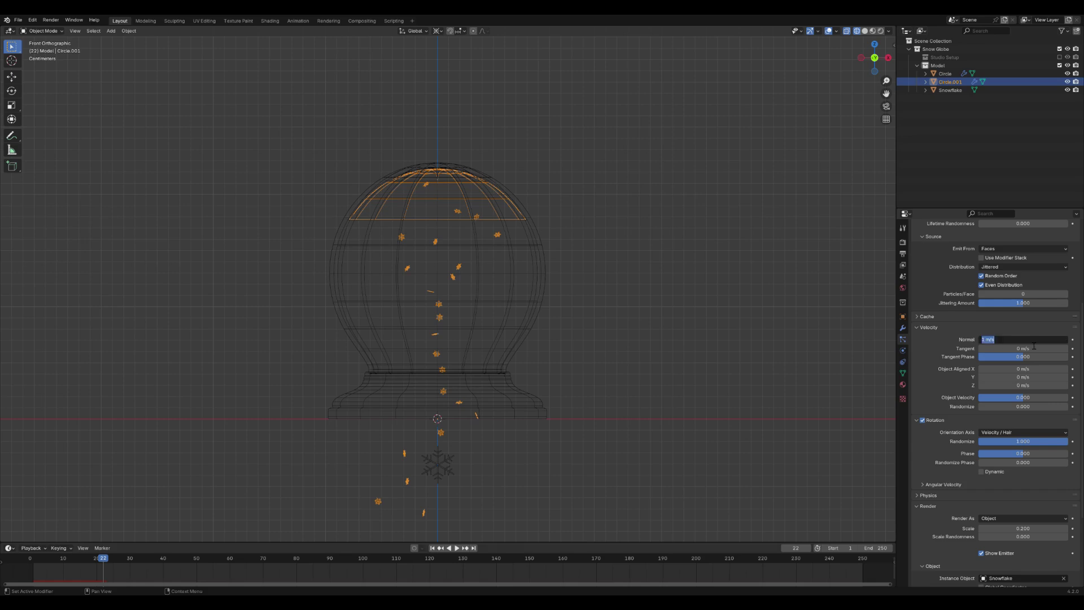
{"action": "type", "text": "0.1"}
{"action": "key", "text": "Return"}
{"action": "key", "text": "shift+Left"}
{"action": "key", "text": "space"}
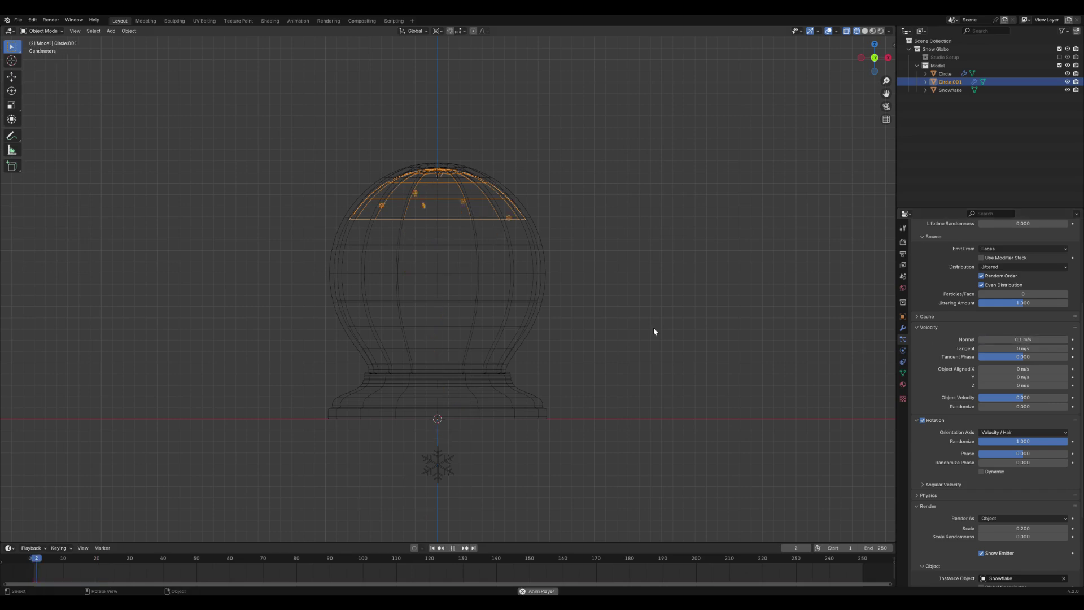
{"action": "scroll", "coordinate": [649, 345], "scroll_direction": "down", "scroll_amount": 7}
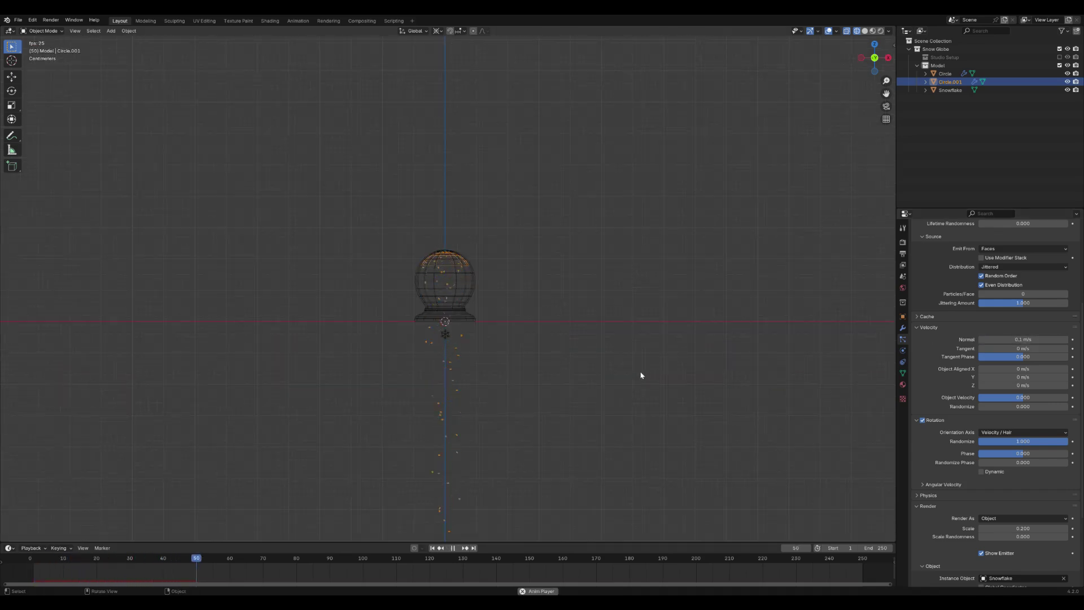
{"action": "scroll", "coordinate": [642, 377], "scroll_direction": "up", "scroll_amount": 5}
{"action": "key", "text": "Escape"}
Set the Gravity field weight of the particles to 0 and play the animation
{"action": "scroll", "coordinate": [982, 476], "scroll_direction": "down", "scroll_amount": 5}
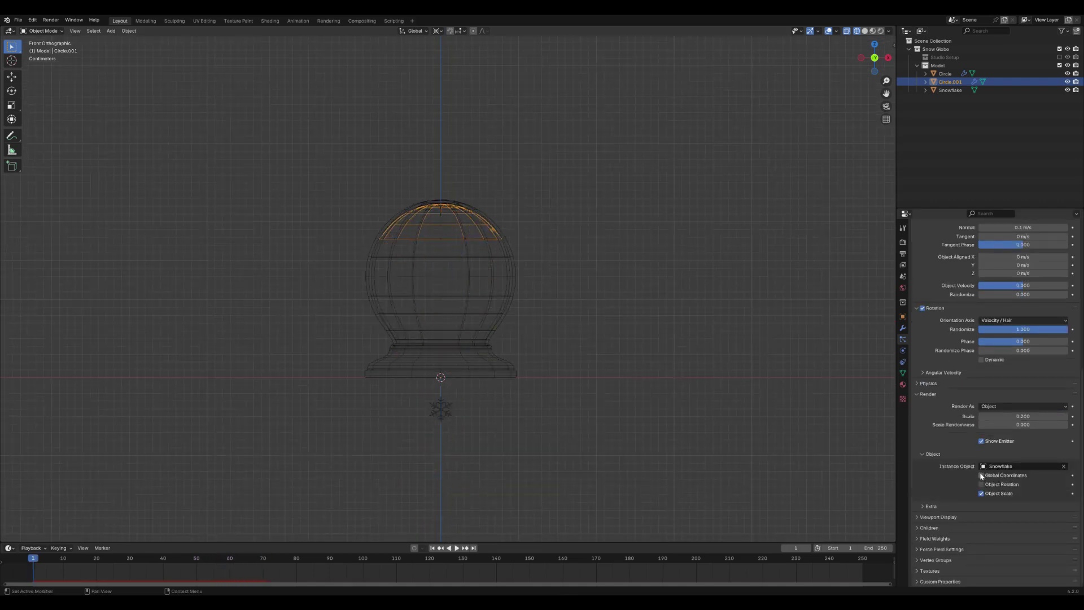
{"action": "left_click", "coordinate": [934, 540]}
{"action": "left_click", "coordinate": [1029, 559]}
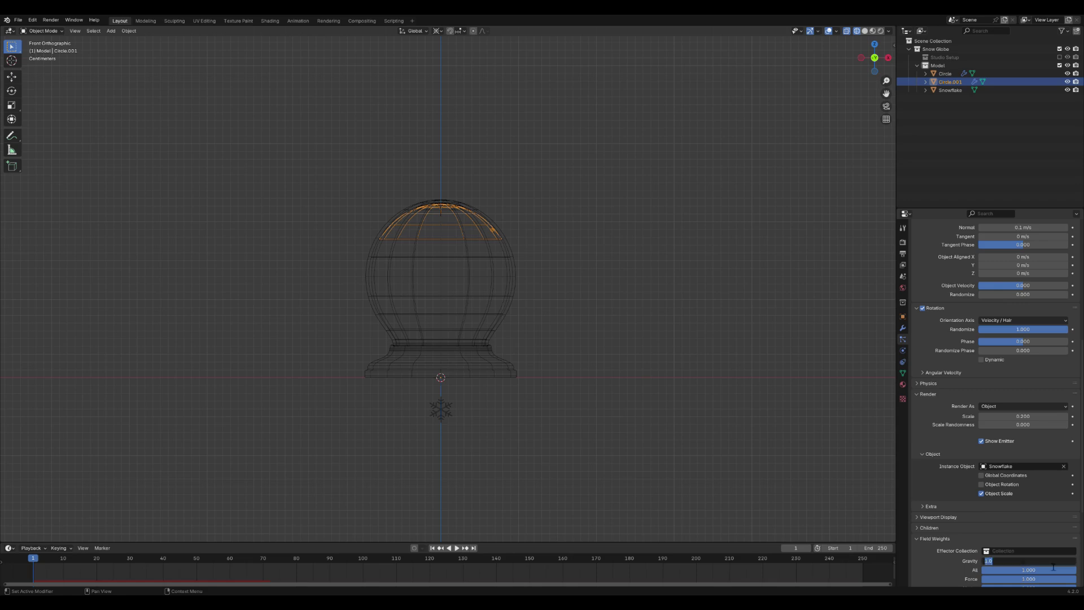
{"action": "type", "text": "0"}
{"action": "key", "text": "Return"}
{"action": "key", "text": "space"}
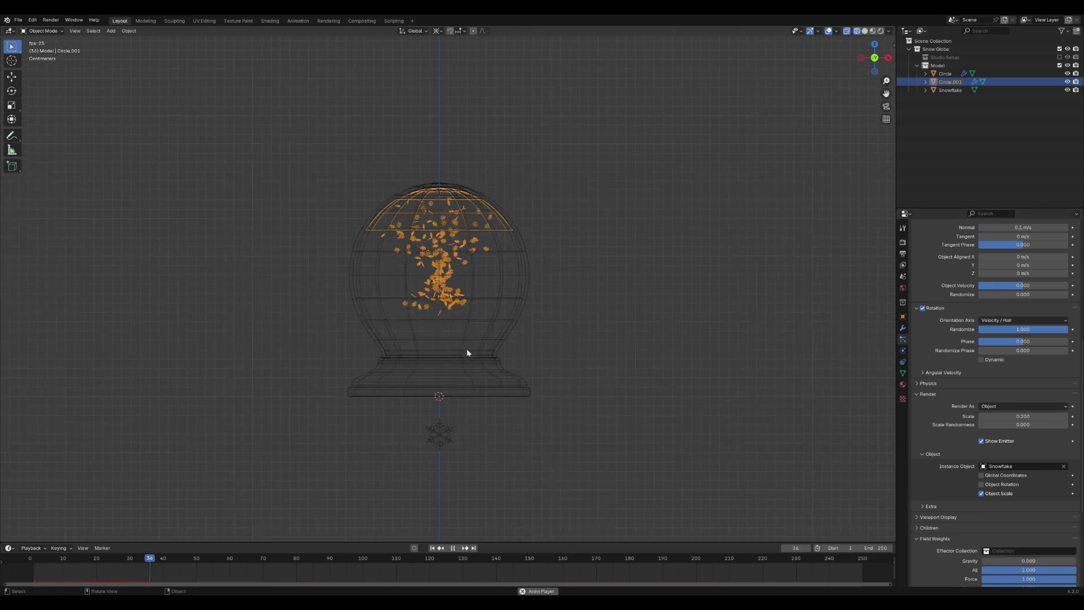
{"action": "scroll", "coordinate": [543, 338], "scroll_direction": "up", "scroll_amount": 1}
{"action": "key", "text": "Escape"}
Set the particles' Gravity field weight to 0.010 and play the snowfall
{"action": "double_click", "coordinate": [1033, 562]}
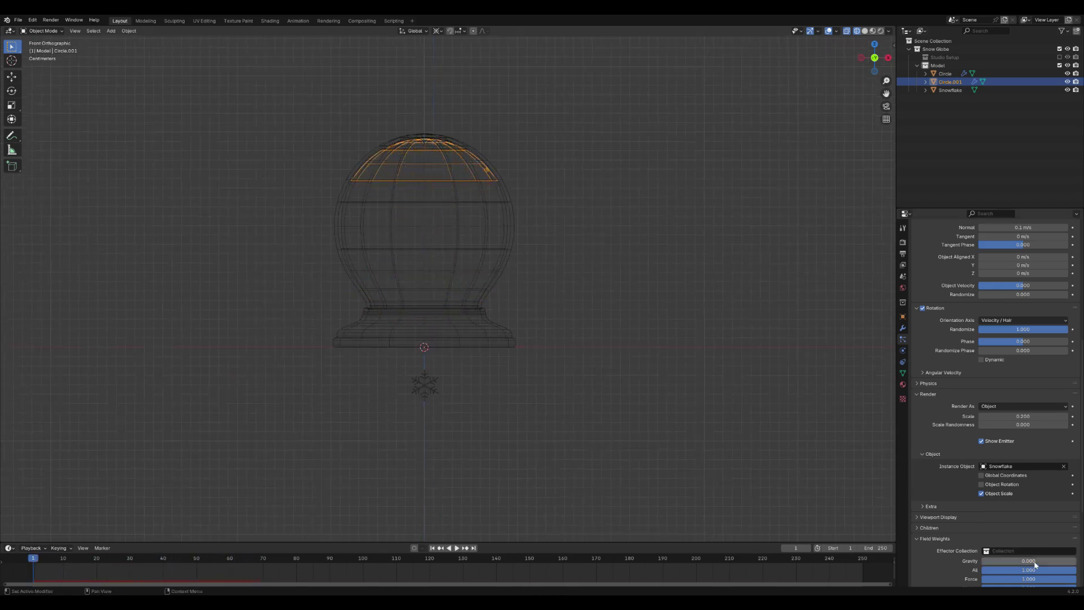
{"action": "type", "text": "0.010"}
{"action": "key", "text": "Return"}
{"action": "key", "text": "space"}
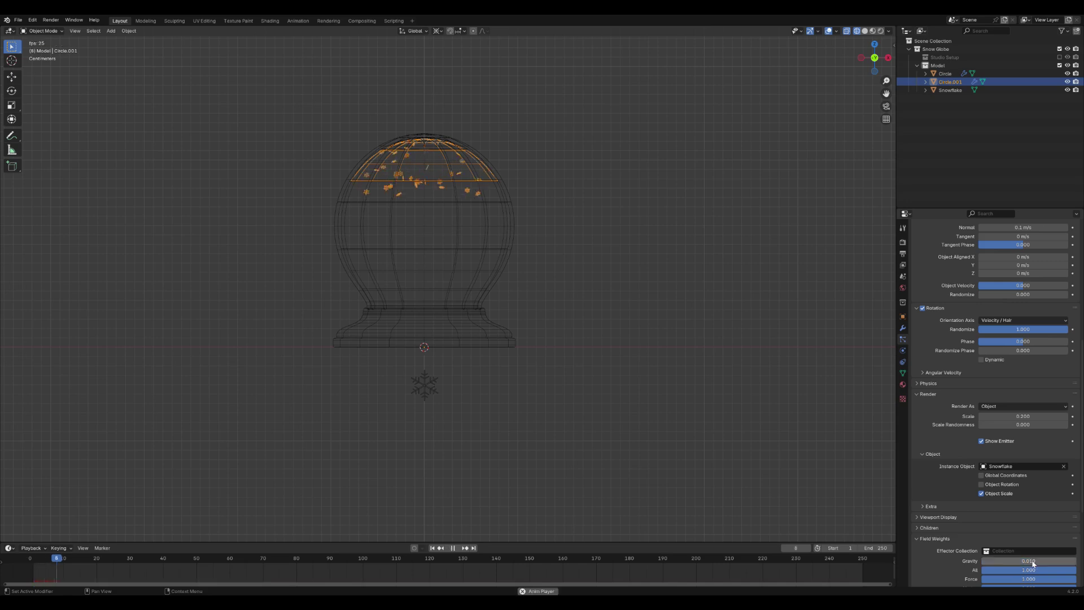
{"action": "key", "text": "Escape"}
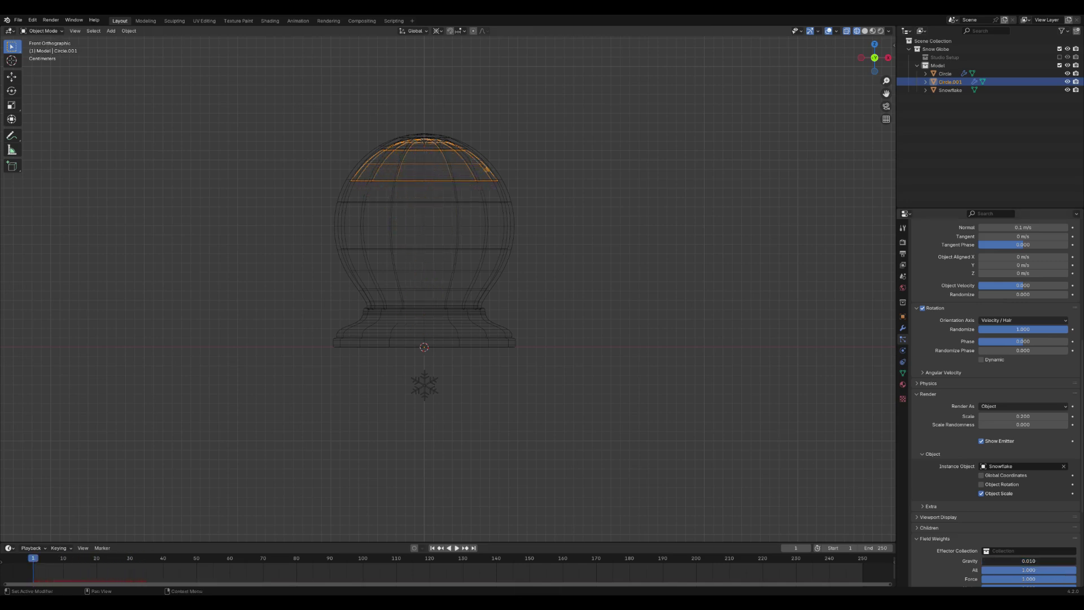
Raise the particles' Gravity field weight to 0.1 and play the snowfall
{"action": "double_click", "coordinate": [1041, 562]}
{"action": "type", "text": "0.1"}
{"action": "key", "text": "Return"}
{"action": "key", "text": "space"}
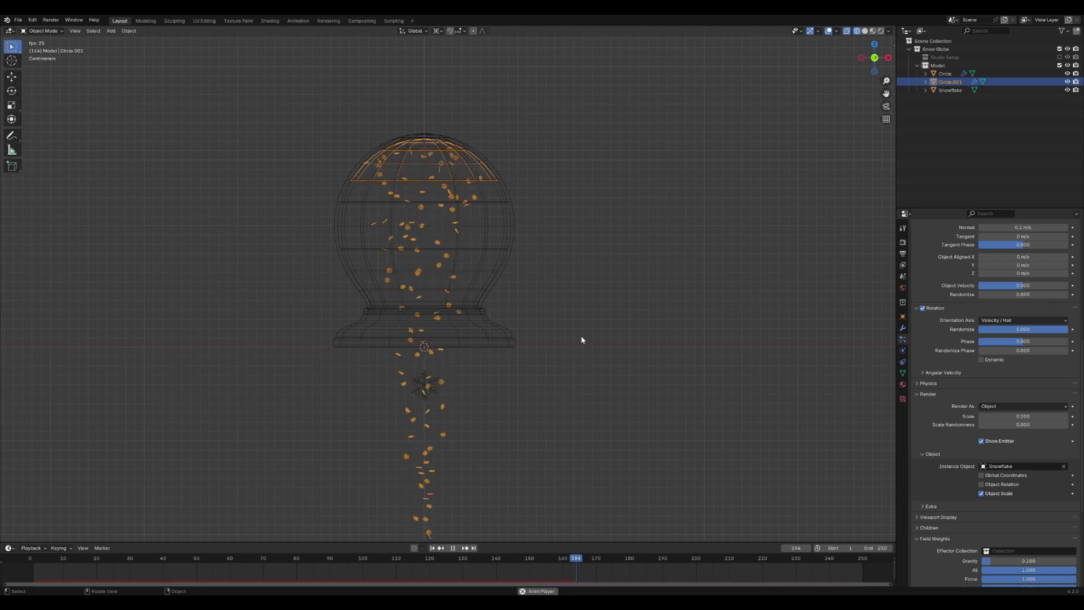
Set the particles' Normal velocity to 0.01 m/s and test it by playing the animation
{"action": "left_click", "coordinate": [1067, 227]}
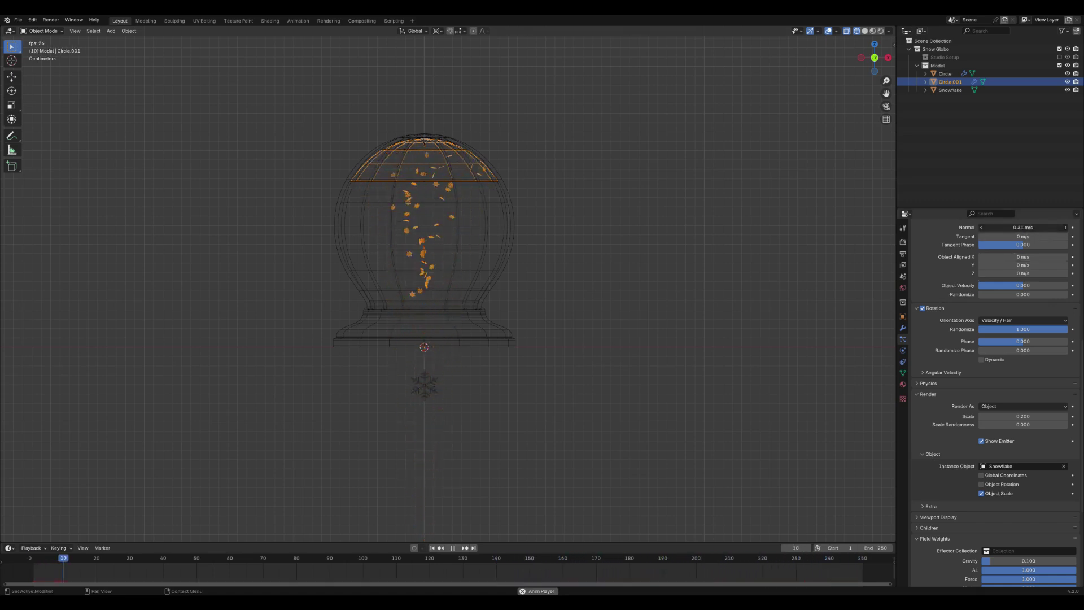
{"action": "key", "text": "Escape"}
{"action": "left_click_drag", "start_coordinate": [1021, 227], "coordinate": [1044, 227]}
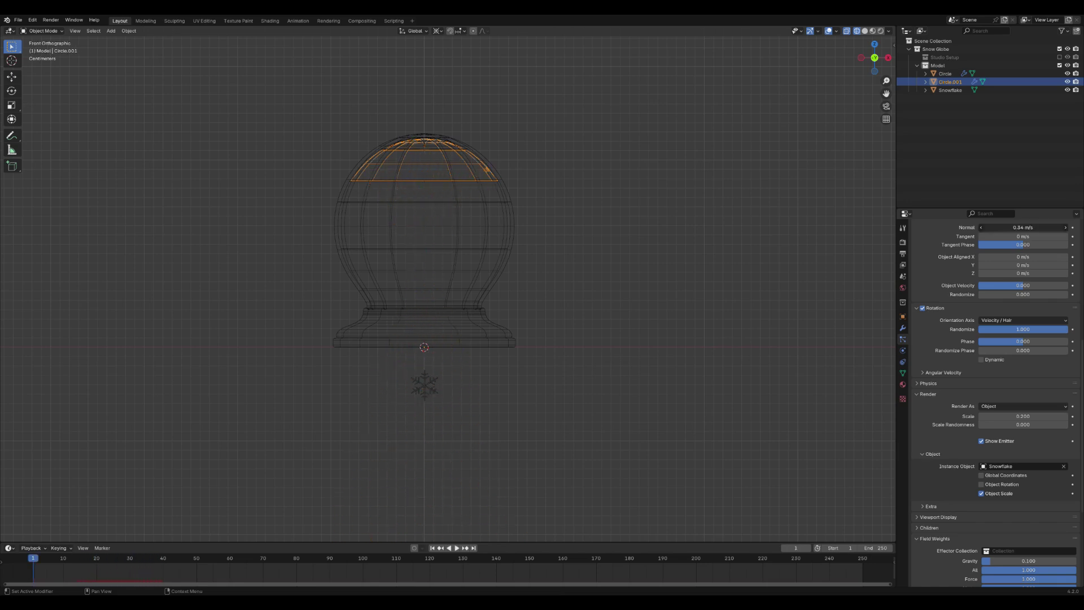
{"action": "type", "text": "0.01"}
{"action": "key", "text": "Return"}
{"action": "key", "text": "space"}
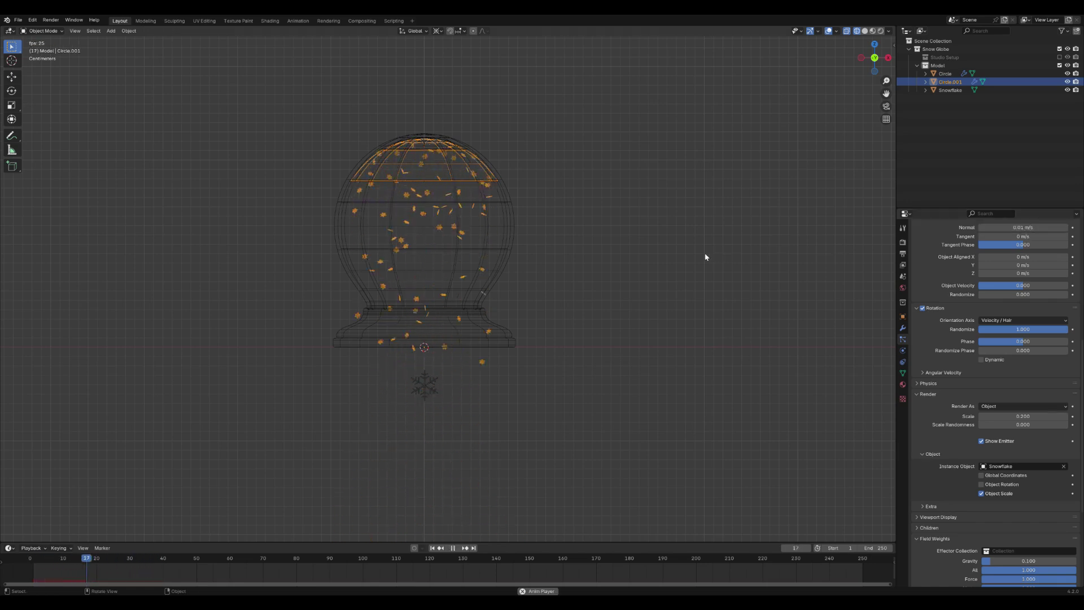
{"action": "key", "text": "Escape"}
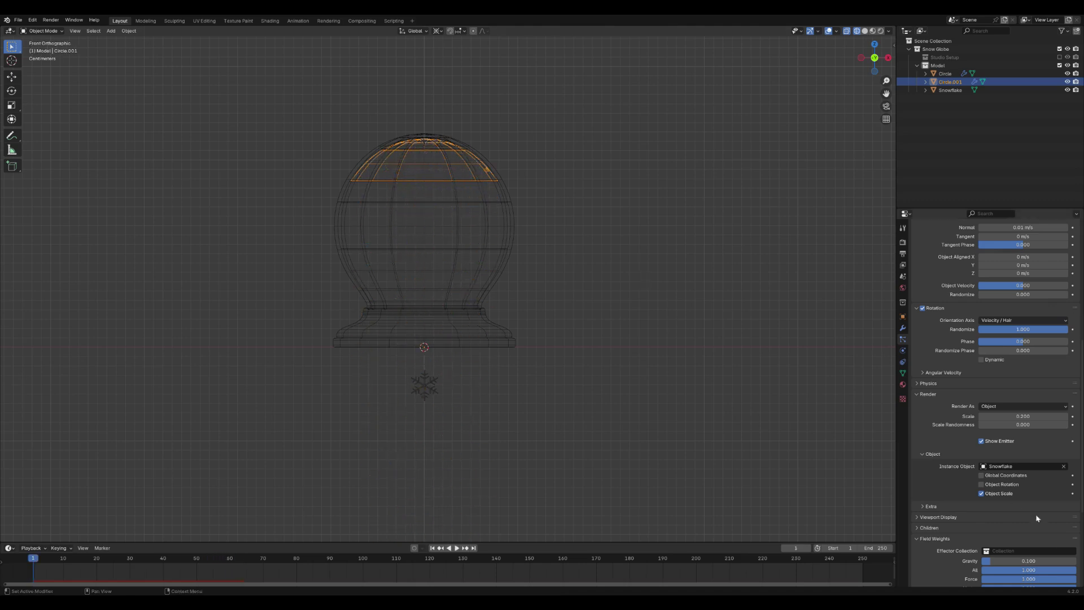
Lower the Gravity field weight to 0.01 and replay the snowfall from the first frame
{"action": "key", "text": "BackSpace"}
{"action": "type", "text": "01"}
{"action": "key", "text": "Return"}
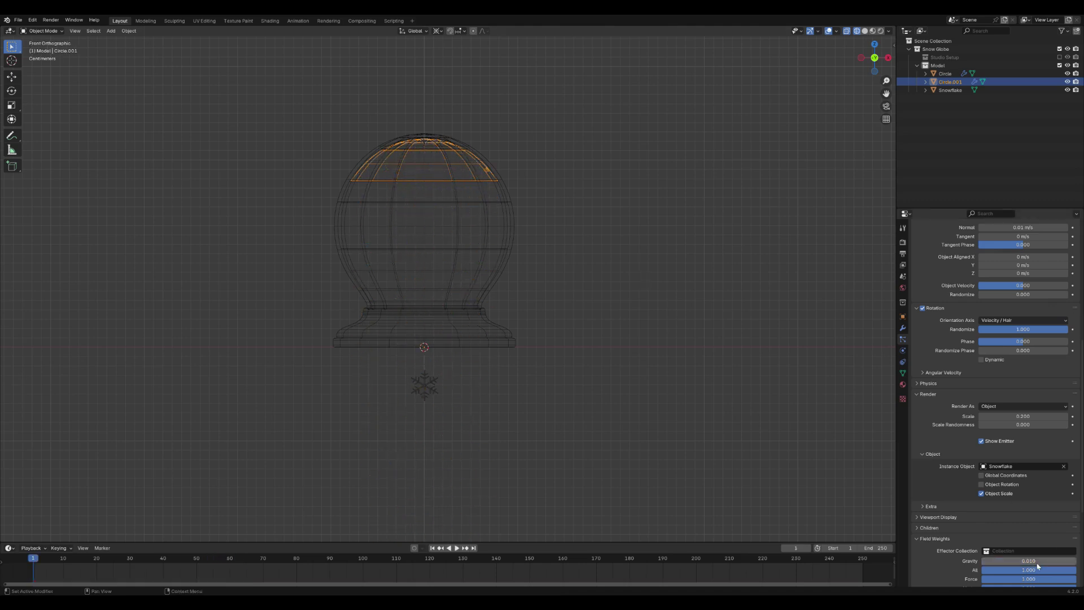
{"action": "key", "text": "space"}
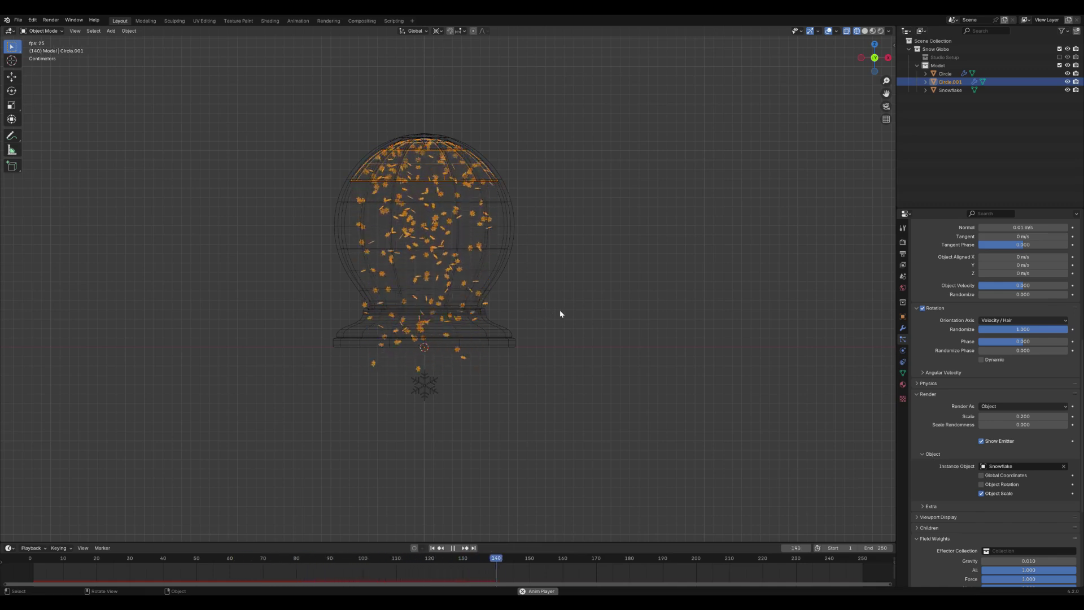
{"action": "key", "text": "shift+Left"}
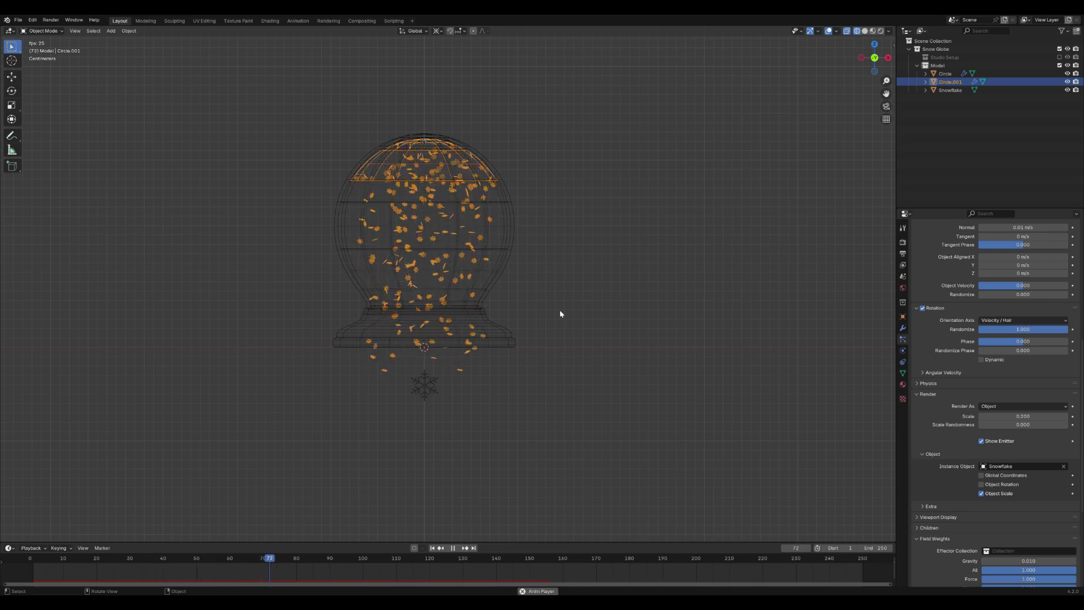
{"action": "key", "text": "Escape"}
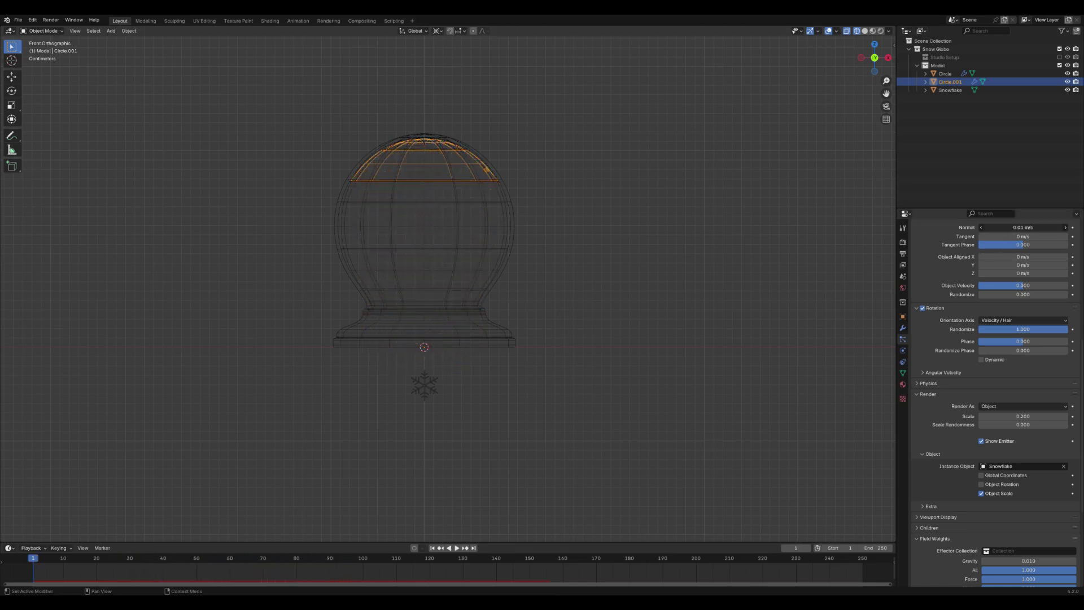
Try a Normal velocity of 0.001 m/s in playback and restore it to 0.01 m/s
{"action": "left_click", "coordinate": [991, 228]}
{"action": "key", "text": "Return"}
{"action": "key", "text": "space"}
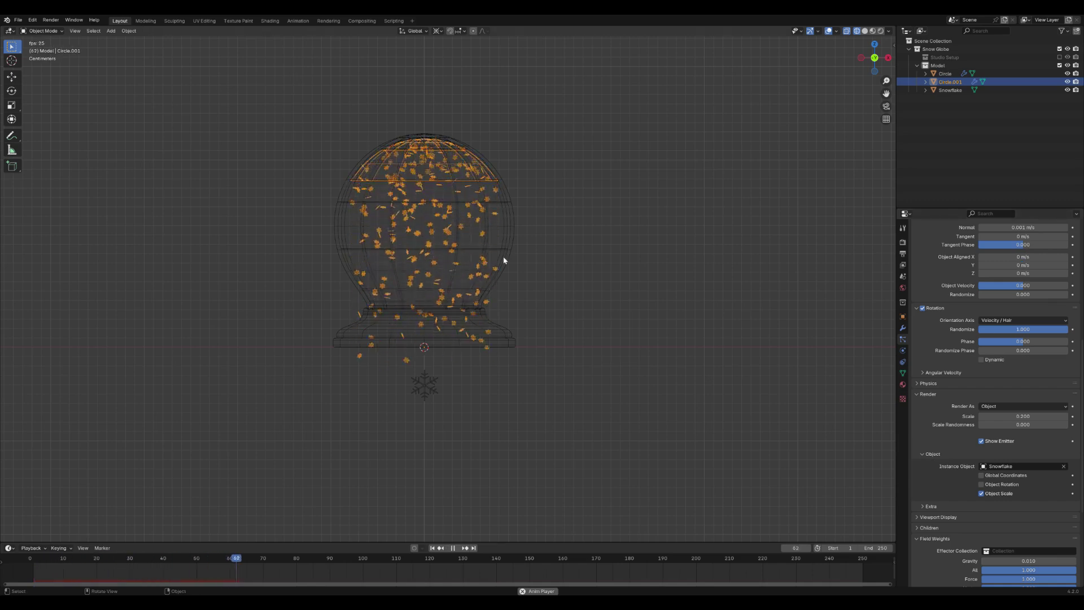
{"action": "key", "text": "Escape"}
{"action": "left_click", "coordinate": [1010, 228]}
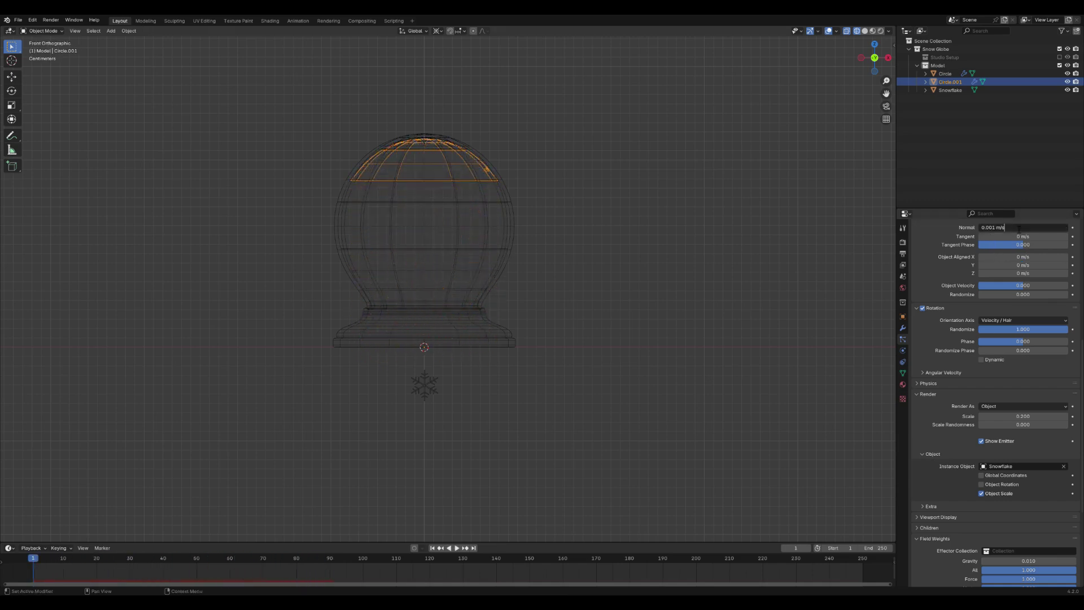
{"action": "left_click_drag", "start_coordinate": [1019, 229], "coordinate": [958, 232]}
{"action": "type", "text": "0.01"}
{"action": "key", "text": "Return"}
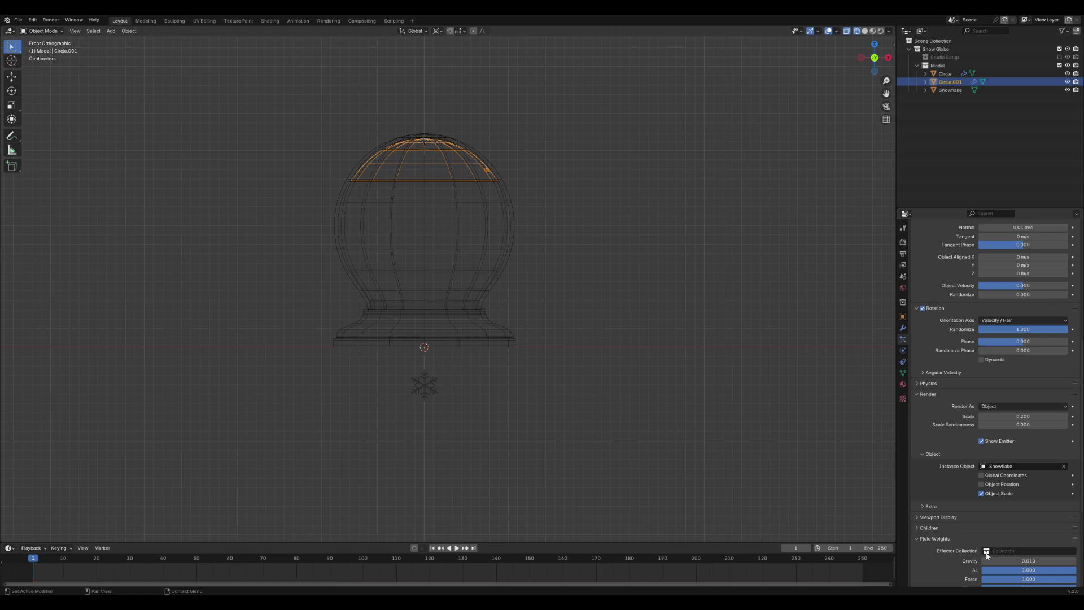
Set the Gravity field weight to 0.005 and play the animation to test the fall speed
{"action": "left_click", "coordinate": [1035, 562]}
{"action": "type", "text": "0.005"}
{"action": "key", "text": "Return"}
{"action": "key", "text": "space"}
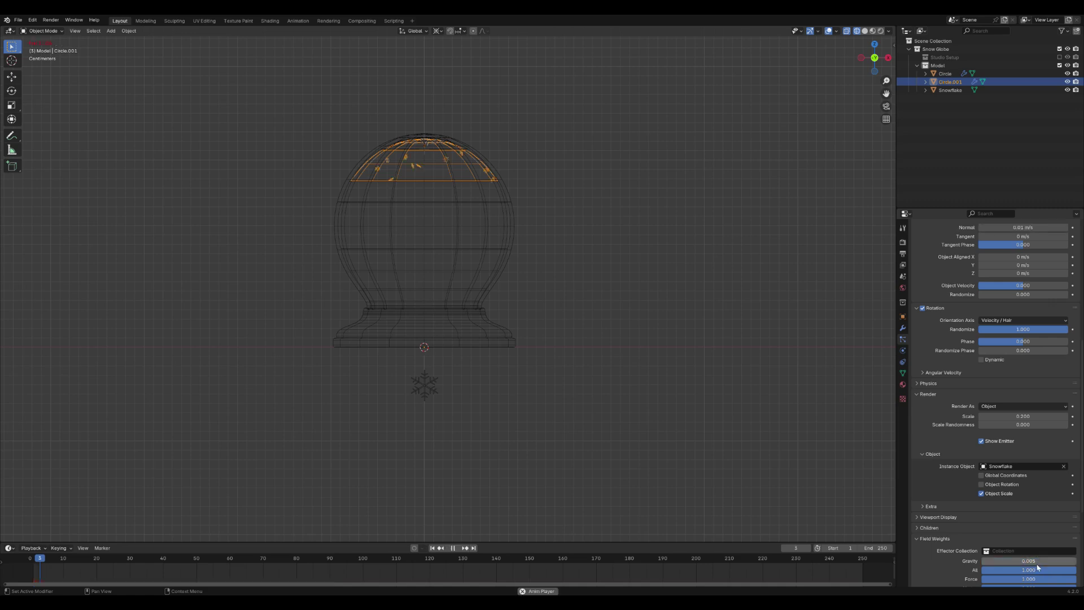
{"action": "key", "text": "Escape"}
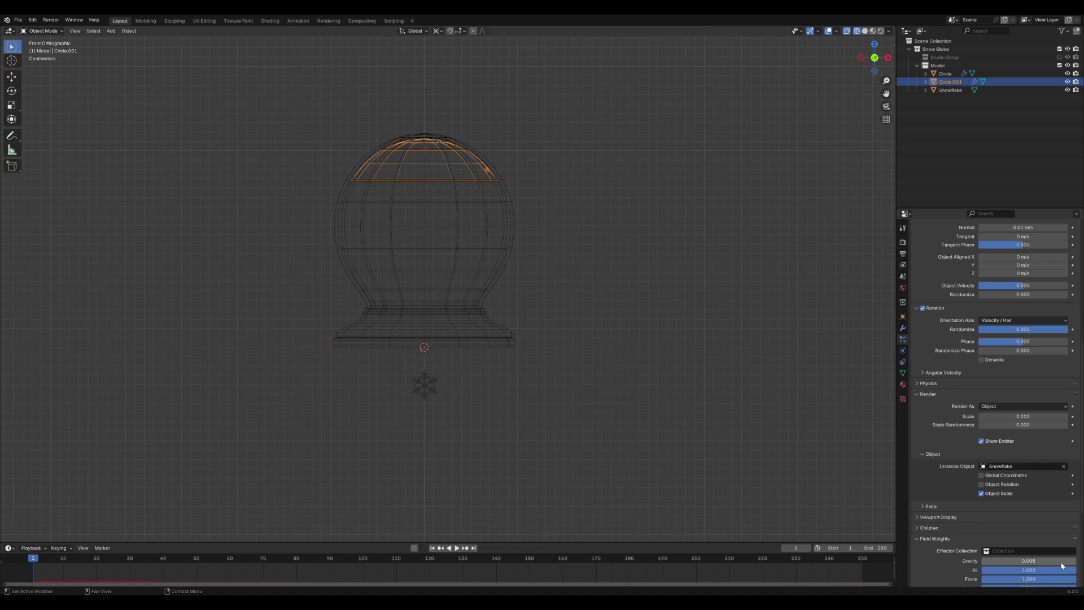
Set the Gravity field weight to 0.008 and play the snowfall to check it
{"action": "key", "text": "Return"}
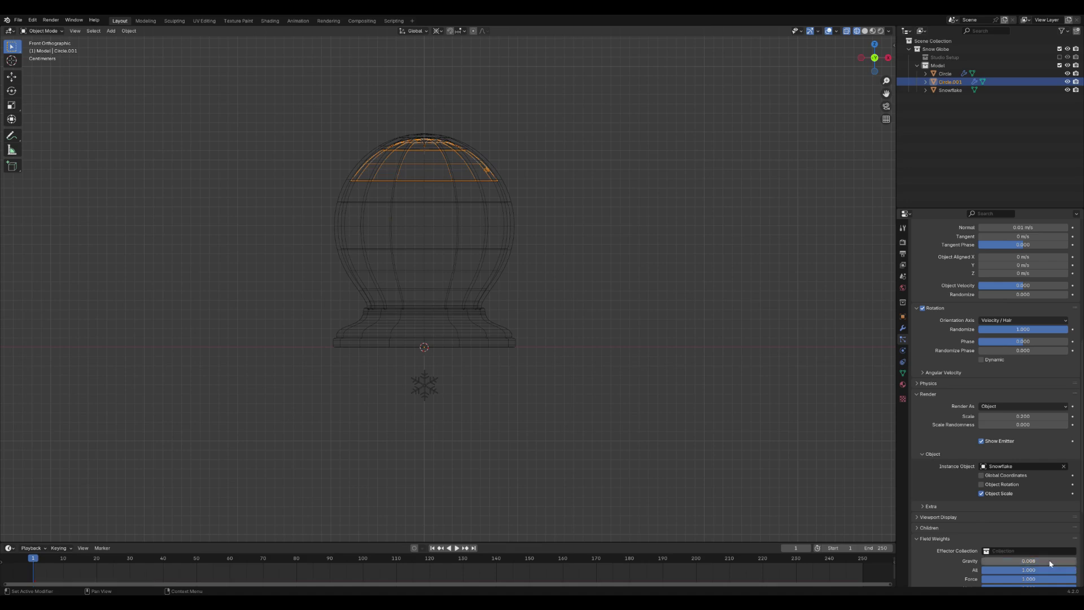
{"action": "key", "text": "space"}
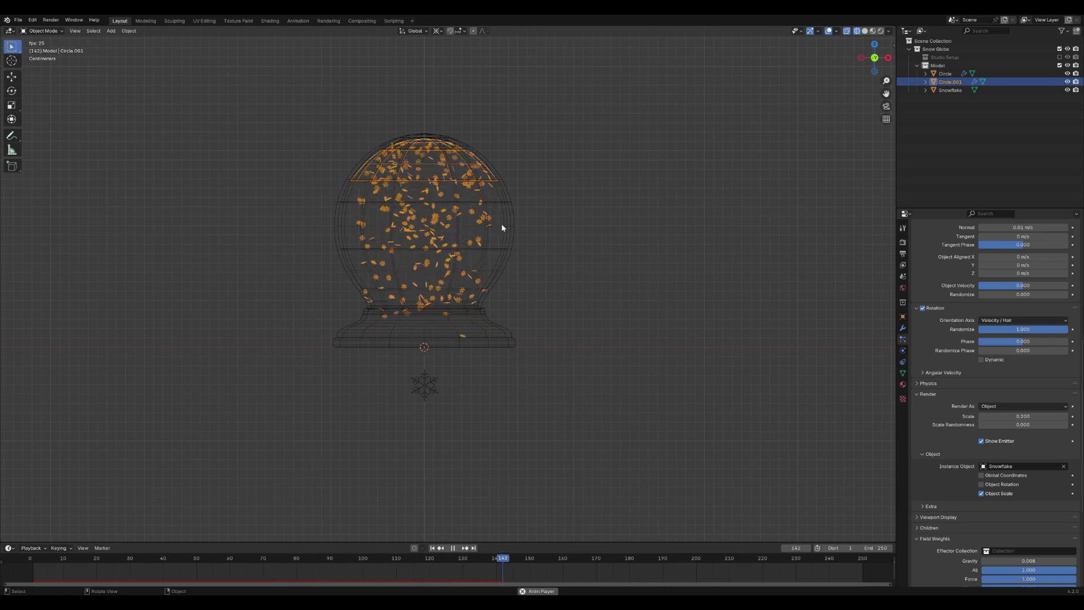
{"action": "key", "text": "Escape"}
Enable Collision physics on the outer snow globe object and play the animation
{"action": "left_click", "coordinate": [514, 208]}
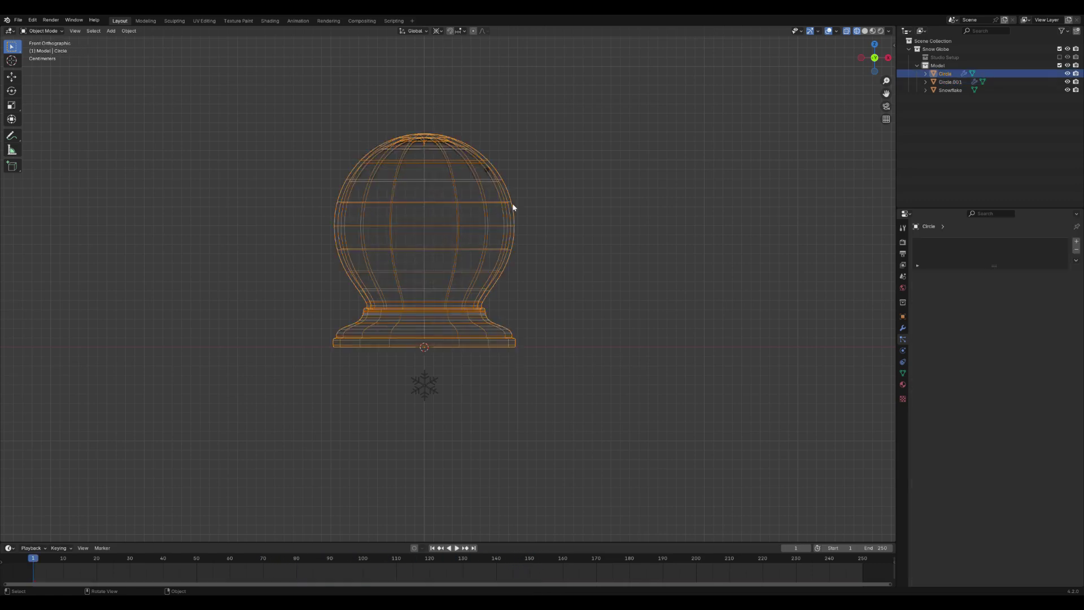
{"action": "left_click", "coordinate": [903, 350]}
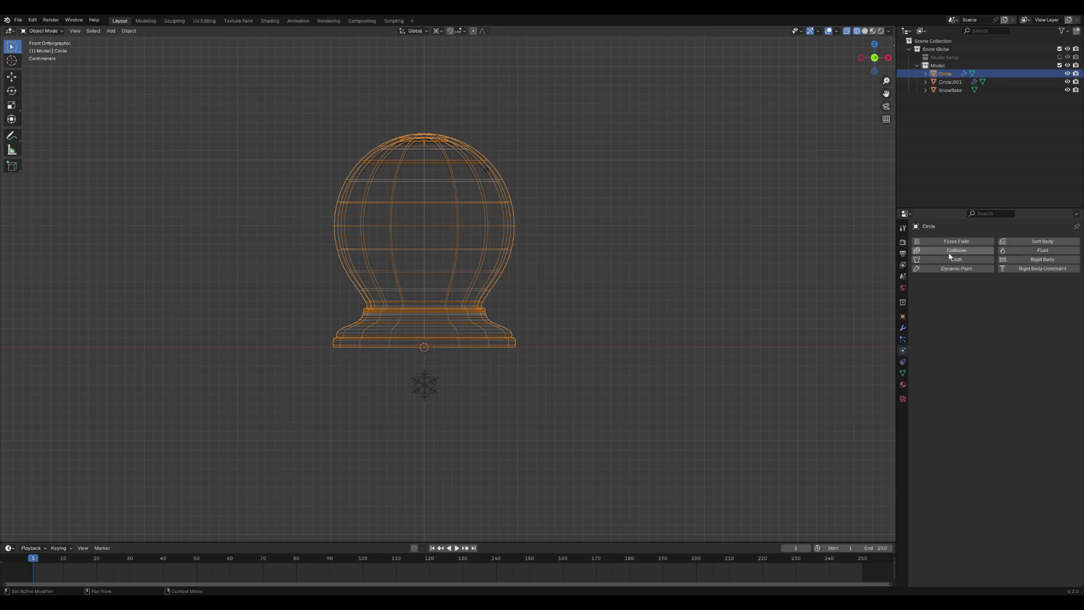
{"action": "left_click", "coordinate": [952, 250]}
{"action": "key", "text": "space"}
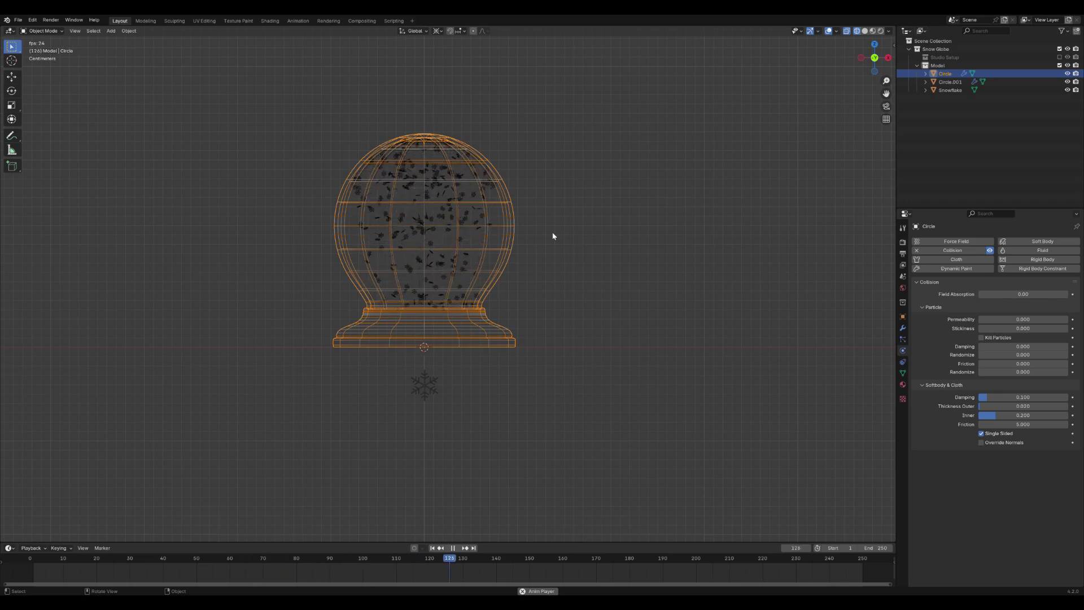
Give the snowflake a new material named Snow with a pure white base color and a roughness of 0.134
{"action": "left_click", "coordinate": [436, 399]}
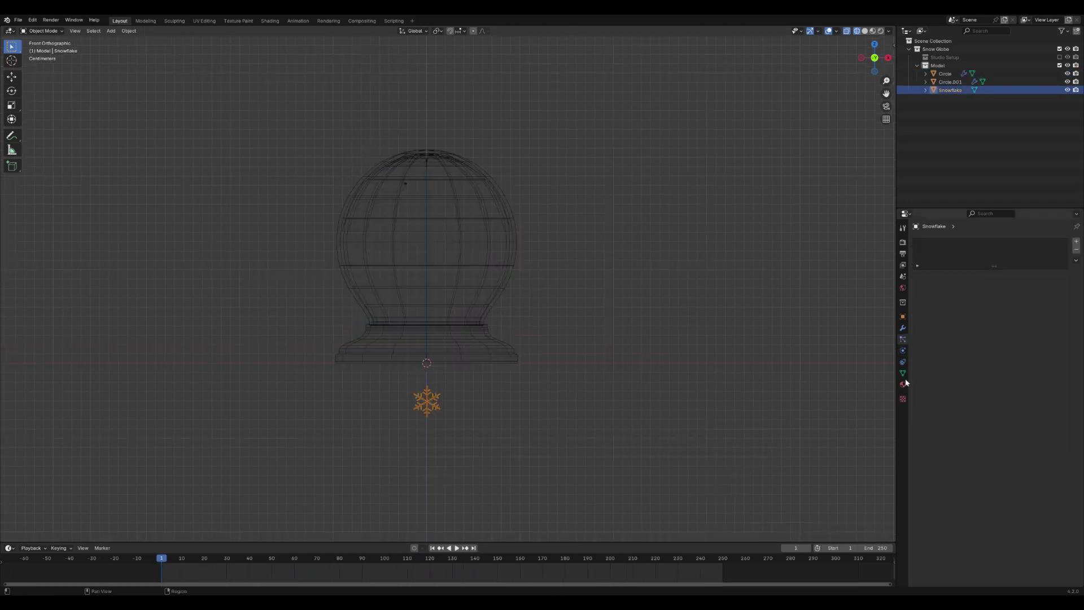
{"action": "left_click", "coordinate": [903, 383]}
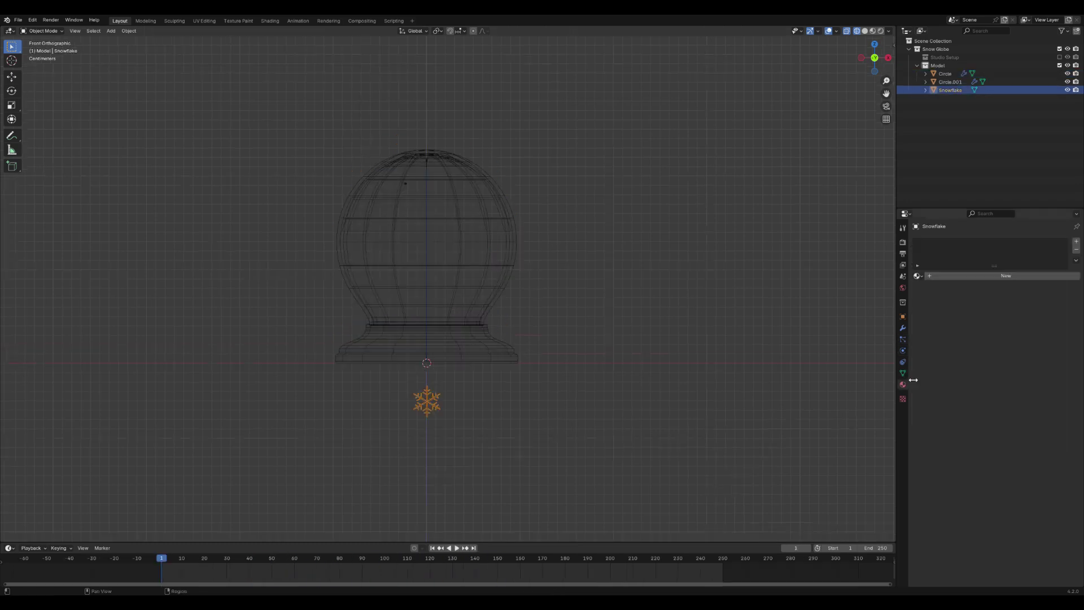
{"action": "left_click", "coordinate": [973, 276]}
{"action": "double_click", "coordinate": [967, 272]}
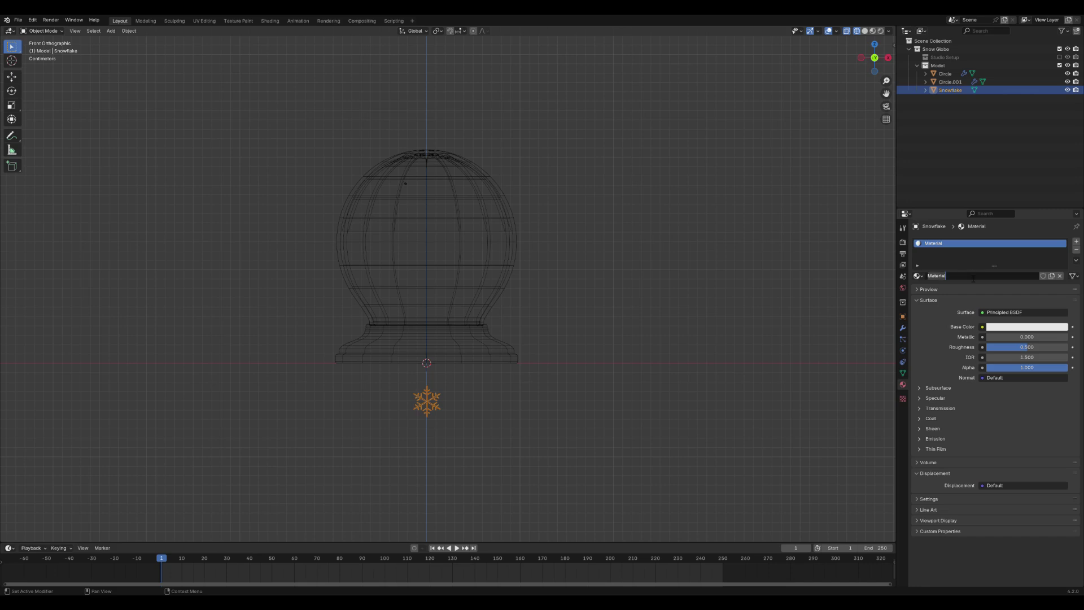
{"action": "type", "text": "Snow"}
{"action": "key", "text": "Return"}
{"action": "left_click", "coordinate": [1047, 327]}
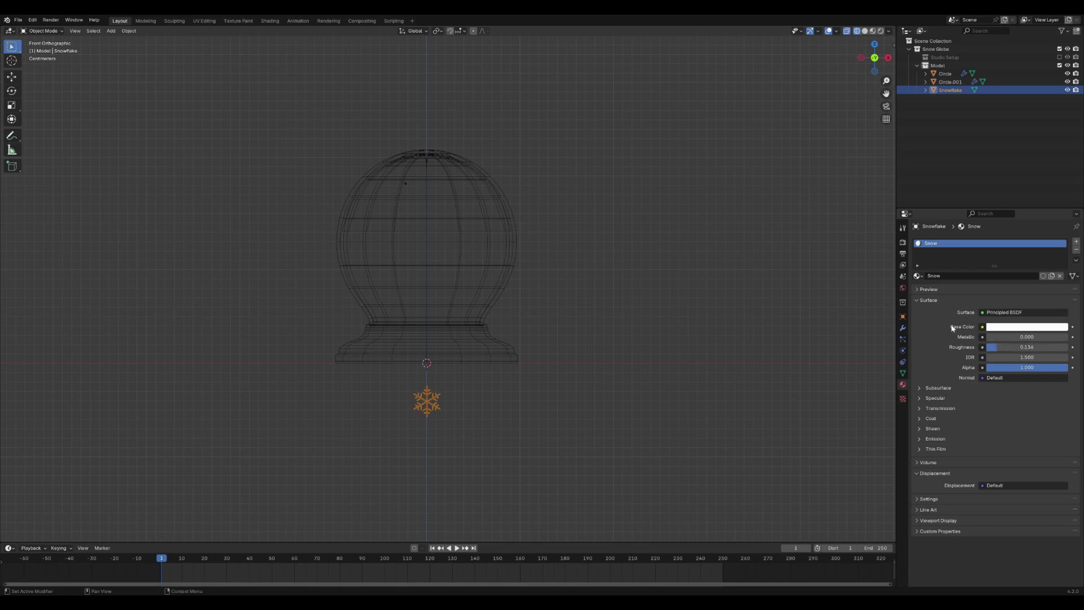
Play the snowfall to frame 47, enable the Studio Setup collection and preview the scene rendered through the camera, fitted to the viewport
{"action": "key", "text": "space"}
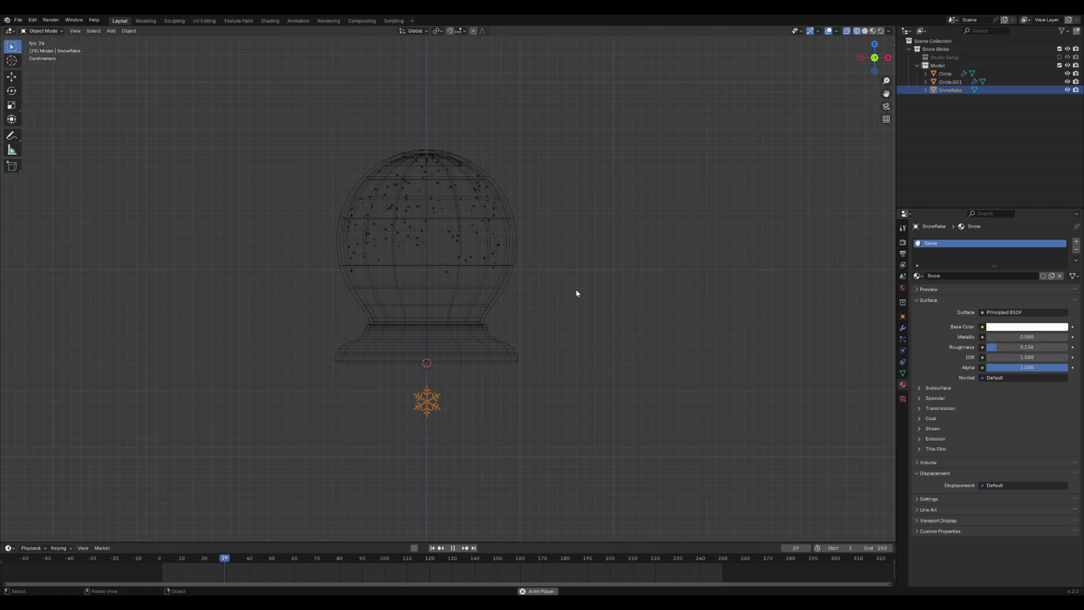
{"action": "key", "text": "space"}
{"action": "left_click", "coordinate": [1060, 57]}
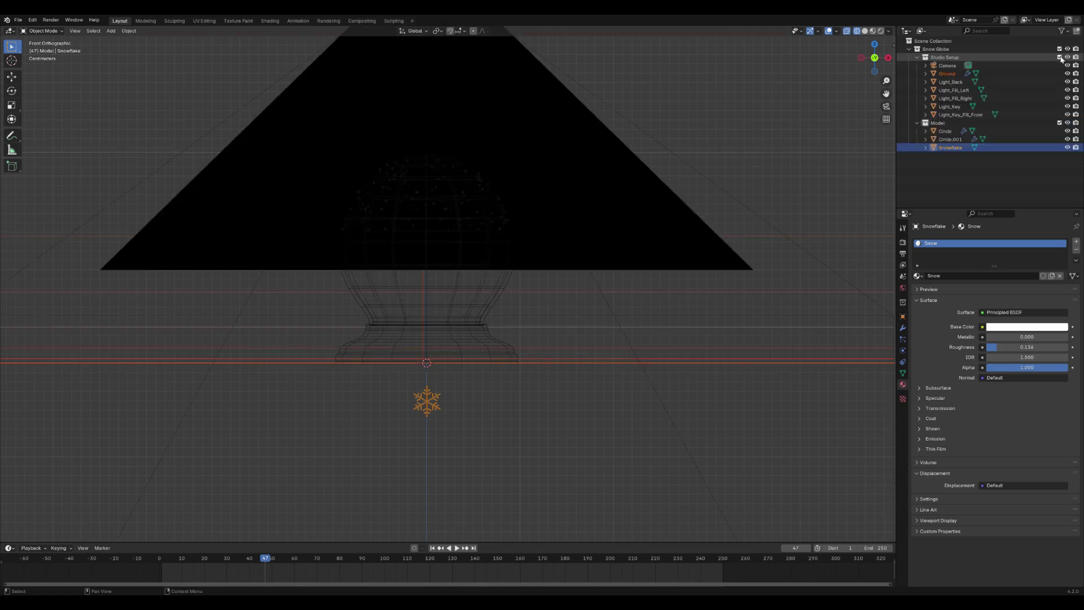
{"action": "left_click", "coordinate": [879, 31]}
{"action": "key", "text": "KP_0"}
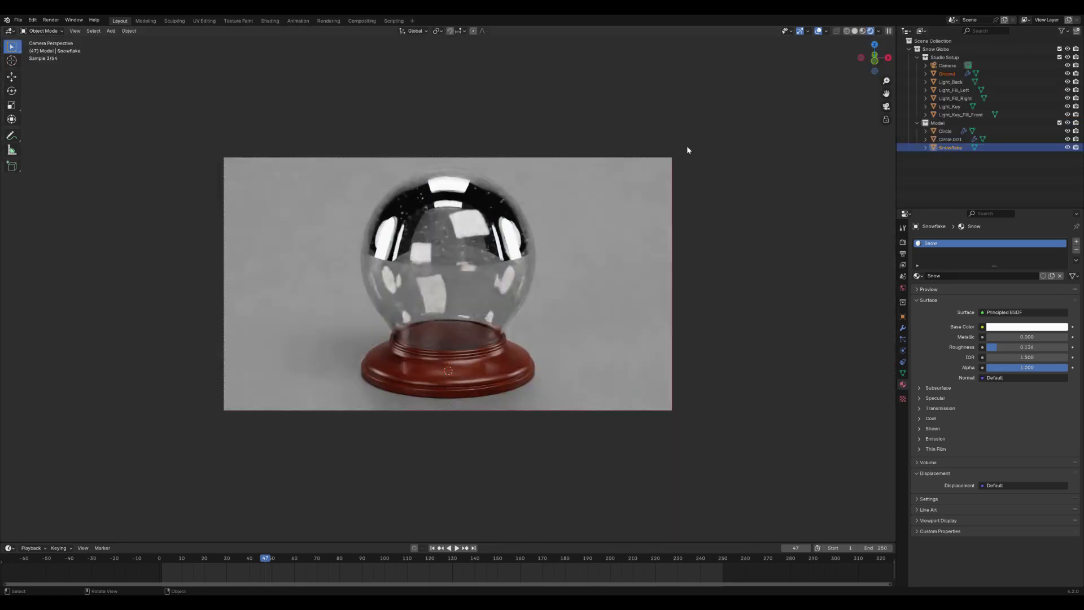
{"action": "key", "text": "Home"}
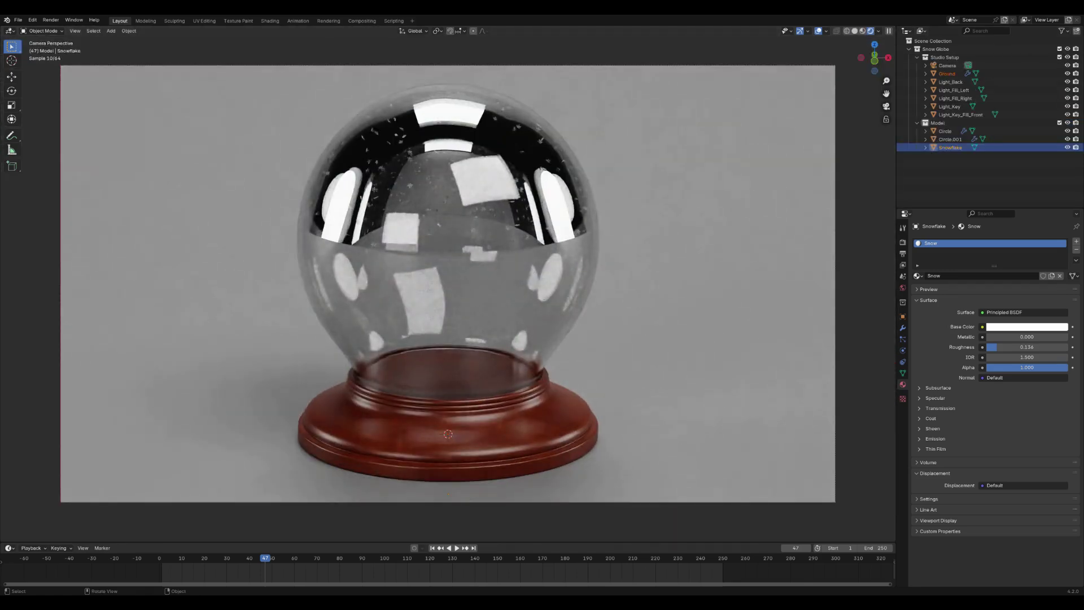
Switch to the Shading workspace and show its 3D view with rendered shading
{"action": "left_click", "coordinate": [270, 20]}
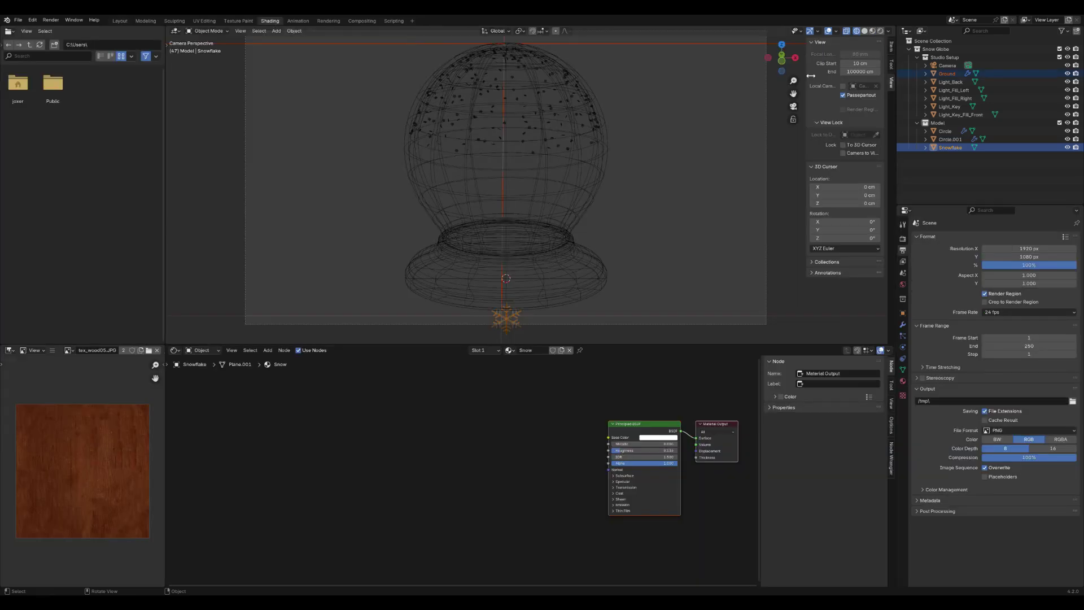
{"action": "left_click", "coordinate": [883, 31]}
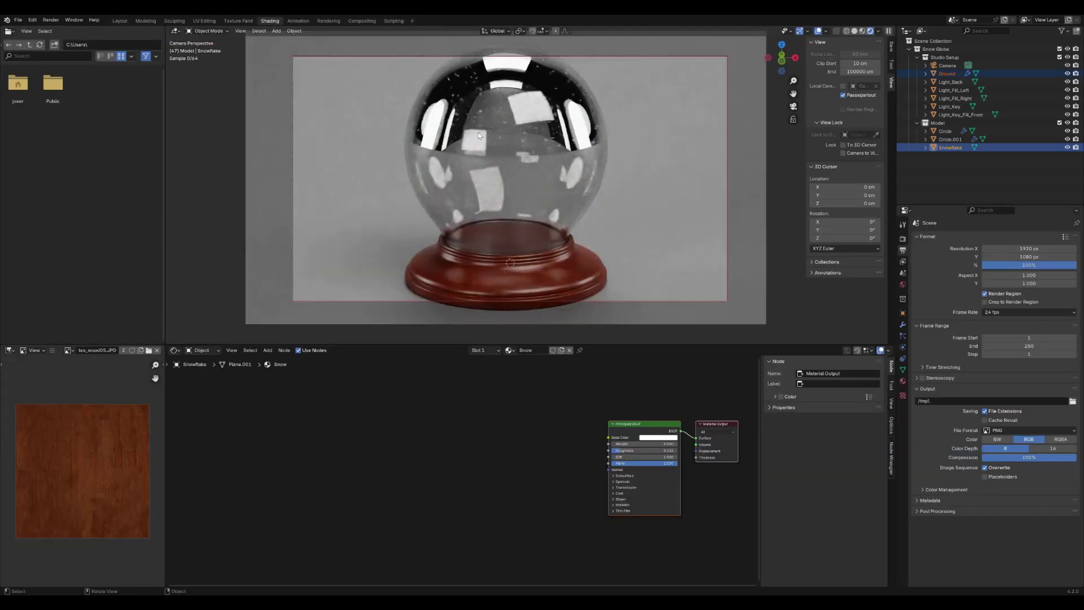